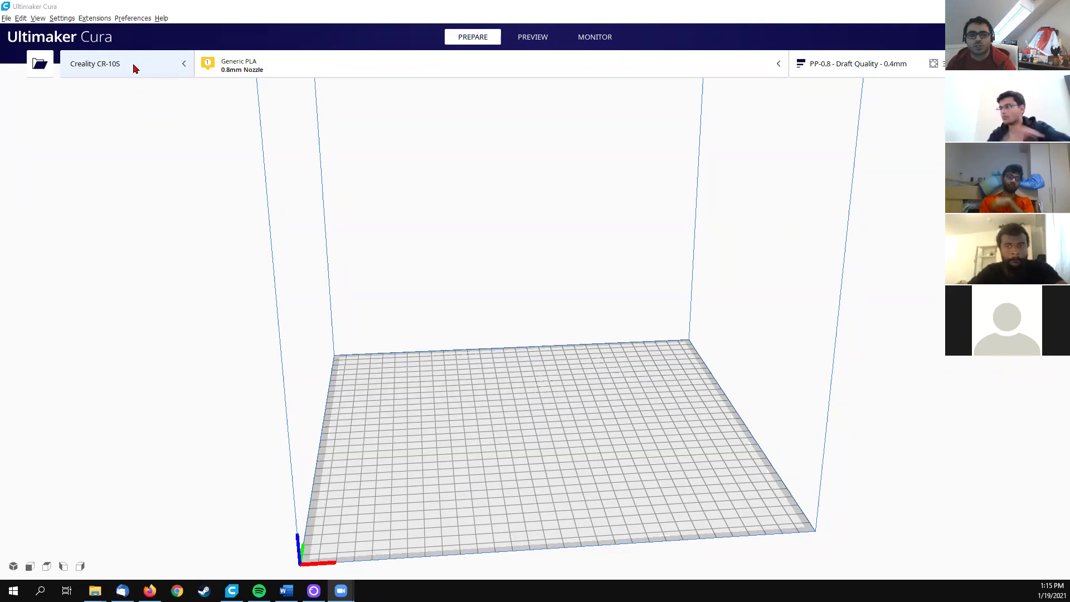
Step: Add a non-networked Ultimaker S5 as a new local printer
{"action": "left_click", "coordinate": [100, 20]}
{"action": "left_click", "coordinate": [96, 20]}
{"action": "left_click", "coordinate": [58, 20]}
{"action": "mouse_move", "coordinate": [66, 28]}
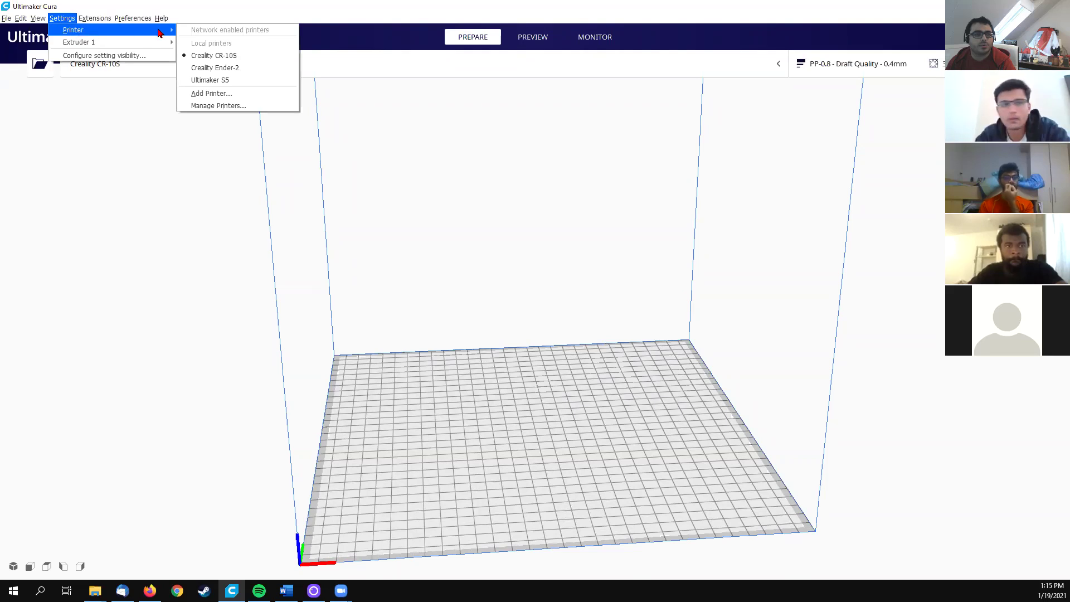
{"action": "left_click", "coordinate": [215, 95]}
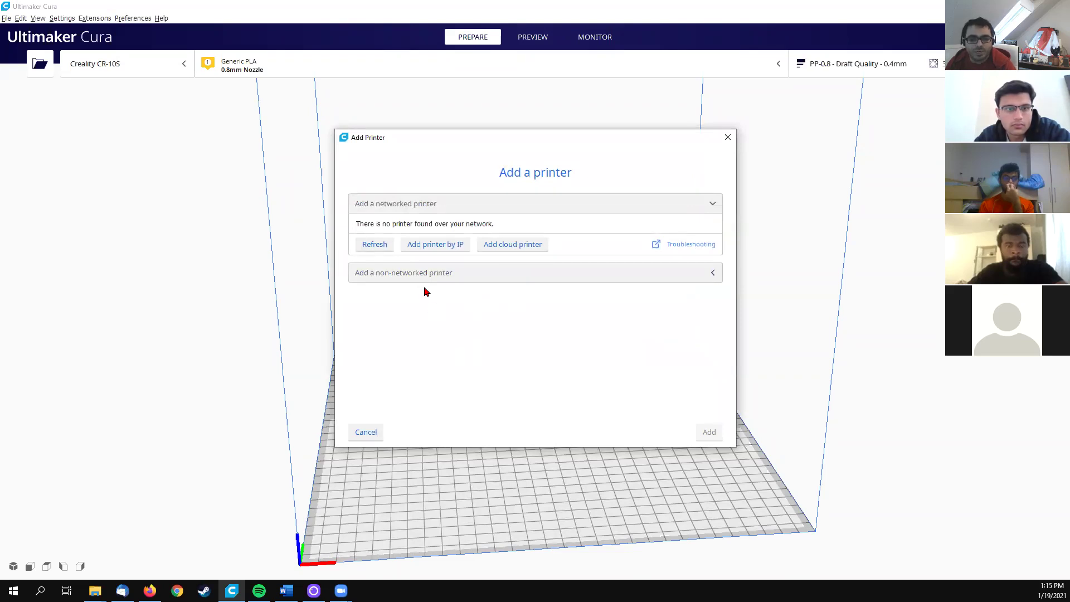
{"action": "left_click", "coordinate": [489, 273]}
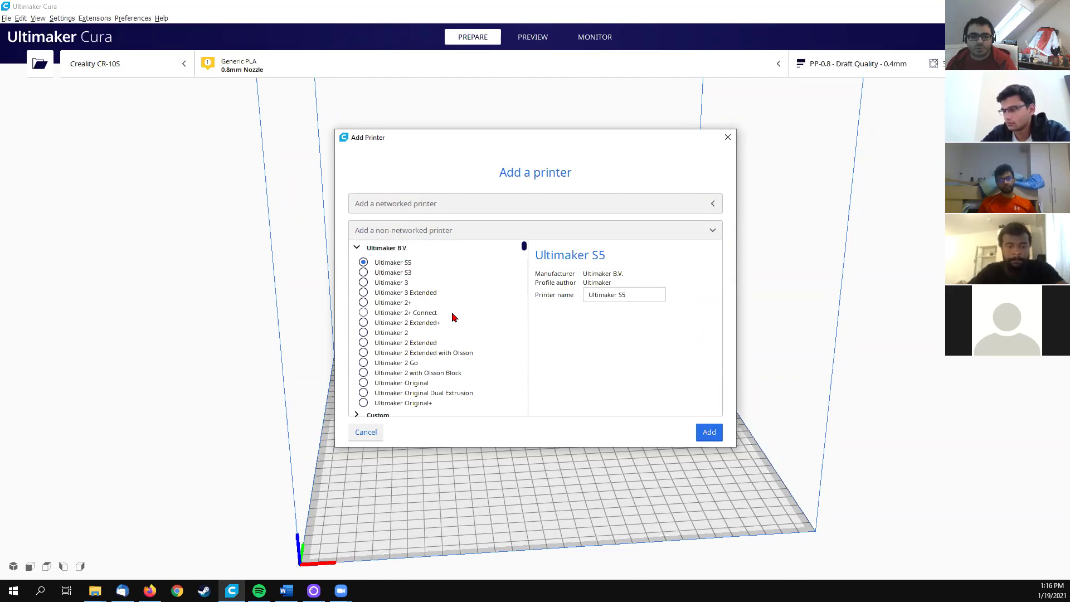
{"action": "left_click", "coordinate": [706, 433]}
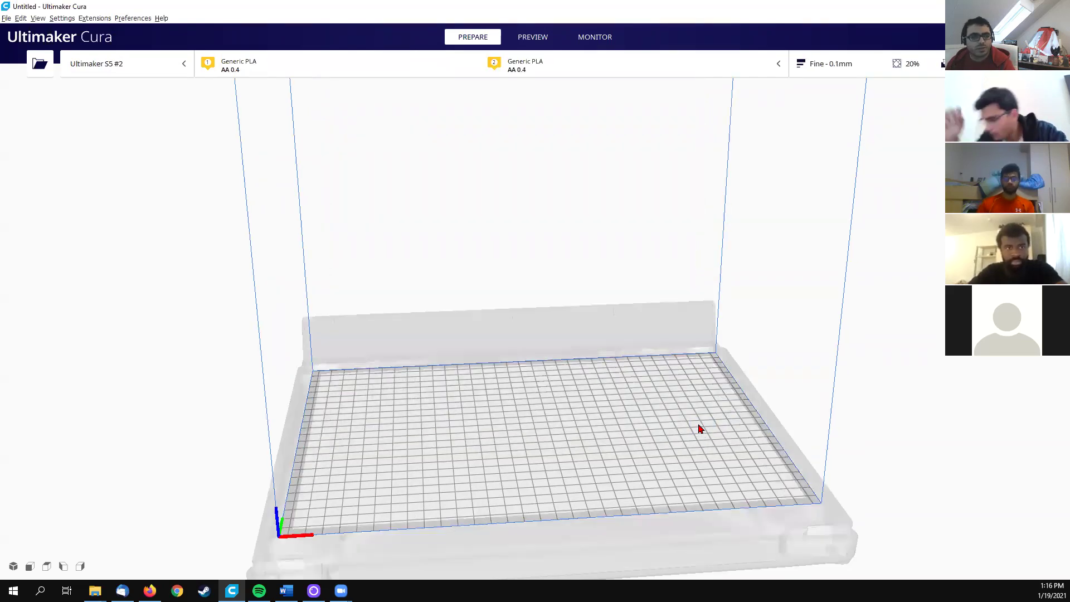
Step: Examine the Ultimaker S5 build plate and build volume from different distances and angles
{"action": "scroll", "coordinate": [688, 361], "scroll_direction": "up", "scroll_amount": 2}
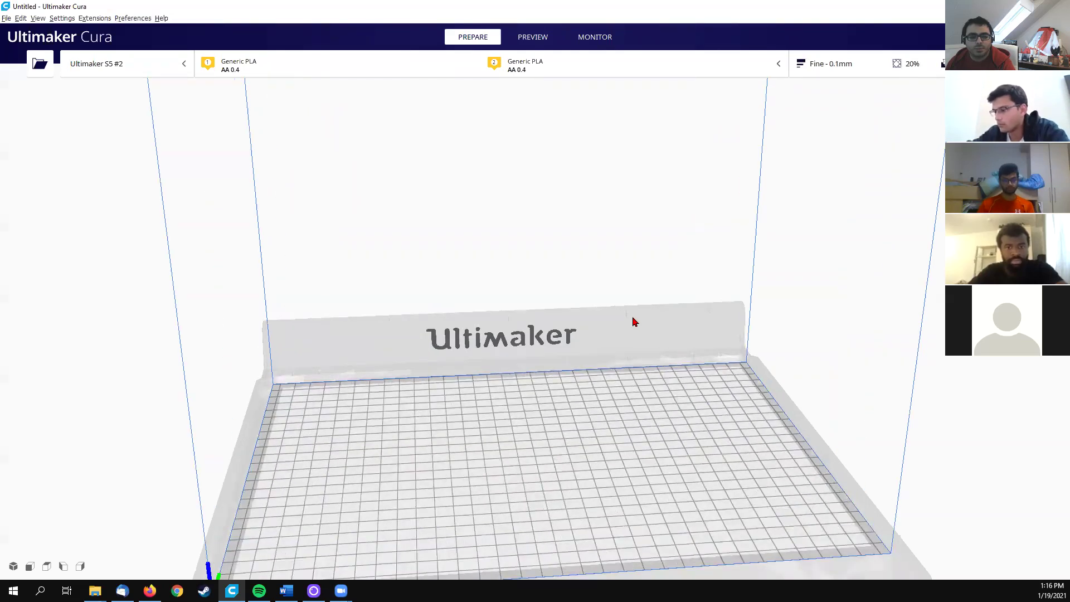
{"action": "scroll", "coordinate": [632, 315], "scroll_direction": "down", "scroll_amount": 5}
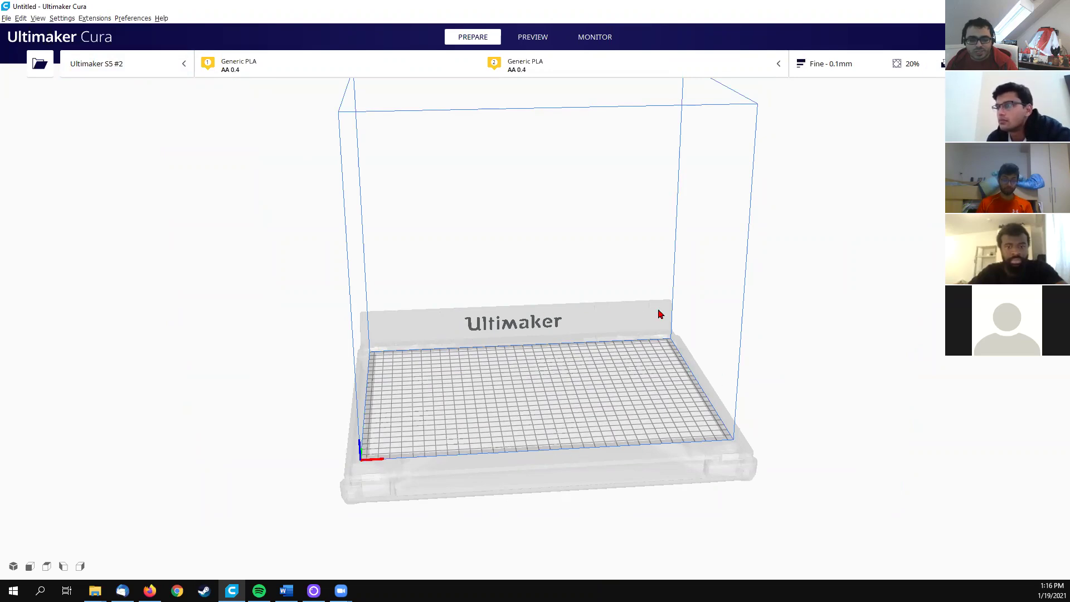
{"action": "key", "text": "Down"}
{"action": "key", "text": "Down"}
{"action": "key", "text": "Down"}
{"action": "key", "text": "Down"}
{"action": "right_click_drag", "start_coordinate": [549, 424], "coordinate": [586, 383]}
{"action": "right_click_drag", "start_coordinate": [490, 385], "coordinate": [585, 342]}
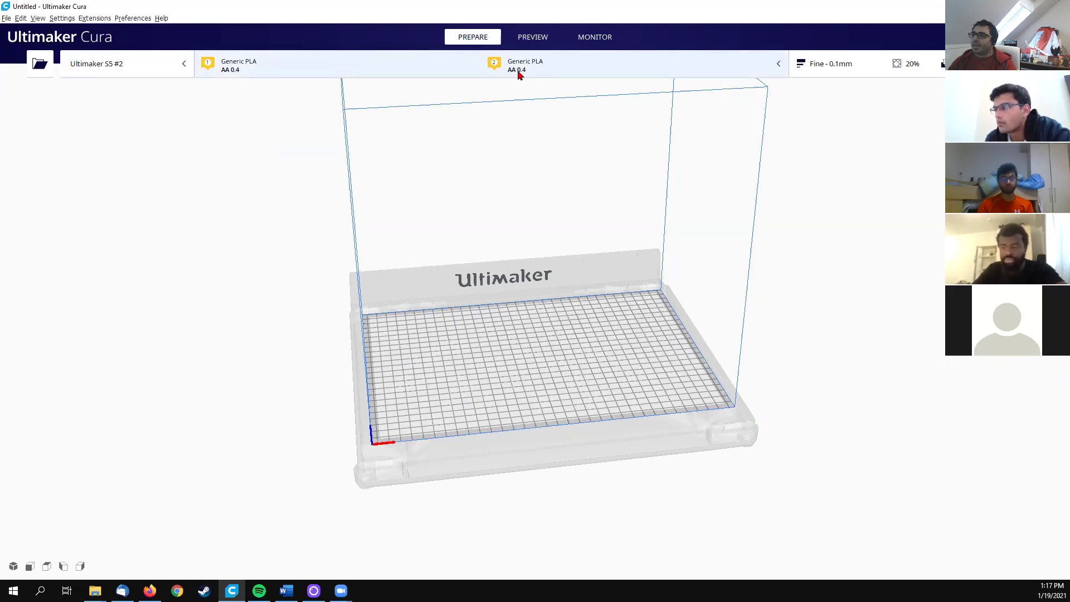
Step: Set the print core of extruder 2 to BB 0.4
{"action": "left_click", "coordinate": [546, 68]}
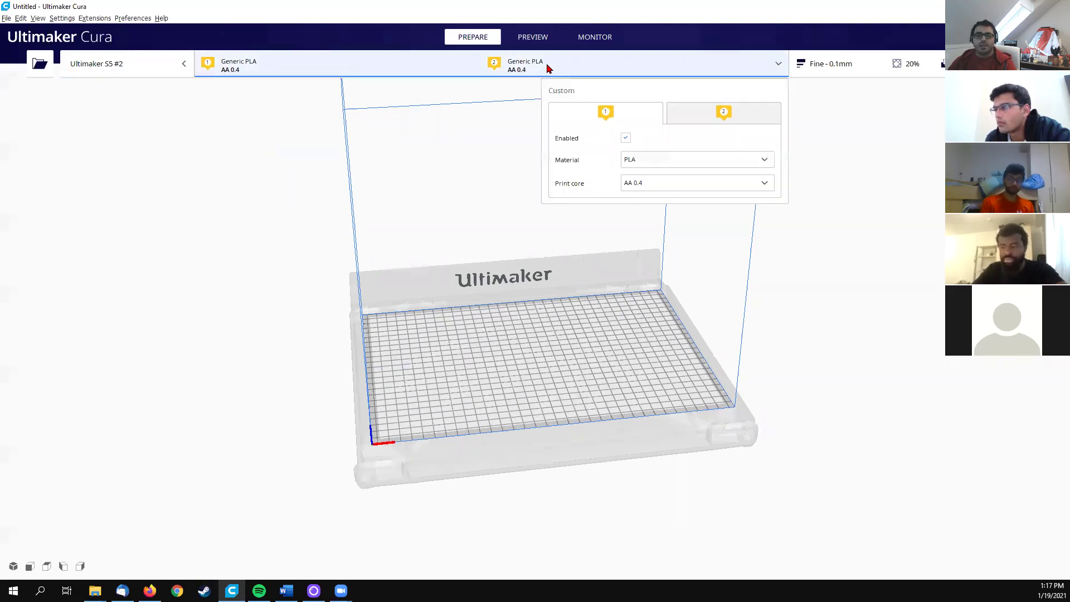
{"action": "left_click", "coordinate": [496, 100]}
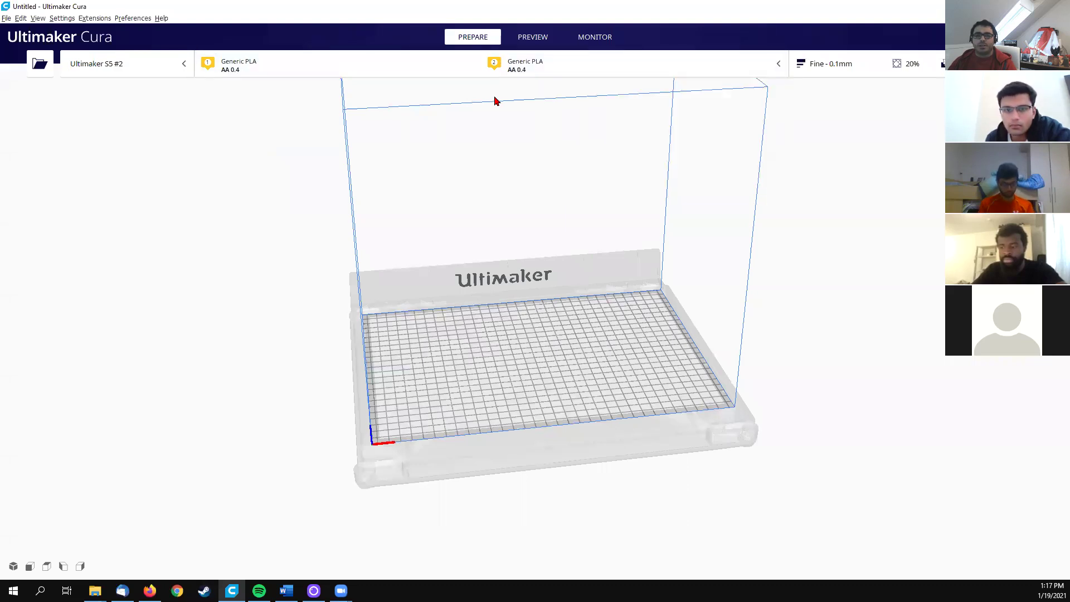
{"action": "left_click", "coordinate": [511, 66]}
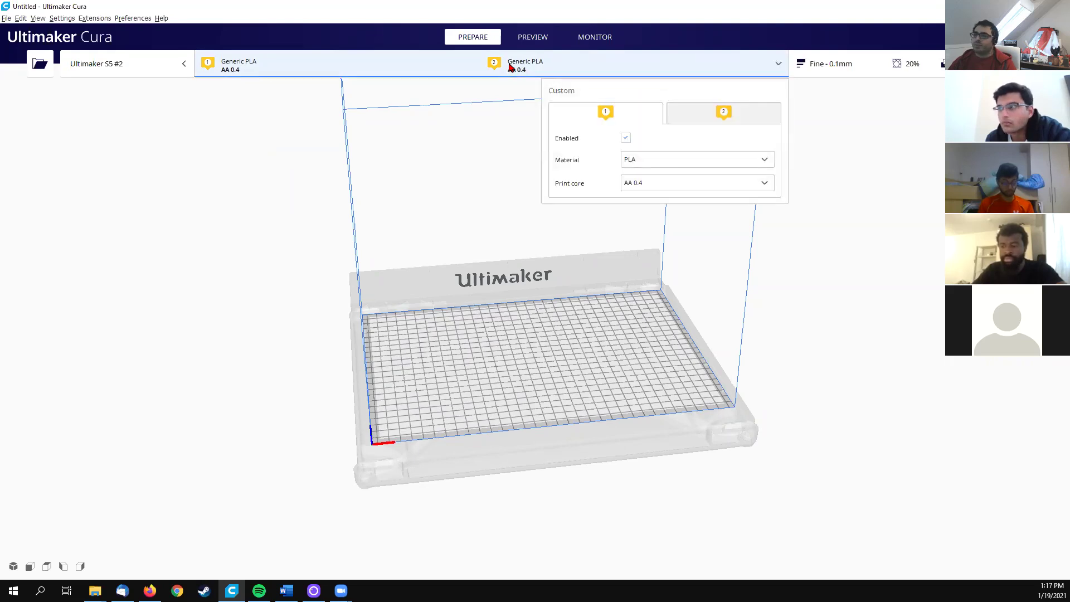
{"action": "left_click", "coordinate": [704, 116]}
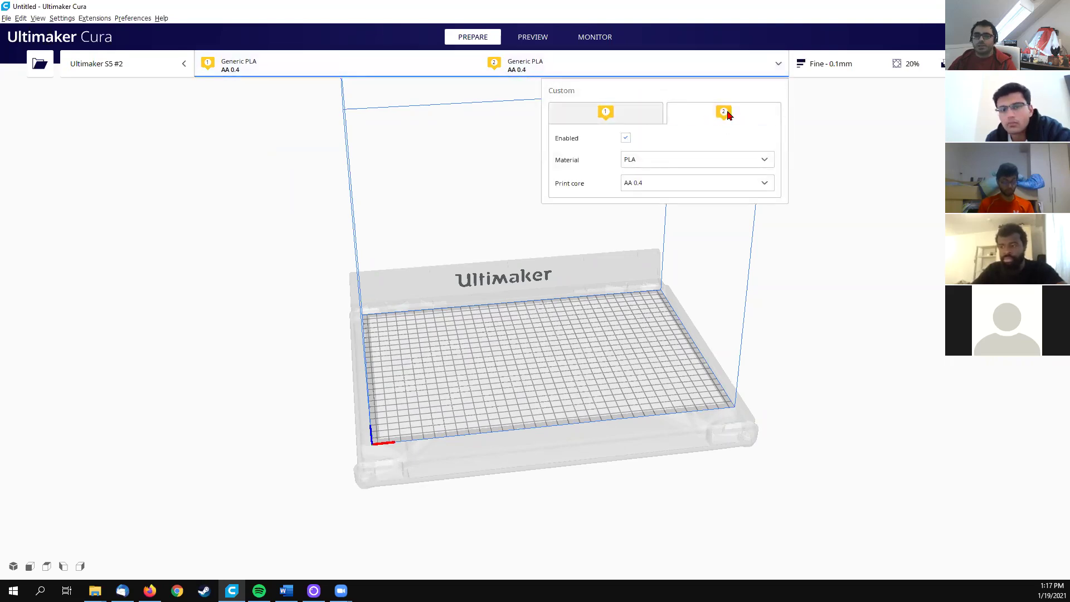
{"action": "left_click", "coordinate": [671, 160]}
{"action": "left_click", "coordinate": [669, 161]}
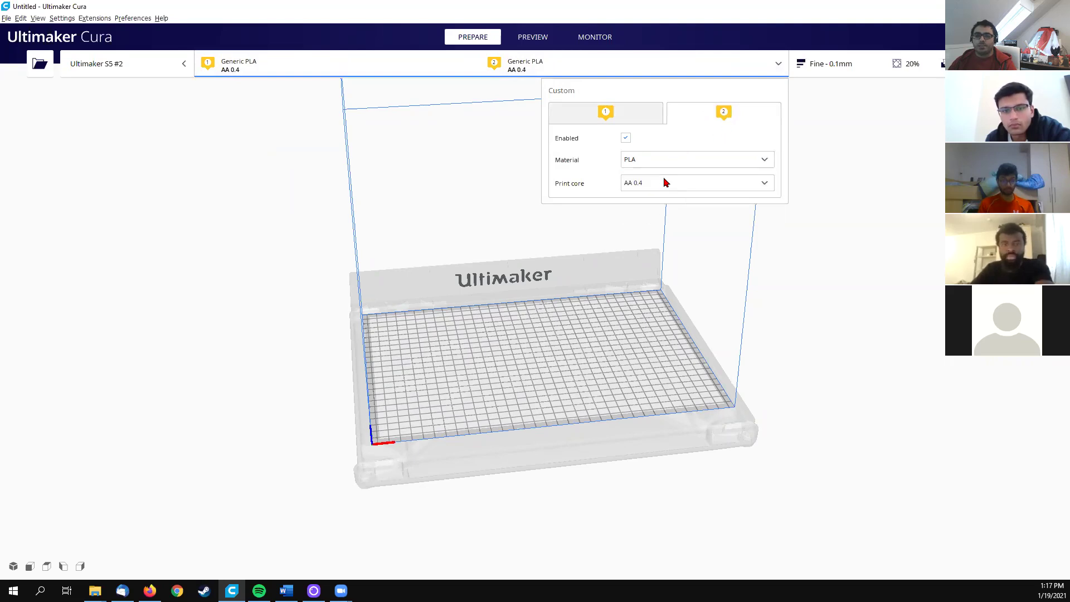
{"action": "left_click", "coordinate": [642, 187]}
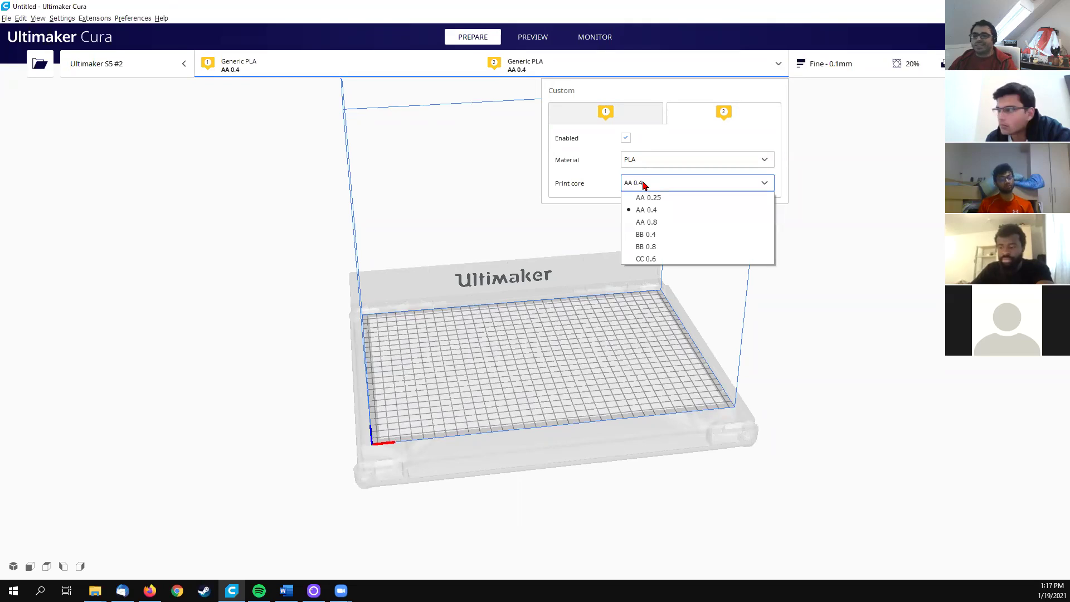
{"action": "left_click", "coordinate": [657, 234]}
{"action": "left_click", "coordinate": [820, 171]}
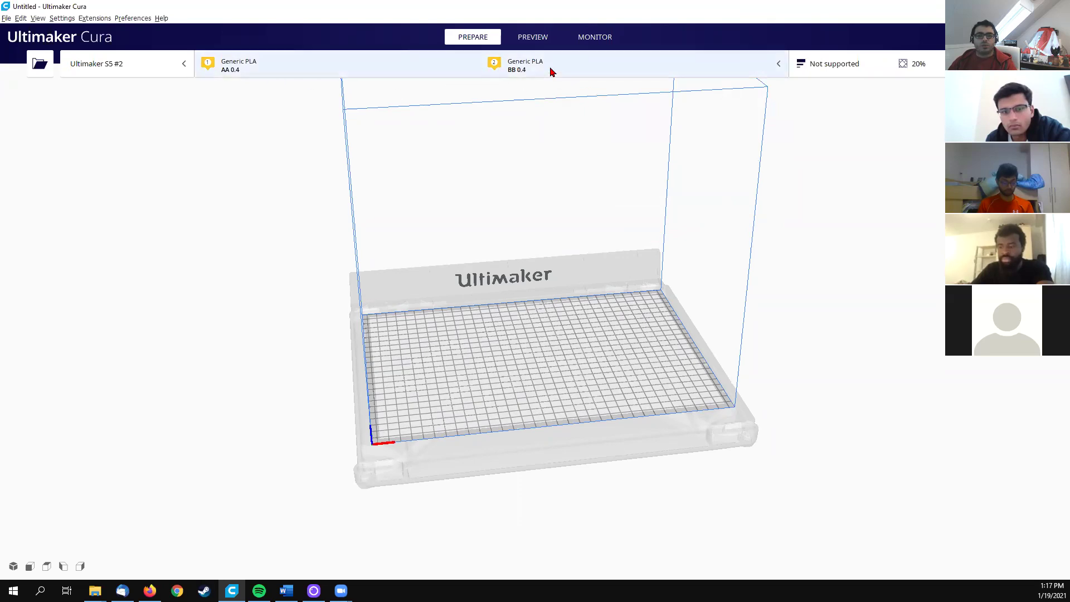
Step: Set the material of extruder 2 to Generic PVA
{"action": "left_click", "coordinate": [526, 70]}
{"action": "left_click", "coordinate": [659, 159]}
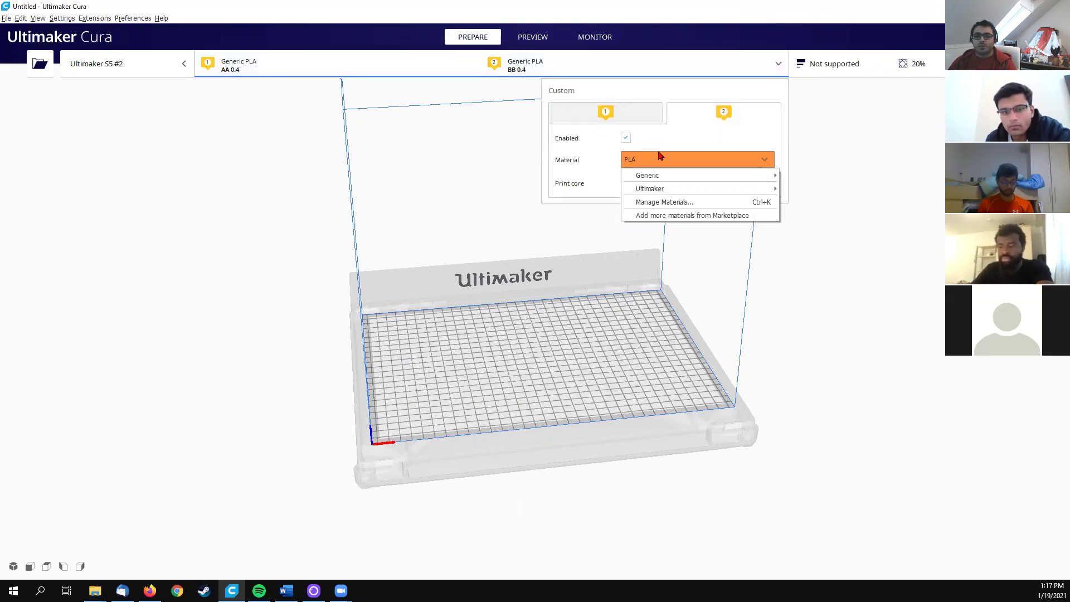
{"action": "mouse_move", "coordinate": [727, 178]}
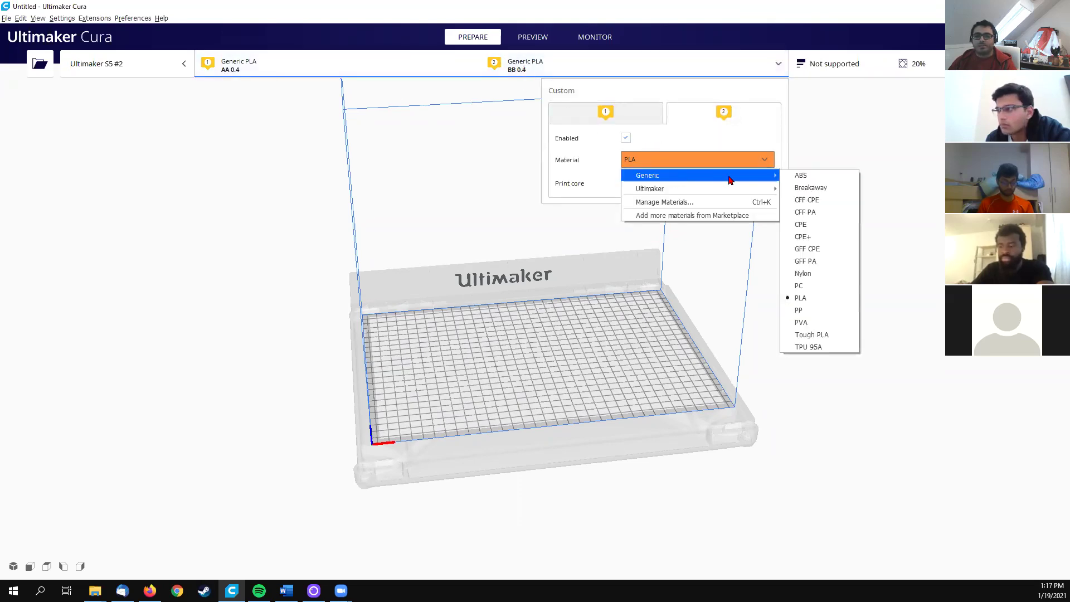
{"action": "left_click", "coordinate": [801, 322]}
{"action": "left_click", "coordinate": [844, 198]}
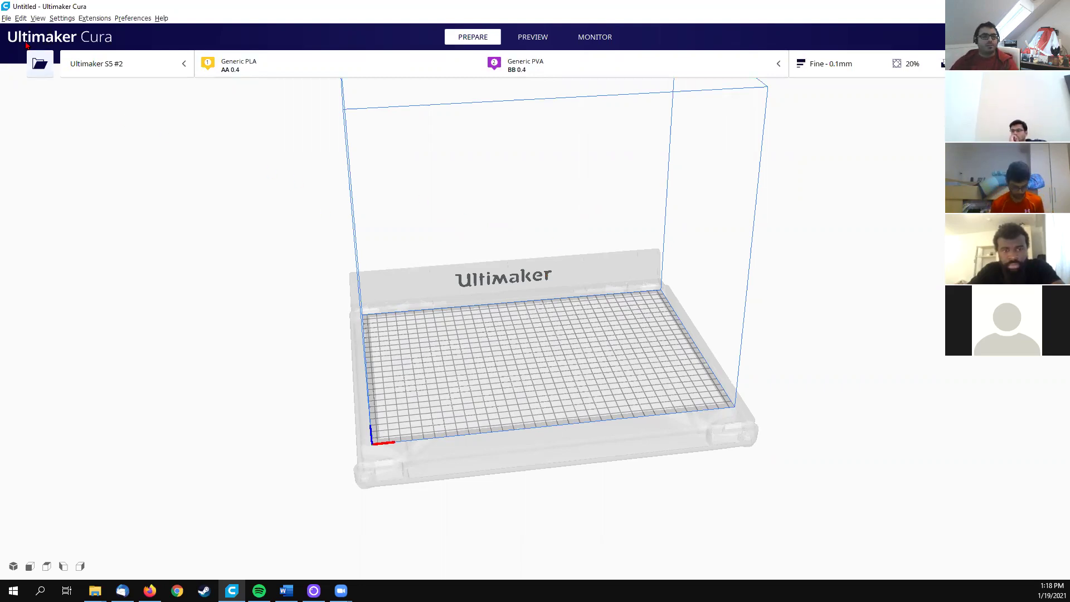
Step: Start opening a model file and go to the MMT Additive 2020-2021 folder on the Desktop
{"action": "left_click", "coordinate": [7, 18]}
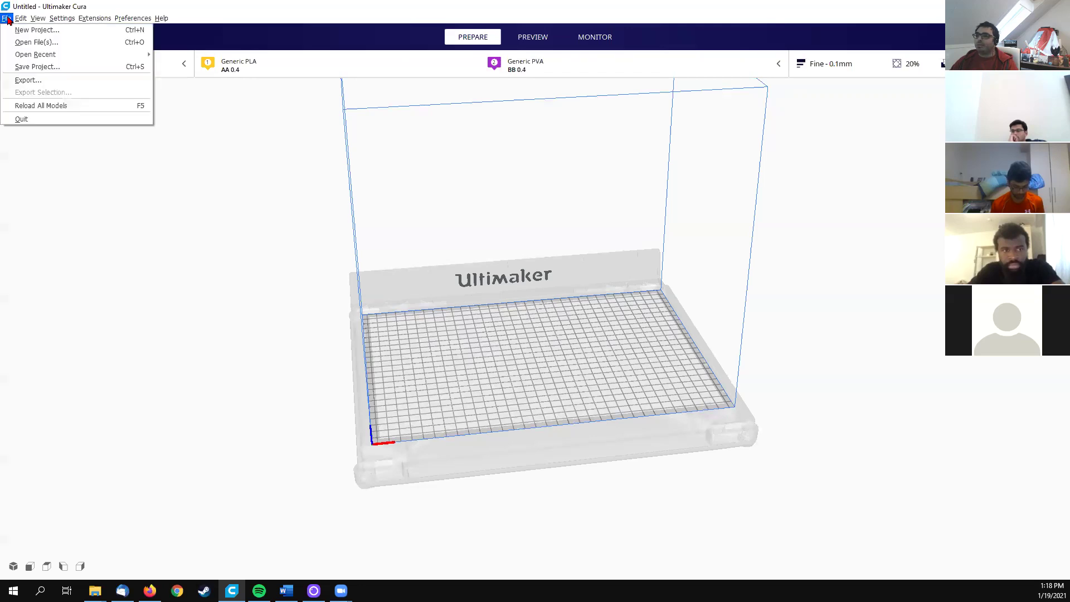
{"action": "left_click", "coordinate": [28, 43]}
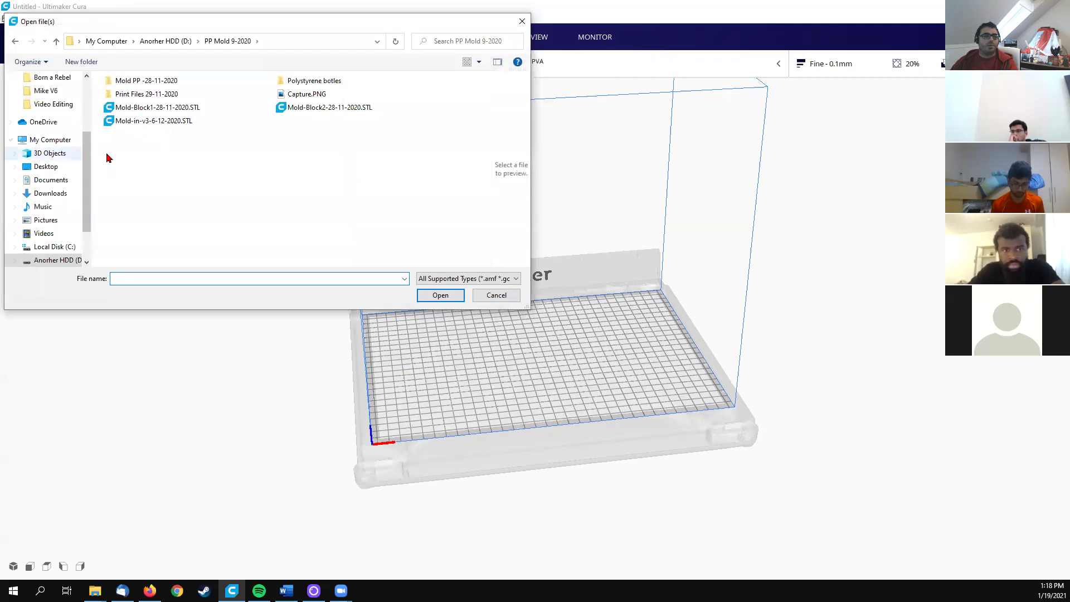
{"action": "left_click", "coordinate": [42, 167]}
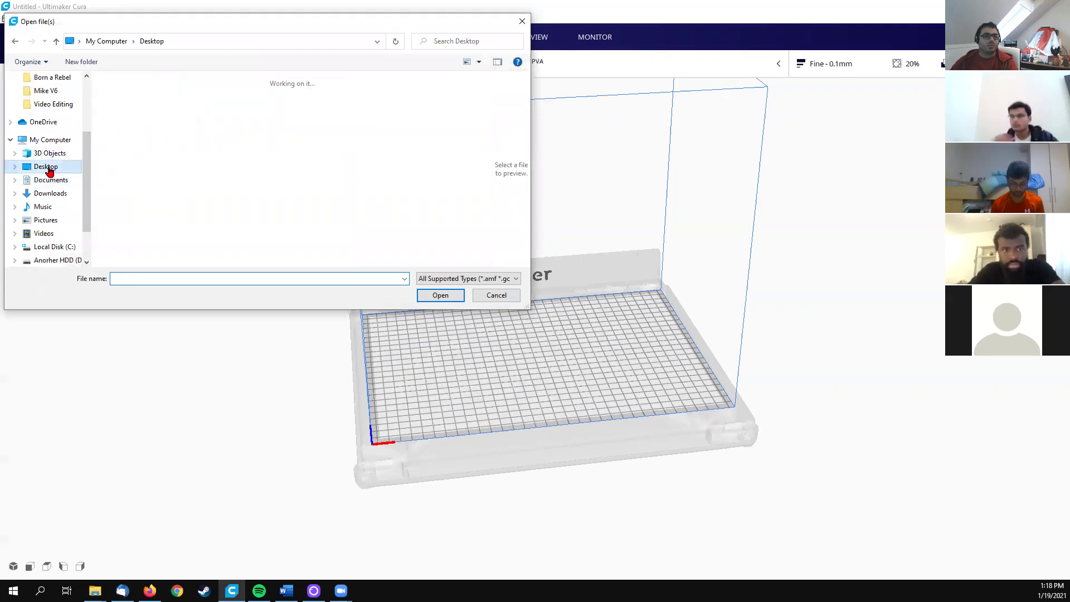
{"action": "left_click", "coordinate": [119, 183]}
{"action": "double_click", "coordinate": [120, 183]}
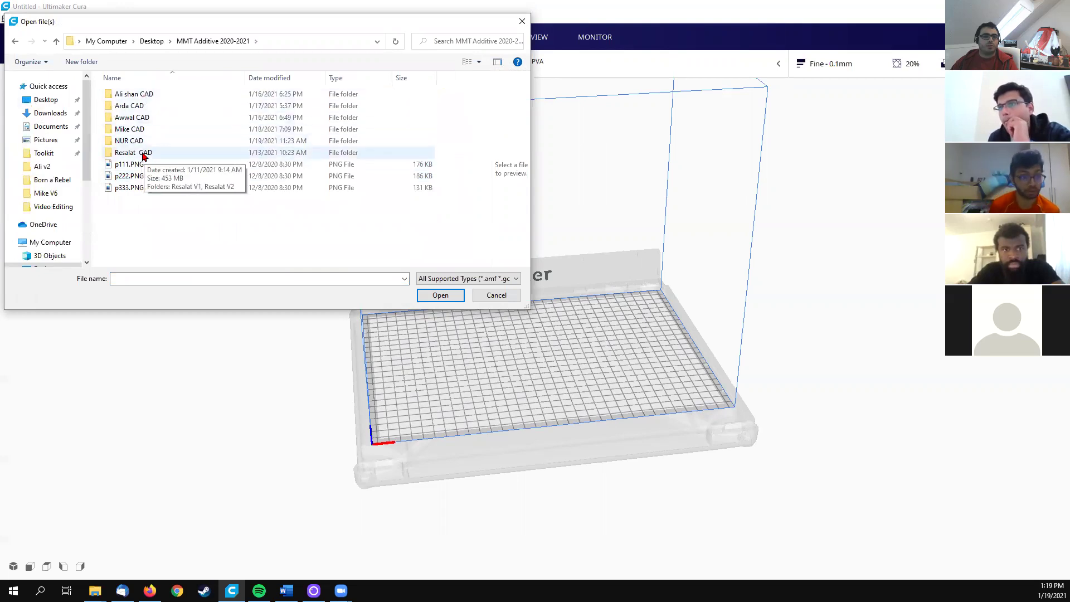
Step: Look for a model file in the V3, V2 and V1 subfolders of the fifth CAD folder
{"action": "double_click", "coordinate": [126, 141]}
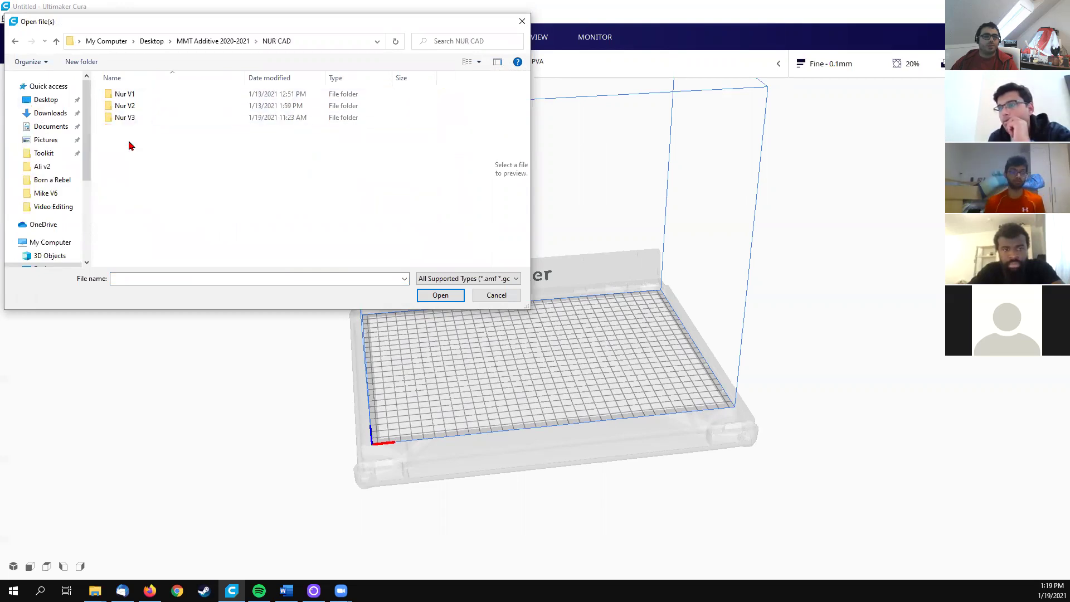
{"action": "double_click", "coordinate": [127, 118]}
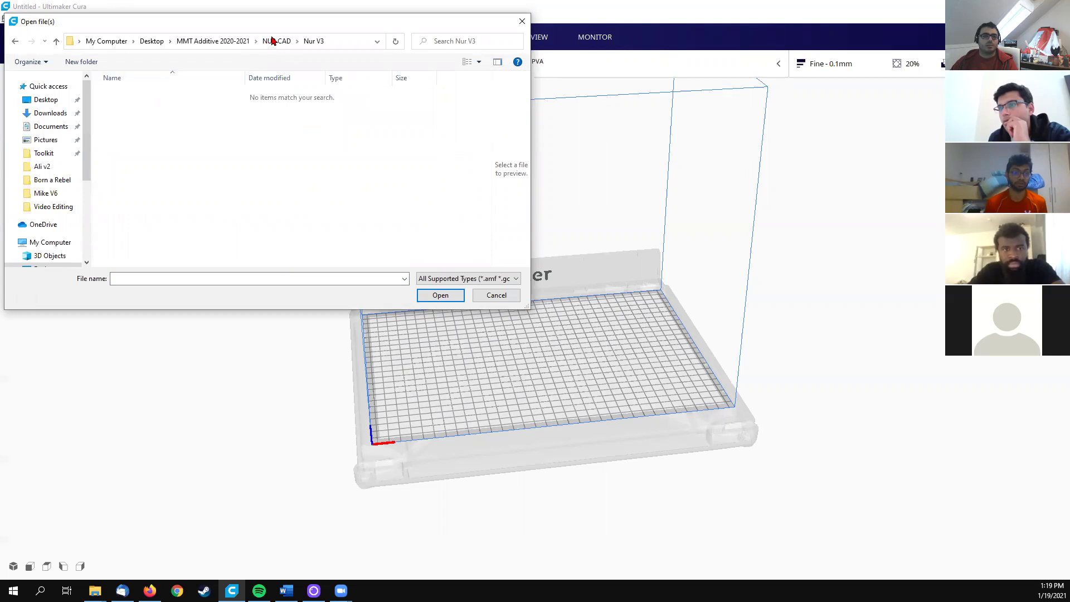
{"action": "left_click", "coordinate": [277, 41]}
{"action": "double_click", "coordinate": [121, 106]}
{"action": "left_click", "coordinate": [274, 42]}
{"action": "double_click", "coordinate": [129, 96]}
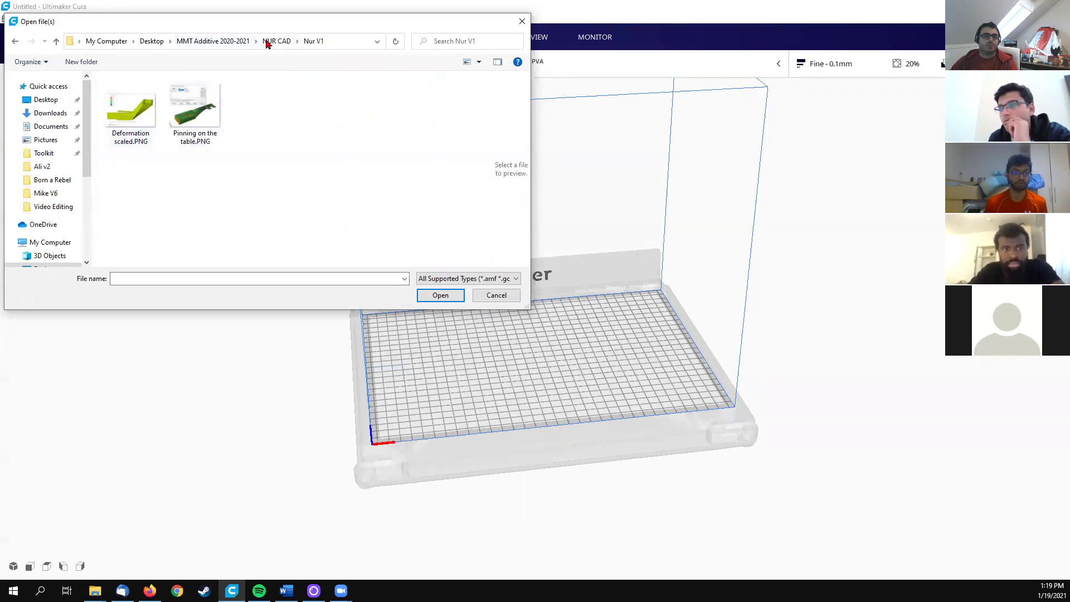
Step: Import the additive STL model from the v2 subfolder of the first CAD folder in MMT Additive 2020-2021
{"action": "left_click", "coordinate": [228, 41]}
{"action": "double_click", "coordinate": [138, 96]}
{"action": "left_click", "coordinate": [123, 107]}
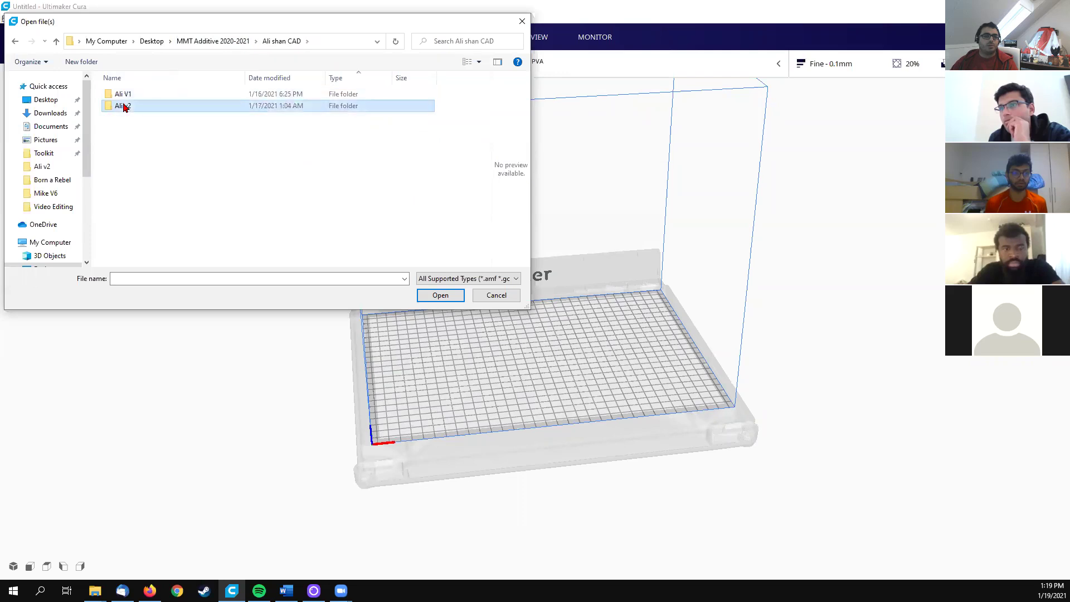
{"action": "double_click", "coordinate": [123, 106]}
{"action": "left_click", "coordinate": [130, 108]}
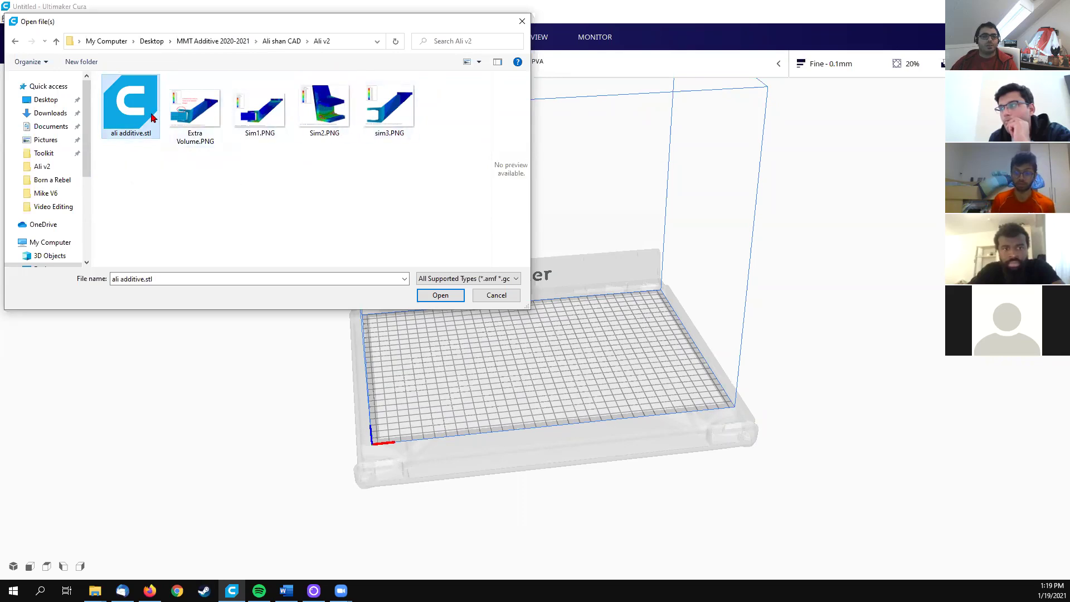
{"action": "left_click", "coordinate": [440, 296]}
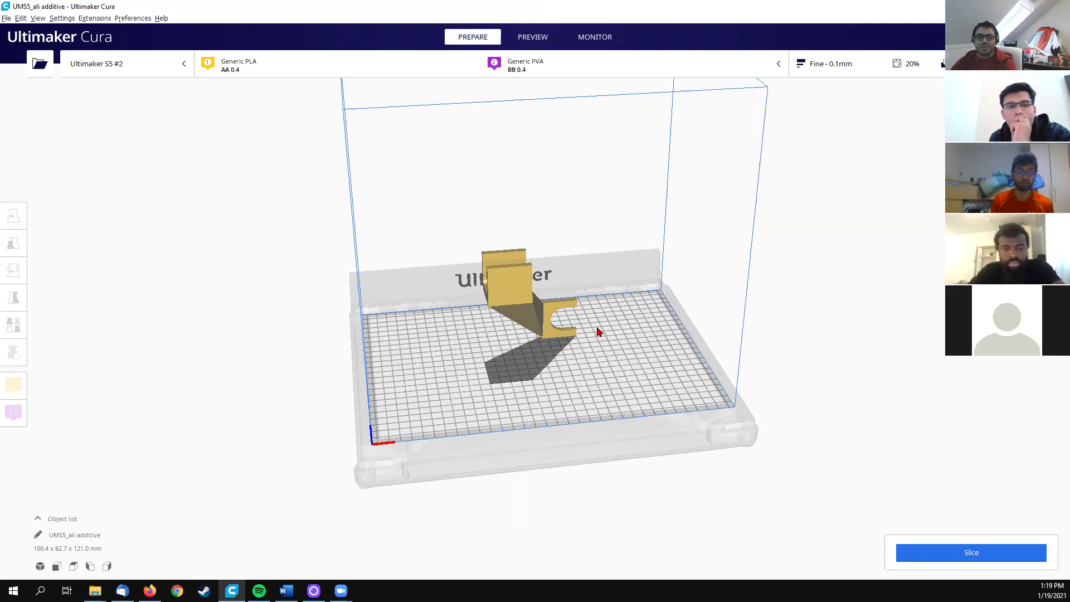
Step: Move the imported model on the build plate to about X 21.8 mm and Y 5.2 mm
{"action": "right_click_drag", "start_coordinate": [609, 373], "coordinate": [579, 368]}
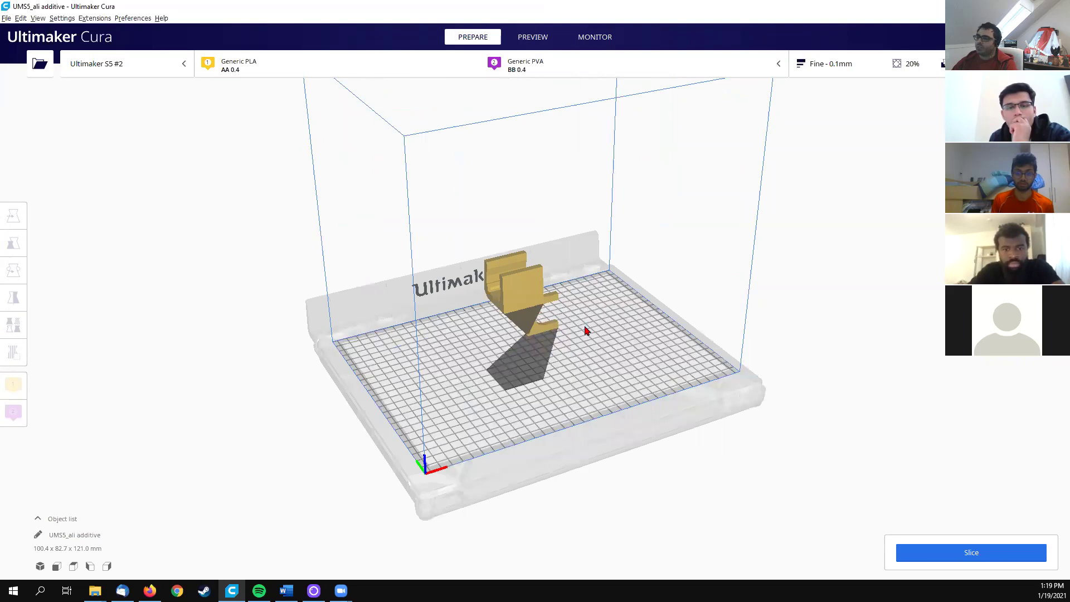
{"action": "right_click_drag", "start_coordinate": [559, 325], "coordinate": [571, 306]}
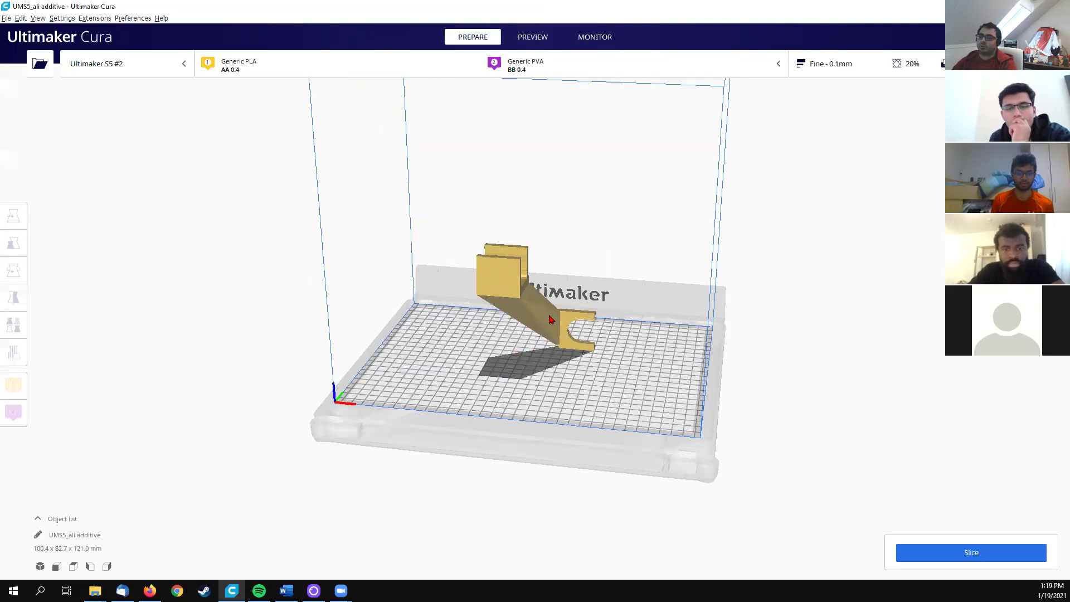
{"action": "right_click_drag", "start_coordinate": [549, 350], "coordinate": [577, 324]}
{"action": "left_click", "coordinate": [512, 293]}
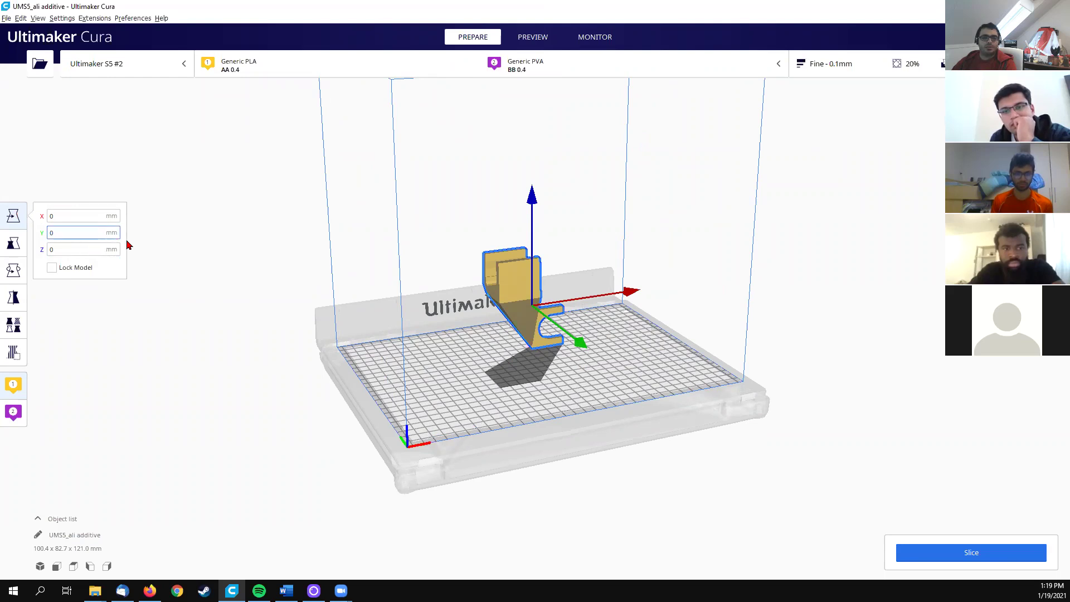
{"action": "left_click", "coordinate": [62, 215]}
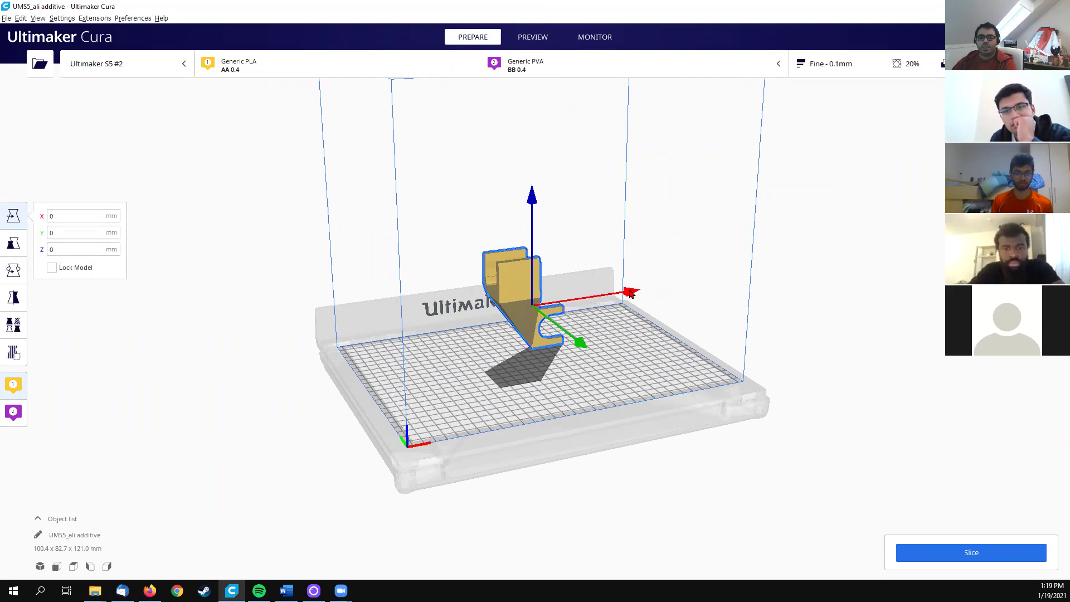
{"action": "left_click_drag", "start_coordinate": [630, 295], "coordinate": [652, 284]}
{"action": "left_click_drag", "start_coordinate": [602, 337], "coordinate": [604, 344]}
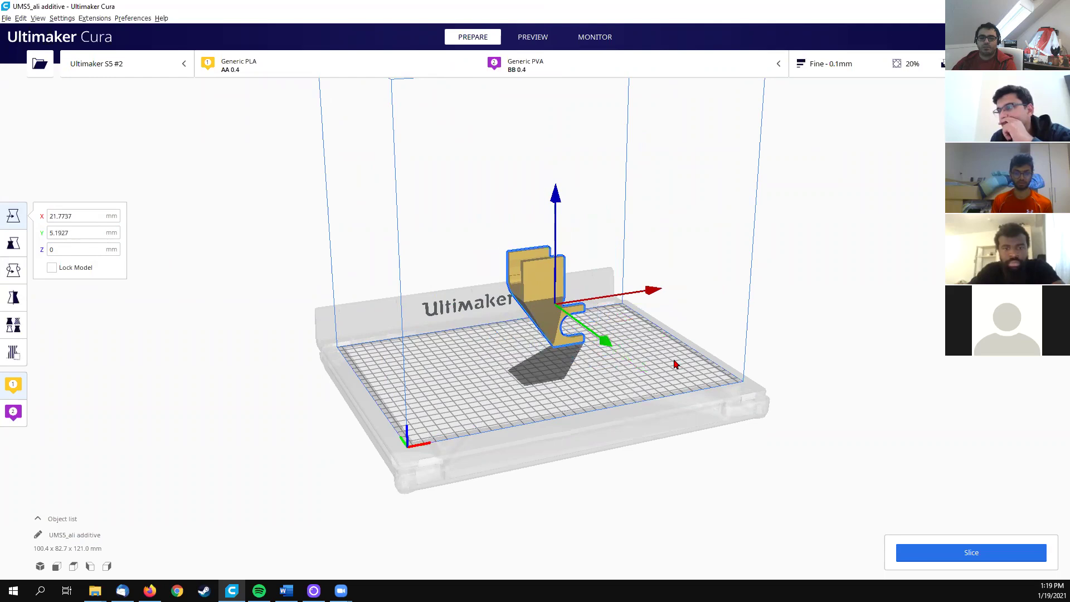
Step: Check the imported model's dimensions and scaling percentages with the Scale tool, leaving uniform scaling on
{"action": "right_click_drag", "start_coordinate": [674, 361], "coordinate": [604, 385]}
{"action": "right_click_drag", "start_coordinate": [630, 328], "coordinate": [601, 319]}
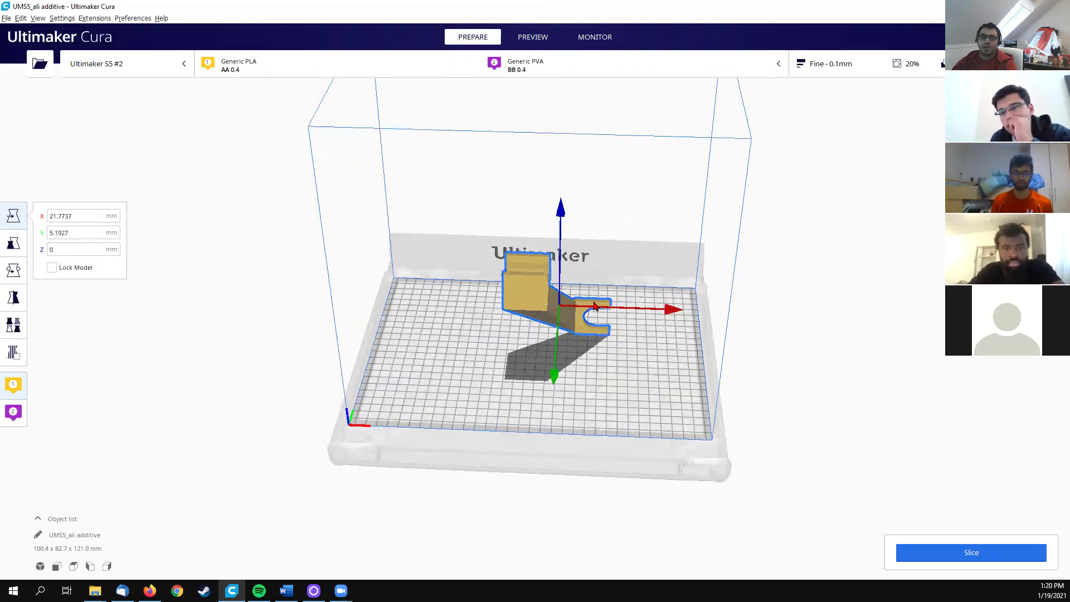
{"action": "left_click", "coordinate": [14, 243]}
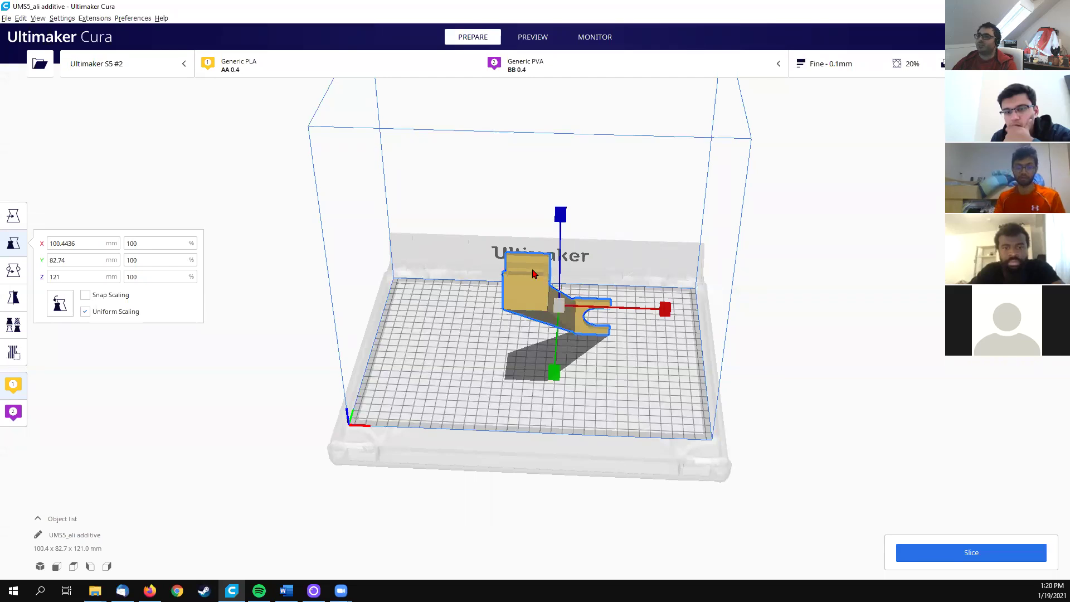
{"action": "left_click", "coordinate": [140, 243]}
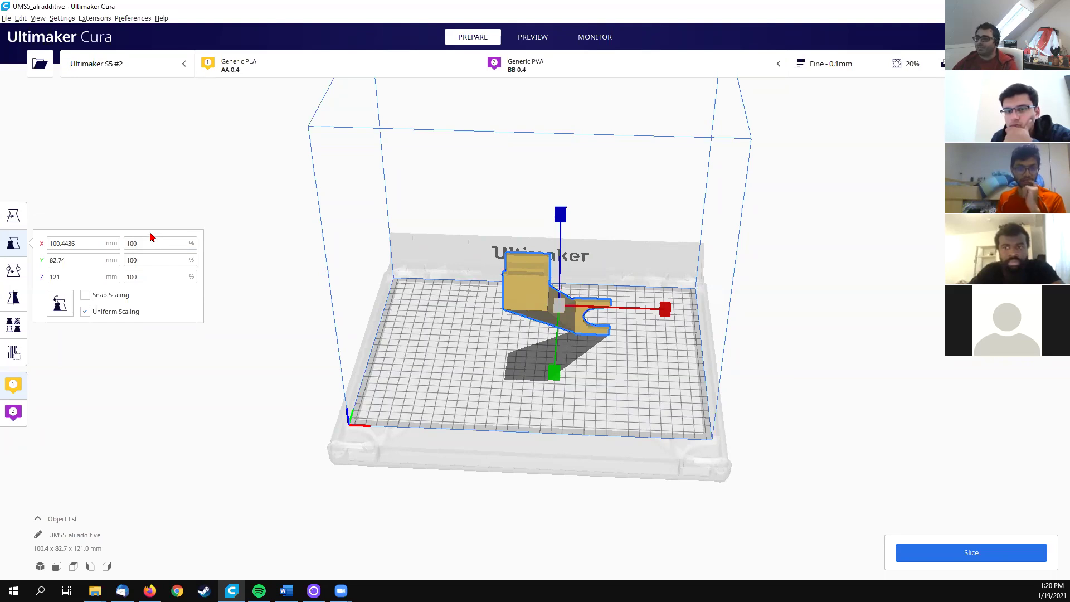
{"action": "left_click", "coordinate": [153, 241]}
{"action": "left_click", "coordinate": [252, 296]}
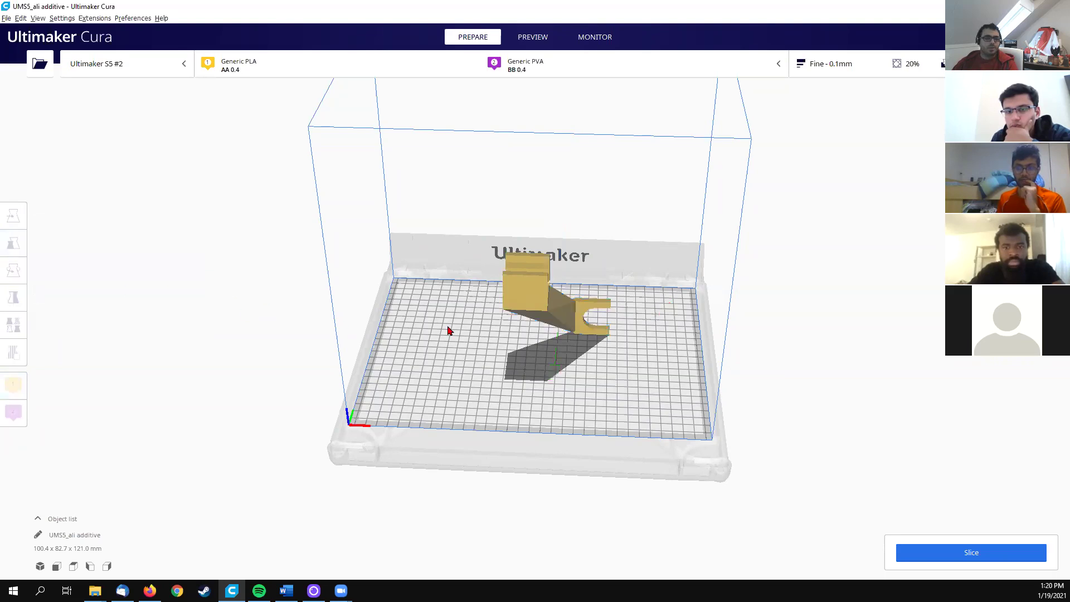
Step: Try tilting the model about the Y axis with the Rotate tool and snap rotation on
{"action": "left_click", "coordinate": [507, 301]}
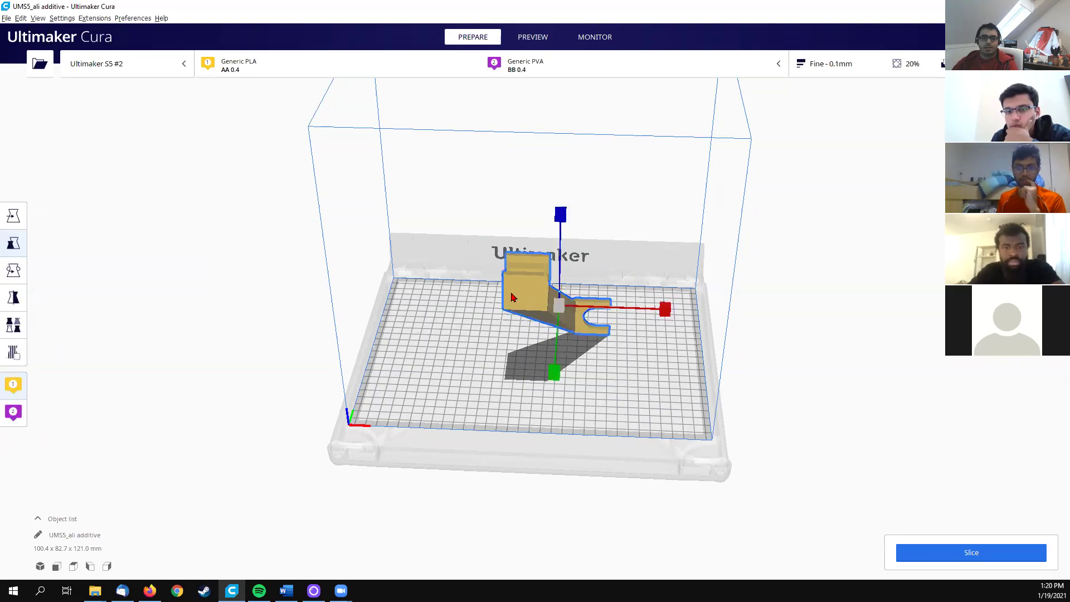
{"action": "left_click", "coordinate": [12, 269]}
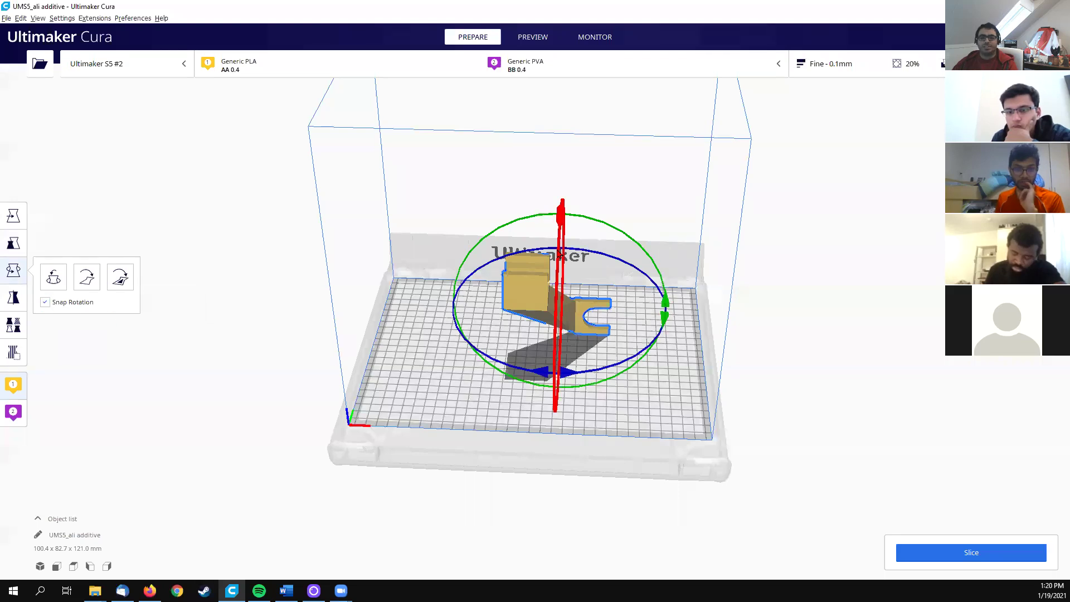
{"action": "right_click_drag", "start_coordinate": [684, 398], "coordinate": [494, 242]}
{"action": "left_click_drag", "start_coordinate": [495, 237], "coordinate": [526, 389]}
{"action": "left_click", "coordinate": [432, 397]}
{"action": "right_click_drag", "start_coordinate": [433, 397], "coordinate": [506, 348]}
{"action": "right_click_drag", "start_coordinate": [680, 327], "coordinate": [485, 334]}
{"action": "left_click", "coordinate": [486, 335]}
{"action": "right_click_drag", "start_coordinate": [579, 317], "coordinate": [597, 275]}
{"action": "left_click_drag", "start_coordinate": [457, 240], "coordinate": [462, 355]}
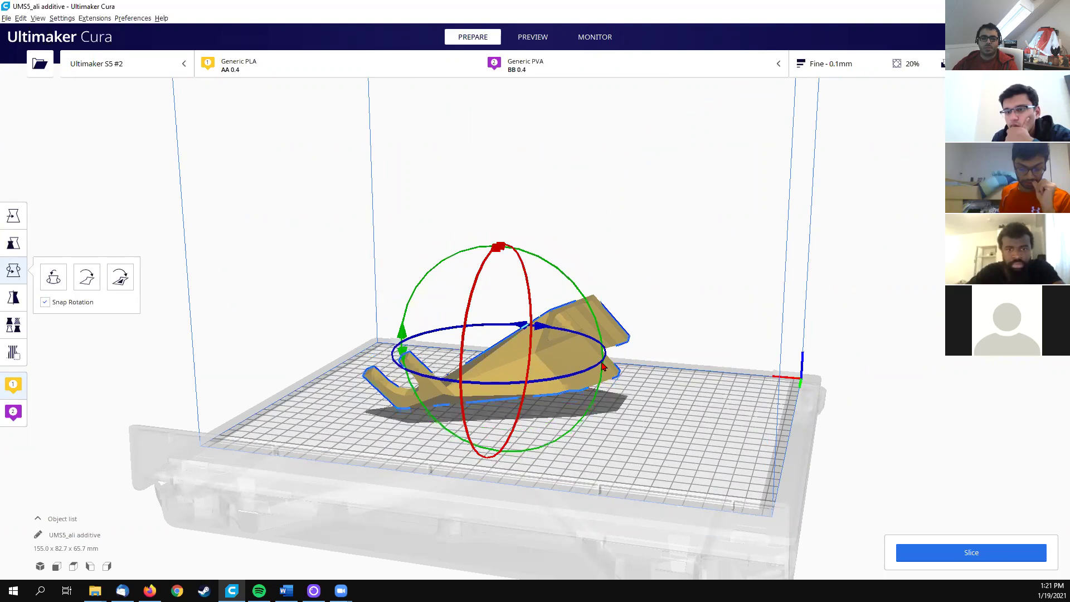
Step: Try tilting the model further about the X and Y axes, and reset its rotation
{"action": "right_click_drag", "start_coordinate": [468, 371], "coordinate": [375, 382]}
{"action": "right_click_drag", "start_coordinate": [708, 362], "coordinate": [315, 341]}
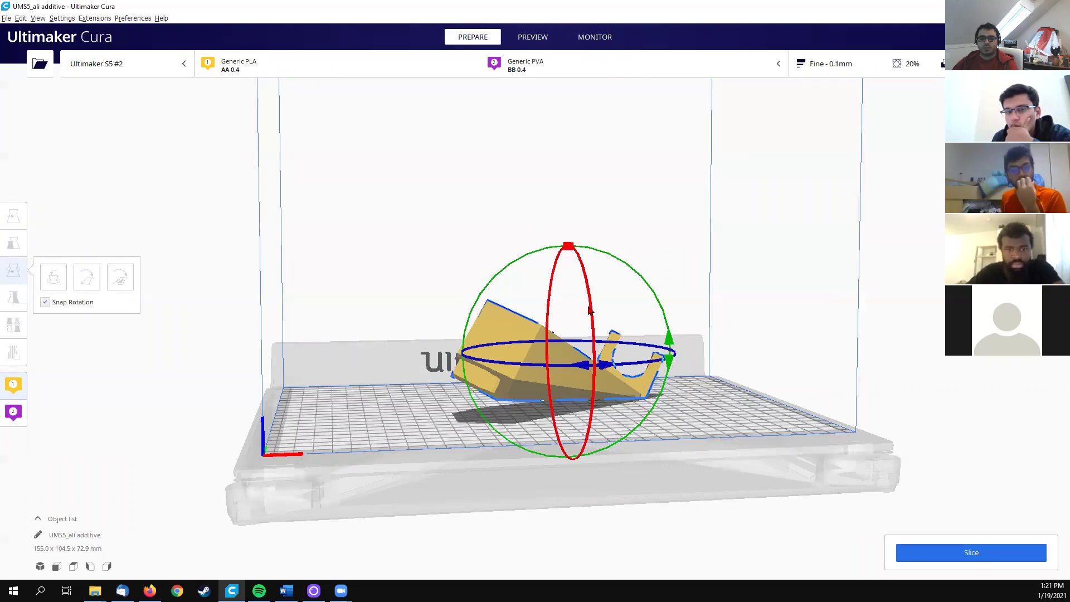
{"action": "left_click_drag", "start_coordinate": [486, 299], "coordinate": [509, 278]}
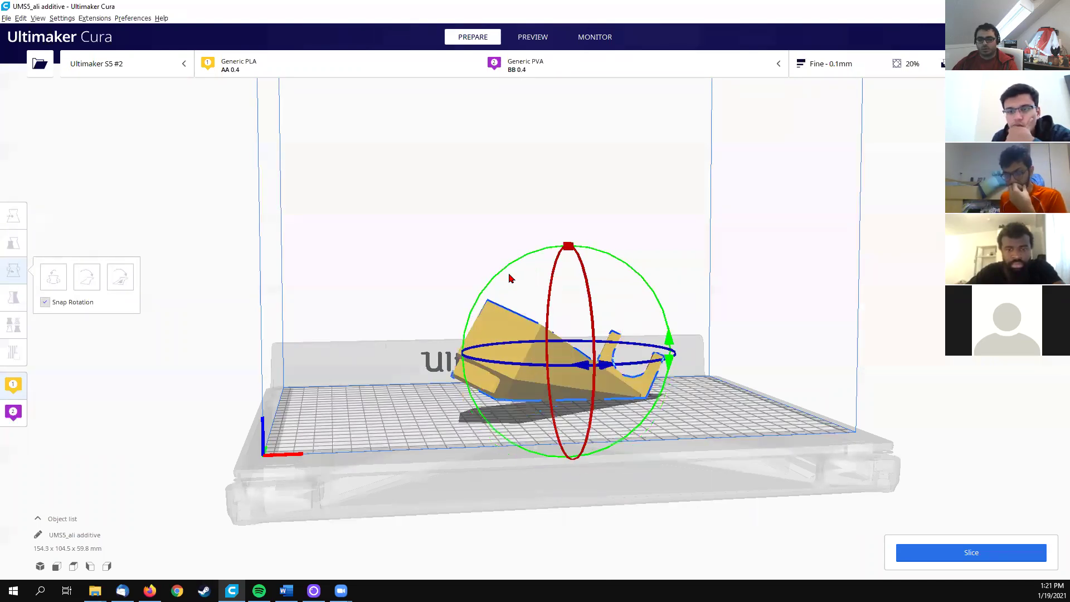
{"action": "right_click_drag", "start_coordinate": [519, 358], "coordinate": [783, 378]}
{"action": "right_click_drag", "start_coordinate": [627, 362], "coordinate": [577, 351]}
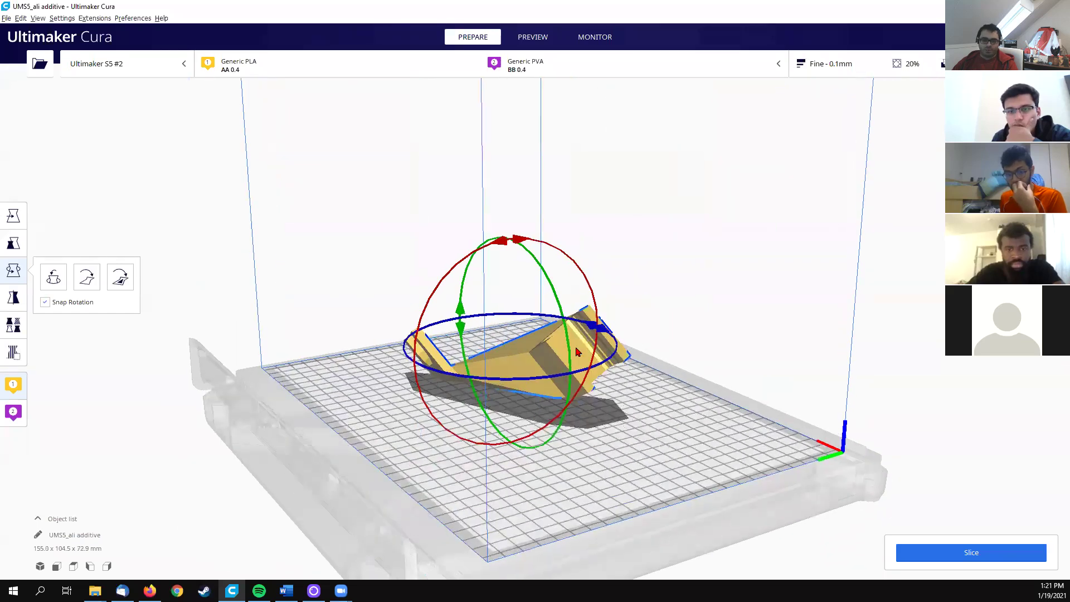
{"action": "left_click", "coordinate": [53, 277]}
Step: Rotate the model 90° about the Y axis so its box-shaped end rests on the build plate, and inspect it from all sides
{"action": "right_click_drag", "start_coordinate": [341, 366], "coordinate": [446, 282]}
{"action": "left_click_drag", "start_coordinate": [478, 271], "coordinate": [508, 499]}
{"action": "right_click_drag", "start_coordinate": [416, 438], "coordinate": [819, 349]}
{"action": "left_click", "coordinate": [819, 350]}
{"action": "right_click_drag", "start_coordinate": [887, 361], "coordinate": [529, 368]}
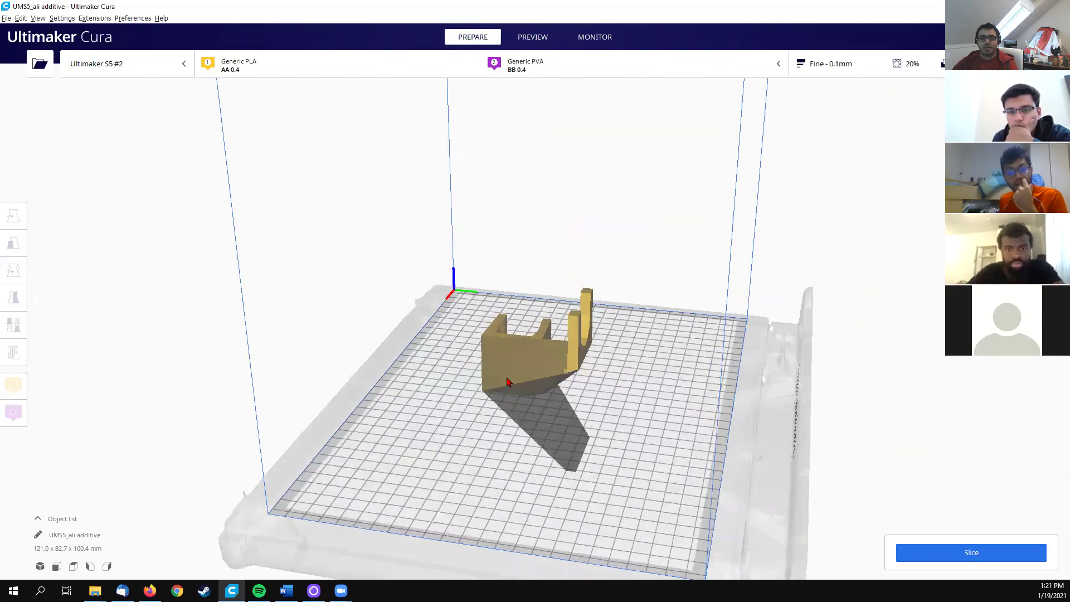
{"action": "right_click_drag", "start_coordinate": [487, 372], "coordinate": [667, 289]}
{"action": "right_click_drag", "start_coordinate": [568, 357], "coordinate": [560, 269]}
{"action": "right_click_drag", "start_coordinate": [611, 391], "coordinate": [461, 341]}
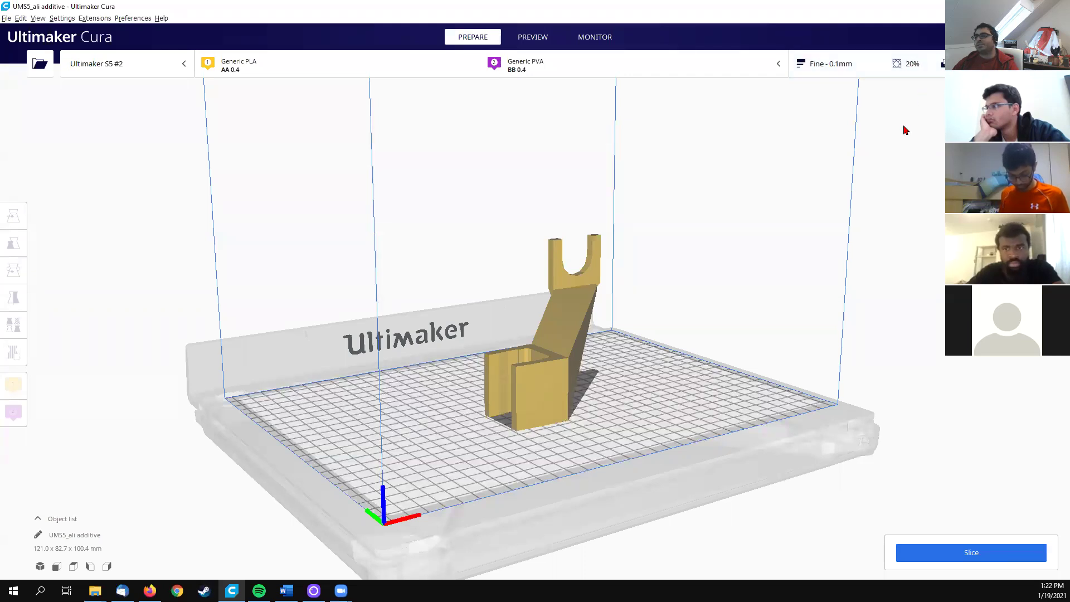
Step: Show the custom print settings for the Fine 0.1 mm profile and look through the list
{"action": "left_click", "coordinate": [832, 65]}
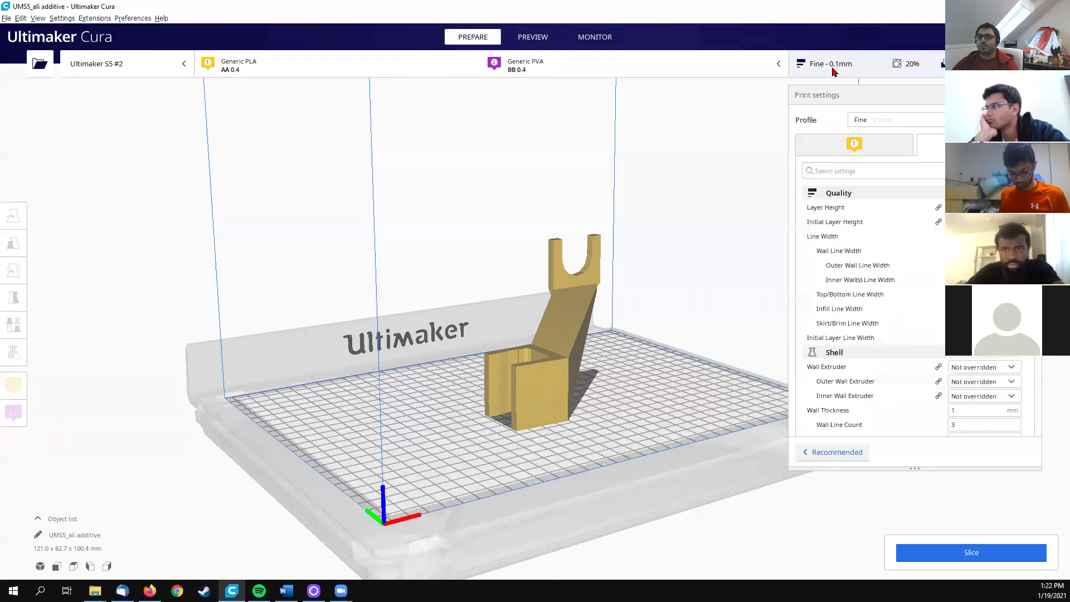
{"action": "left_click", "coordinate": [833, 70]}
{"action": "left_click", "coordinate": [835, 67]}
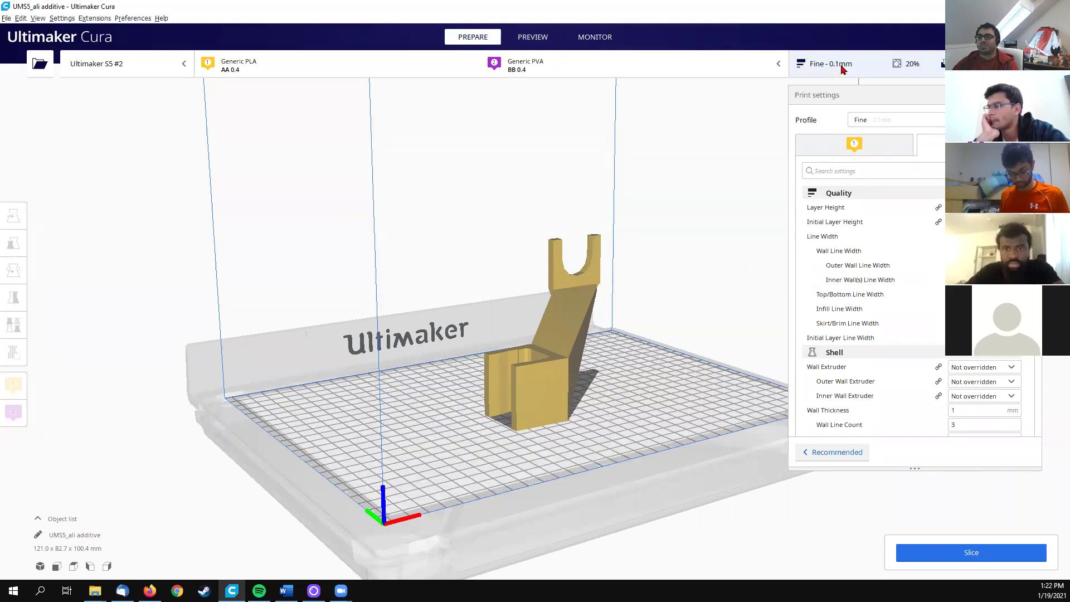
{"action": "left_click", "coordinate": [838, 67]}
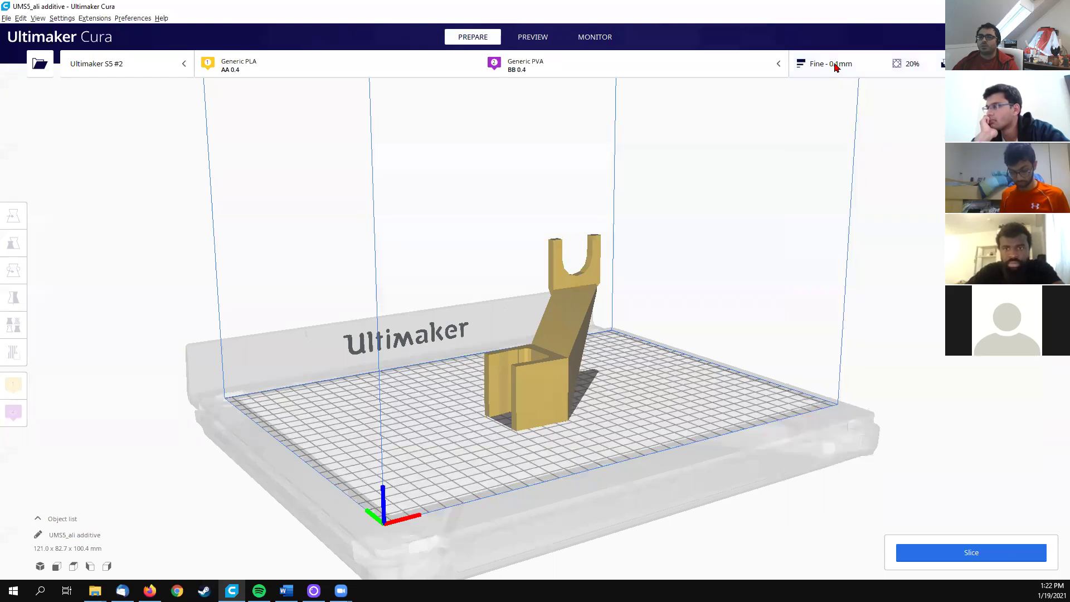
{"action": "left_click", "coordinate": [839, 67]}
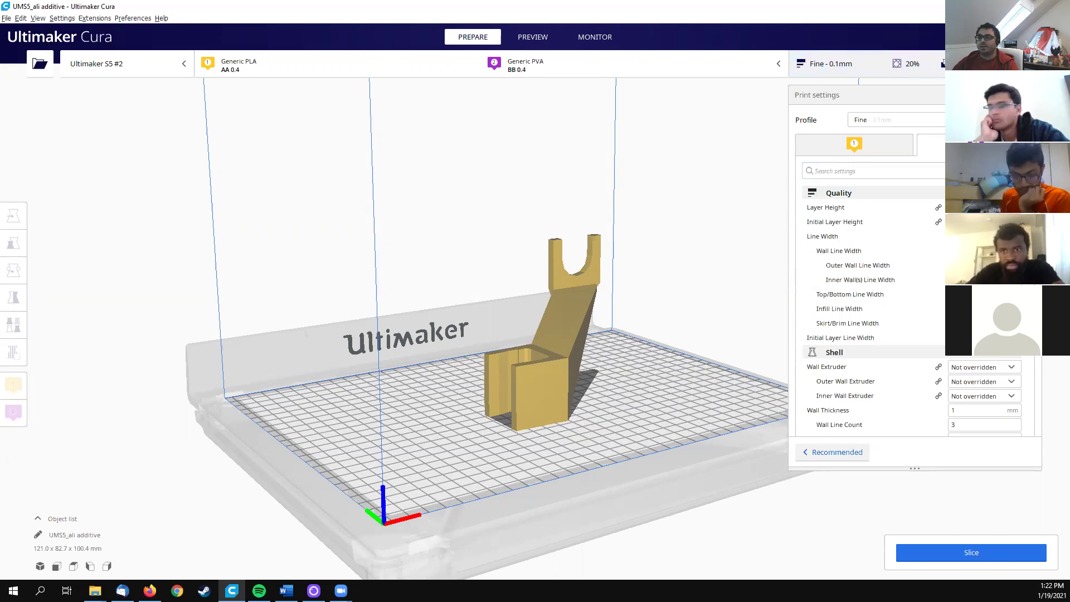
{"action": "scroll", "coordinate": [869, 312], "scroll_direction": "down", "scroll_amount": 10}
{"action": "scroll", "coordinate": [869, 312], "scroll_direction": "up", "scroll_amount": 10}
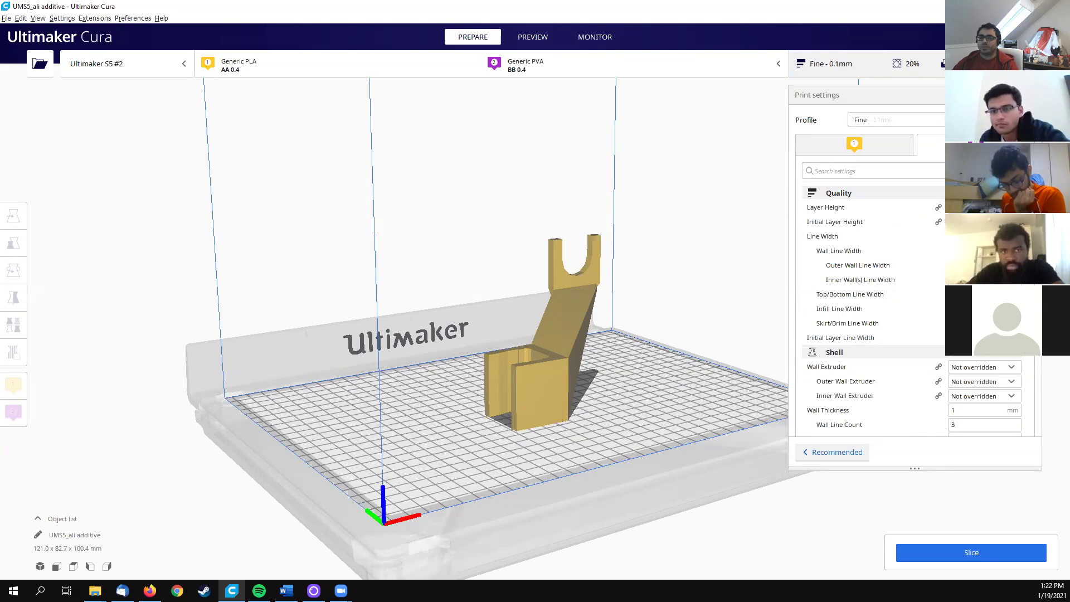
Step: Show the Extruder 1 print settings and check which extruder is assigned to the model
{"action": "left_click", "coordinate": [836, 146]}
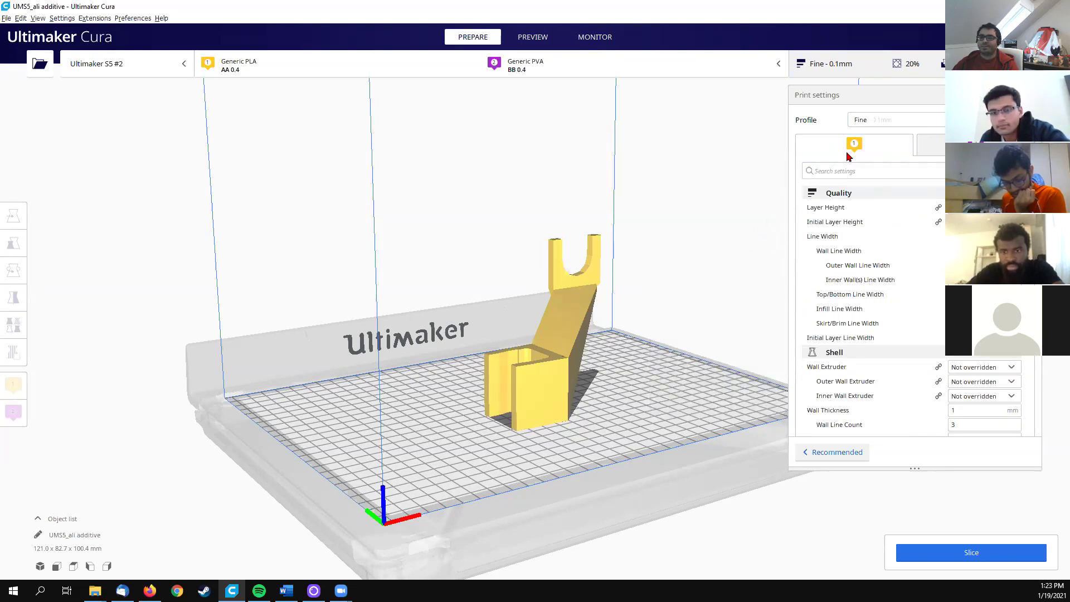
{"action": "right_click", "coordinate": [585, 315]}
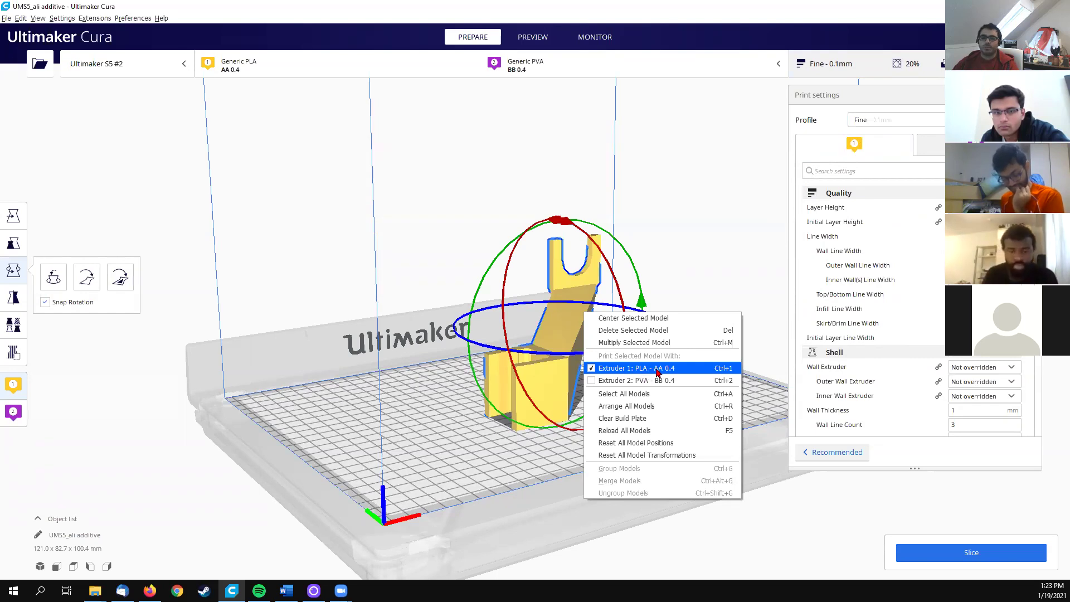
{"action": "left_click", "coordinate": [719, 229]}
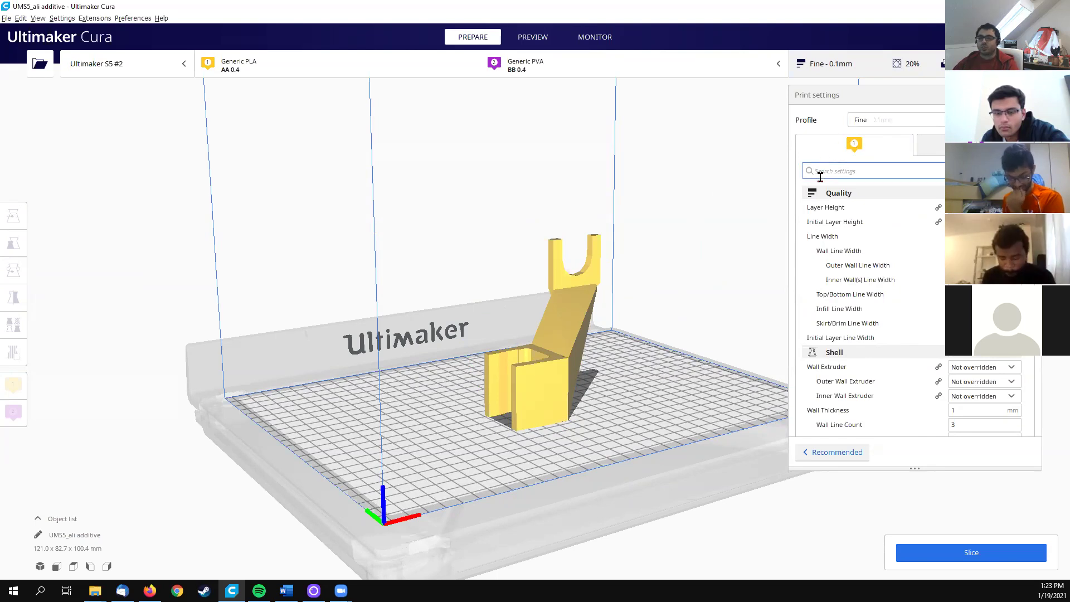
Step: Change the print profile to the default Fast - 0.2 mm
{"action": "right_click_drag", "start_coordinate": [697, 238], "coordinate": [630, 263]}
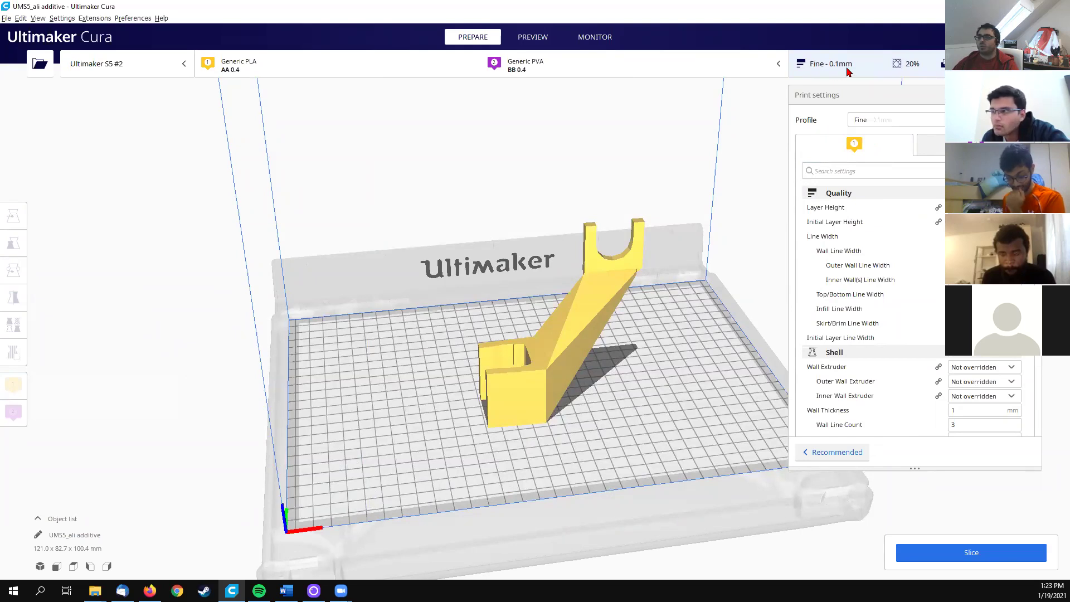
{"action": "left_click", "coordinate": [870, 120]}
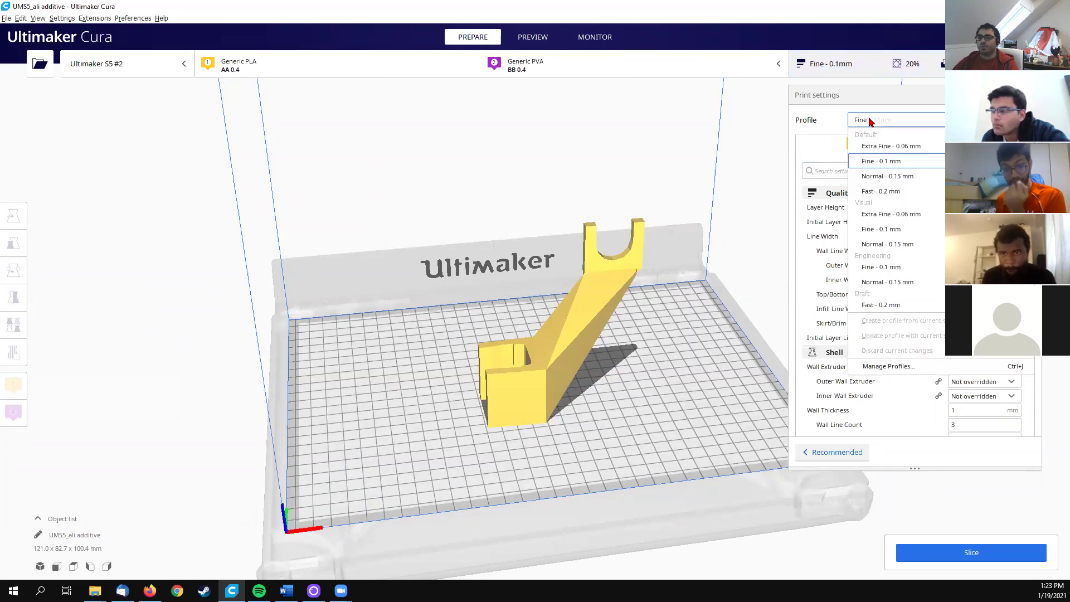
{"action": "left_click", "coordinate": [877, 192]}
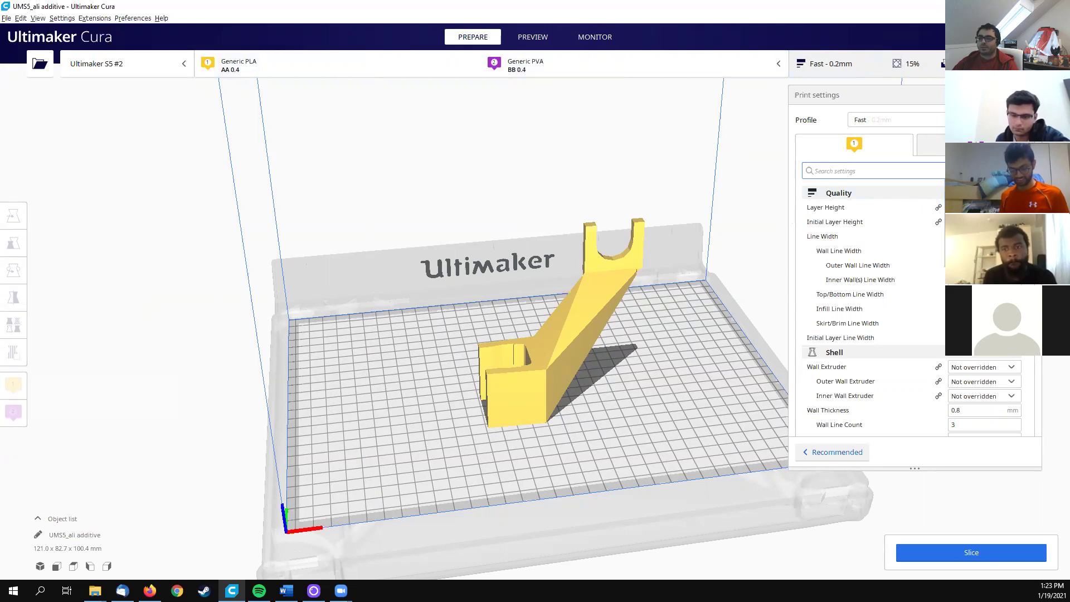
Step: Limit the visible print settings to the basic set and look through them from Quality to Dual Extrusion
{"action": "left_click", "coordinate": [1025, 190]}
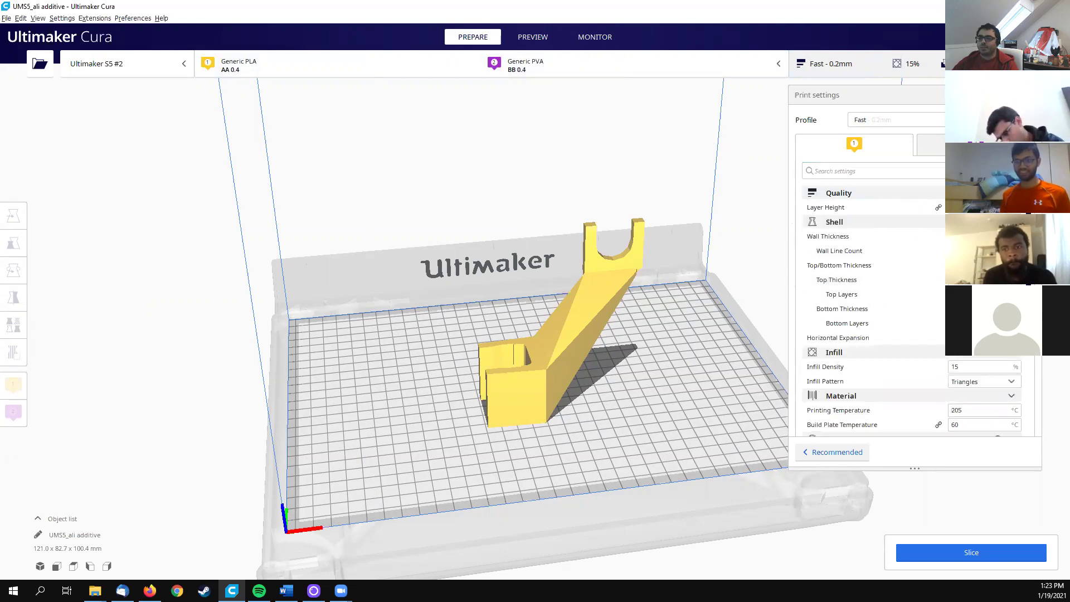
{"action": "scroll", "coordinate": [870, 312], "scroll_direction": "down", "scroll_amount": 5}
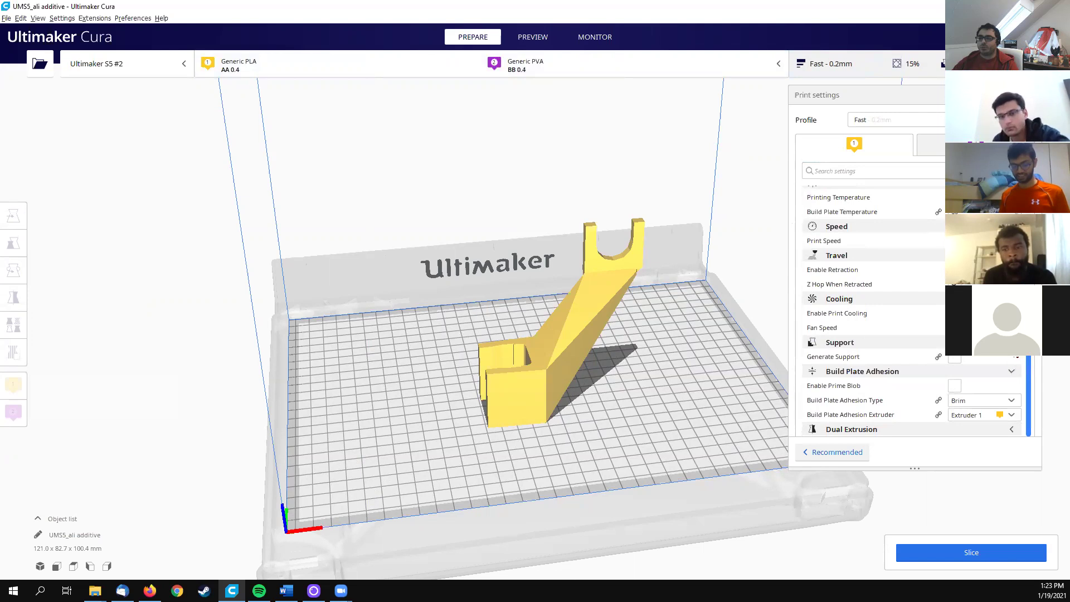
{"action": "scroll", "coordinate": [870, 312], "scroll_direction": "up", "scroll_amount": 5}
{"action": "scroll", "coordinate": [869, 312], "scroll_direction": "down", "scroll_amount": 5}
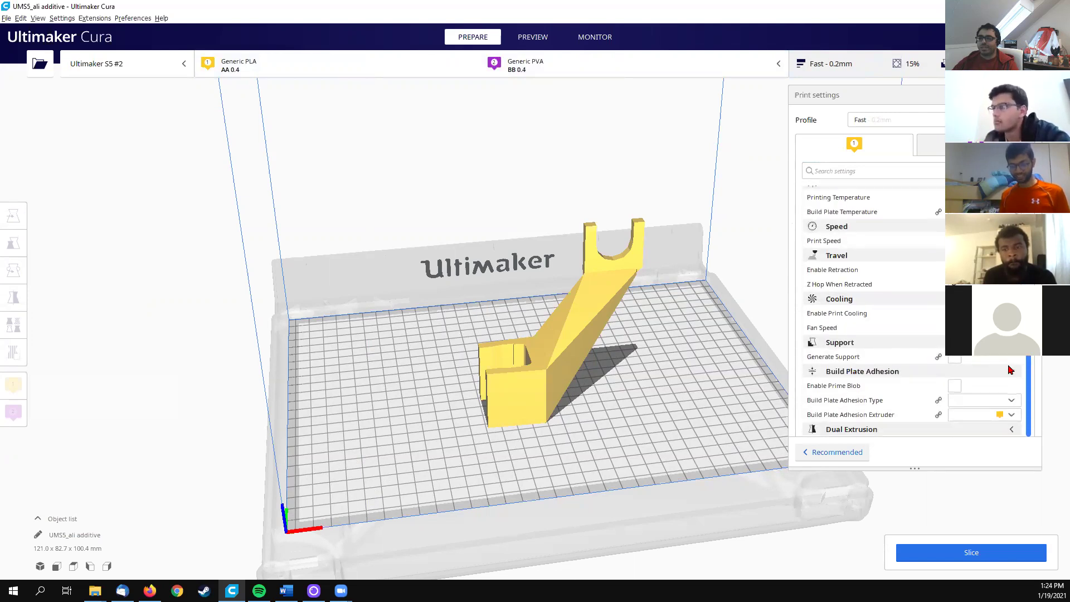
{"action": "scroll", "coordinate": [869, 312], "scroll_direction": "up", "scroll_amount": 5}
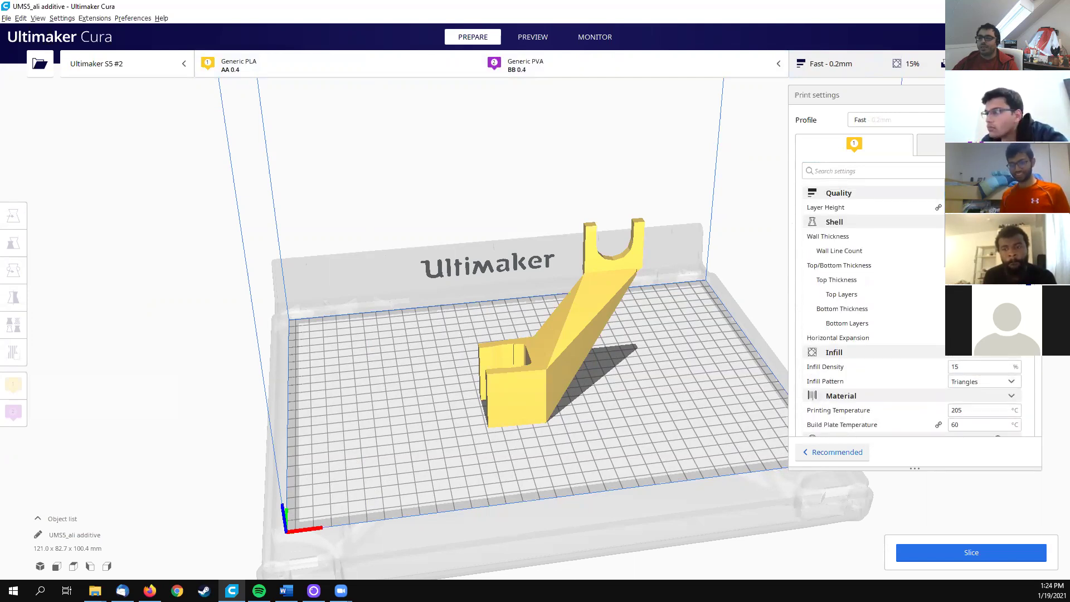
Step: Show a more detailed set of print settings and look through the quality, shell, infill and material options
{"action": "left_click", "coordinate": [997, 209]}
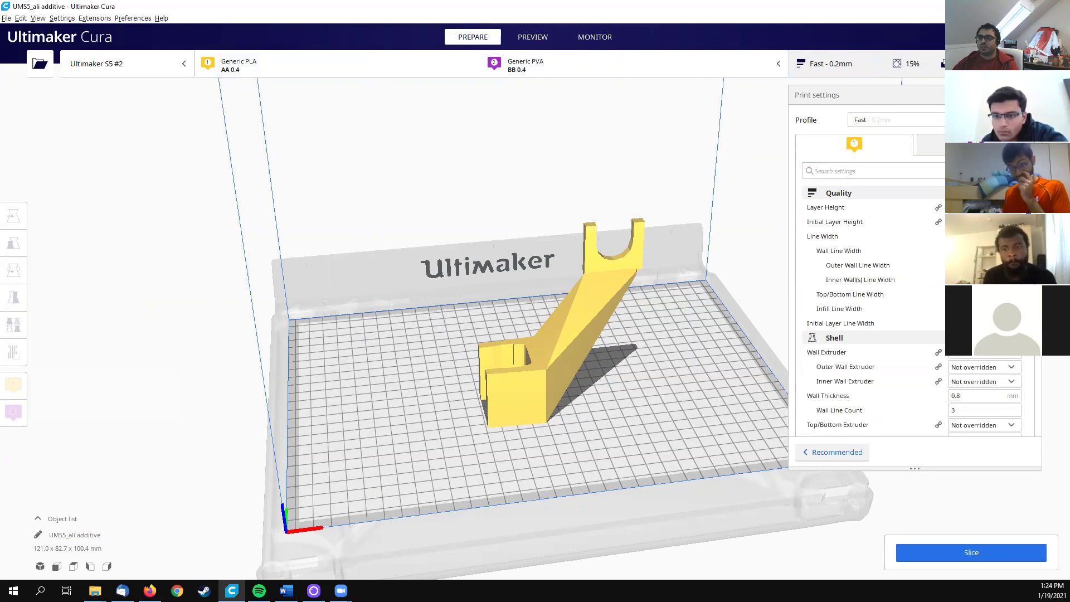
{"action": "scroll", "coordinate": [869, 312], "scroll_direction": "down", "scroll_amount": 5}
{"action": "scroll", "coordinate": [869, 312], "scroll_direction": "up", "scroll_amount": 5}
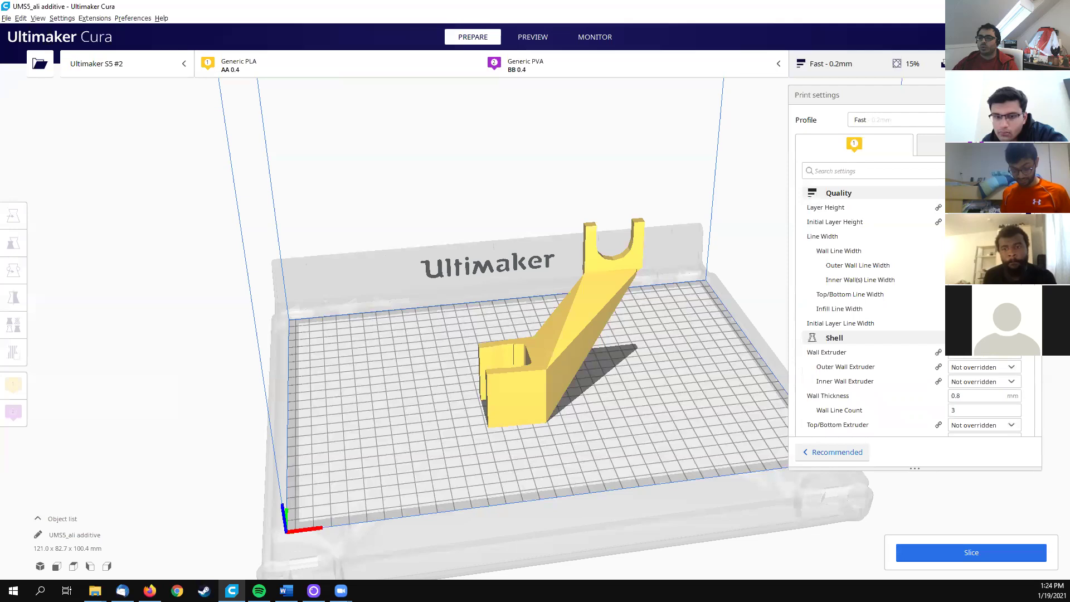
{"action": "scroll", "coordinate": [1017, 402], "scroll_direction": "down", "scroll_amount": 10}
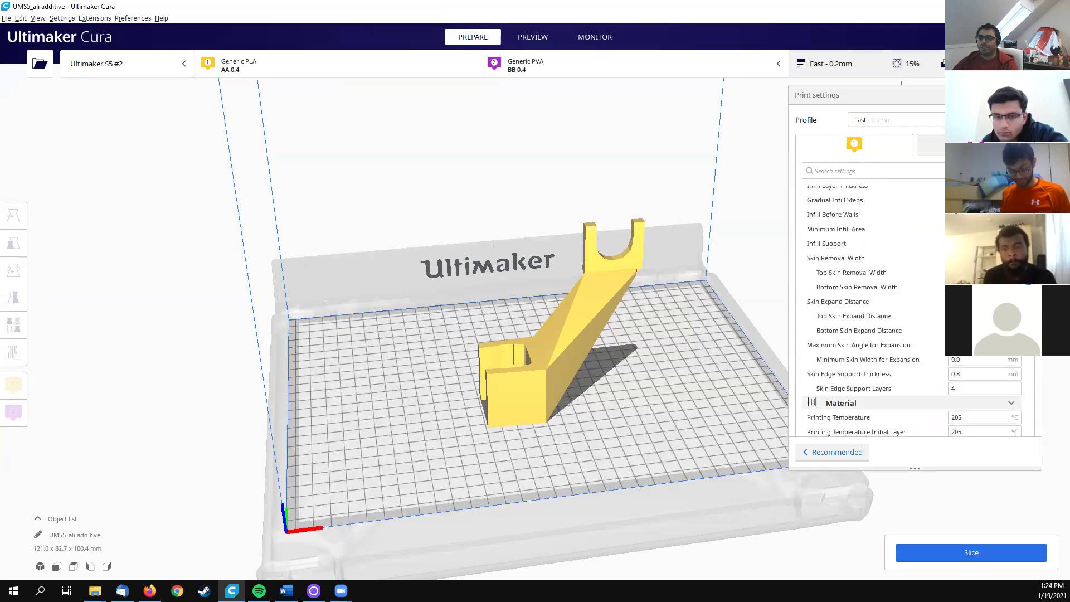
{"action": "scroll", "coordinate": [1017, 401], "scroll_direction": "down", "scroll_amount": 10}
Step: Look through the full list of print settings down to Experimental and check the Dual Extrusion section
{"action": "left_click_drag", "start_coordinate": [1025, 432], "coordinate": [1027, 204]}
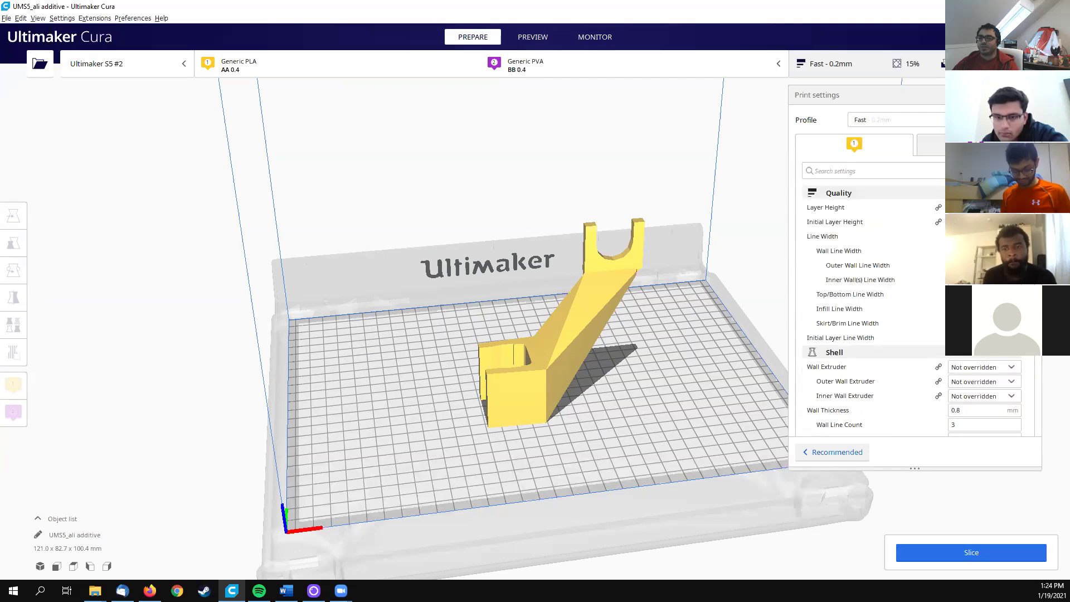
{"action": "left_click_drag", "start_coordinate": [1027, 204], "coordinate": [1031, 428]}
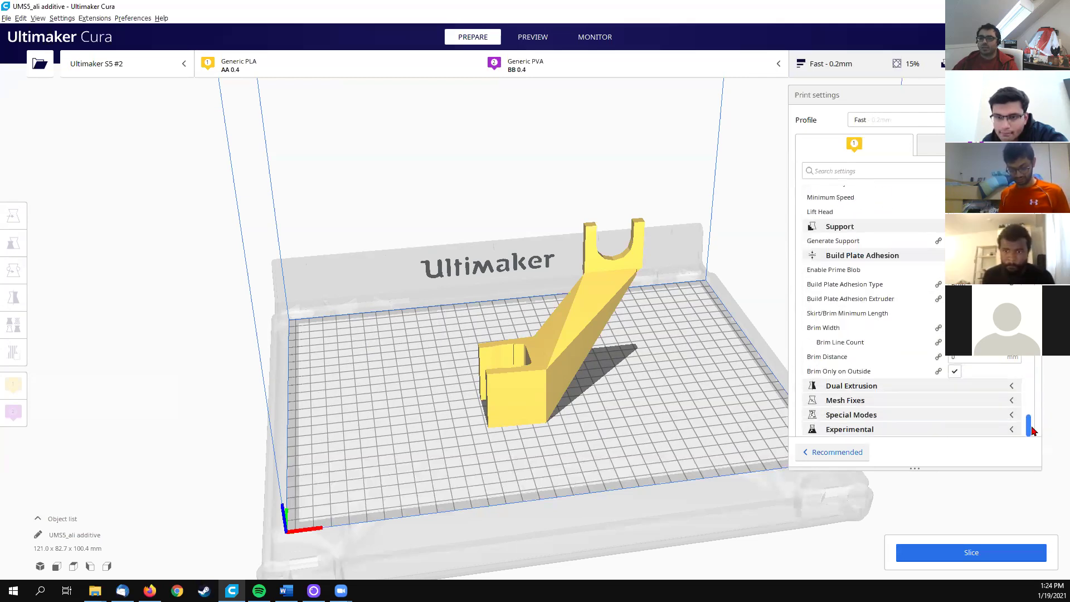
{"action": "left_click", "coordinate": [1014, 386]}
{"action": "left_click", "coordinate": [1013, 386]}
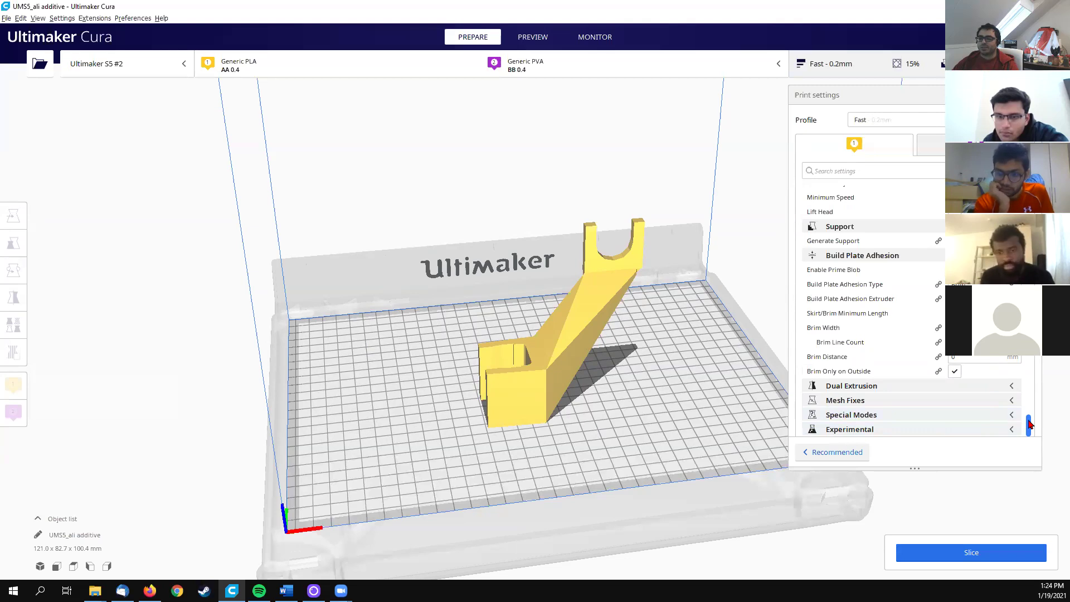
Step: Collapse the Quality and Shell sections of the print settings to bring up the Infill settings
{"action": "left_click_drag", "start_coordinate": [1030, 425], "coordinate": [1029, 195]}
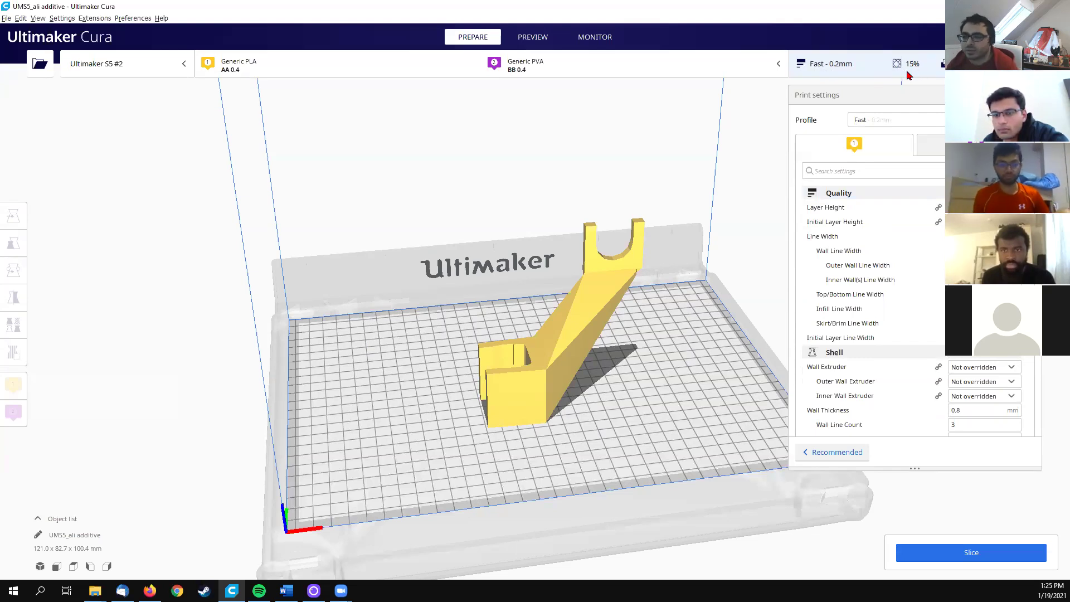
{"action": "left_click", "coordinate": [812, 195]}
{"action": "left_click", "coordinate": [821, 207]}
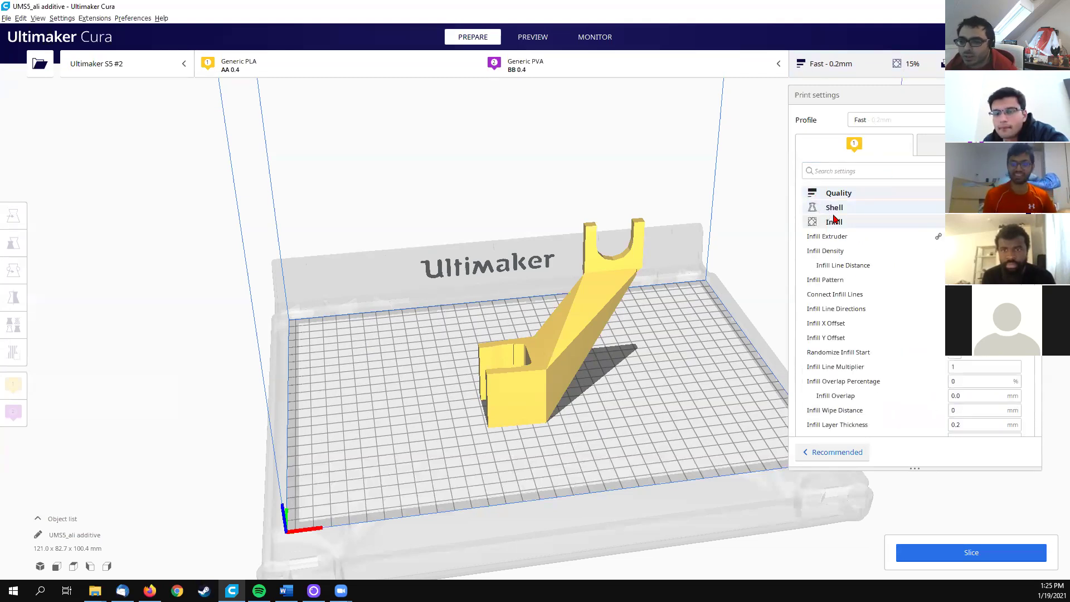
Step: Collapse the remaining expanded print settings sections, from Infill down to Experimental
{"action": "left_click", "coordinate": [836, 221]}
{"action": "left_click", "coordinate": [838, 237]}
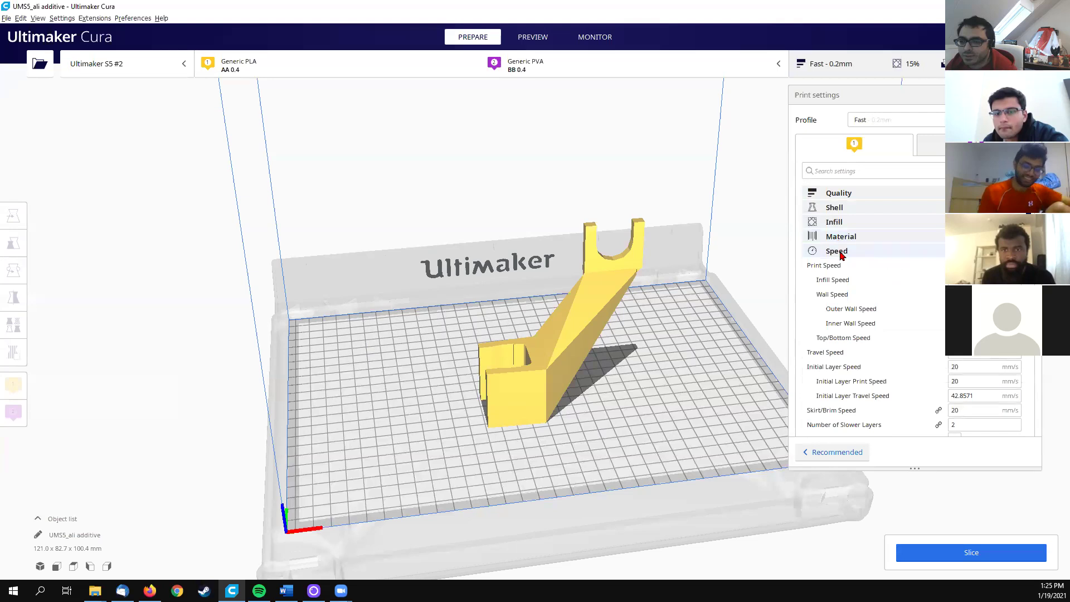
{"action": "left_click", "coordinate": [842, 252]}
{"action": "left_click", "coordinate": [843, 266]}
{"action": "left_click", "coordinate": [844, 281]}
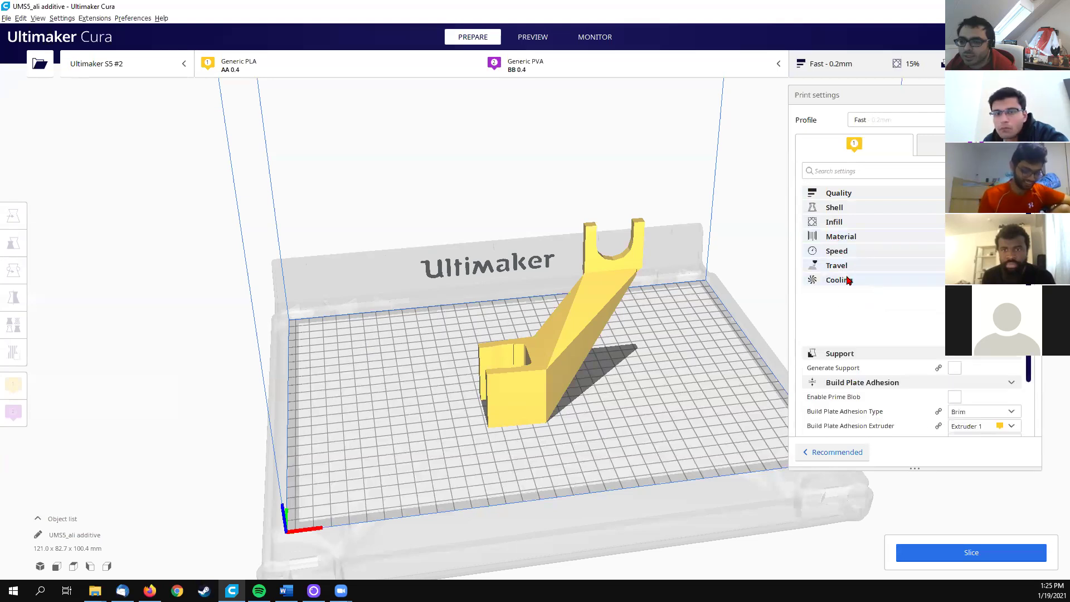
{"action": "left_click", "coordinate": [844, 293]}
{"action": "left_click", "coordinate": [846, 309]}
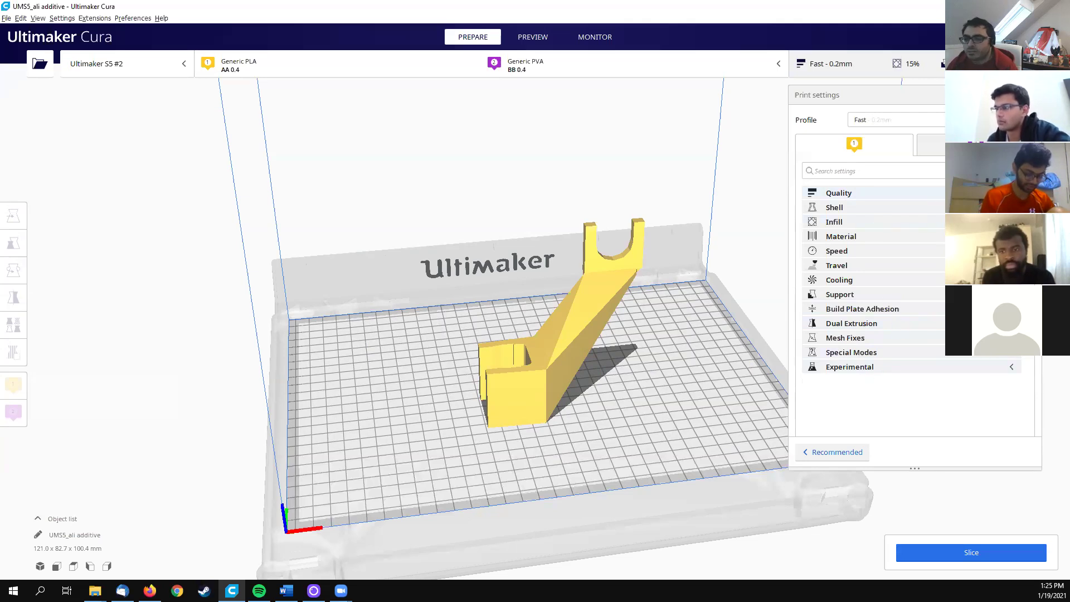
Step: Change the Initial Layer Height and Line Width in the Quality settings, and bring up the Shell settings instead
{"action": "left_click", "coordinate": [959, 192]}
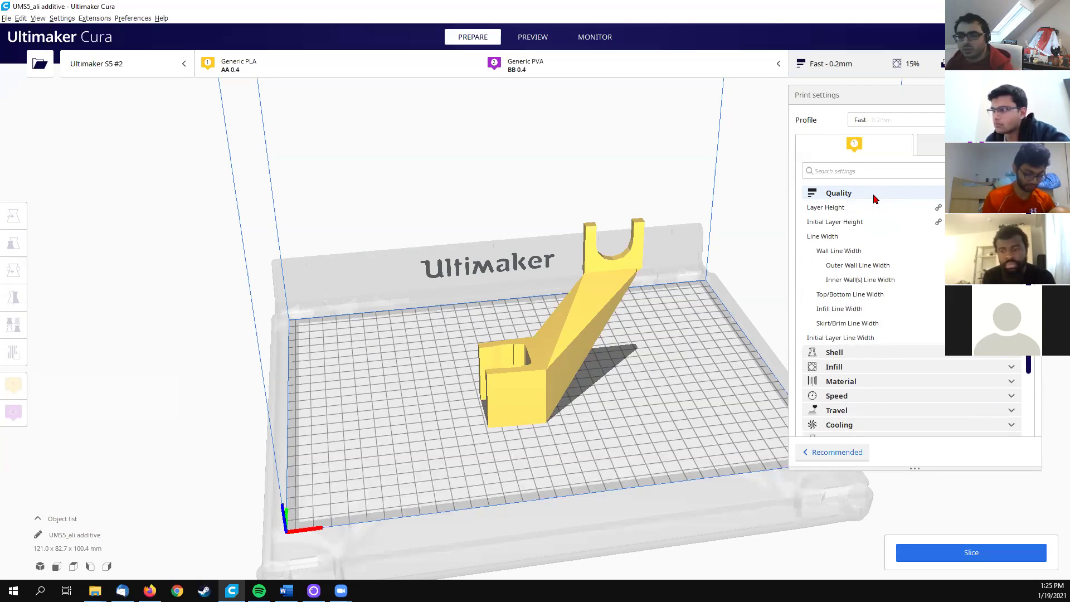
{"action": "mouse_move", "coordinate": [920, 210]}
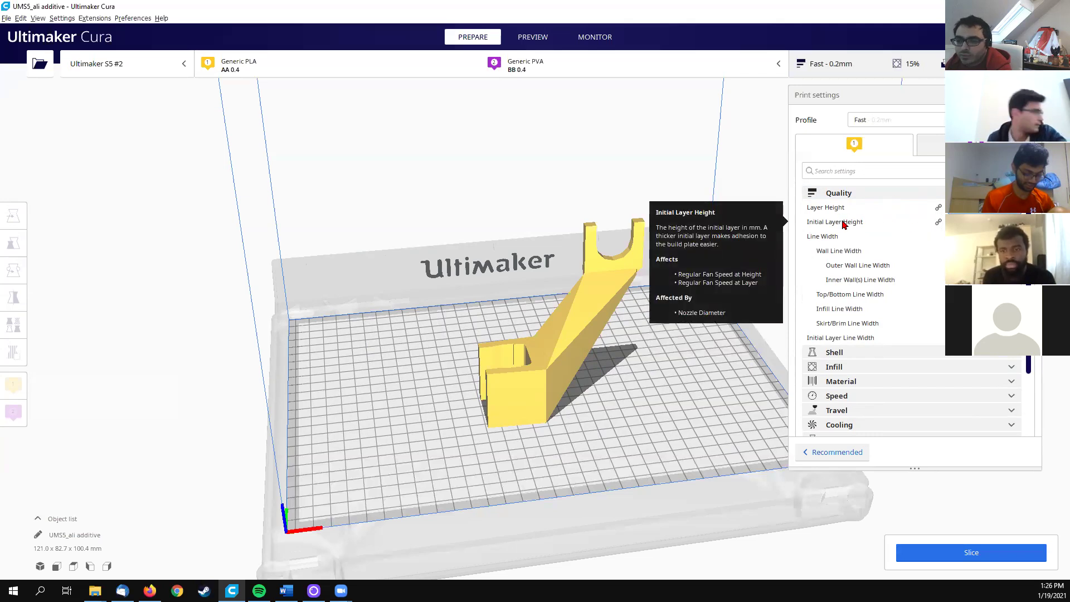
{"action": "mouse_move", "coordinate": [859, 228]}
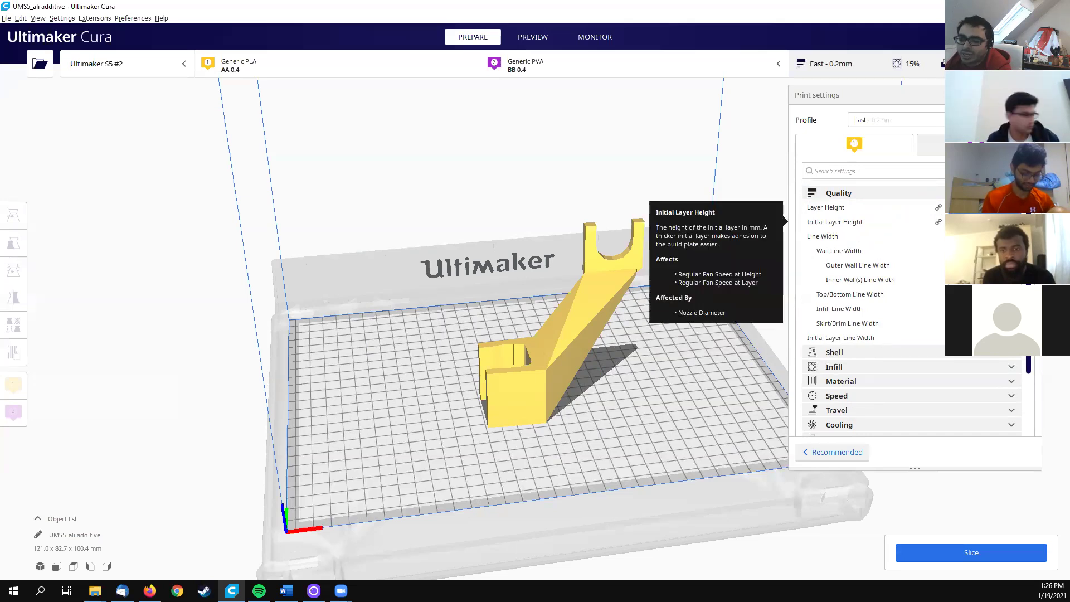
{"action": "key", "text": "BackSpace"}
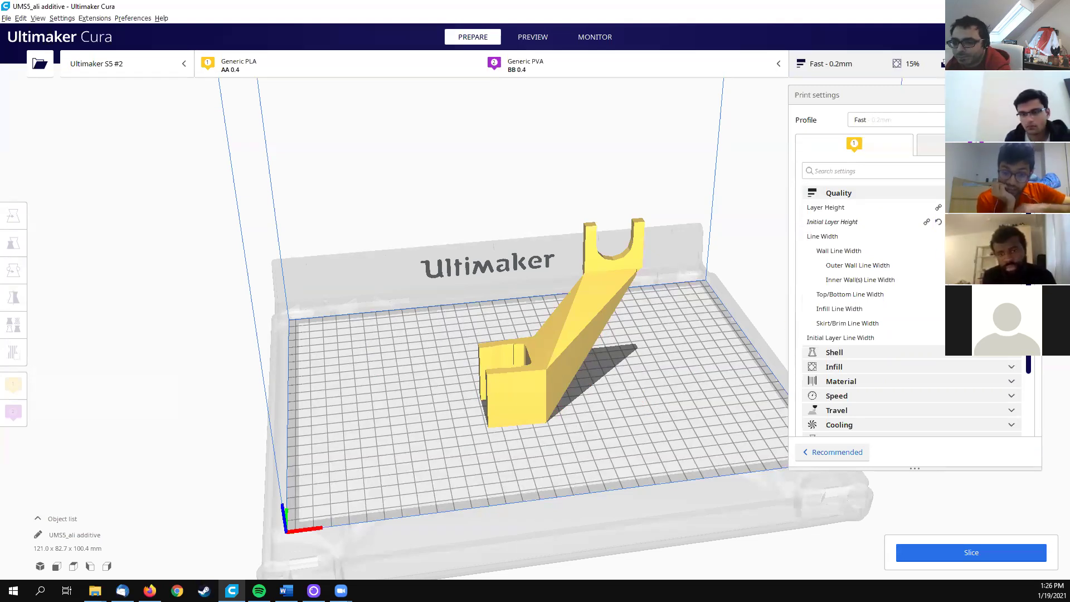
{"action": "mouse_move", "coordinate": [822, 237]}
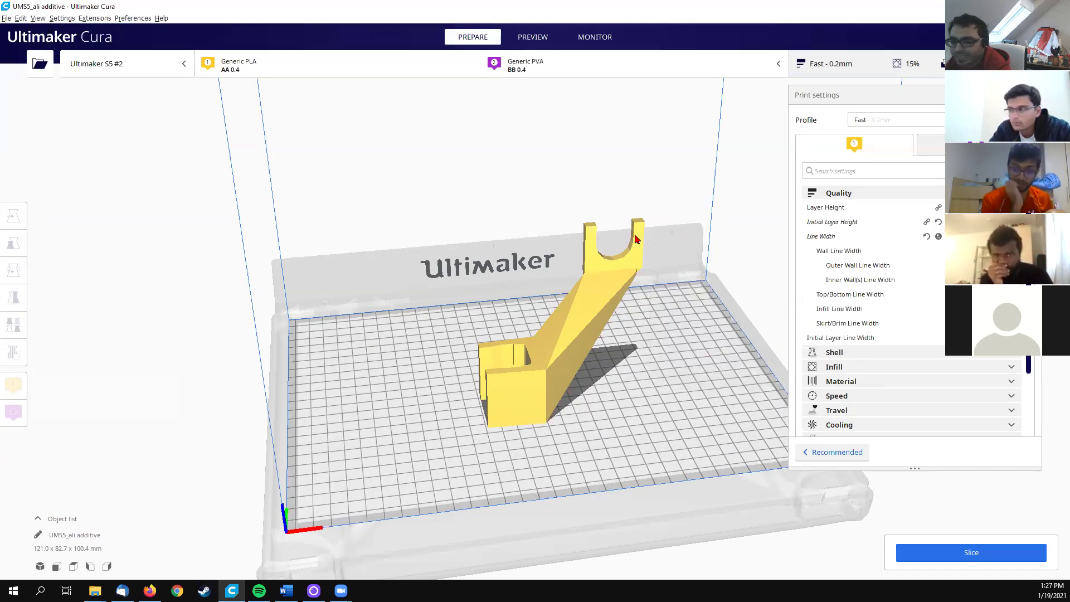
{"action": "mouse_move", "coordinate": [848, 295]}
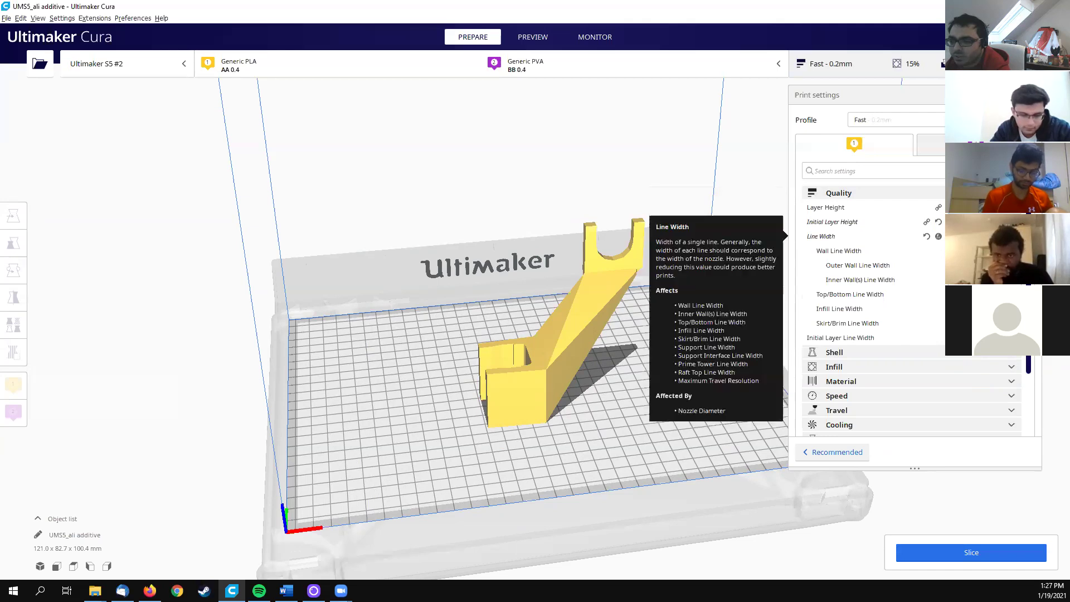
{"action": "left_click", "coordinate": [985, 192]}
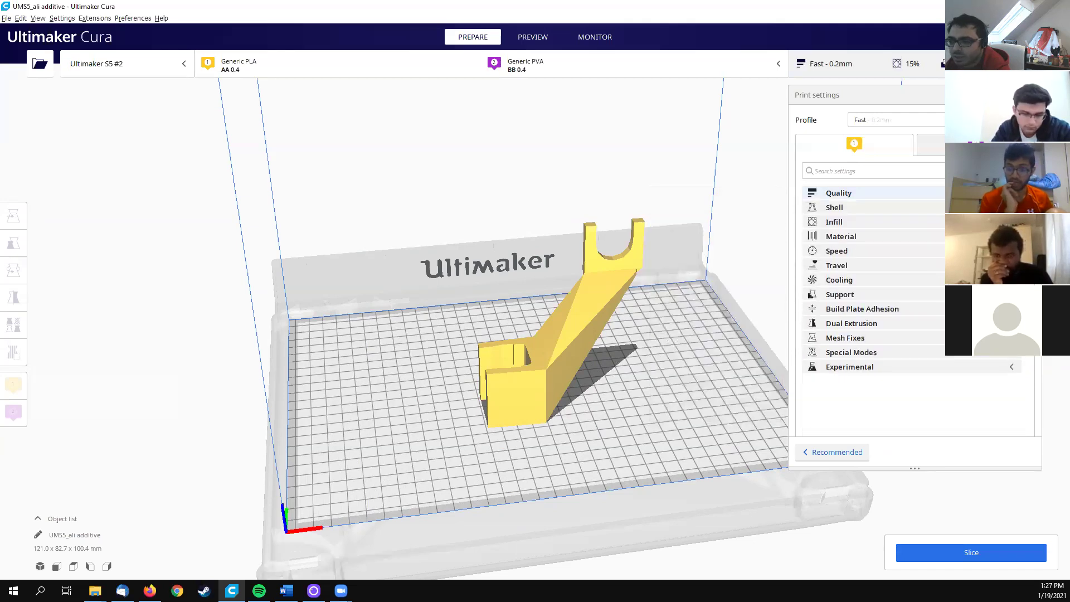
{"action": "left_click", "coordinate": [985, 208]}
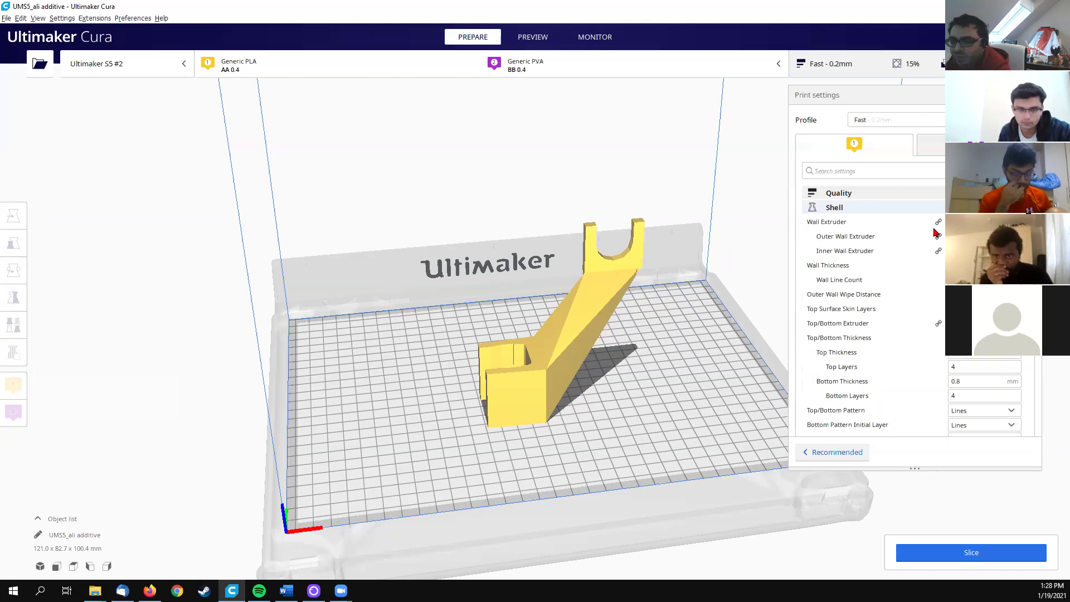
Step: Slice the model and show its layer preview cut off partway up the sloped arm
{"action": "left_click", "coordinate": [952, 554]}
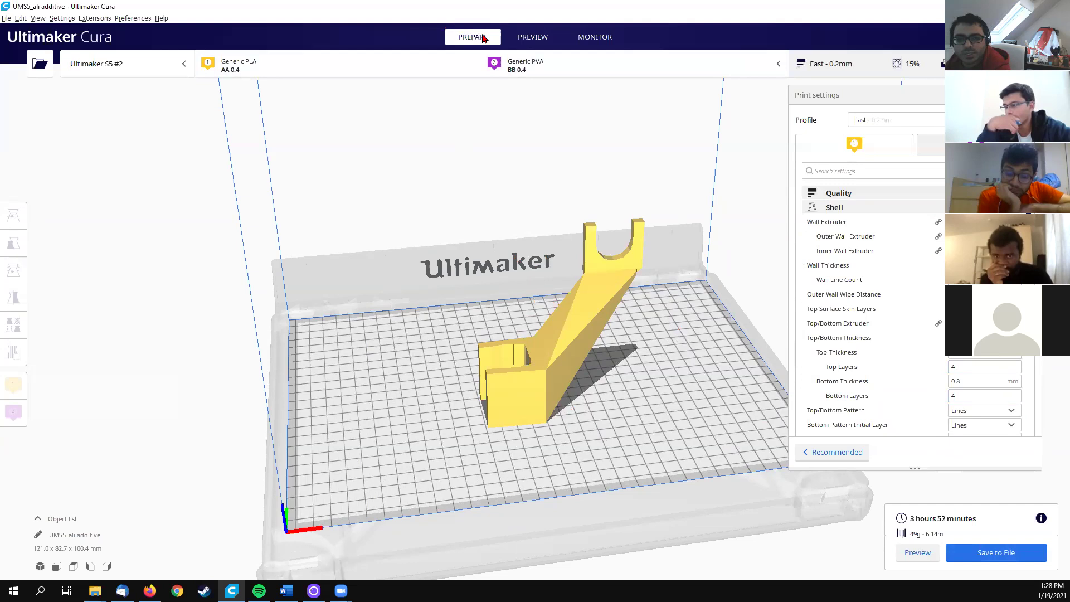
{"action": "left_click", "coordinate": [527, 38]}
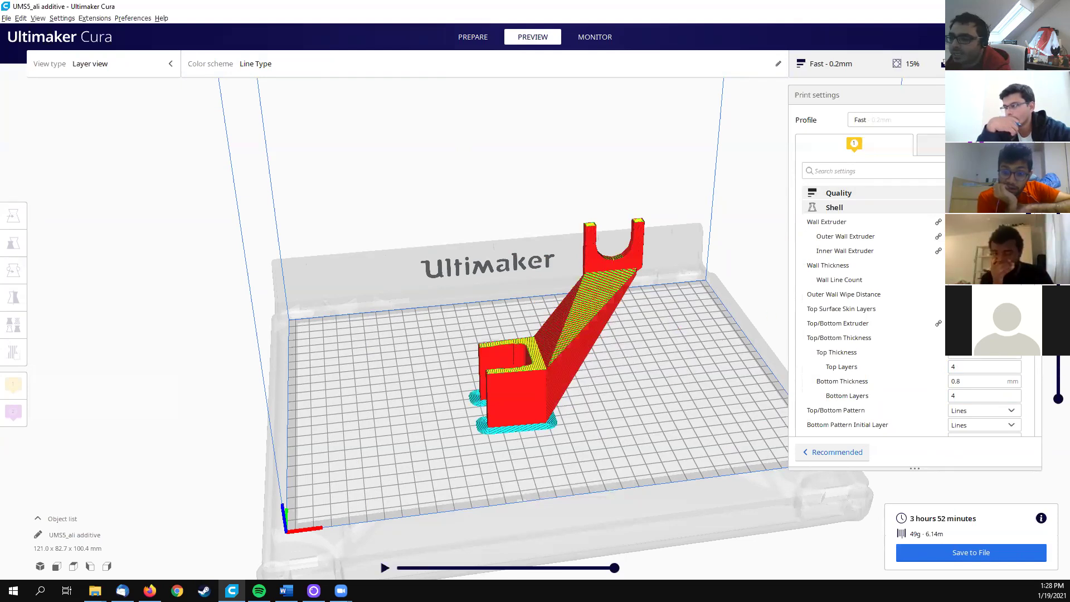
{"action": "left_click_drag", "start_coordinate": [1058, 203], "coordinate": [1059, 276]}
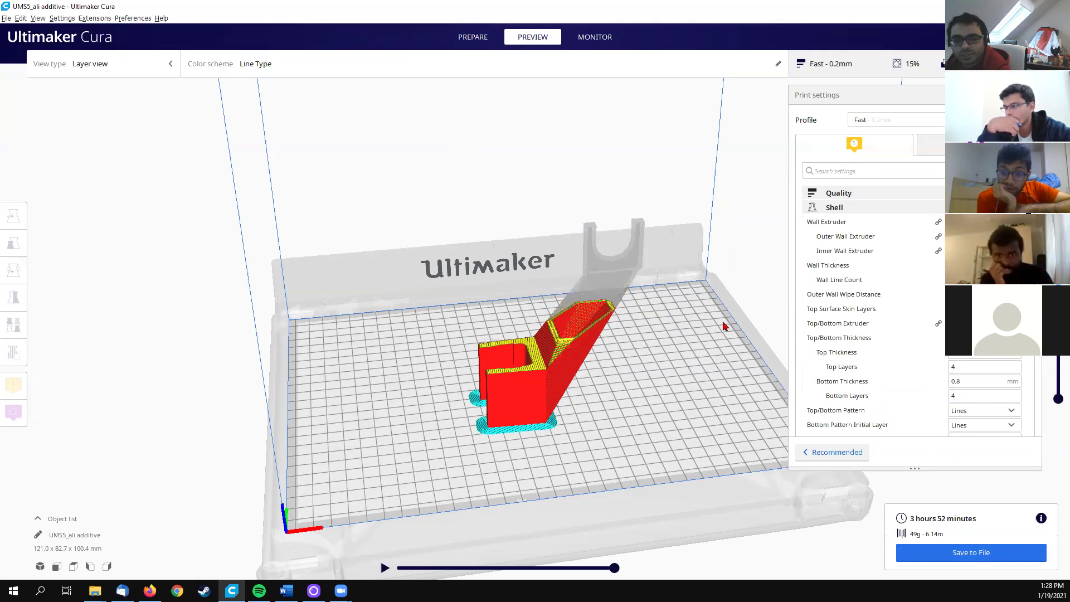
Step: Lower the previewed layer to the bracket's base and examine the walls and infill of the clamp section up close
{"action": "right_click_drag", "start_coordinate": [723, 322], "coordinate": [593, 361]}
{"action": "scroll", "coordinate": [554, 341], "scroll_direction": "up", "scroll_amount": 2}
{"action": "scroll", "coordinate": [563, 319], "scroll_direction": "up", "scroll_amount": 3}
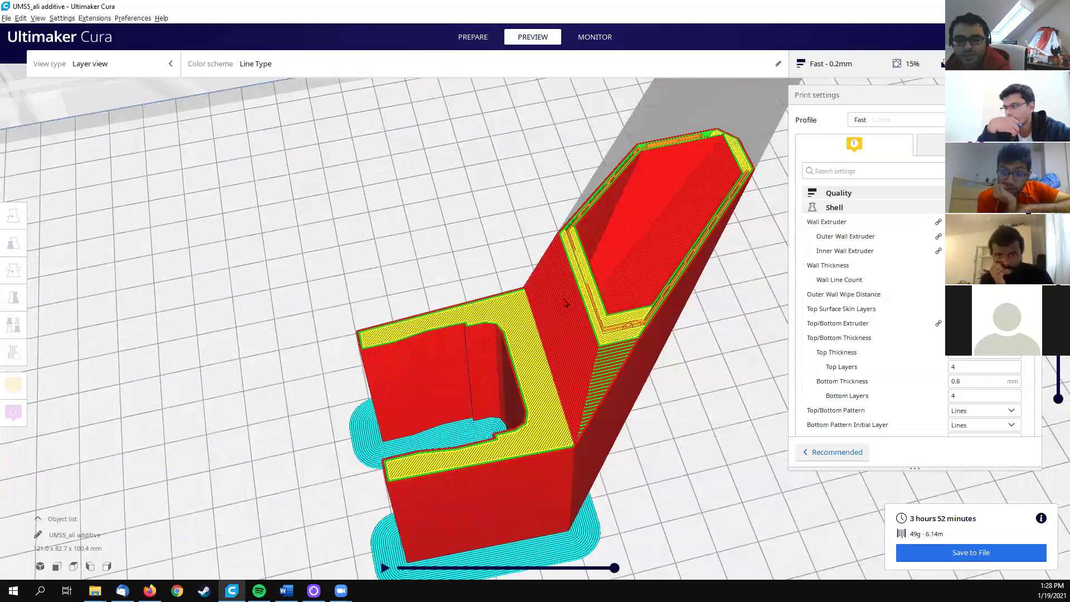
{"action": "scroll", "coordinate": [599, 321], "scroll_direction": "up", "scroll_amount": 1}
{"action": "left_click_drag", "start_coordinate": [1054, 275], "coordinate": [903, 346]}
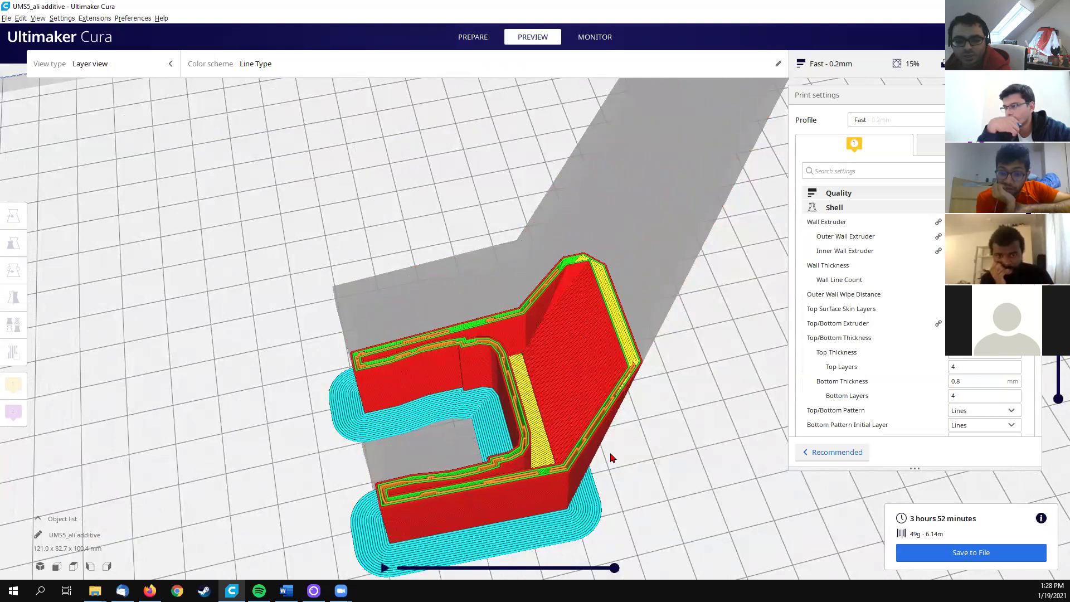
{"action": "left_click_drag", "start_coordinate": [1057, 346], "coordinate": [1057, 320]}
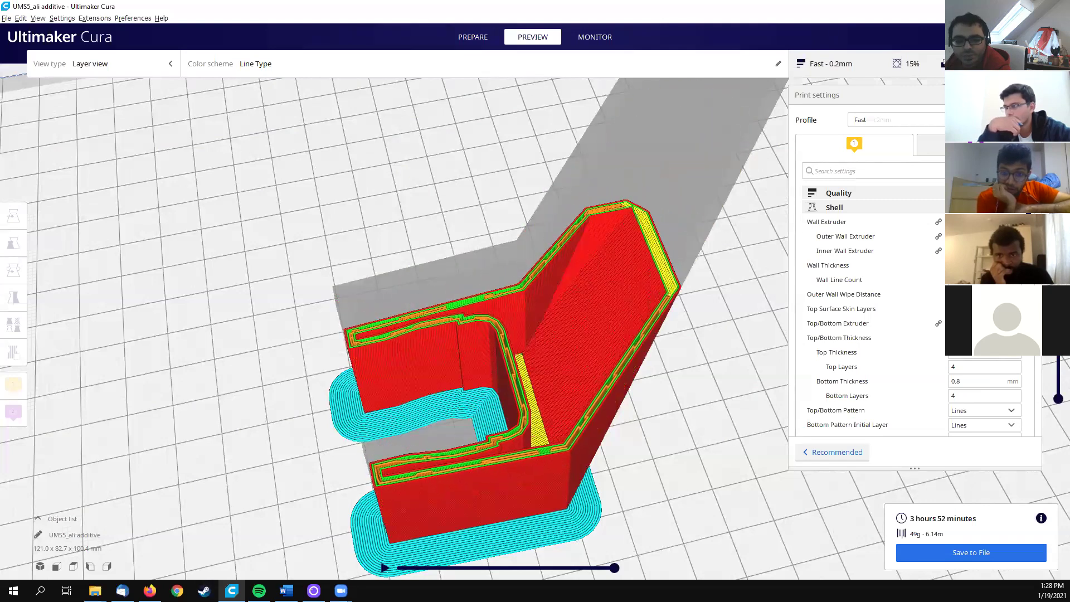
{"action": "middle_click_drag", "start_coordinate": [599, 356], "coordinate": [611, 298]}
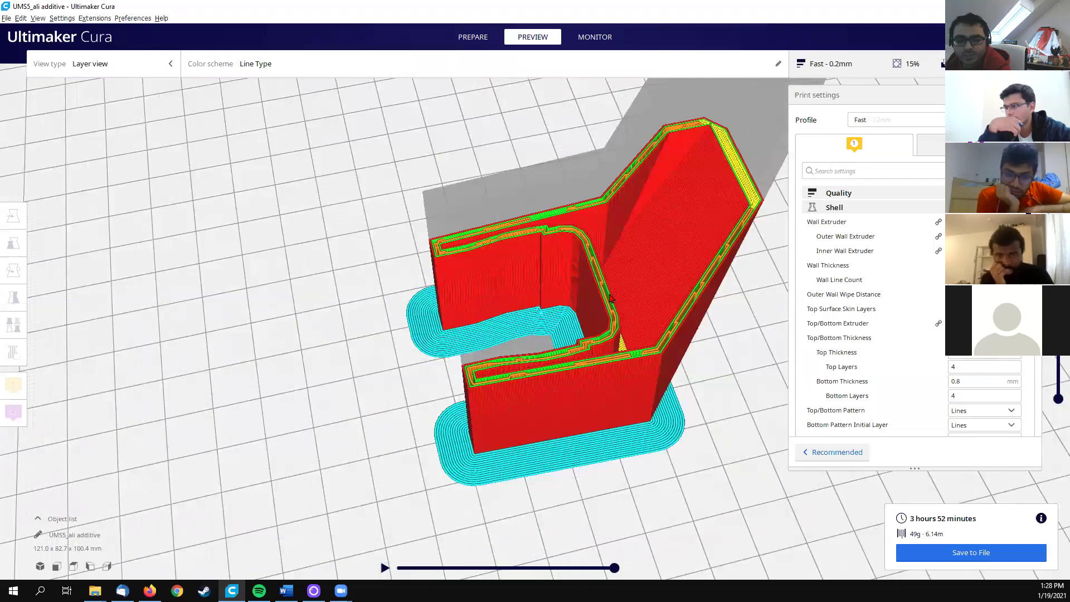
{"action": "scroll", "coordinate": [646, 239], "scroll_direction": "up", "scroll_amount": 2}
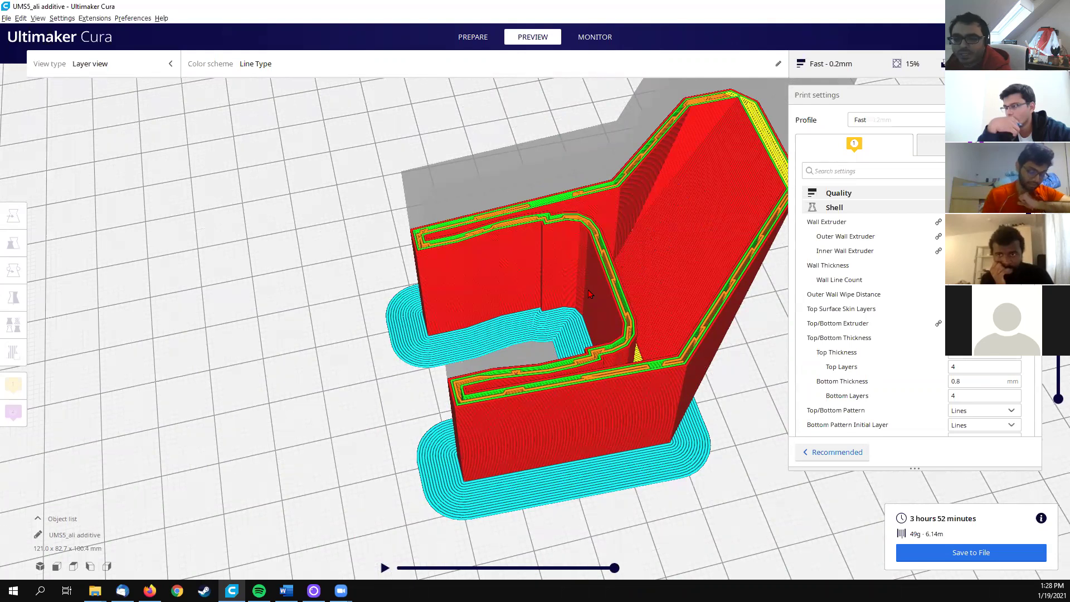
{"action": "scroll", "coordinate": [635, 303], "scroll_direction": "up", "scroll_amount": 2}
{"action": "scroll", "coordinate": [563, 320], "scroll_direction": "up", "scroll_amount": 5}
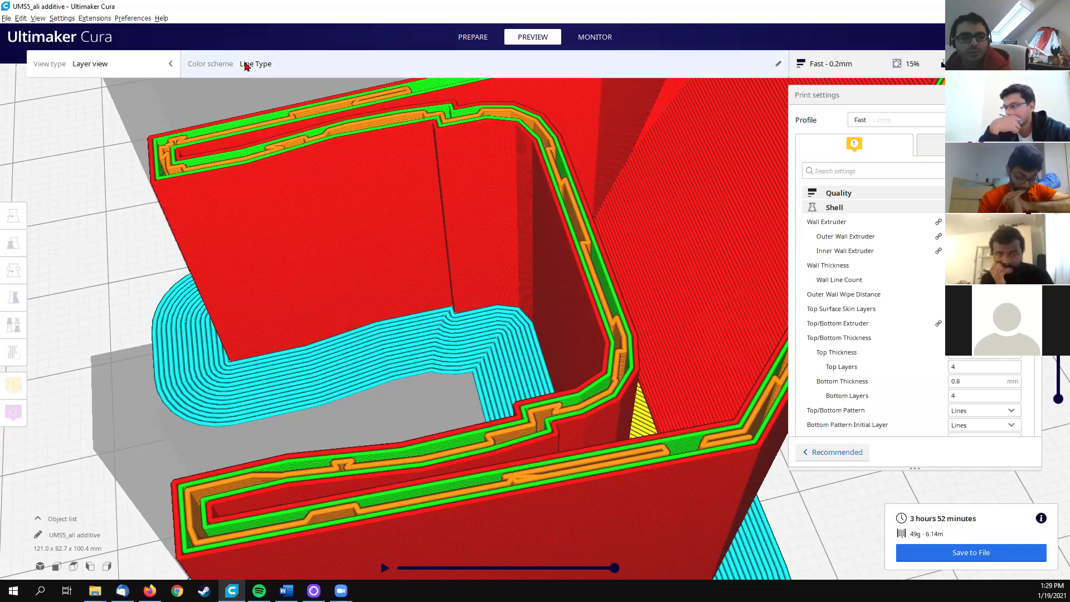
Step: Bring up the line type colour scheme and temporarily hide the shell to examine the infill alone
{"action": "left_click", "coordinate": [245, 66]}
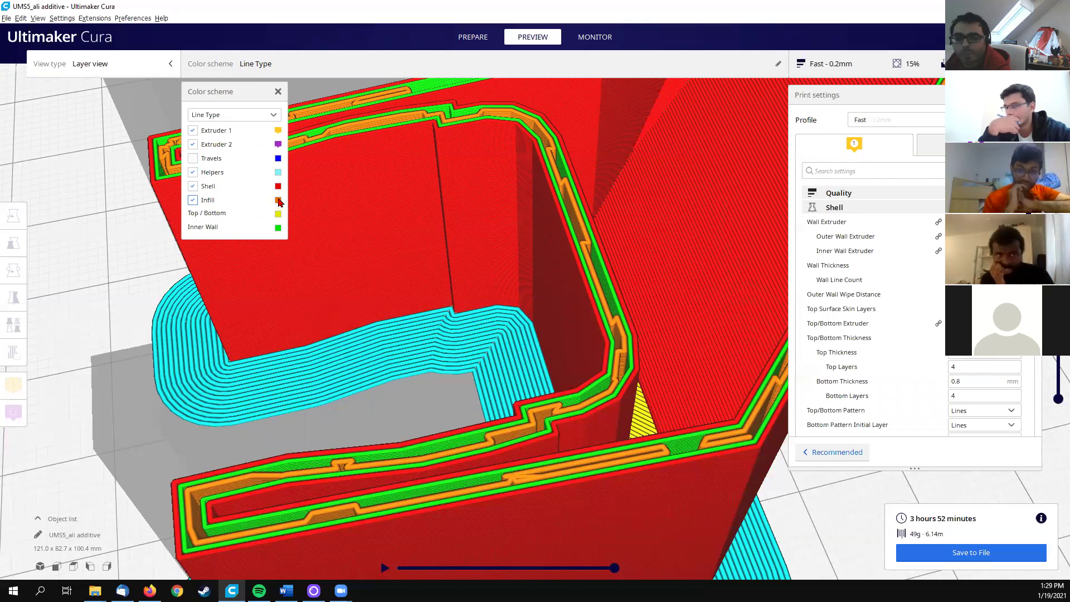
{"action": "left_click", "coordinate": [193, 199]}
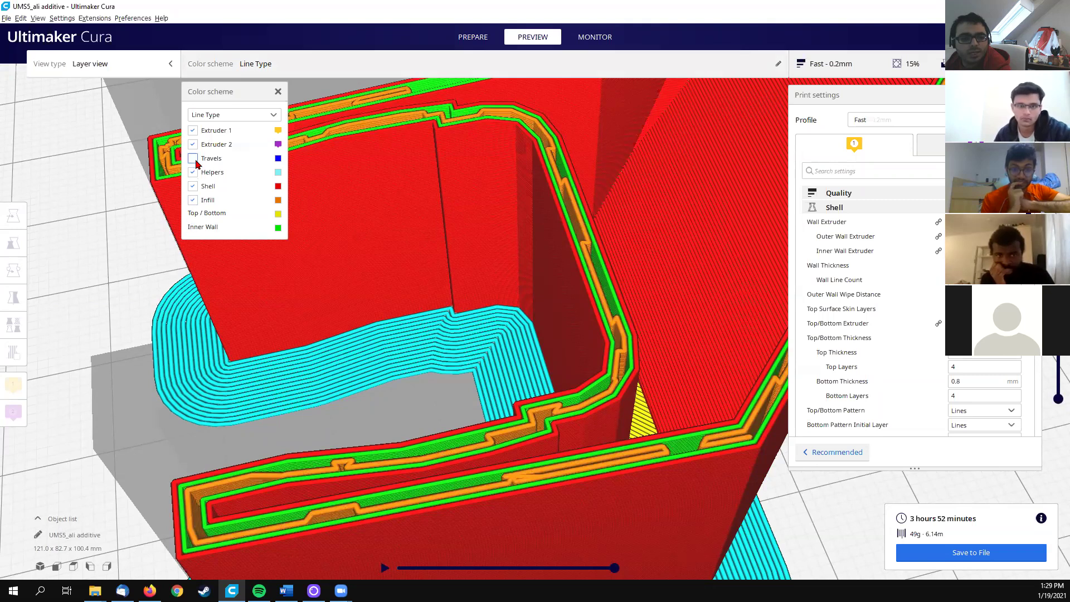
{"action": "left_click", "coordinate": [193, 186]}
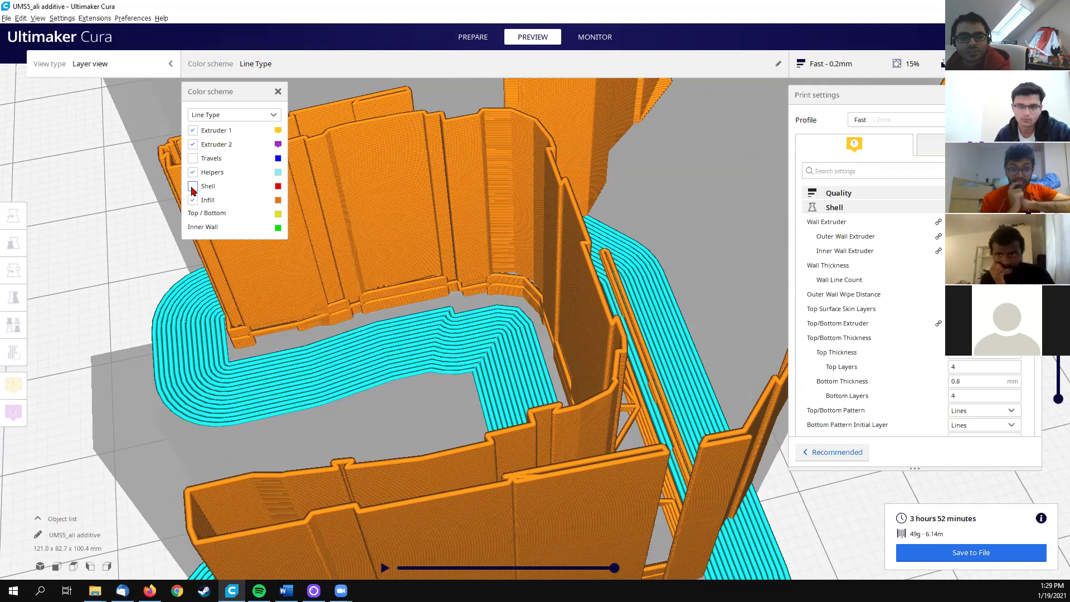
{"action": "left_click", "coordinate": [193, 187]}
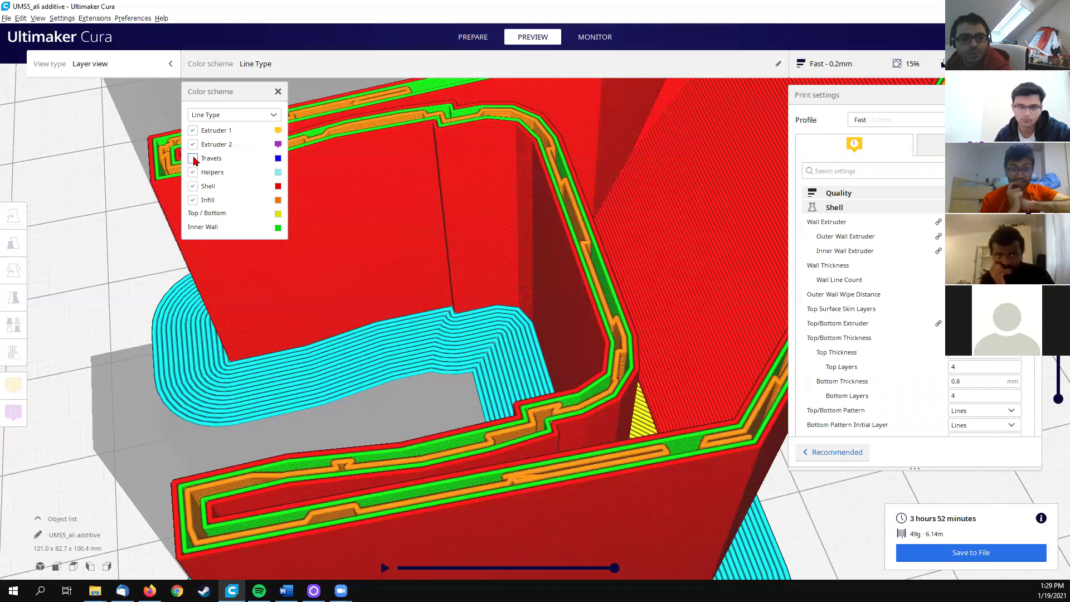
Step: Show the travel moves in the layer preview, examine them around the clamp section, and hide them again
{"action": "left_click", "coordinate": [193, 159]}
{"action": "scroll", "coordinate": [683, 317], "scroll_direction": "down", "scroll_amount": 3}
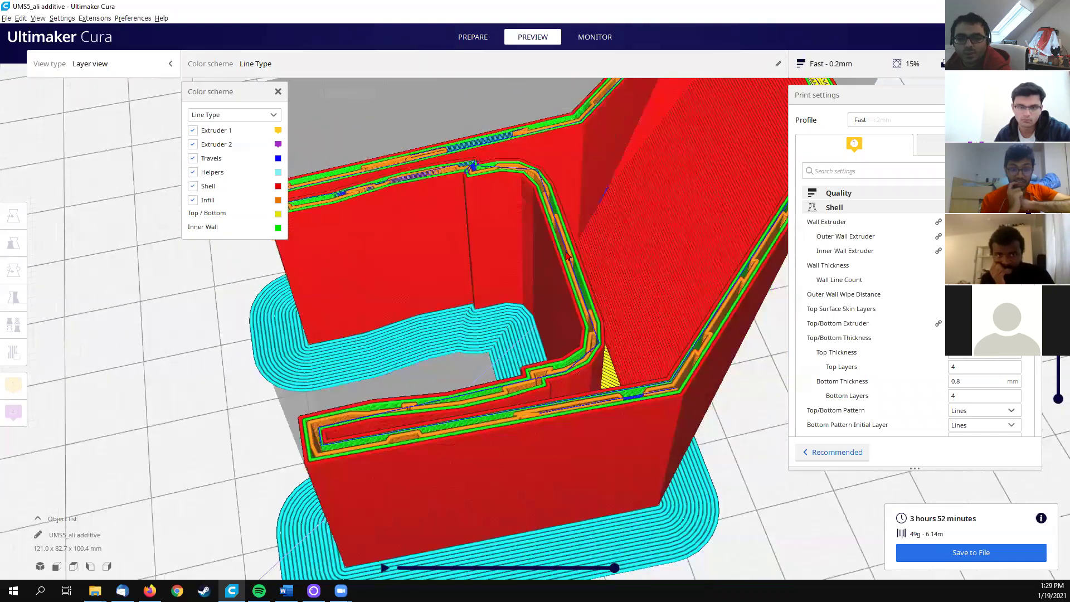
{"action": "scroll", "coordinate": [683, 316], "scroll_direction": "up", "scroll_amount": 2}
{"action": "scroll", "coordinate": [574, 285], "scroll_direction": "up", "scroll_amount": 3}
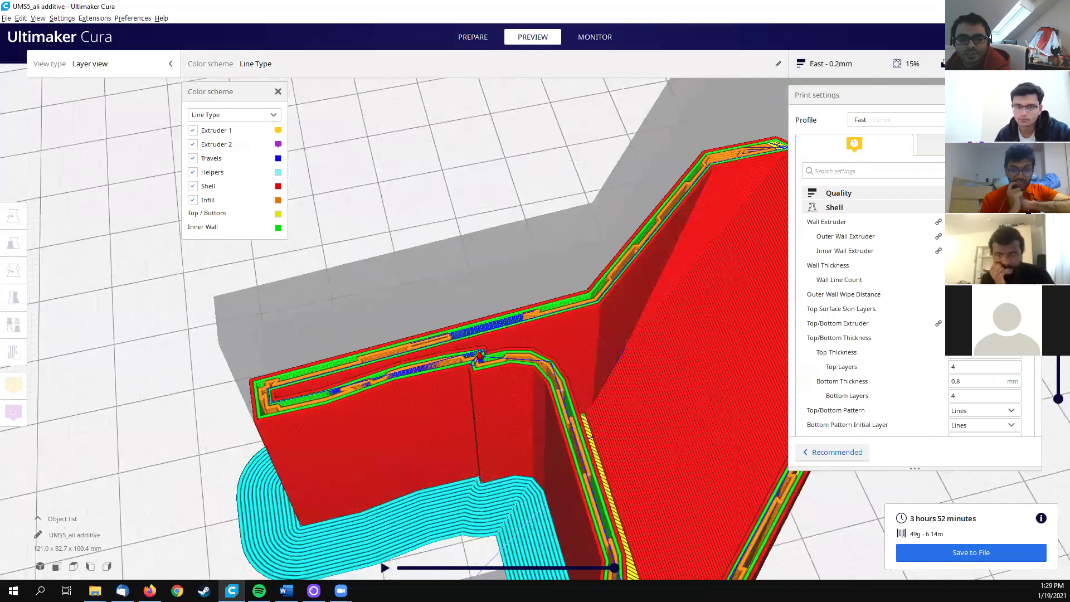
{"action": "middle_click_drag", "start_coordinate": [574, 284], "coordinate": [555, 311]}
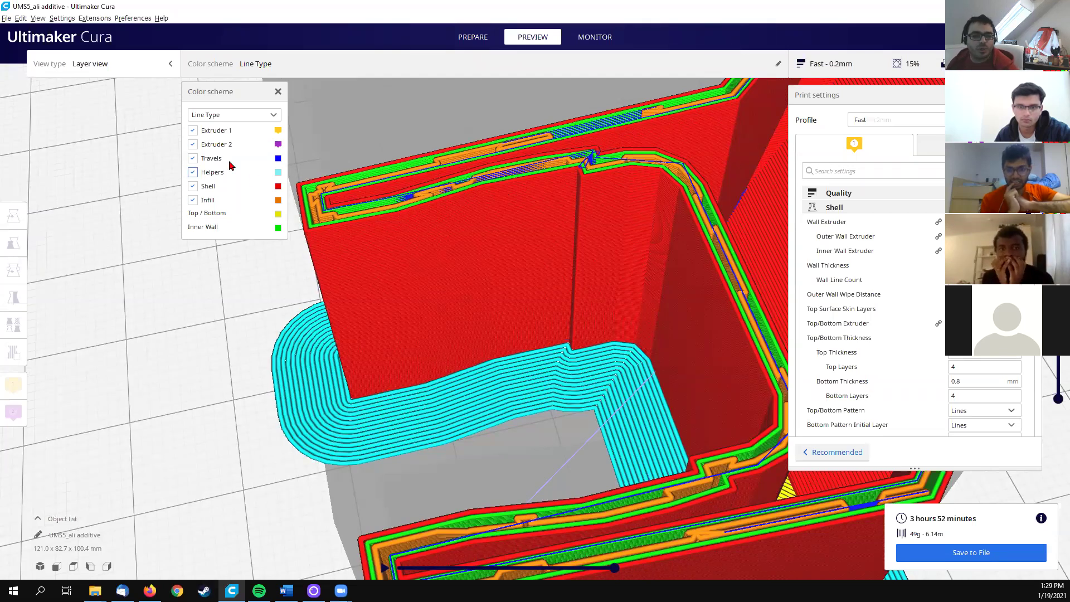
{"action": "left_click", "coordinate": [193, 159]}
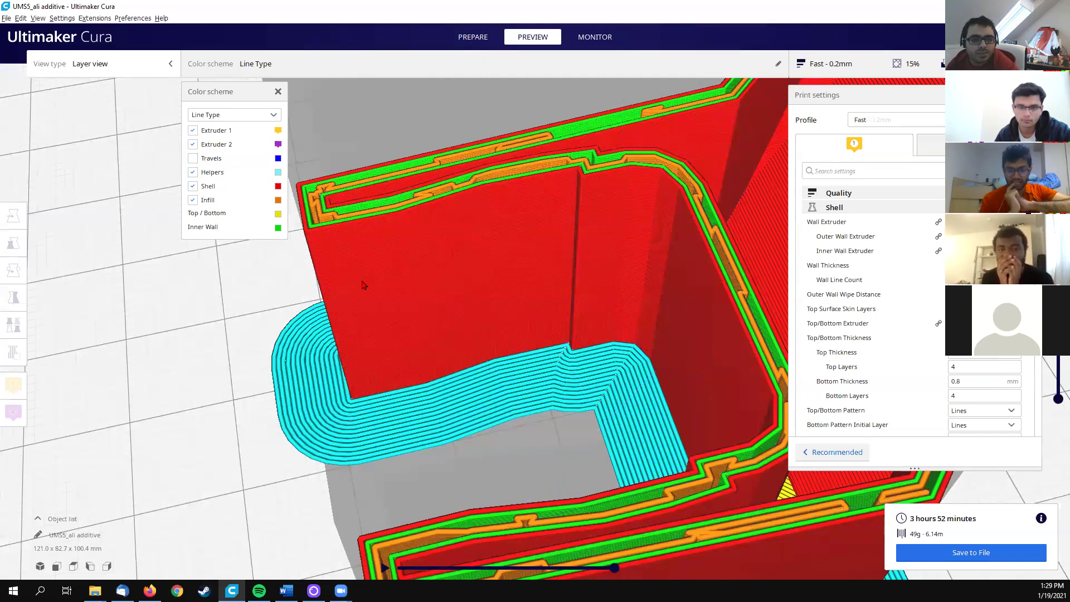
Step: Check what each extruder prints by toggling its visibility, leave only Extruder 1 shown, and close the colour scheme options
{"action": "scroll", "coordinate": [364, 283], "scroll_direction": "down", "scroll_amount": 3}
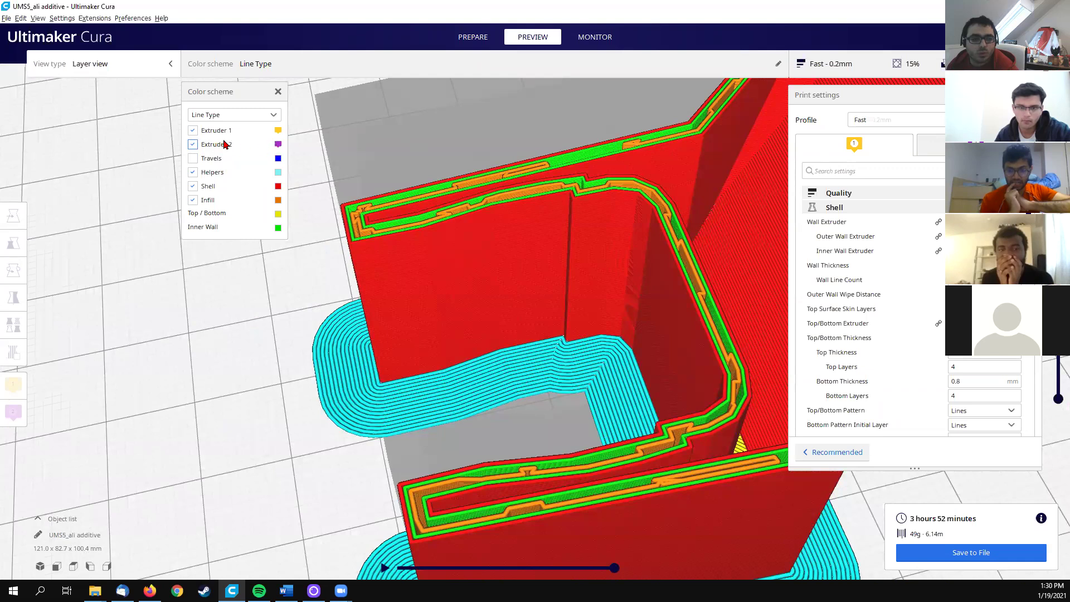
{"action": "scroll", "coordinate": [484, 301], "scroll_direction": "down", "scroll_amount": 5}
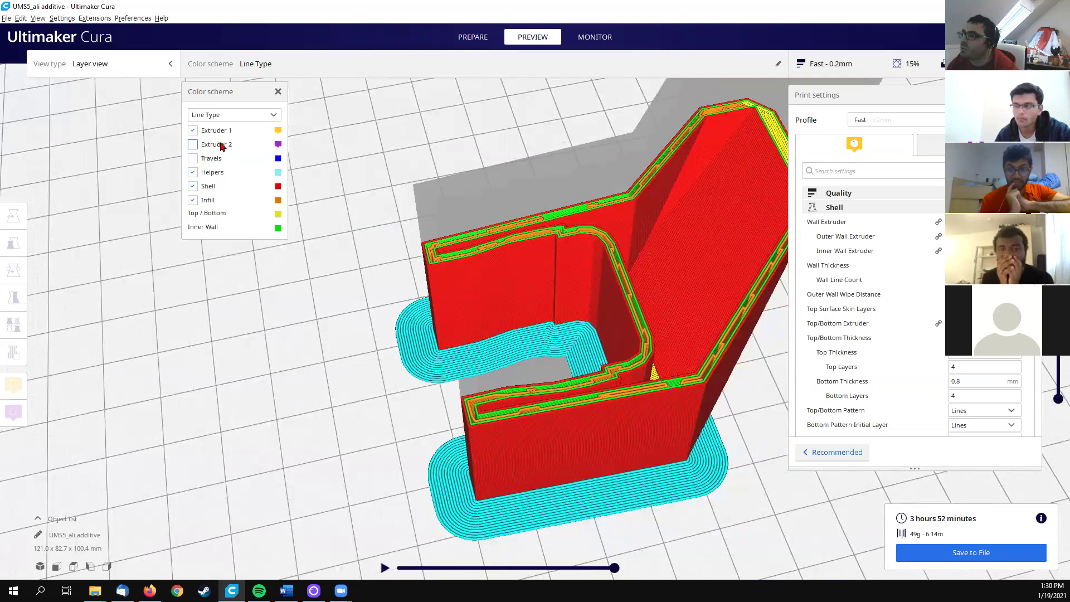
{"action": "left_click", "coordinate": [193, 131]}
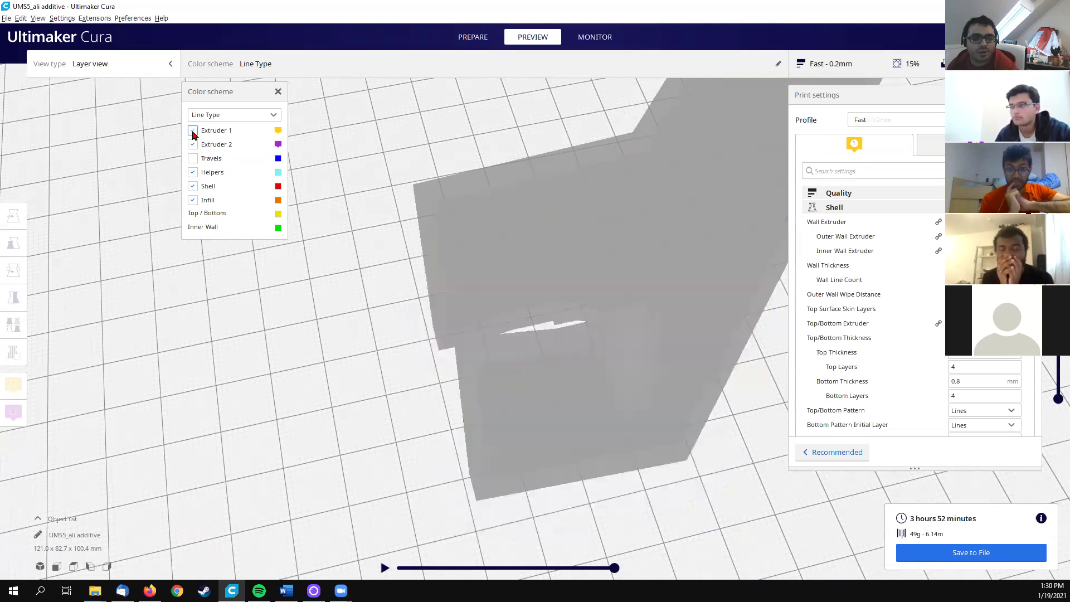
{"action": "scroll", "coordinate": [318, 349], "scroll_direction": "down", "scroll_amount": 10}
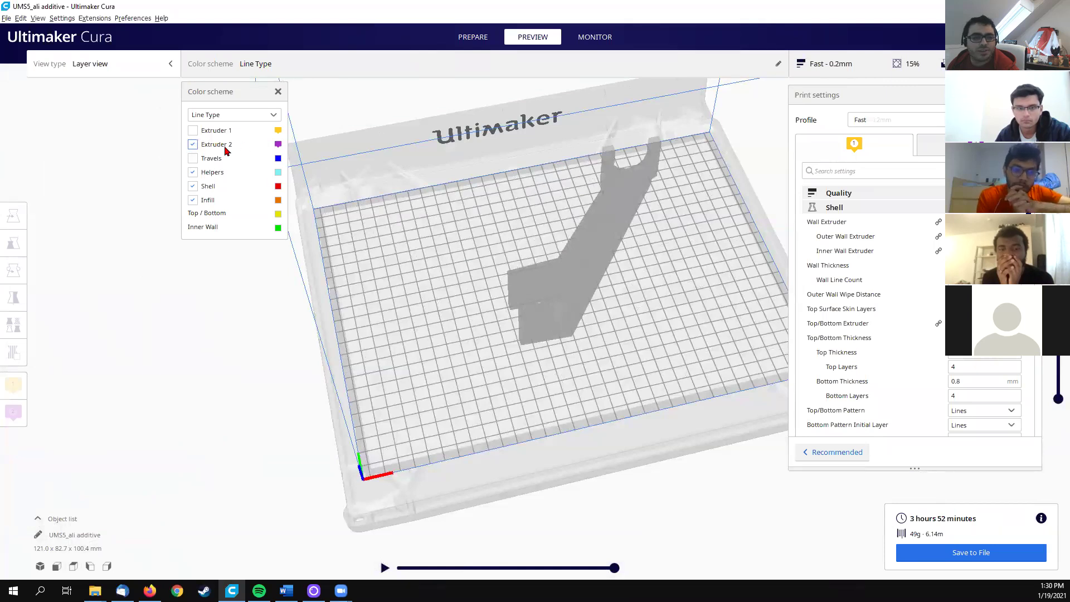
{"action": "left_click", "coordinate": [194, 131]}
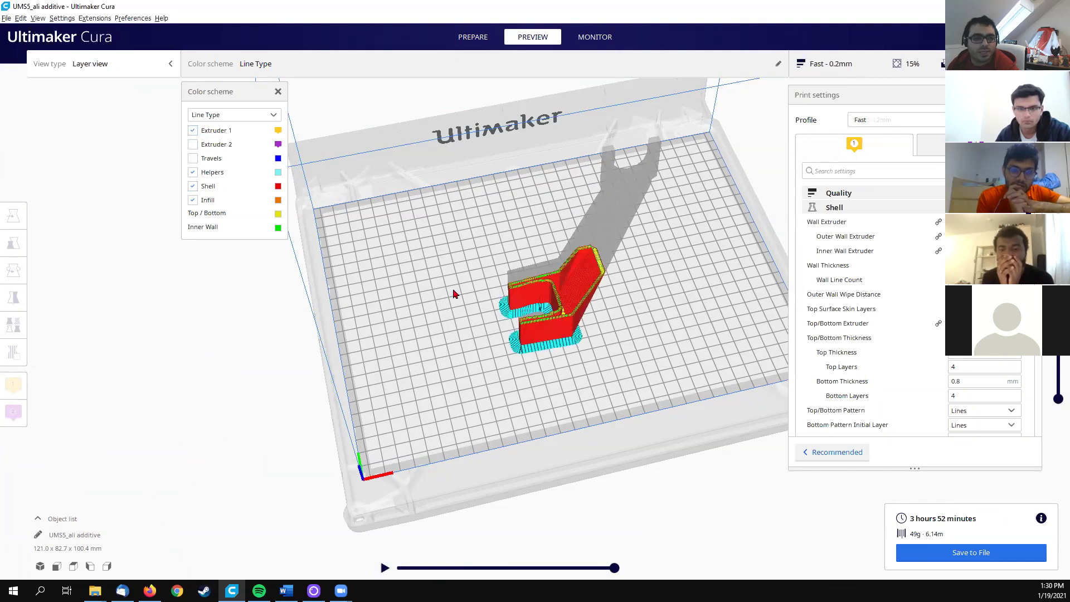
{"action": "scroll", "coordinate": [454, 293], "scroll_direction": "up", "scroll_amount": 6}
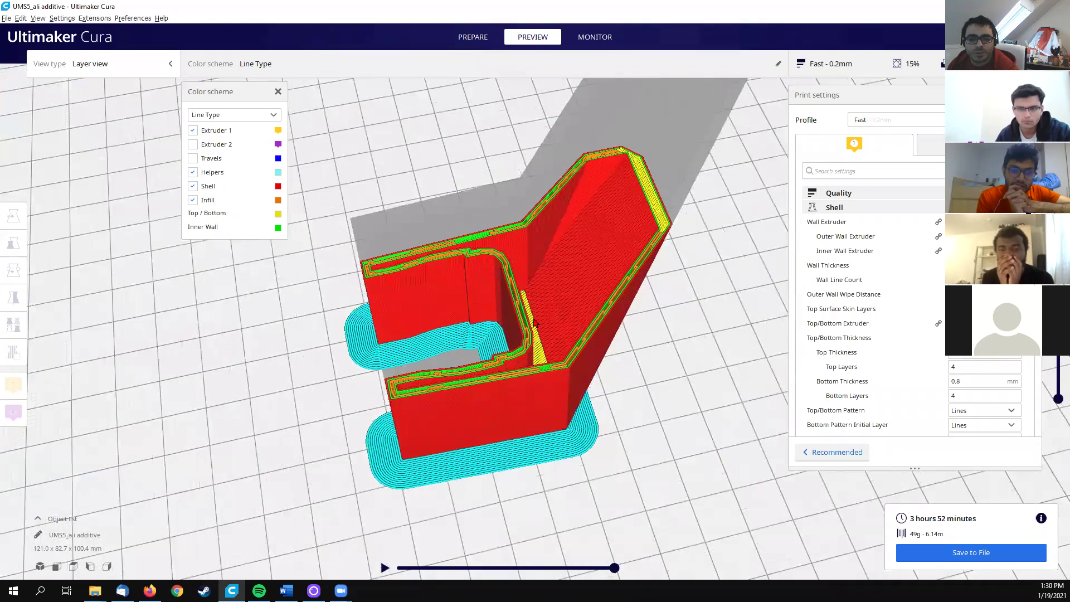
{"action": "left_click", "coordinate": [220, 66]}
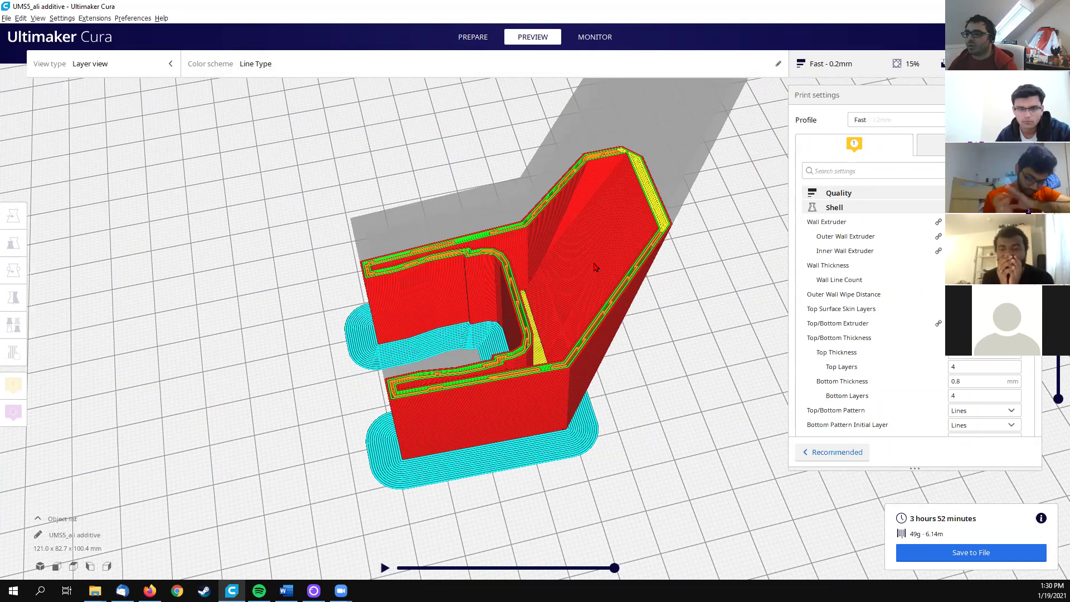
Step: Increase the wall thickness for Extruder 1 and reslice the model
{"action": "scroll", "coordinate": [574, 318], "scroll_direction": "up", "scroll_amount": 3}
{"action": "scroll", "coordinate": [555, 342], "scroll_direction": "up", "scroll_amount": 3}
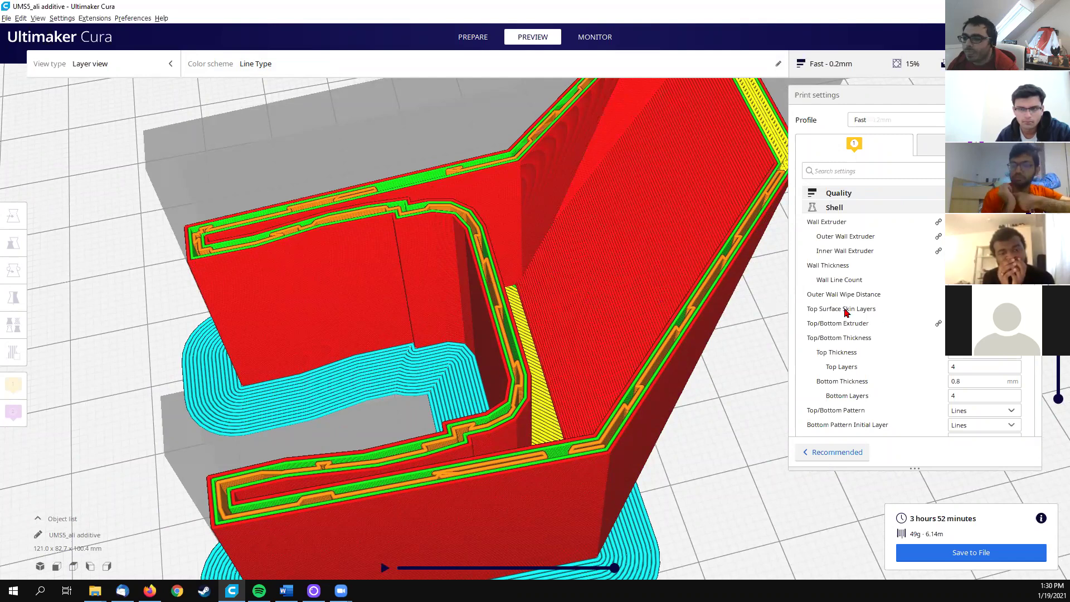
{"action": "mouse_move", "coordinate": [815, 270]}
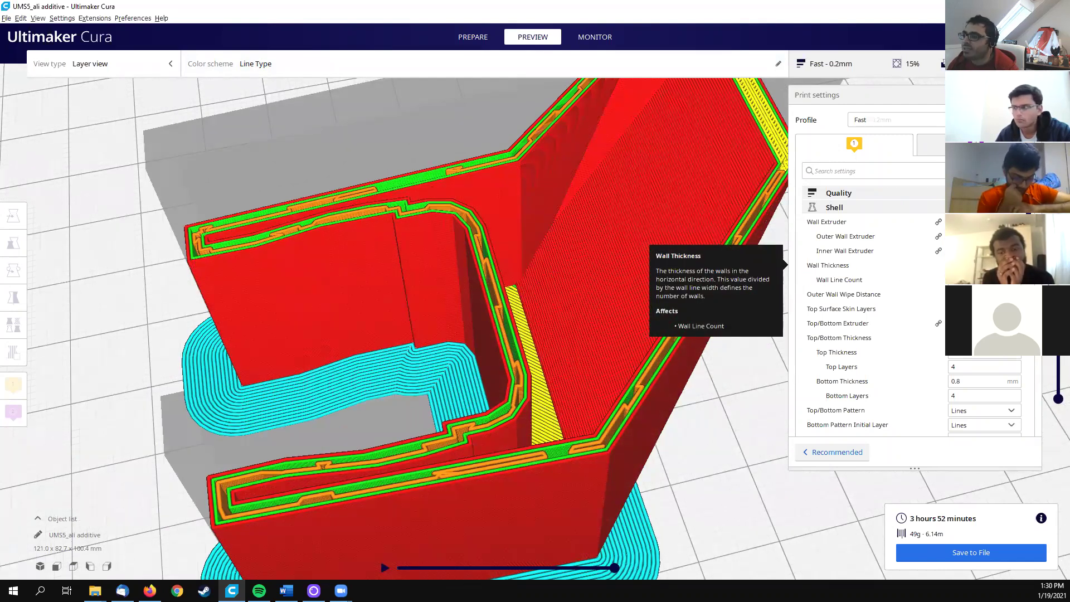
{"action": "scroll", "coordinate": [486, 326], "scroll_direction": "up", "scroll_amount": 5}
{"action": "scroll", "coordinate": [486, 325], "scroll_direction": "up", "scroll_amount": 2}
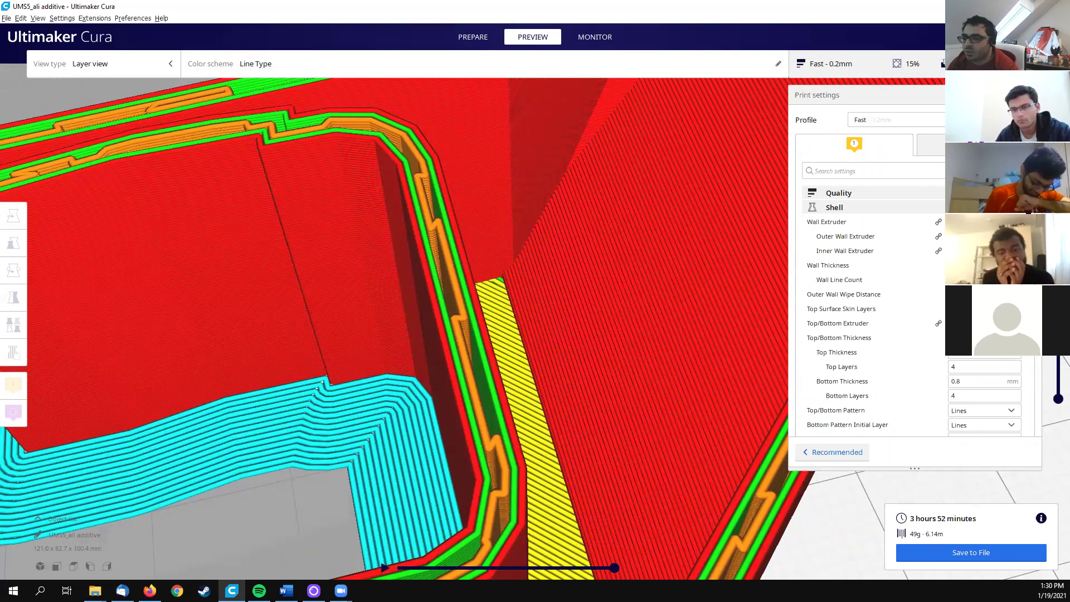
{"action": "key", "text": "BackSpace"}
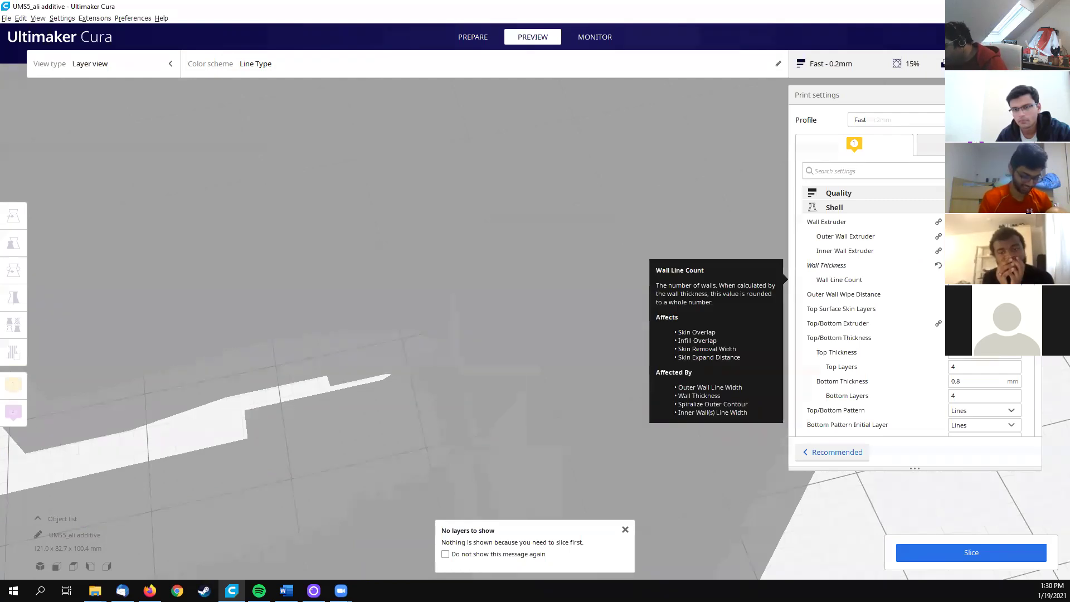
{"action": "left_click", "coordinate": [970, 551]}
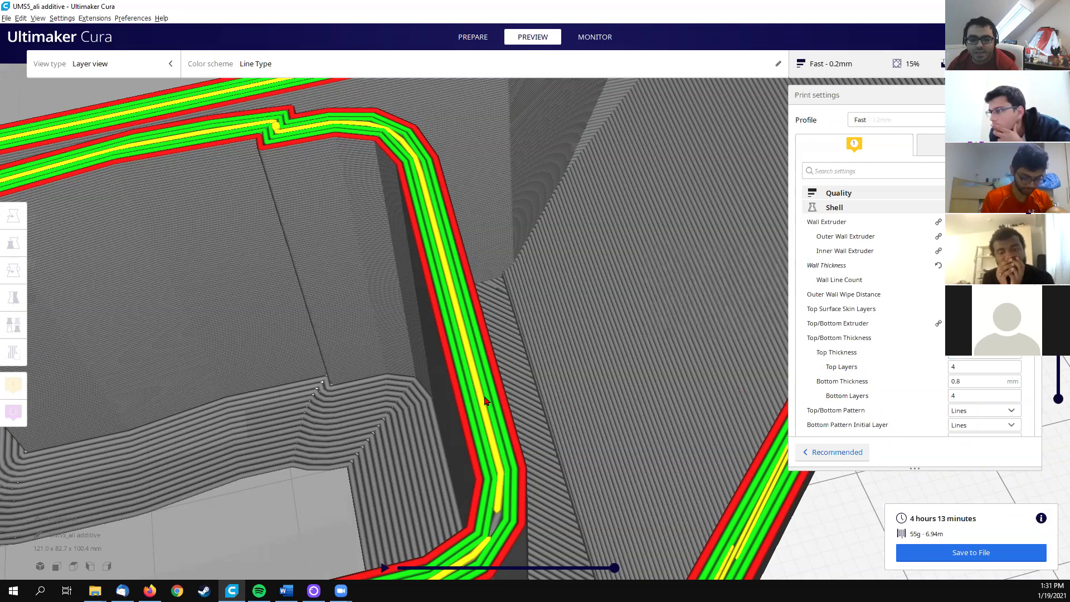
Step: Lower the layer preview to layer 8 and examine the walls and infill of the bracket's base
{"action": "scroll", "coordinate": [423, 366], "scroll_direction": "down", "scroll_amount": 5}
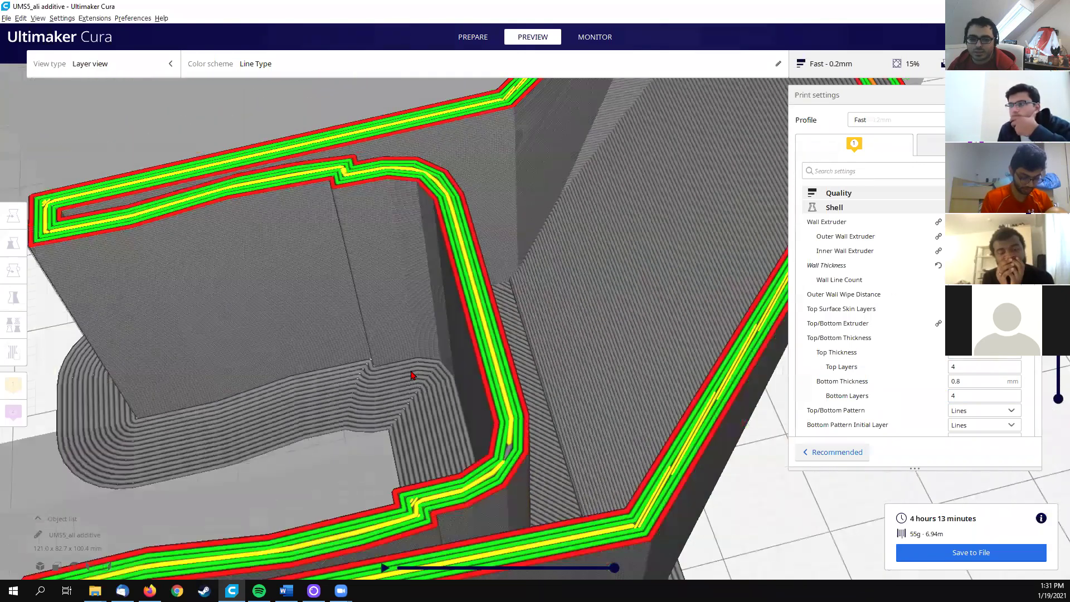
{"action": "scroll", "coordinate": [415, 372], "scroll_direction": "down", "scroll_amount": 5}
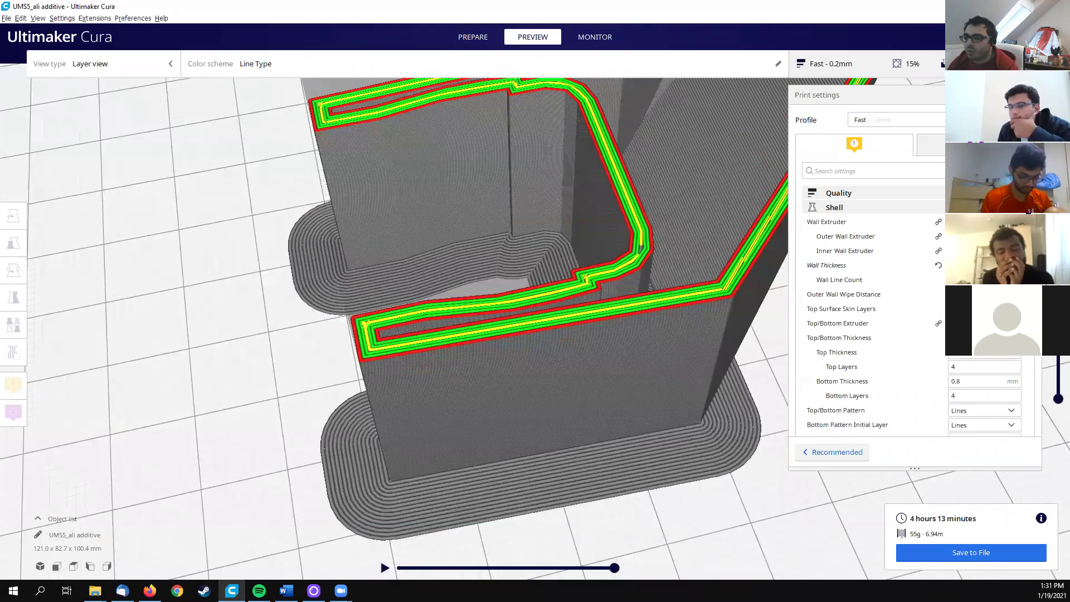
{"action": "left_click_drag", "start_coordinate": [1058, 167], "coordinate": [1055, 392]}
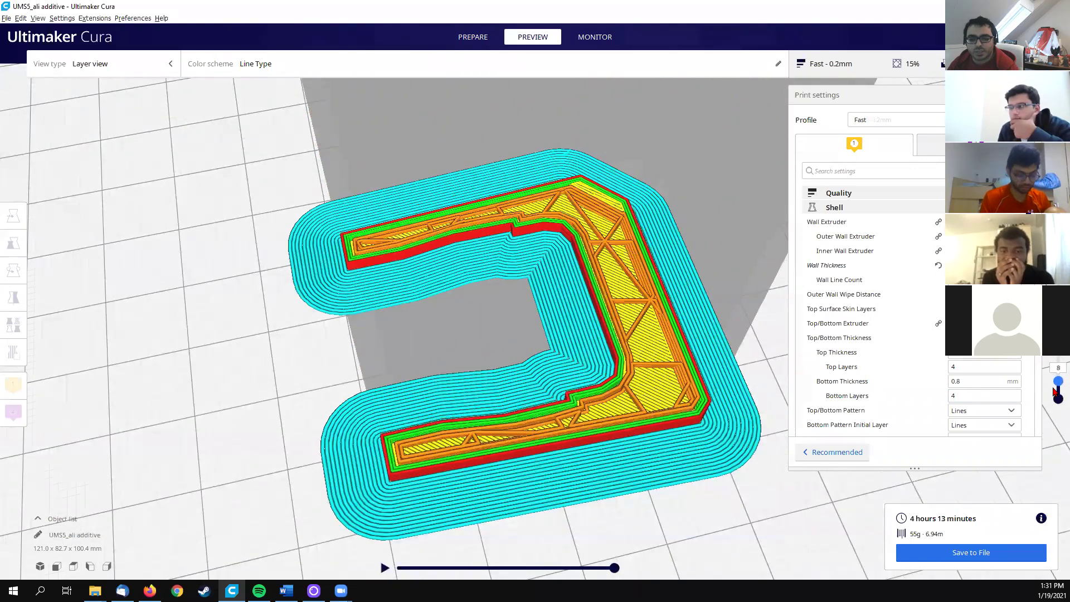
{"action": "scroll", "coordinate": [510, 367], "scroll_direction": "up", "scroll_amount": 5}
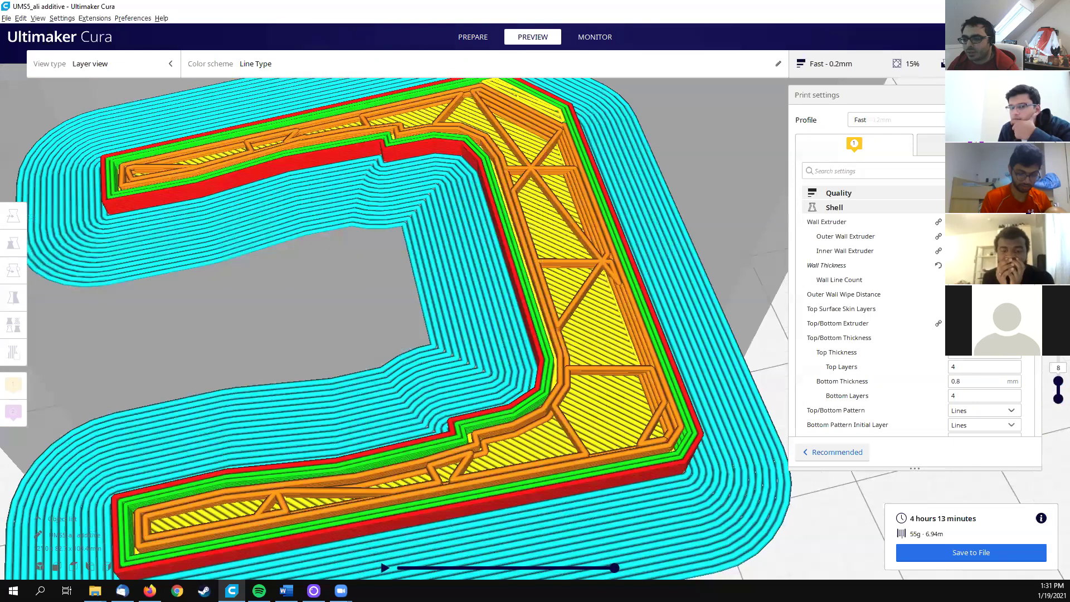
Step: Enter a larger wall thickness, reslice, and examine the added inner walls around the infill at the base's corner
{"action": "left_click", "coordinate": [984, 265]}
{"action": "key", "text": "BackSpace"}
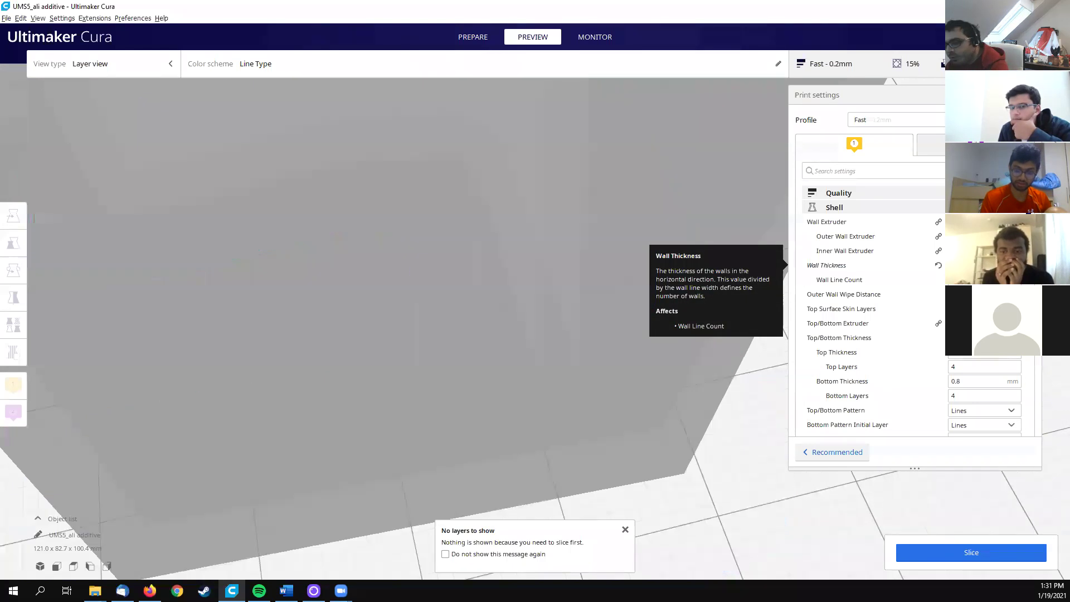
{"action": "left_click", "coordinate": [949, 546]}
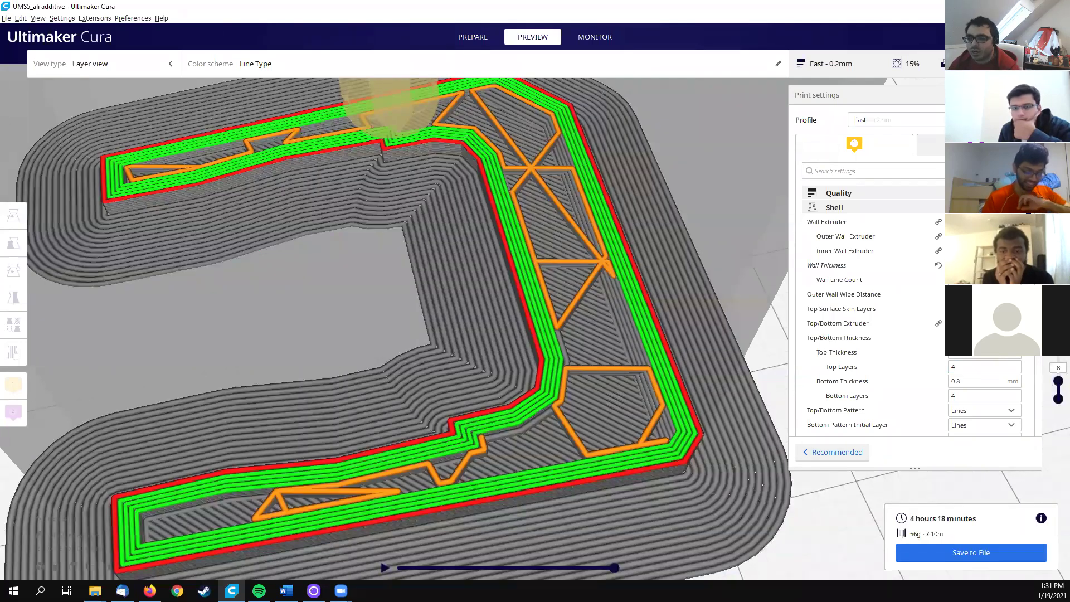
{"action": "scroll", "coordinate": [536, 342], "scroll_direction": "up", "scroll_amount": 1}
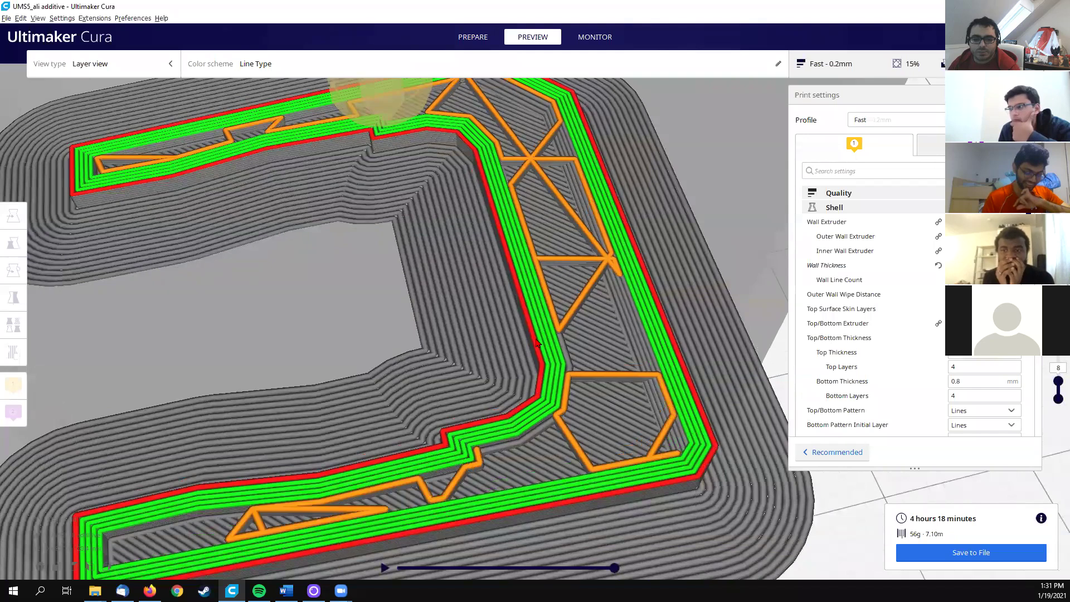
{"action": "scroll", "coordinate": [567, 354], "scroll_direction": "up", "scroll_amount": 1}
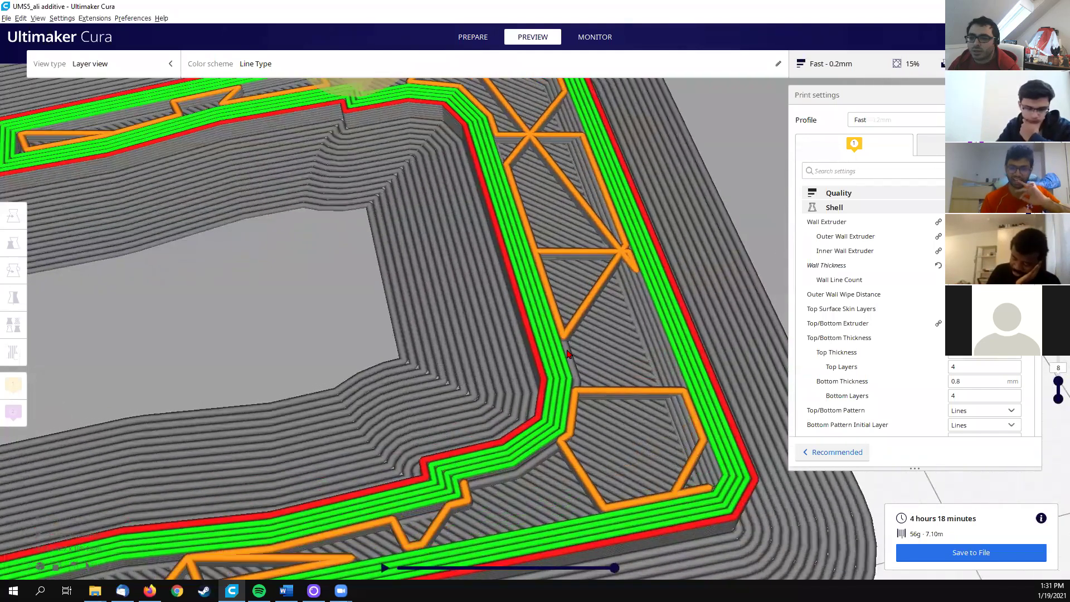
{"action": "scroll", "coordinate": [567, 380], "scroll_direction": "up", "scroll_amount": 1}
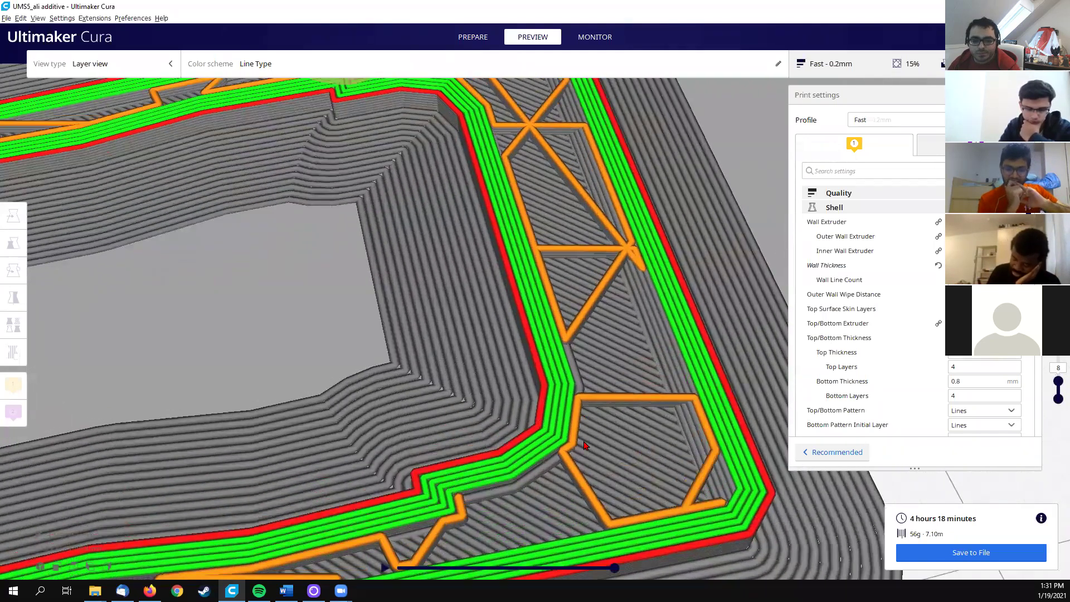
{"action": "scroll", "coordinate": [585, 437], "scroll_direction": "up", "scroll_amount": 1}
{"action": "mouse_move", "coordinate": [585, 434]}
{"action": "middle_mouse_down"}
{"action": "mouse_move", "coordinate": [551, 387]}
{"action": "mouse_move", "coordinate": [550, 408]}
{"action": "mouse_move", "coordinate": [587, 421]}
{"action": "middle_mouse_up"}
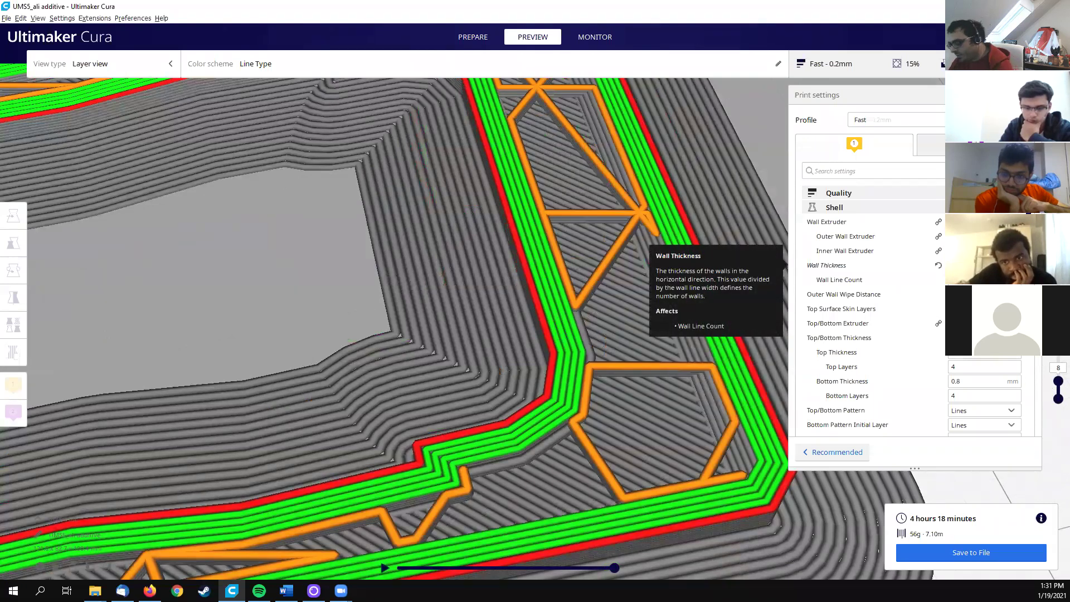
Step: Set the wall thickness to 1 mm and choose a specific wall extruder, reslicing after each change
{"action": "type", "text": "1"}
{"action": "left_click", "coordinate": [979, 565]}
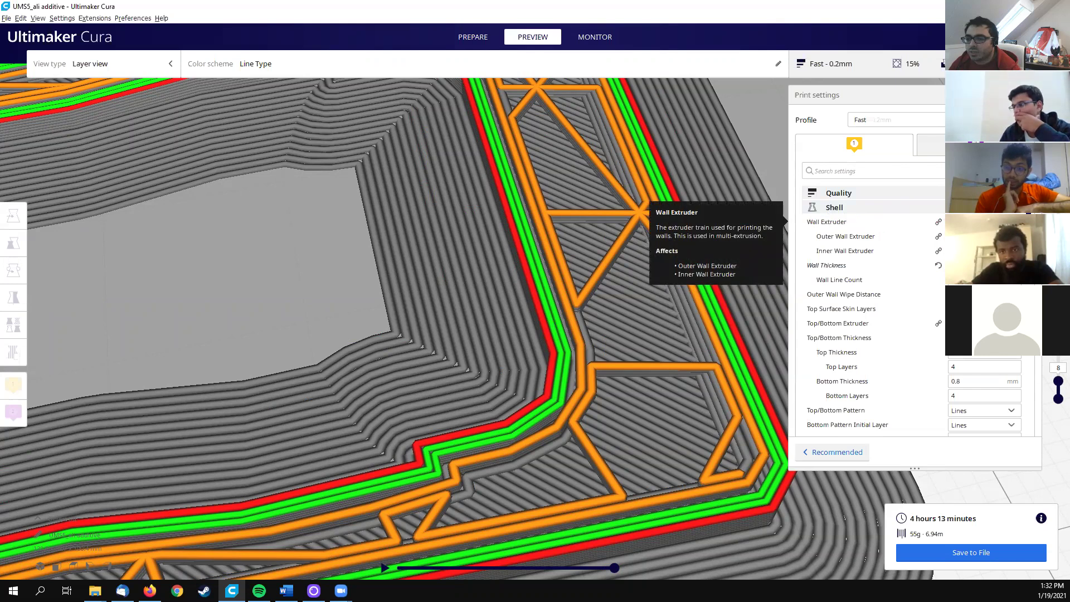
{"action": "left_click", "coordinate": [984, 251]}
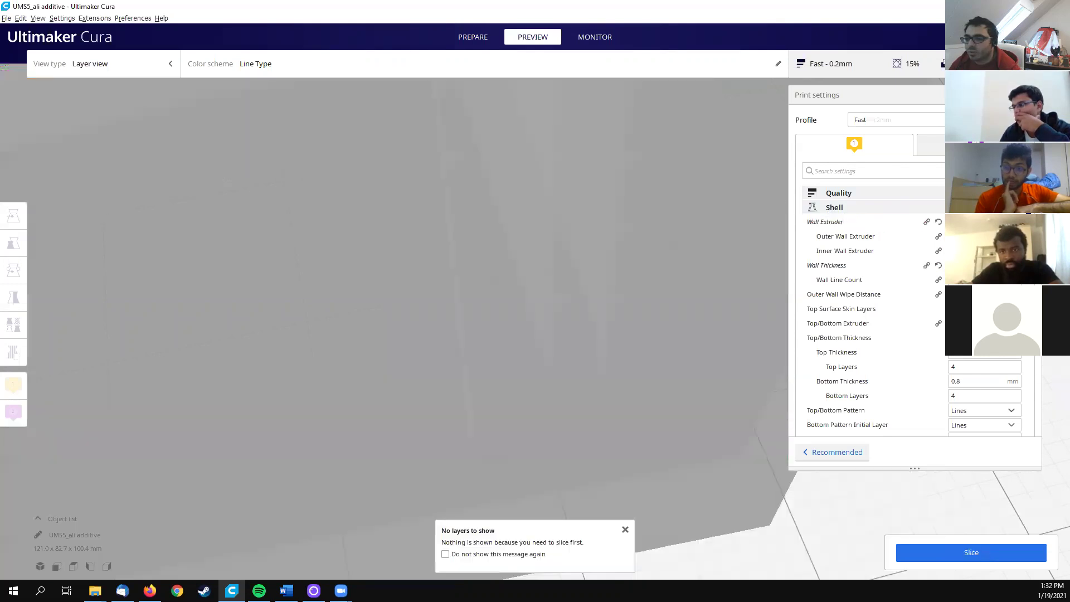
{"action": "left_click", "coordinate": [969, 552]}
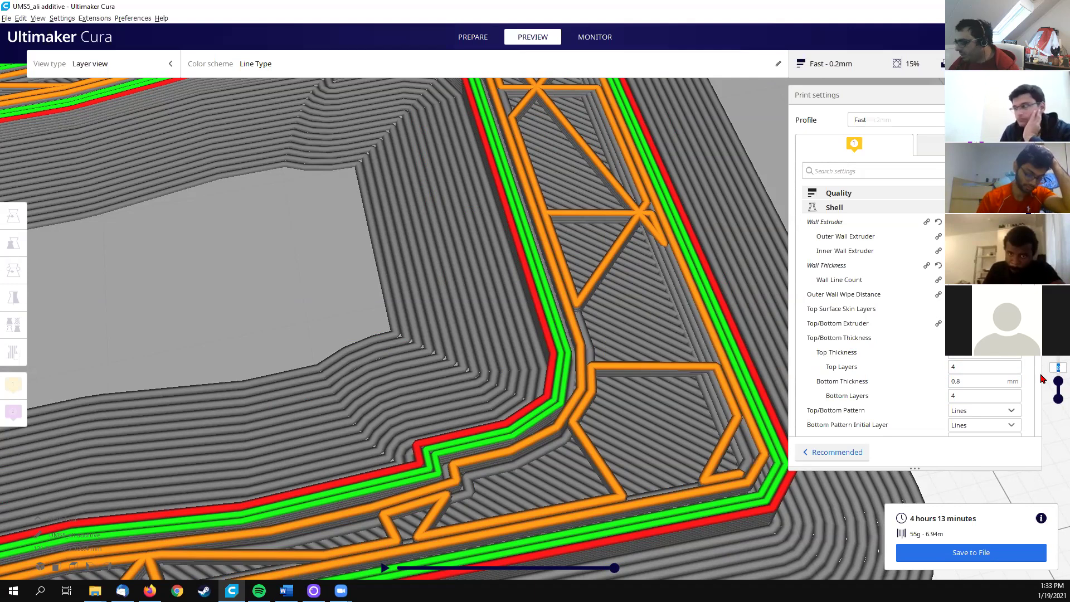
Step: Preview layer 1, set the top/bottom thickness to 4 mm, and reslice the model
{"action": "type", "text": "1"}
{"action": "key", "text": "Return"}
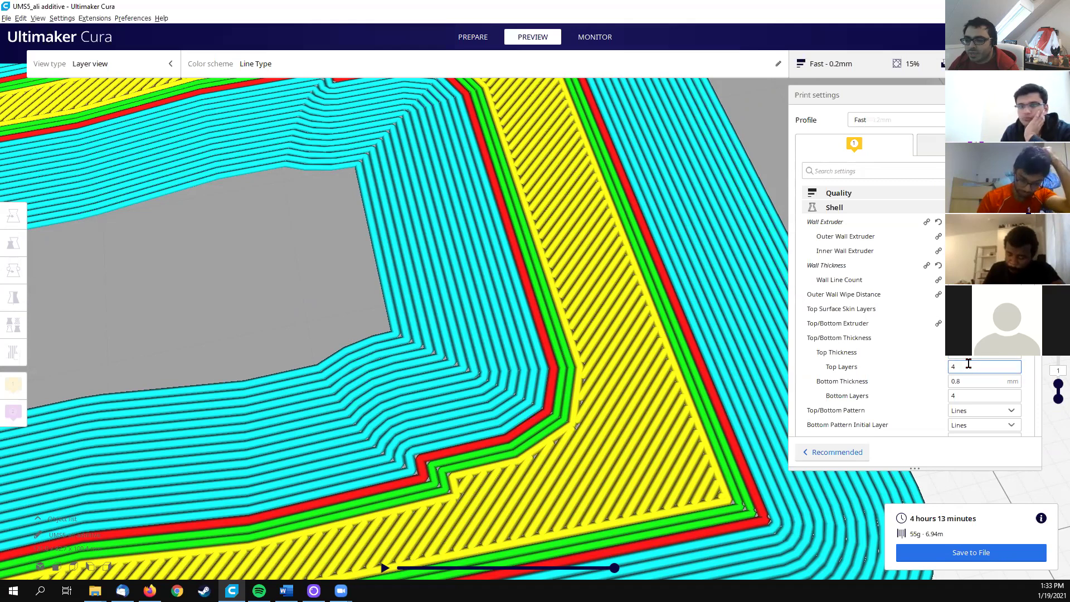
{"action": "mouse_move", "coordinate": [861, 339]}
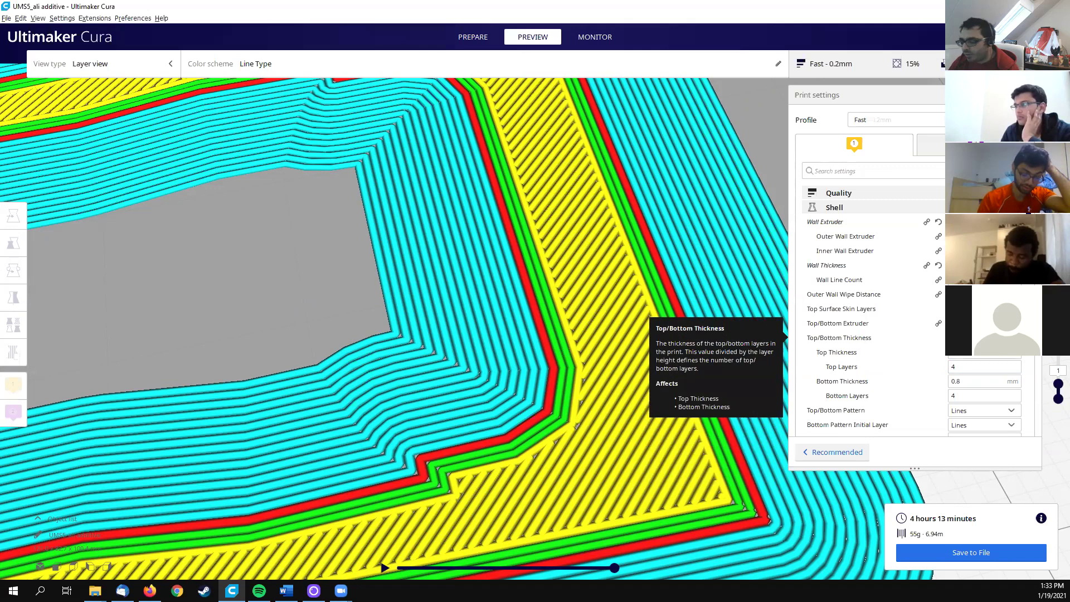
{"action": "type", "text": "0"}
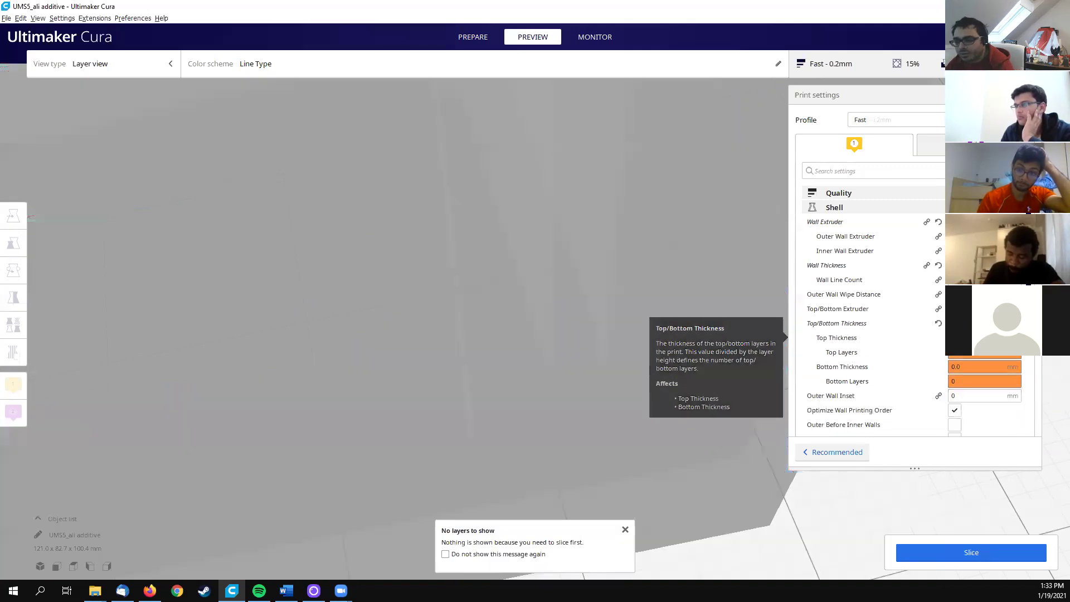
{"action": "type", "text": "4"}
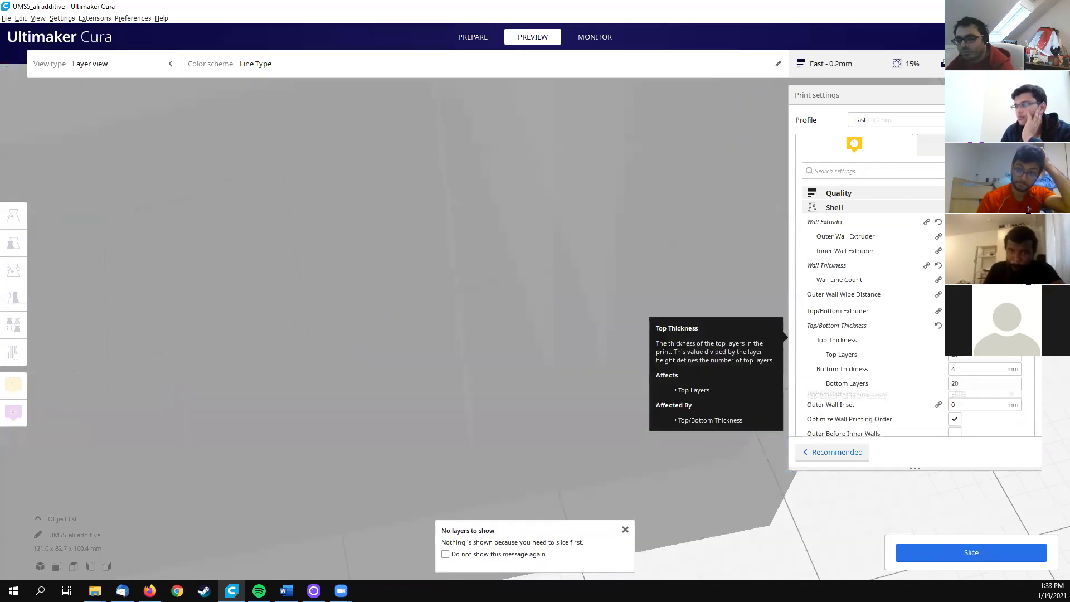
{"action": "left_click", "coordinate": [944, 553]}
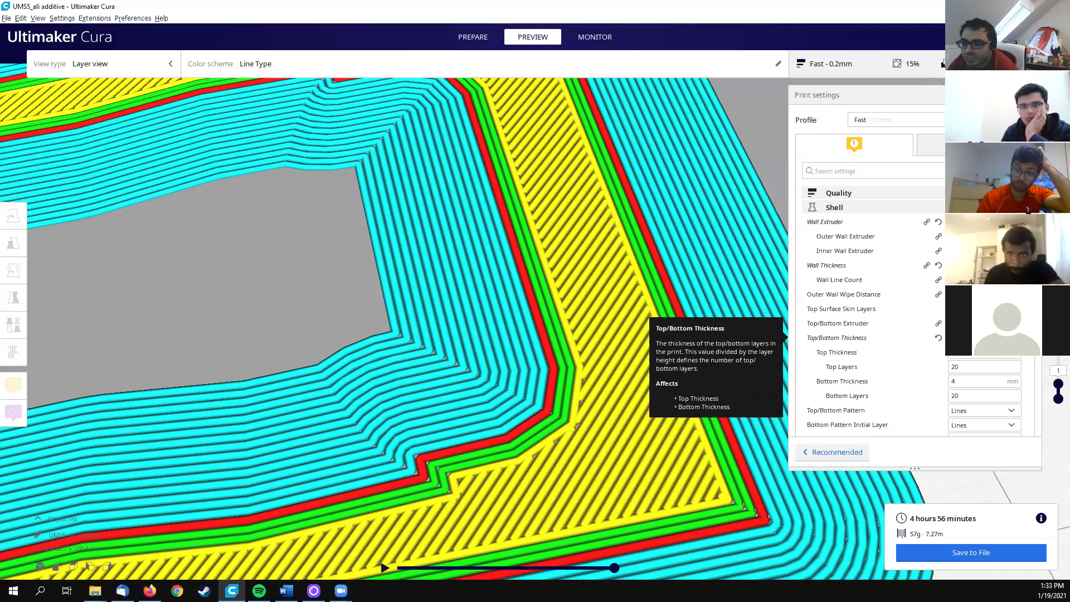
Step: Raise the preview to layer 18, examine the solid fill from several angles, and return to layer 1
{"action": "mouse_move", "coordinate": [1059, 383]}
{"action": "left_mouse_down"}
{"action": "mouse_move", "coordinate": [1055, 361]}
{"action": "mouse_move", "coordinate": [1058, 377]}
{"action": "left_mouse_up"}
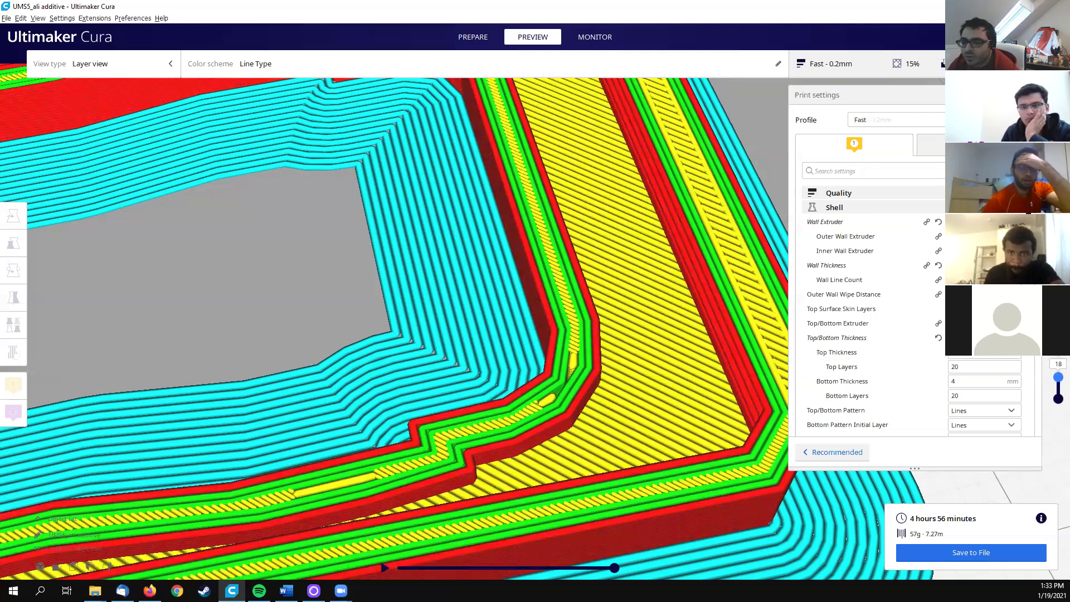
{"action": "scroll", "coordinate": [679, 362], "scroll_direction": "down", "scroll_amount": 5}
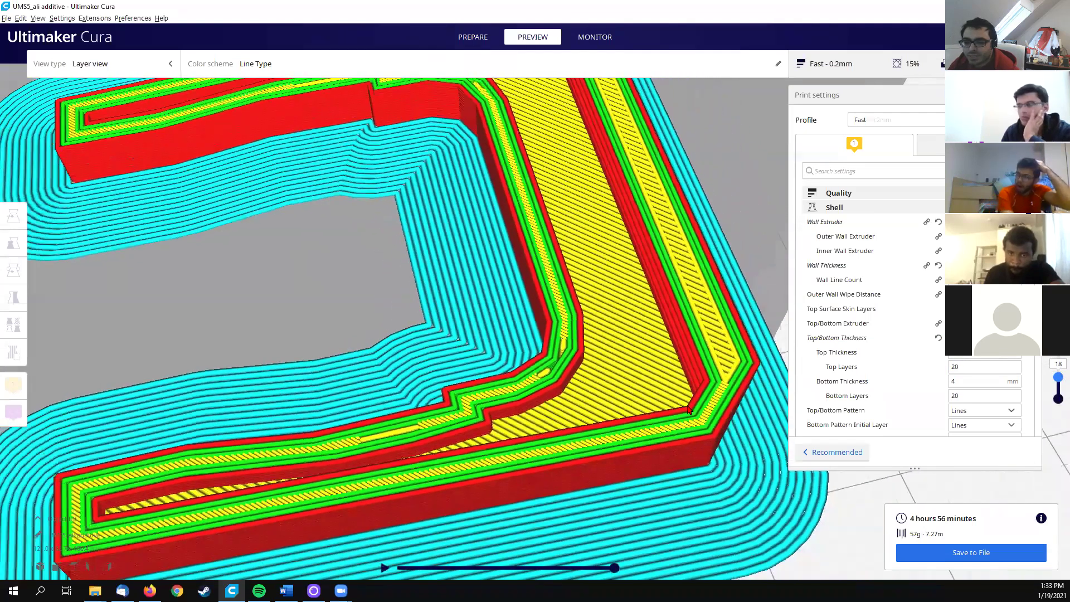
{"action": "right_click_drag", "start_coordinate": [690, 409], "coordinate": [675, 387]}
{"action": "middle_click_drag", "start_coordinate": [676, 387], "coordinate": [645, 354]}
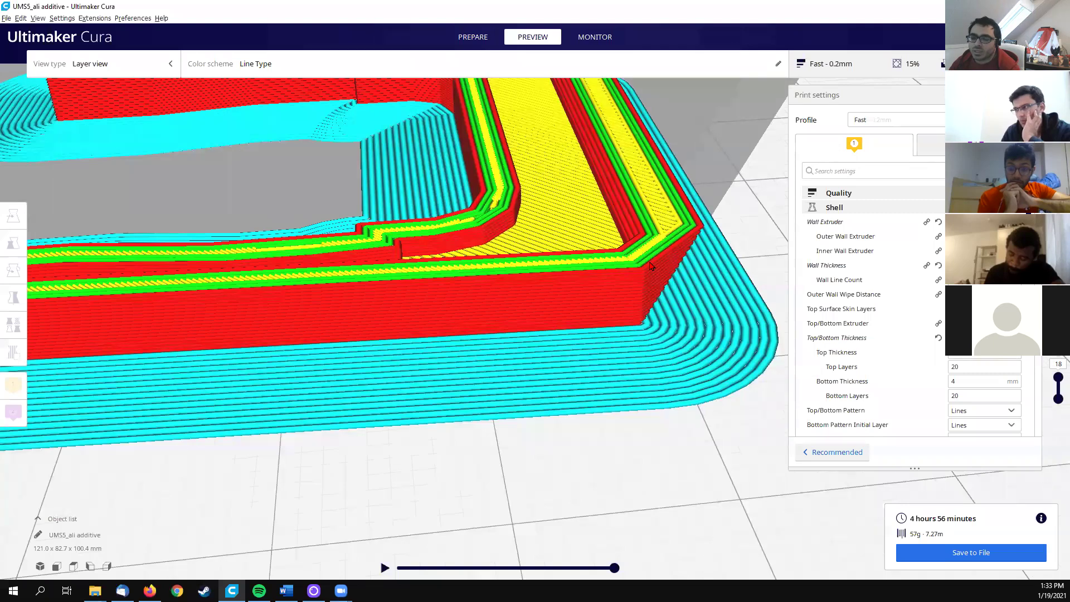
{"action": "right_click_drag", "start_coordinate": [651, 265], "coordinate": [691, 275]}
{"action": "scroll", "coordinate": [690, 275], "scroll_direction": "down", "scroll_amount": 5}
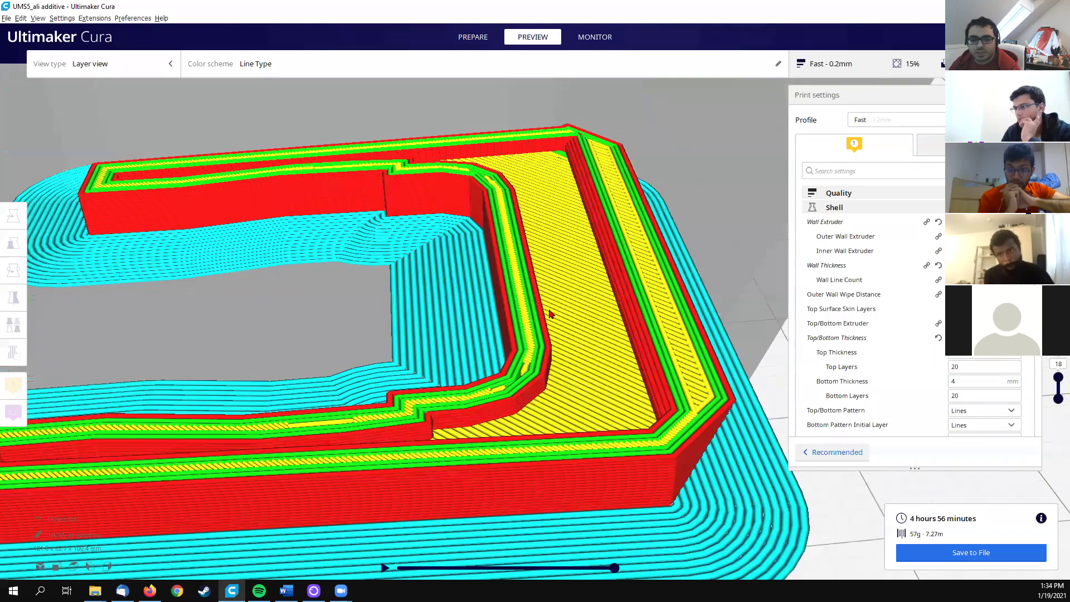
{"action": "mouse_move", "coordinate": [1056, 385]}
{"action": "left_mouse_down"}
{"action": "mouse_move", "coordinate": [1056, 397]}
{"action": "mouse_move", "coordinate": [1056, 368]}
{"action": "mouse_move", "coordinate": [1055, 395]}
{"action": "left_mouse_up"}
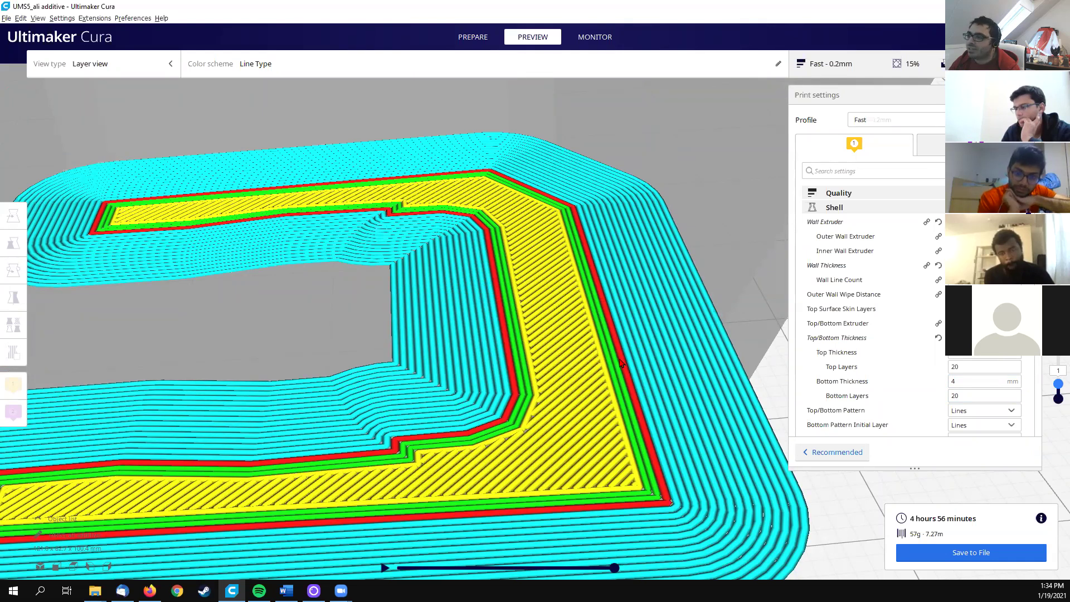
Step: Reset the top/bottom thickness to its profile default and reslice the model
{"action": "mouse_move", "coordinate": [980, 354]}
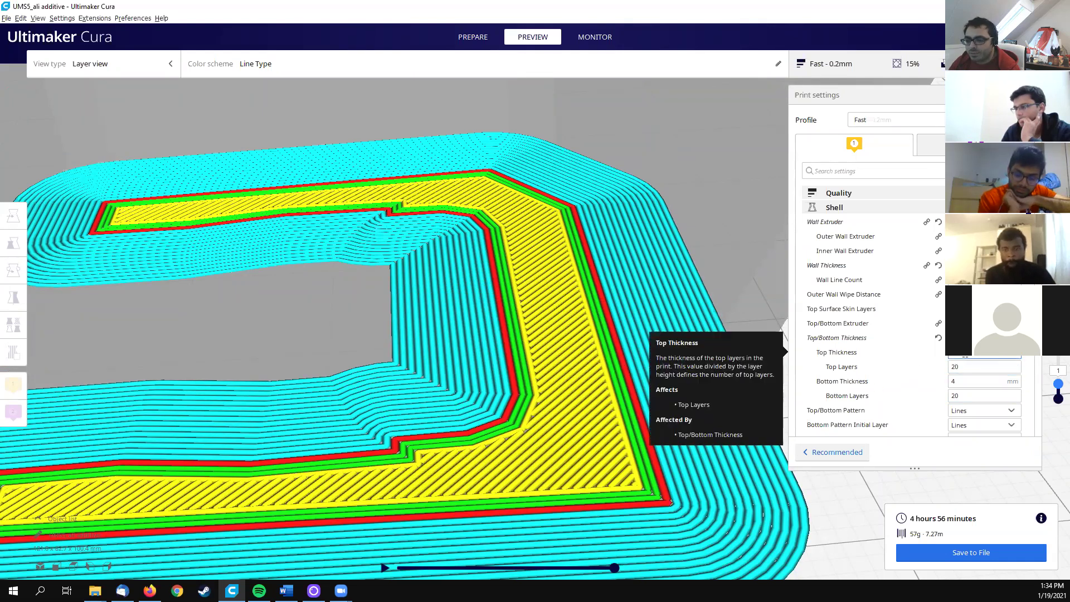
{"action": "mouse_move", "coordinate": [914, 341]}
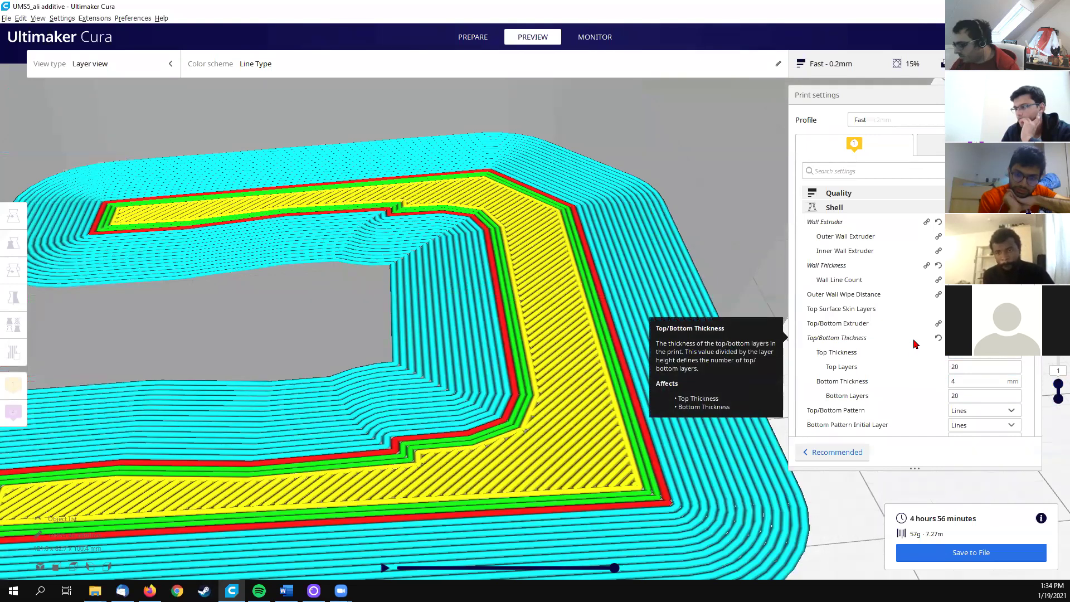
{"action": "left_click", "coordinate": [938, 338]}
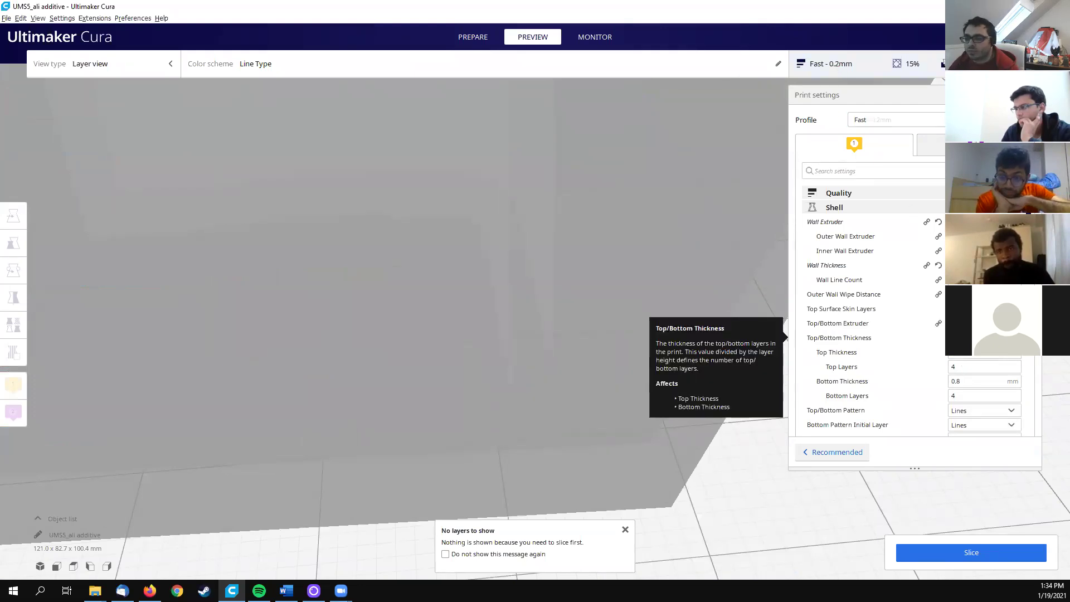
{"action": "left_click", "coordinate": [951, 552]}
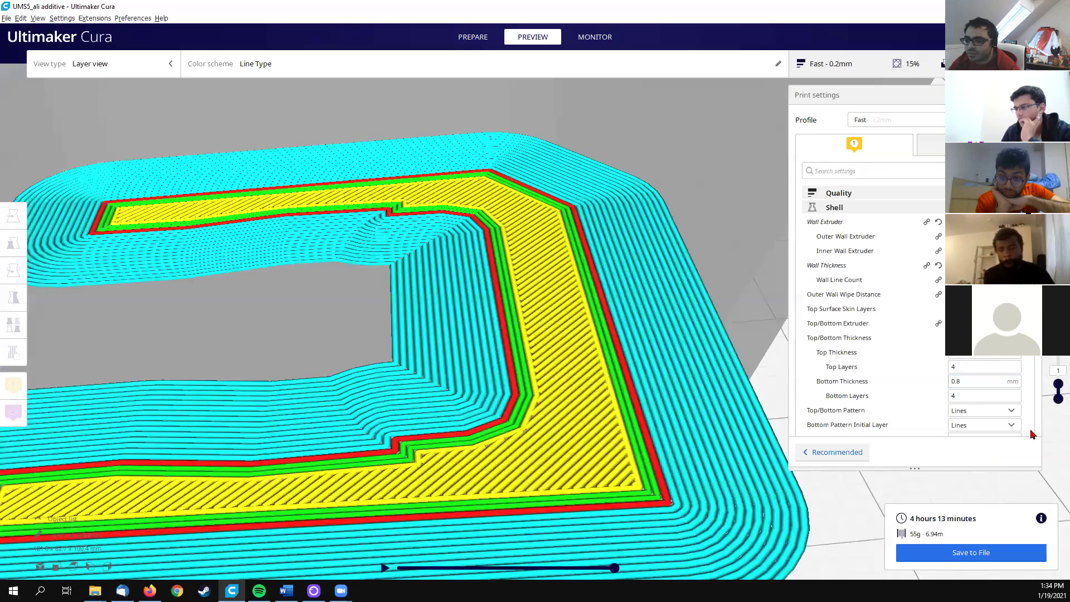
Step: Preview layer 4 and layer 5 to compare the solid bottom with the start of the infill
{"action": "left_click", "coordinate": [1058, 371]}
{"action": "type", "text": "4"}
{"action": "key", "text": "Return"}
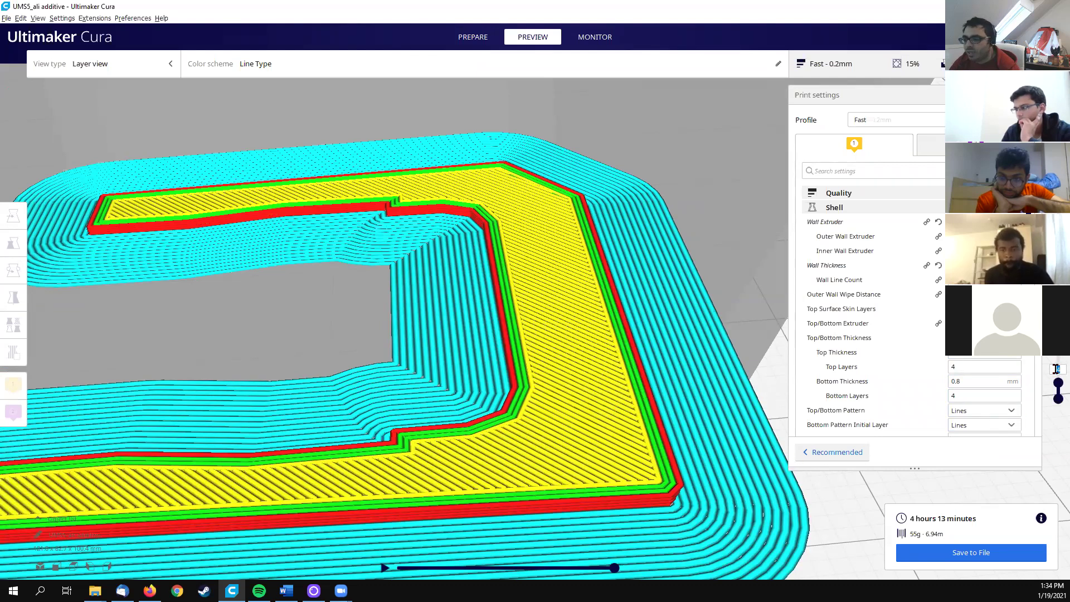
{"action": "key", "text": "BackSpace"}
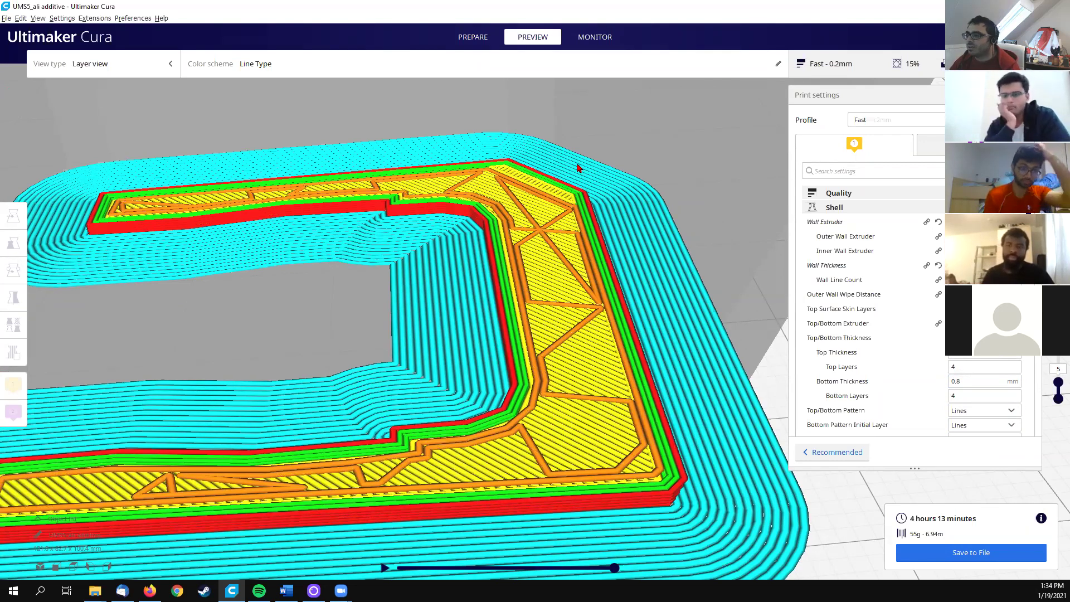
{"action": "scroll", "coordinate": [582, 244], "scroll_direction": "down", "scroll_amount": 5}
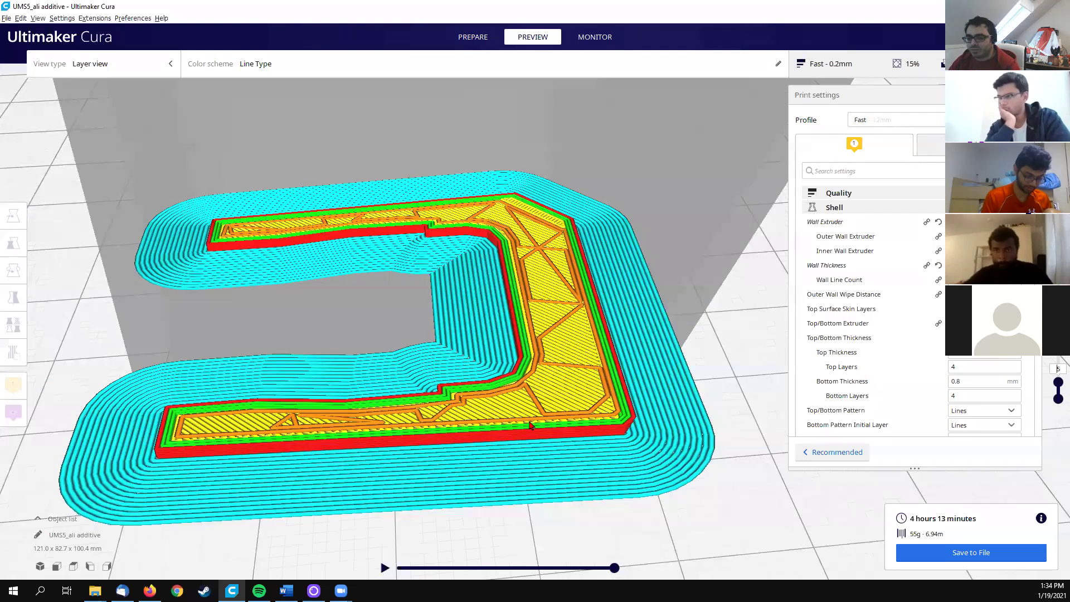
Step: Review the top/bottom thickness and layer count settings, and preview layer 1 to examine its solid fill up close
{"action": "mouse_move", "coordinate": [811, 344]}
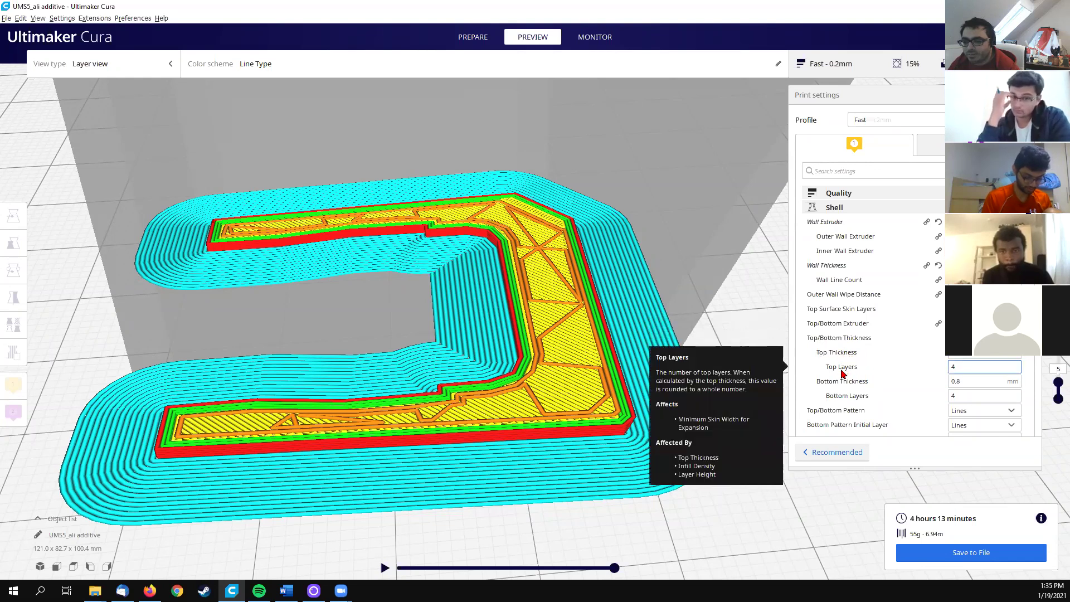
{"action": "mouse_move", "coordinate": [856, 389]}
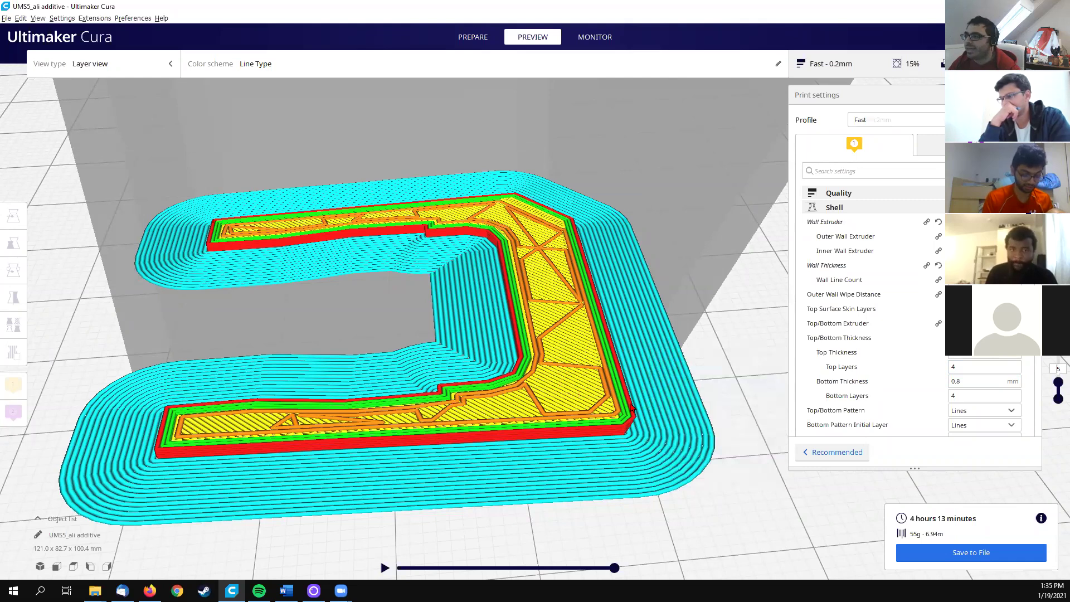
{"action": "mouse_move", "coordinate": [869, 338]}
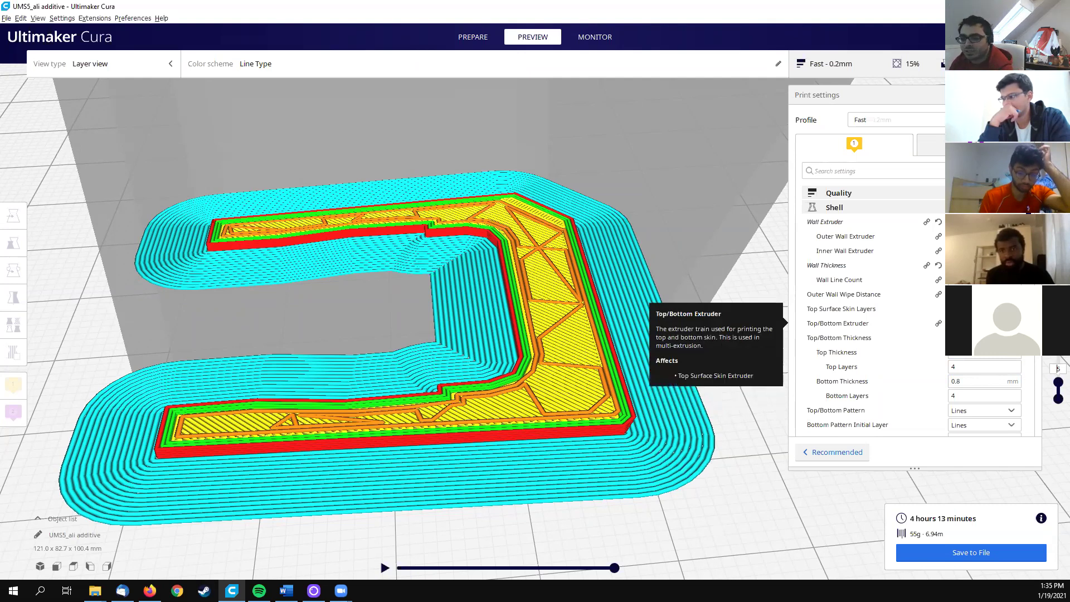
{"action": "scroll", "coordinate": [870, 312], "scroll_direction": "down", "scroll_amount": 5}
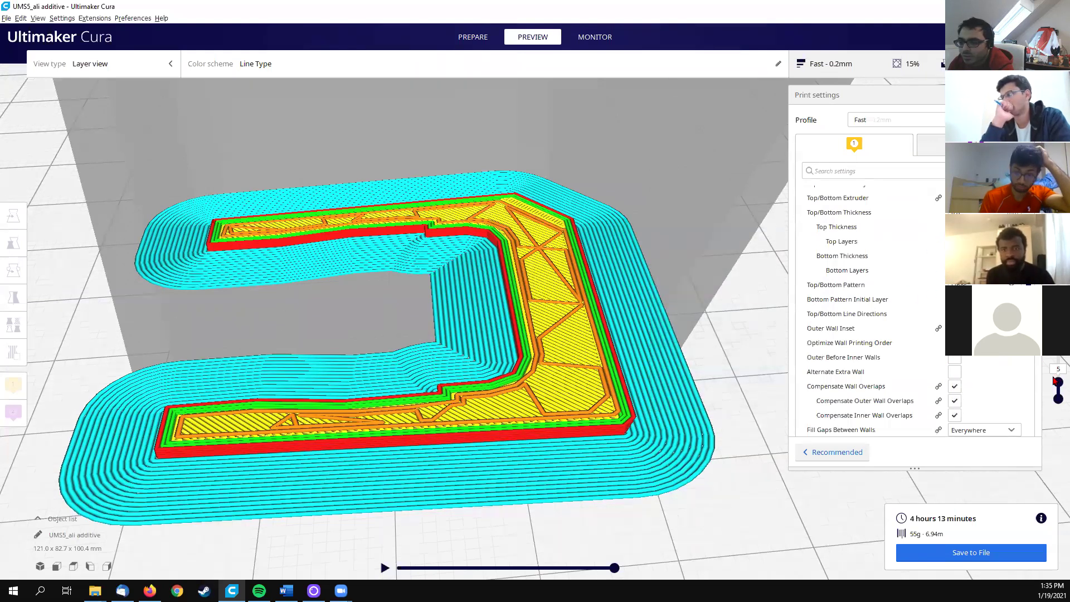
{"action": "left_click_drag", "start_coordinate": [1055, 384], "coordinate": [1056, 386]}
{"action": "scroll", "coordinate": [470, 399], "scroll_direction": "up", "scroll_amount": 8}
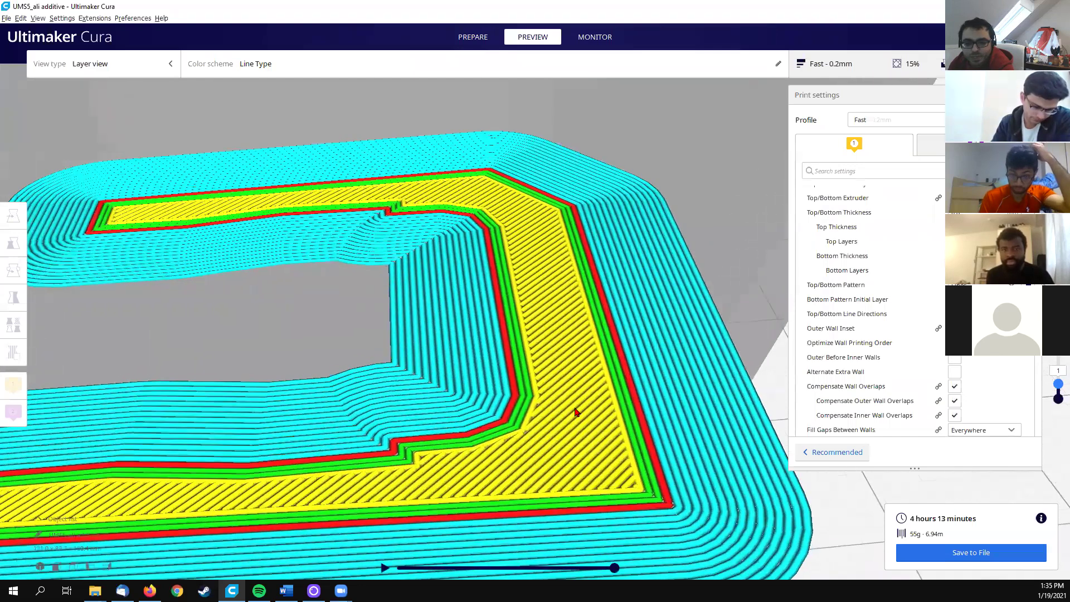
{"action": "scroll", "coordinate": [569, 390], "scroll_direction": "down", "scroll_amount": 2}
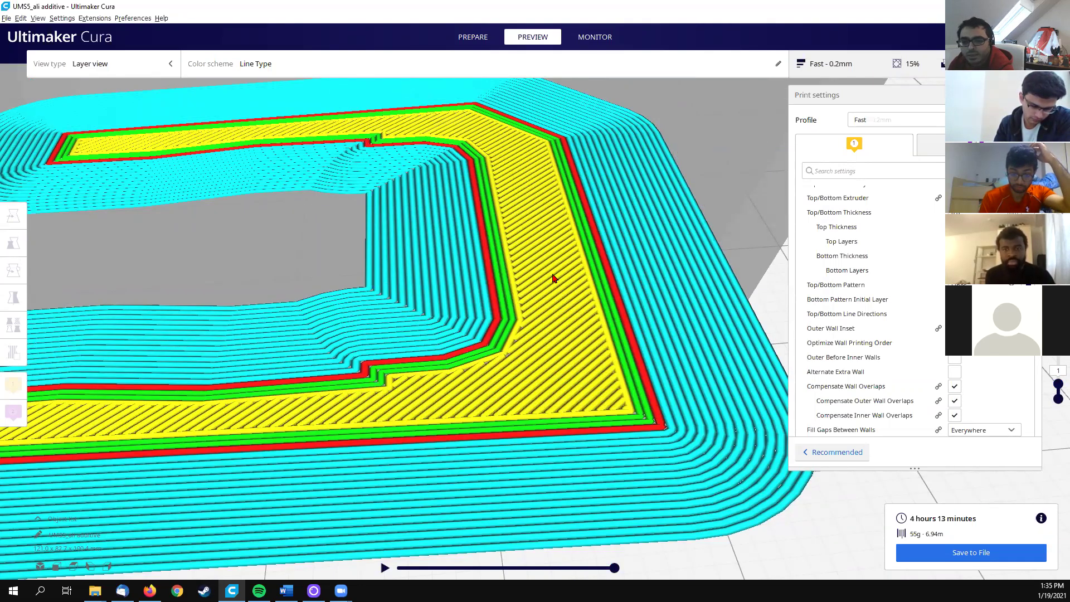
Step: Set the top/bottom pattern to Concentric and reslice the model, and switch the pattern to Zig Zag and reslice again
{"action": "mouse_move", "coordinate": [872, 305]}
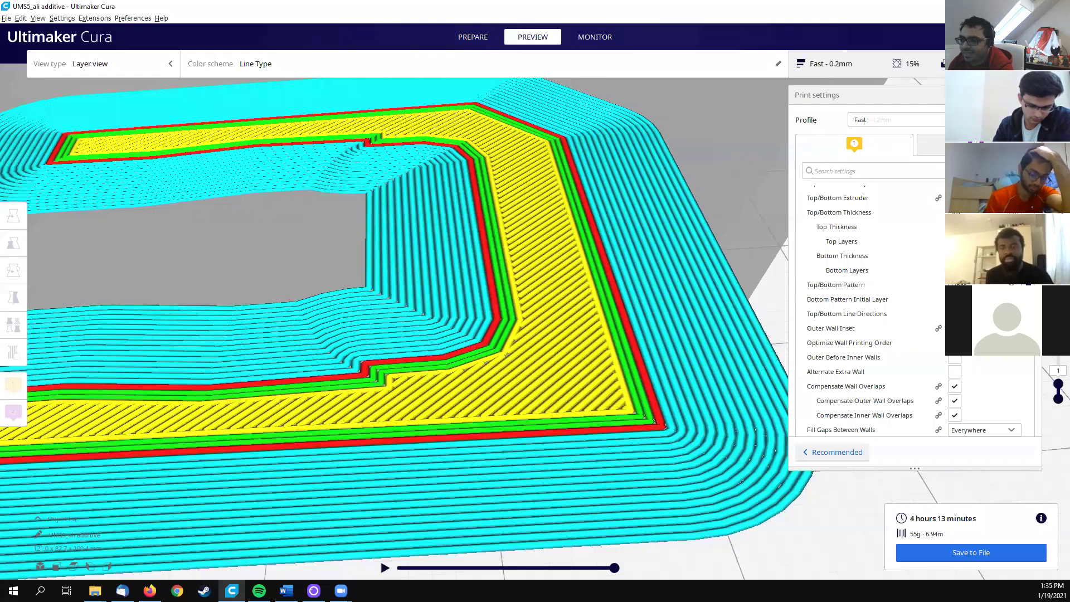
{"action": "left_click", "coordinate": [976, 312]}
{"action": "left_click", "coordinate": [961, 546]}
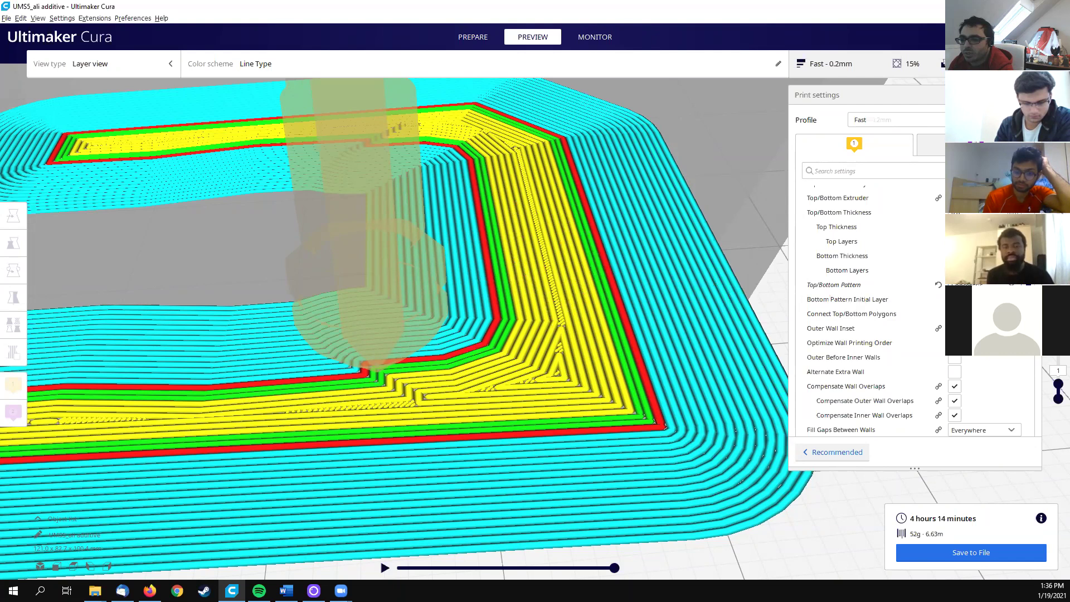
{"action": "left_click", "coordinate": [972, 328]}
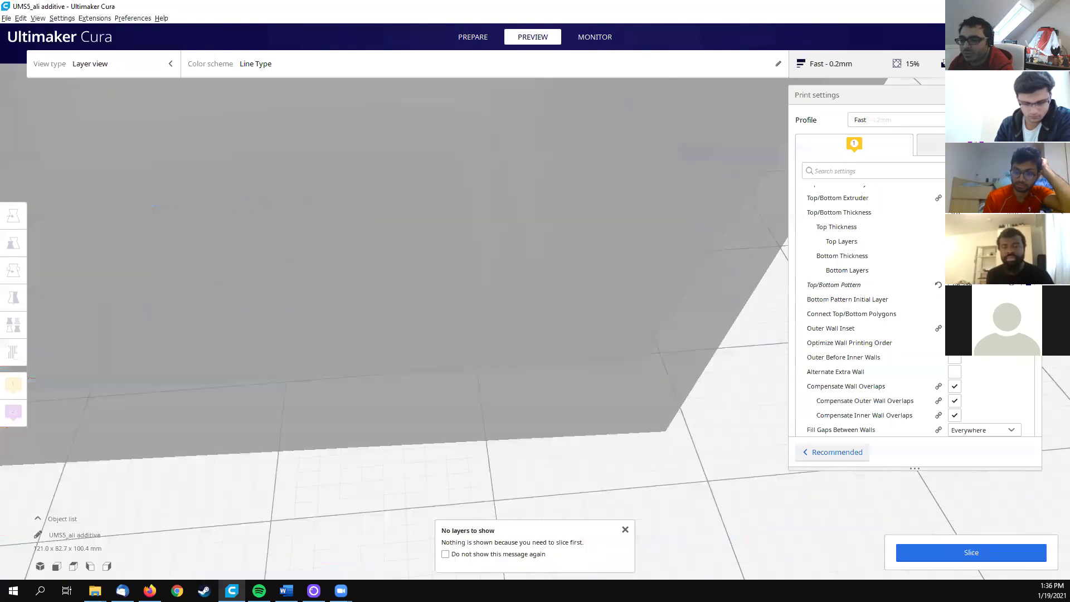
{"action": "left_click", "coordinate": [955, 553]}
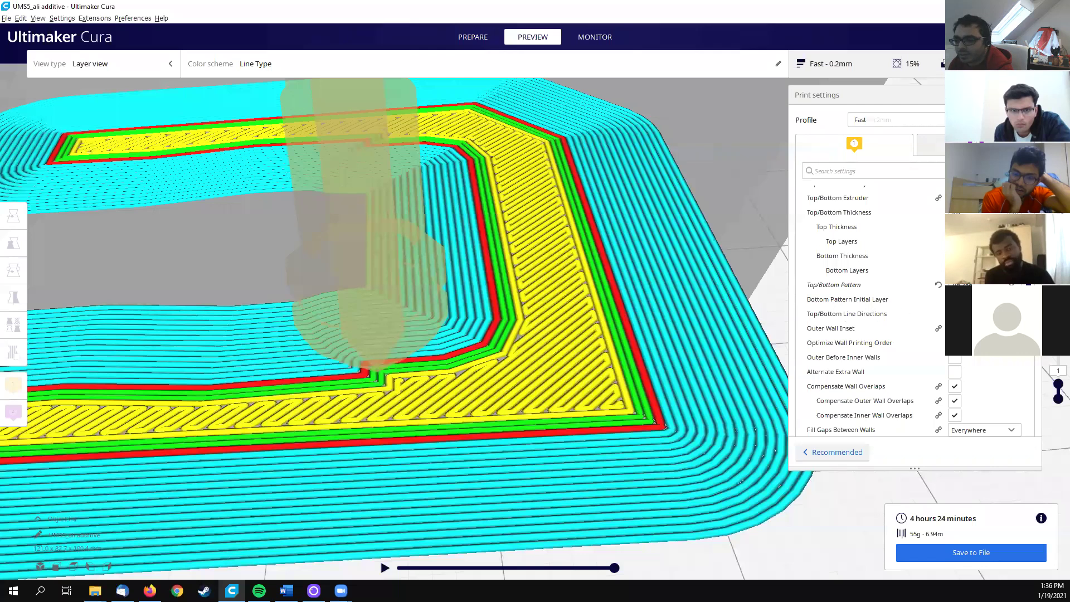
Step: Turn off the filling of gaps between walls in the shell settings and reslice the model
{"action": "scroll", "coordinate": [894, 315], "scroll_direction": "down", "scroll_amount": 3}
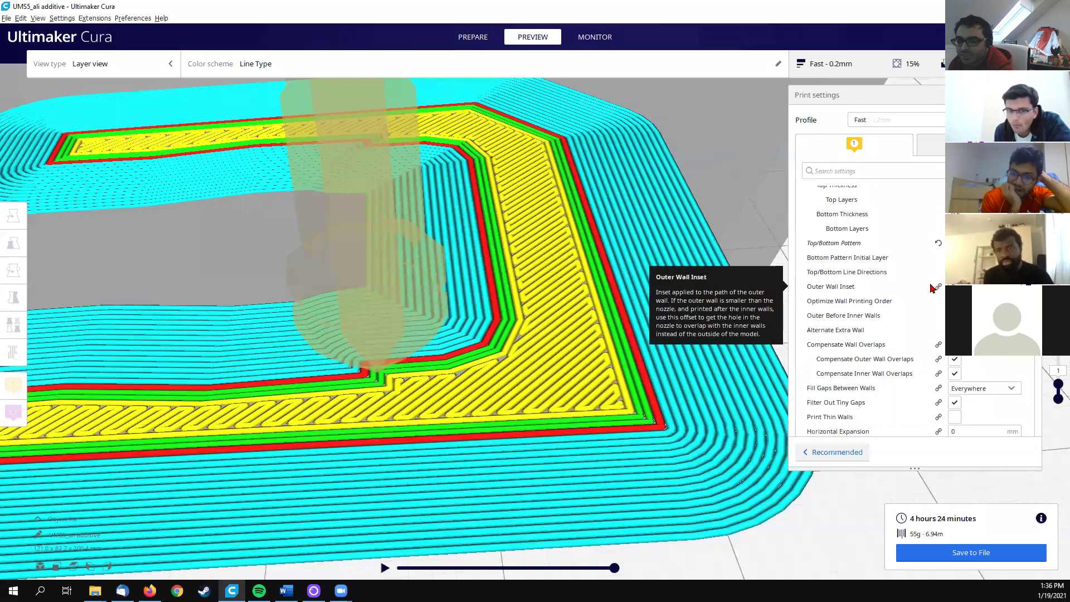
{"action": "scroll", "coordinate": [922, 288], "scroll_direction": "down", "scroll_amount": 2}
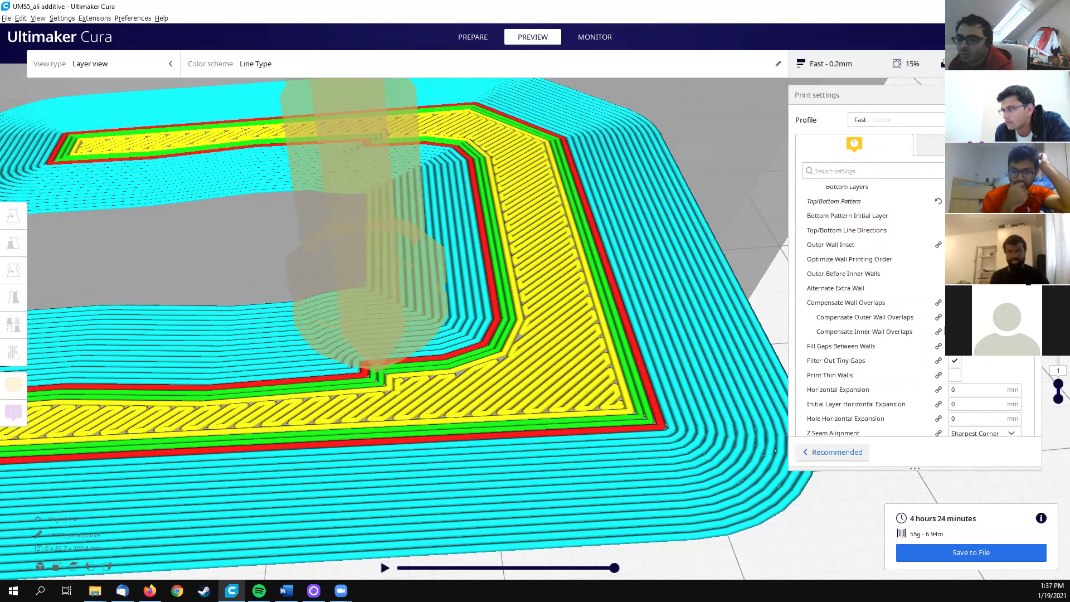
{"action": "mouse_move", "coordinate": [920, 281]}
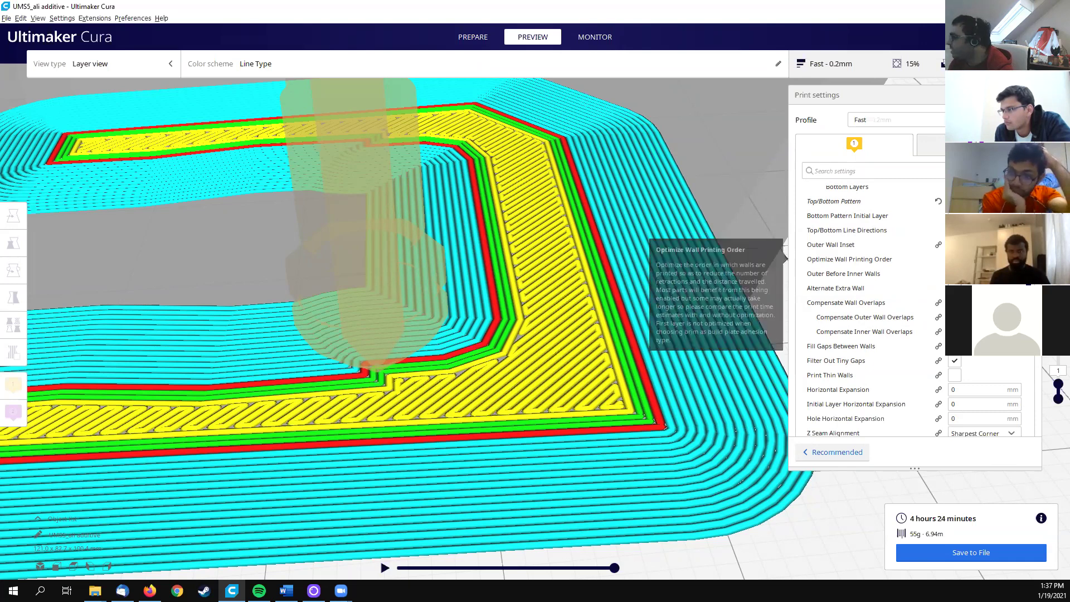
{"action": "scroll", "coordinate": [869, 312], "scroll_direction": "down", "scroll_amount": 1}
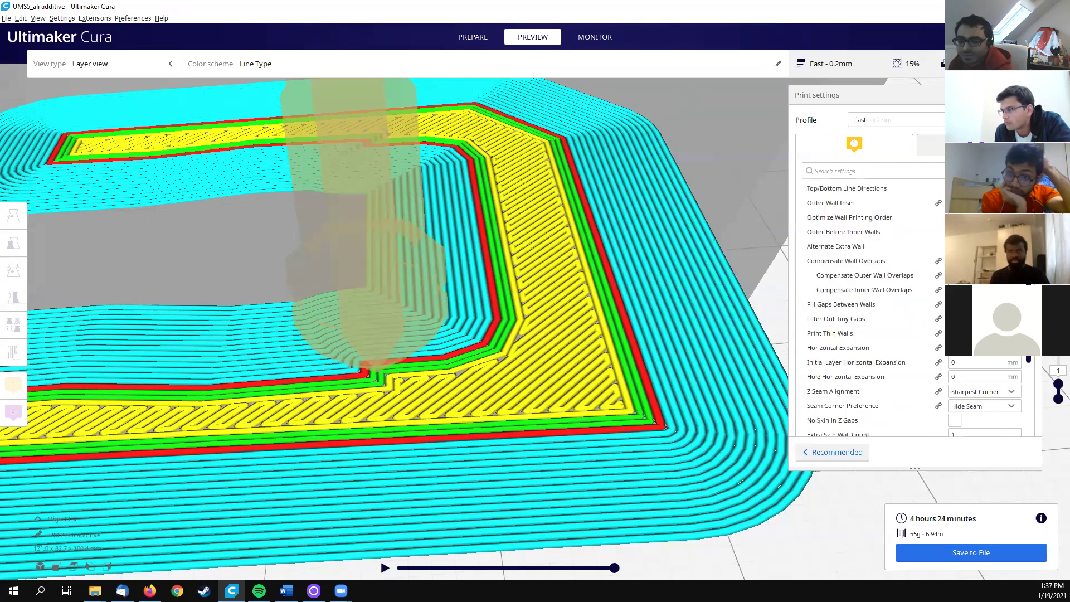
{"action": "mouse_move", "coordinate": [845, 260]}
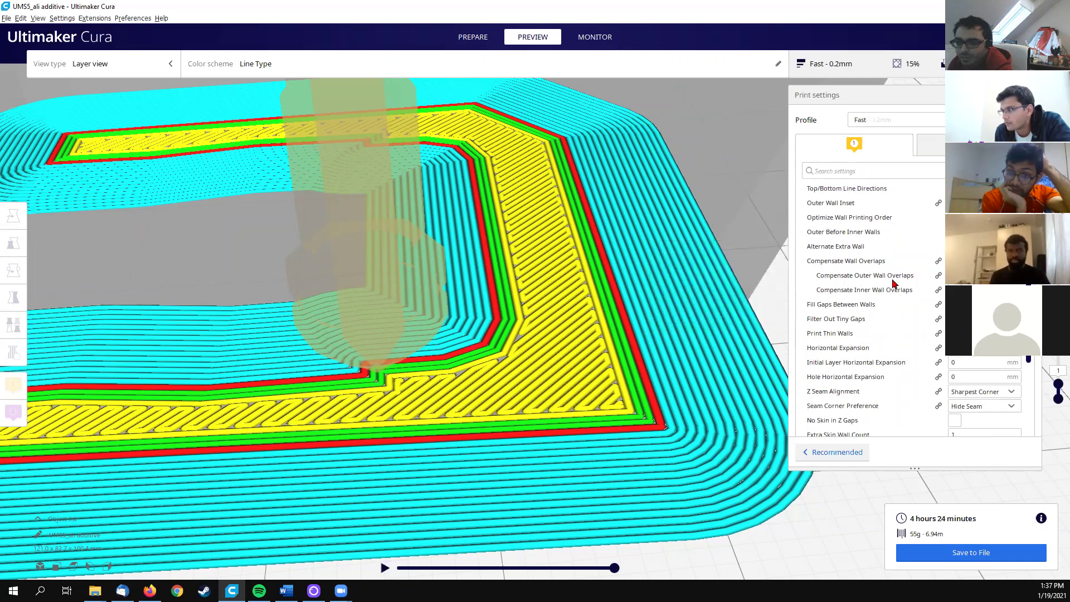
{"action": "scroll", "coordinate": [902, 284], "scroll_direction": "down", "scroll_amount": 1}
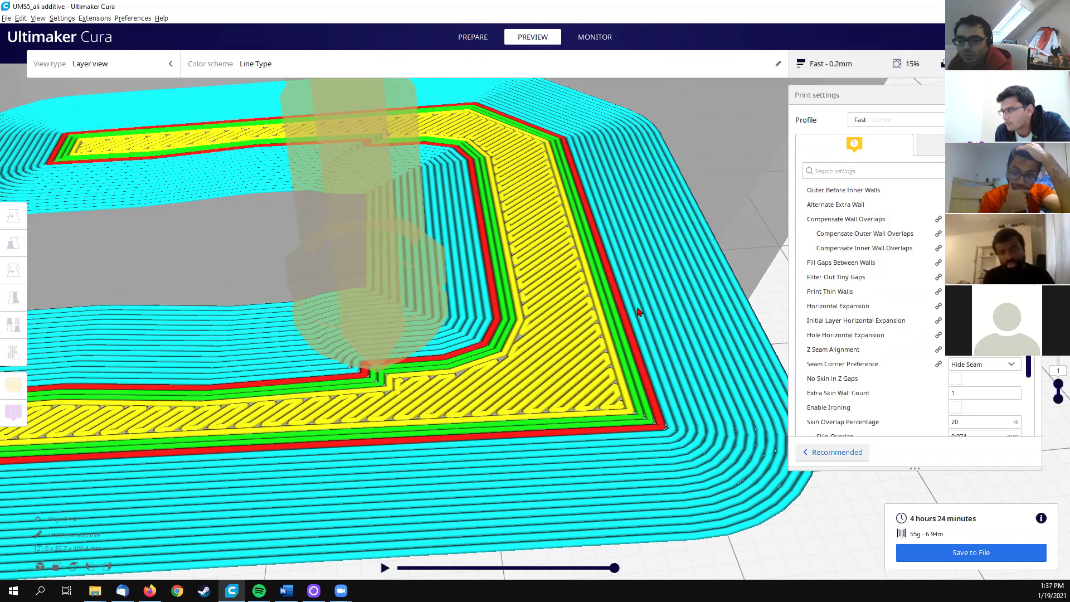
{"action": "mouse_move", "coordinate": [894, 270]}
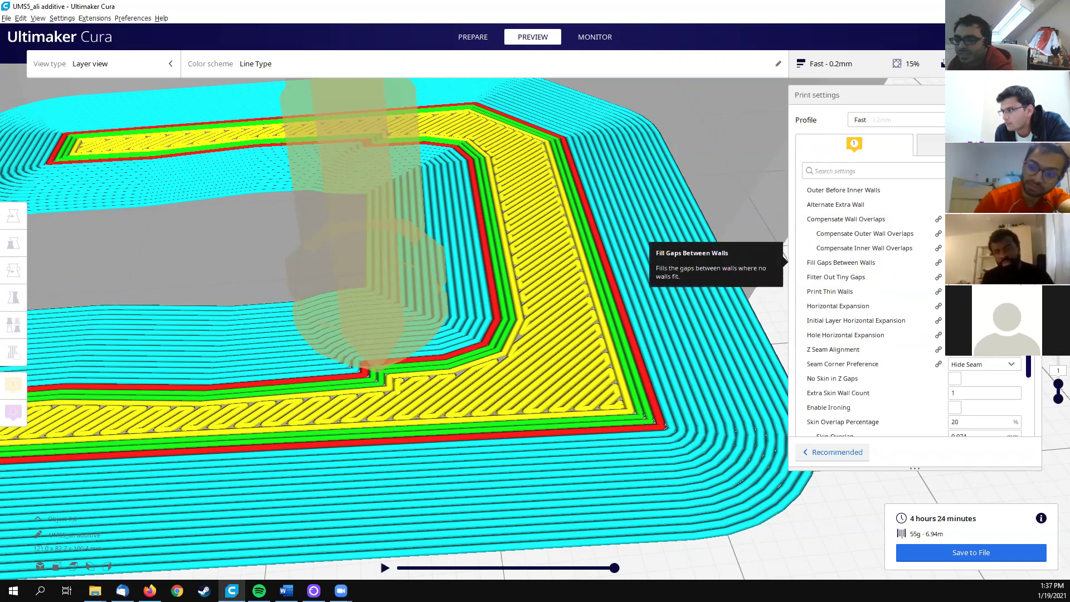
{"action": "left_click", "coordinate": [982, 277]}
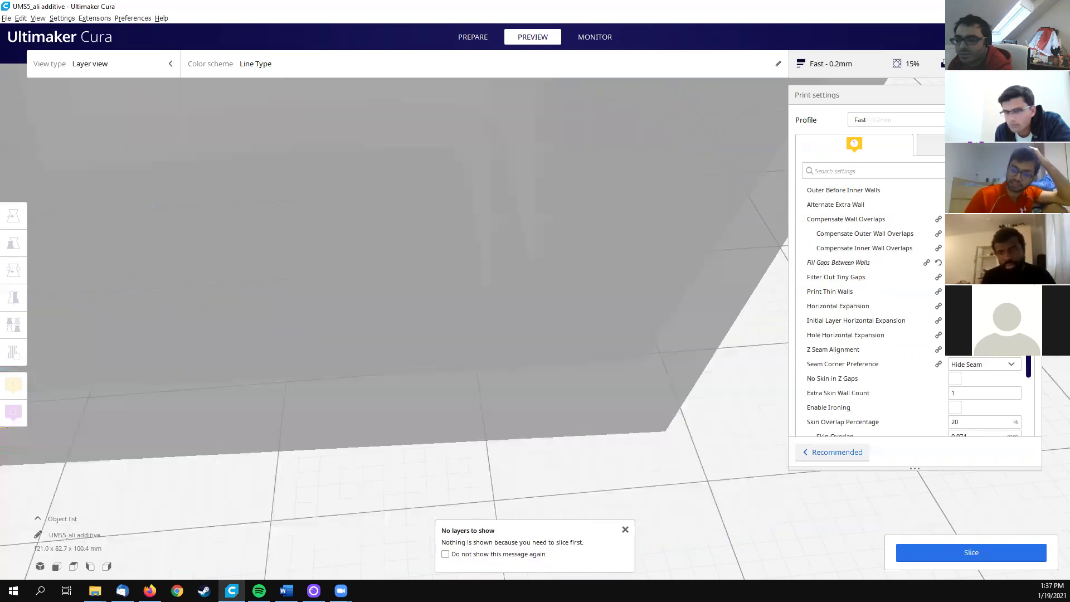
{"action": "left_click", "coordinate": [973, 554]}
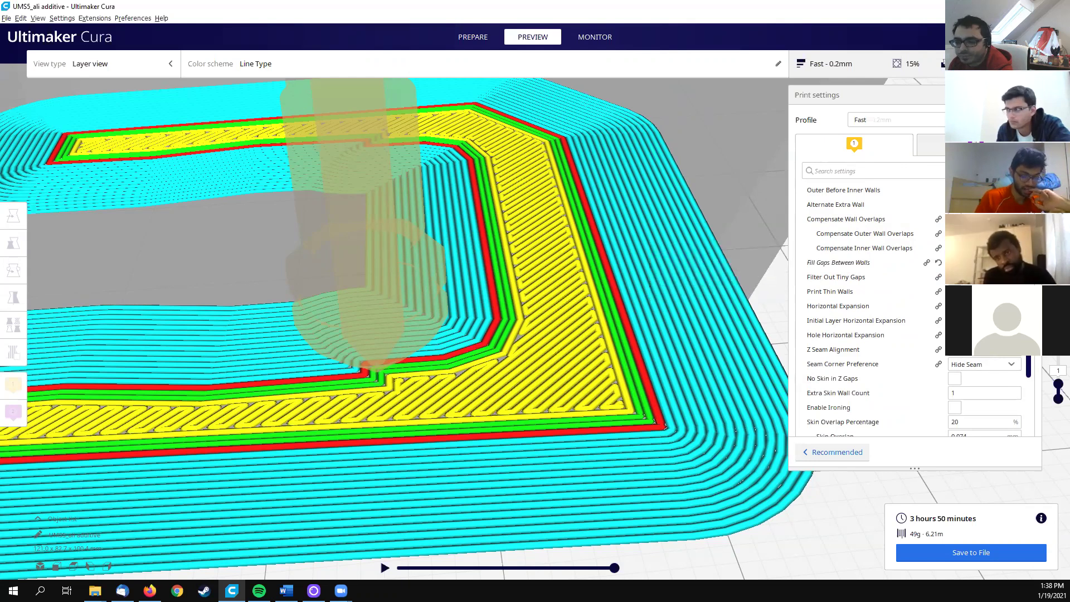
Step: Review the remaining shell settings down to Skin Overlap, including seam and ironing options, and collapse the Shell category
{"action": "scroll", "coordinate": [895, 266], "scroll_direction": "down", "scroll_amount": 1}
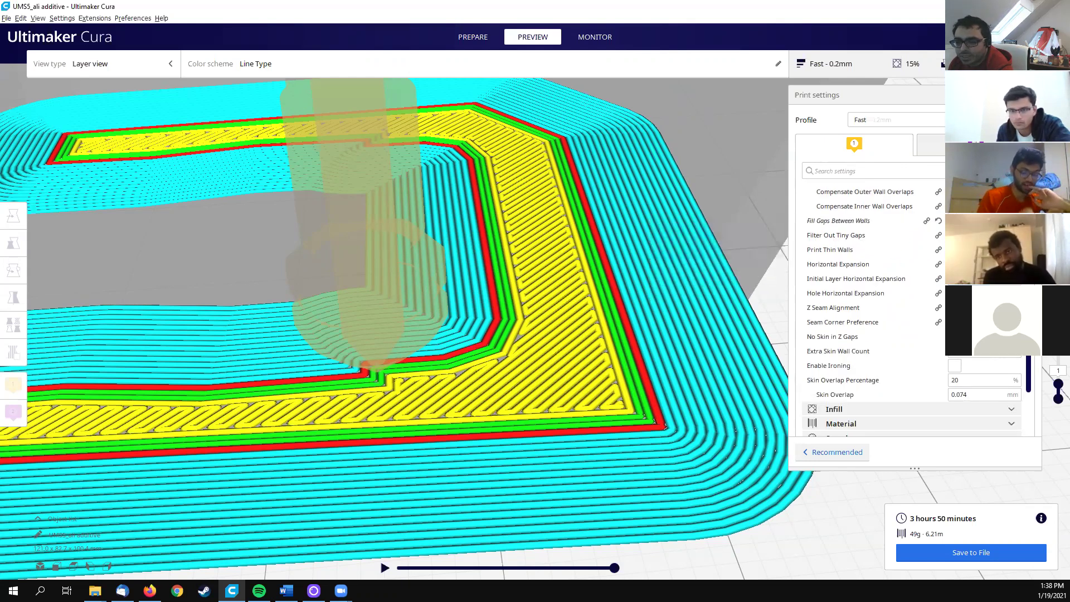
{"action": "scroll", "coordinate": [896, 265], "scroll_direction": "down", "scroll_amount": 1}
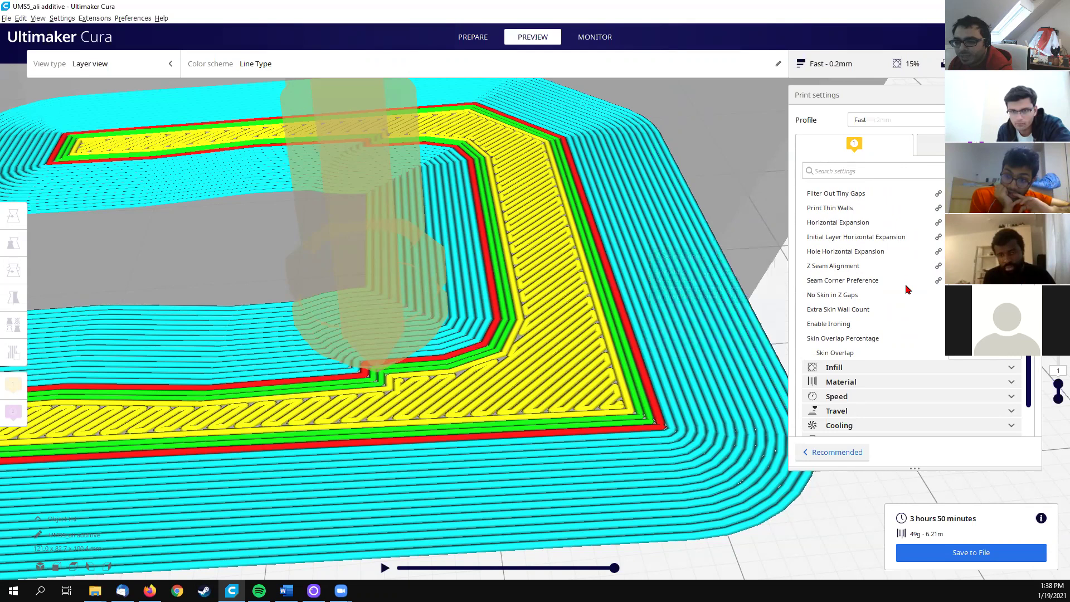
{"action": "scroll", "coordinate": [910, 291], "scroll_direction": "down", "scroll_amount": 1}
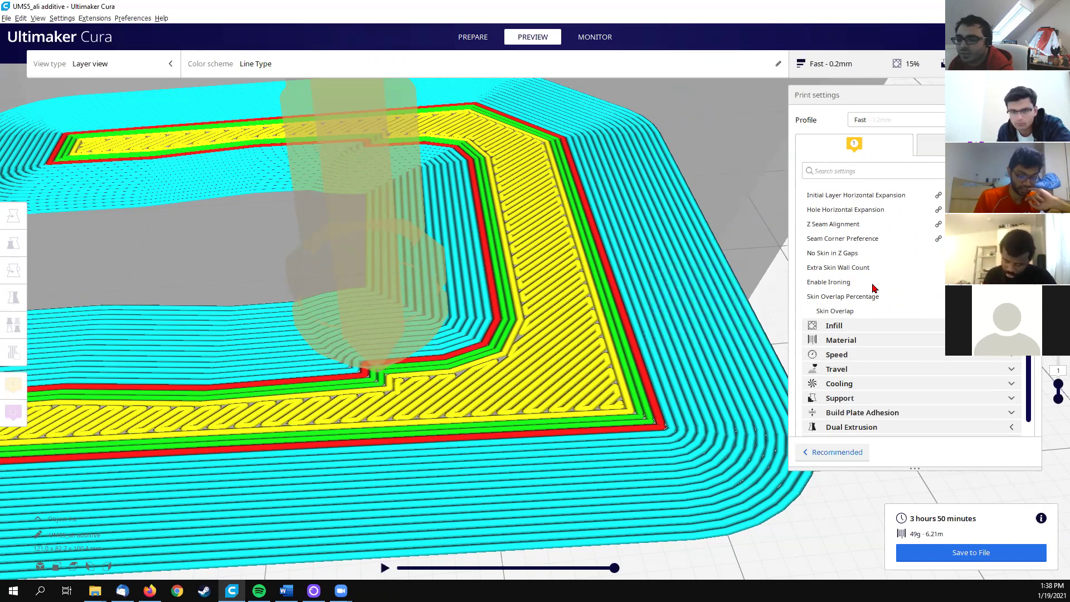
{"action": "mouse_move", "coordinate": [873, 288]}
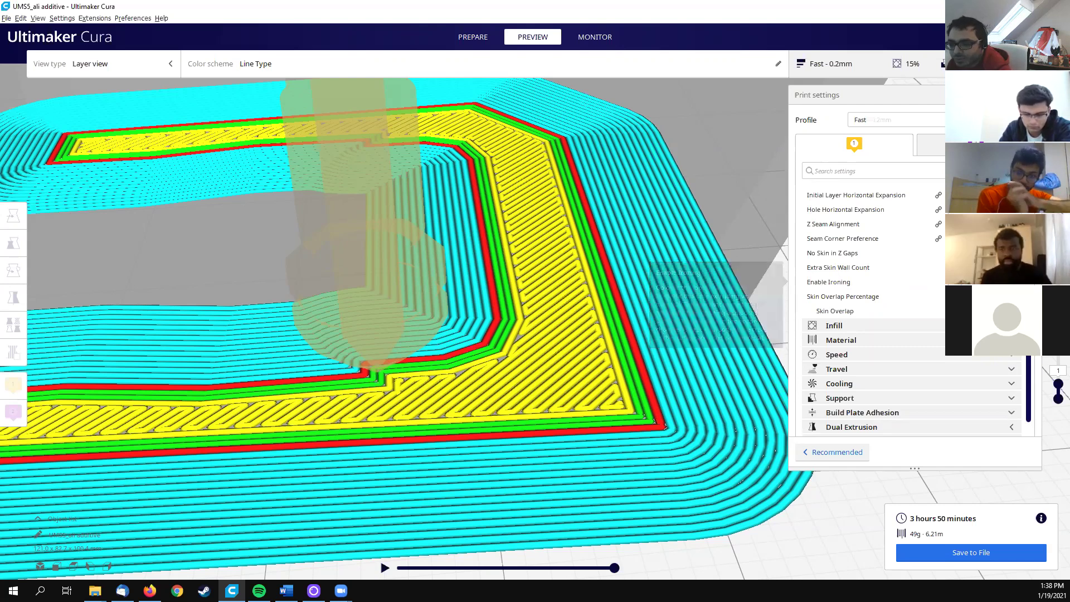
{"action": "scroll", "coordinate": [946, 237], "scroll_direction": "up", "scroll_amount": 8}
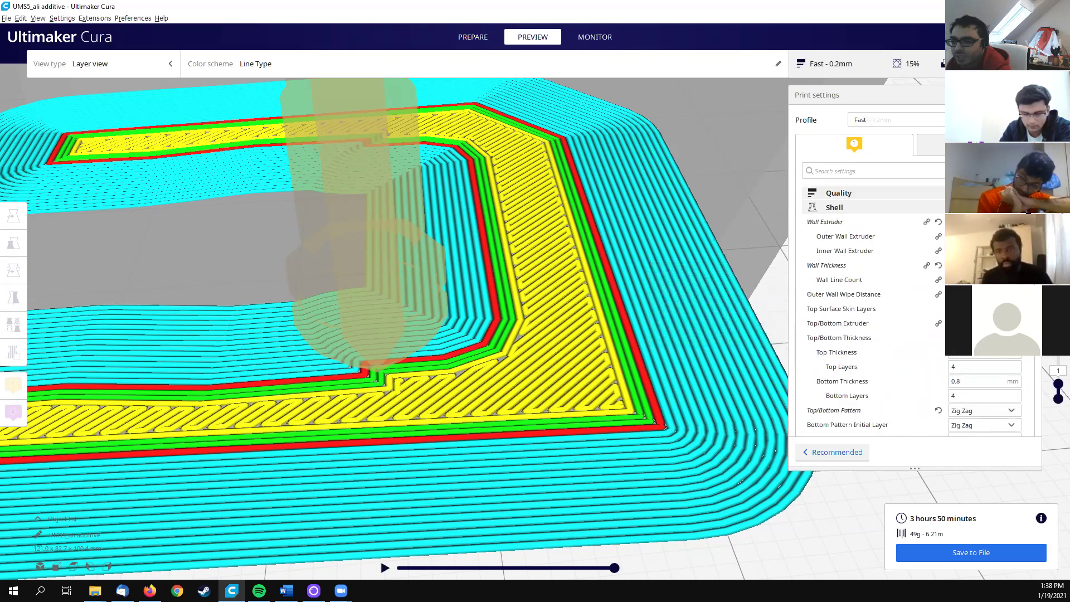
{"action": "left_click", "coordinate": [954, 208]}
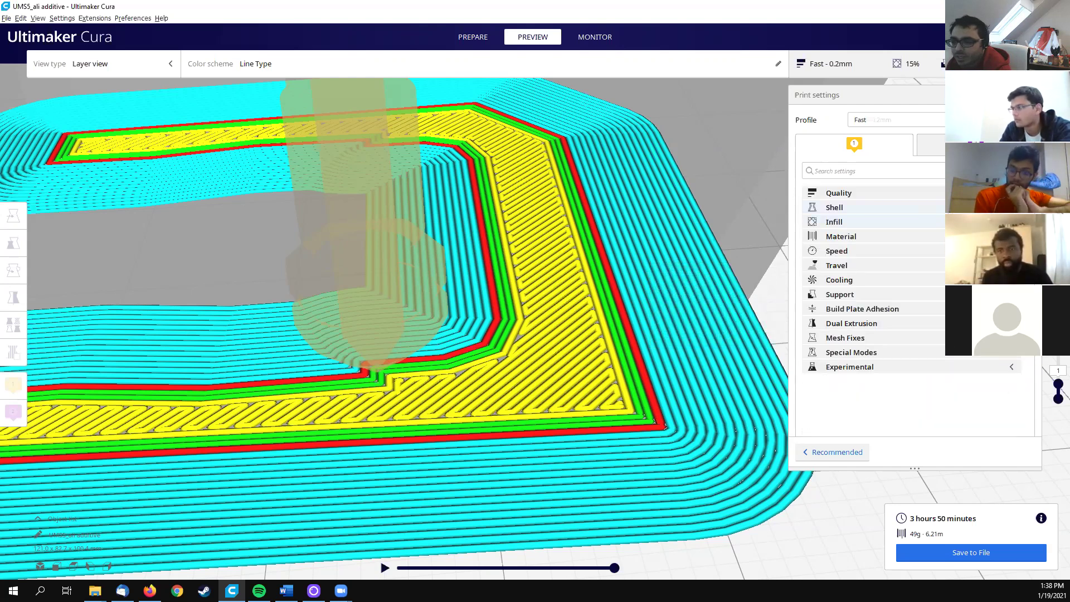
Step: In the Infill category, assign an infill extruder, set the infill density to 30%, and reslice the model
{"action": "left_click", "coordinate": [954, 222]}
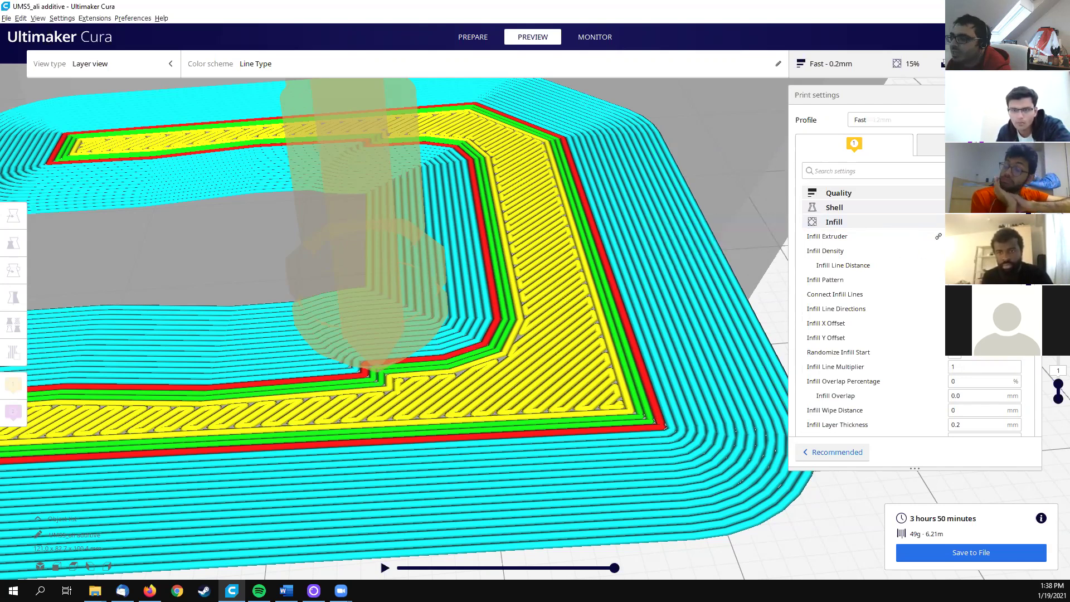
{"action": "left_click", "coordinate": [984, 265]}
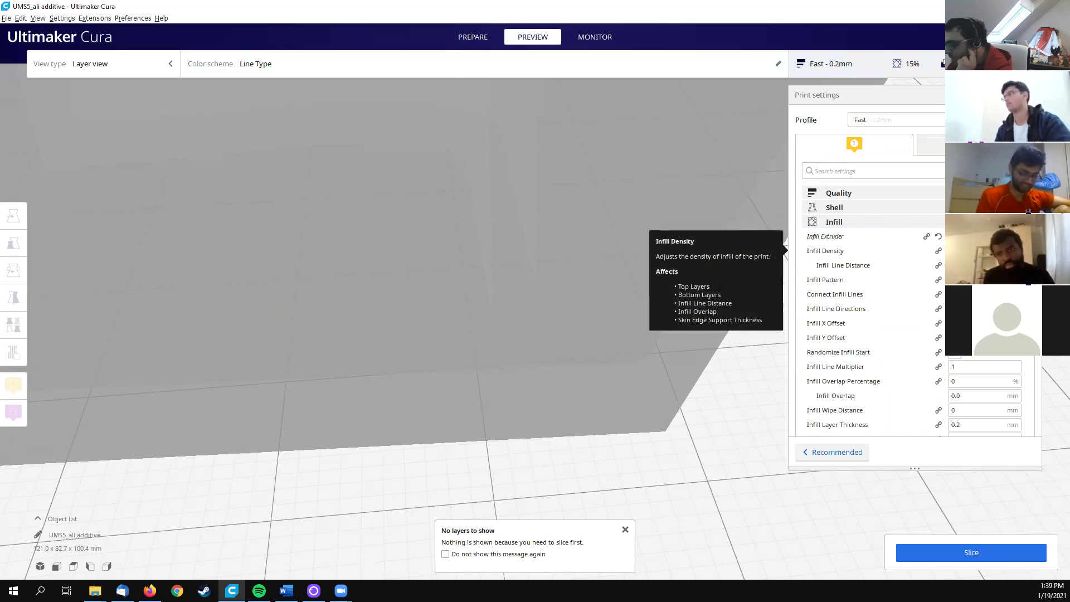
{"action": "type", "text": "30"}
{"action": "left_click", "coordinate": [938, 549]}
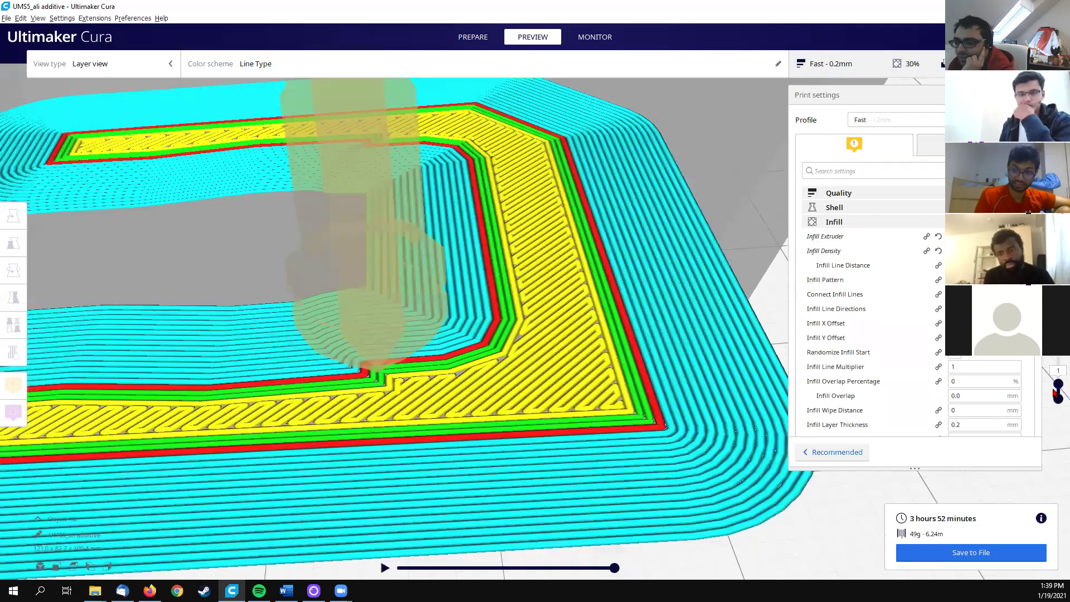
Step: Raise the preview to layer 7 and examine the infill structure at the part's corner
{"action": "mouse_move", "coordinate": [1055, 384]}
{"action": "left_mouse_down"}
{"action": "mouse_move", "coordinate": [1054, 366]}
{"action": "mouse_move", "coordinate": [1053, 381]}
{"action": "left_mouse_up"}
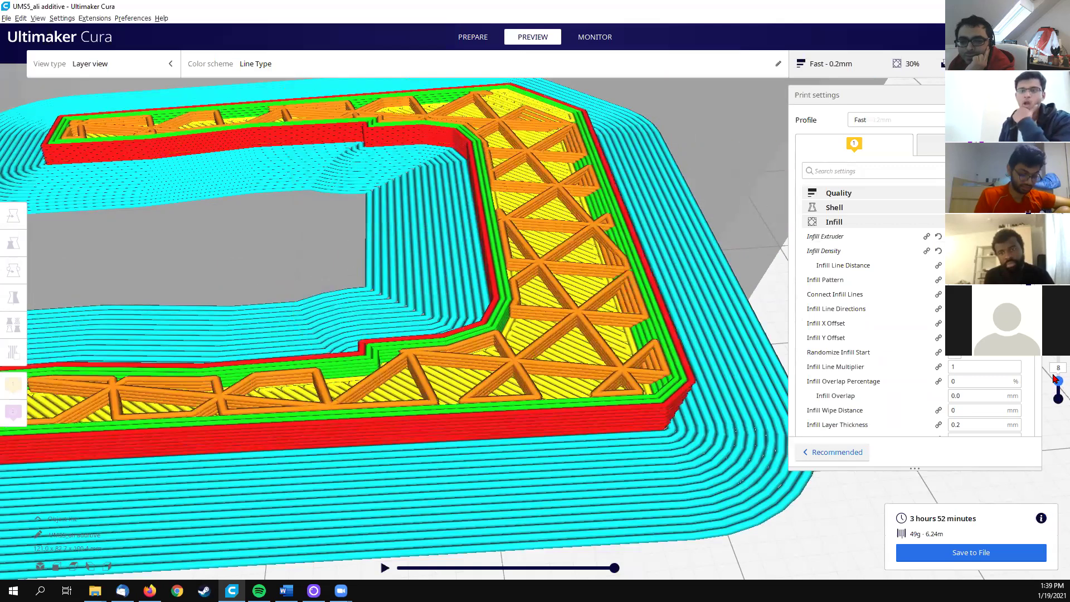
{"action": "right_click_drag", "start_coordinate": [670, 344], "coordinate": [662, 360]}
{"action": "middle_click_drag", "start_coordinate": [662, 364], "coordinate": [662, 415]}
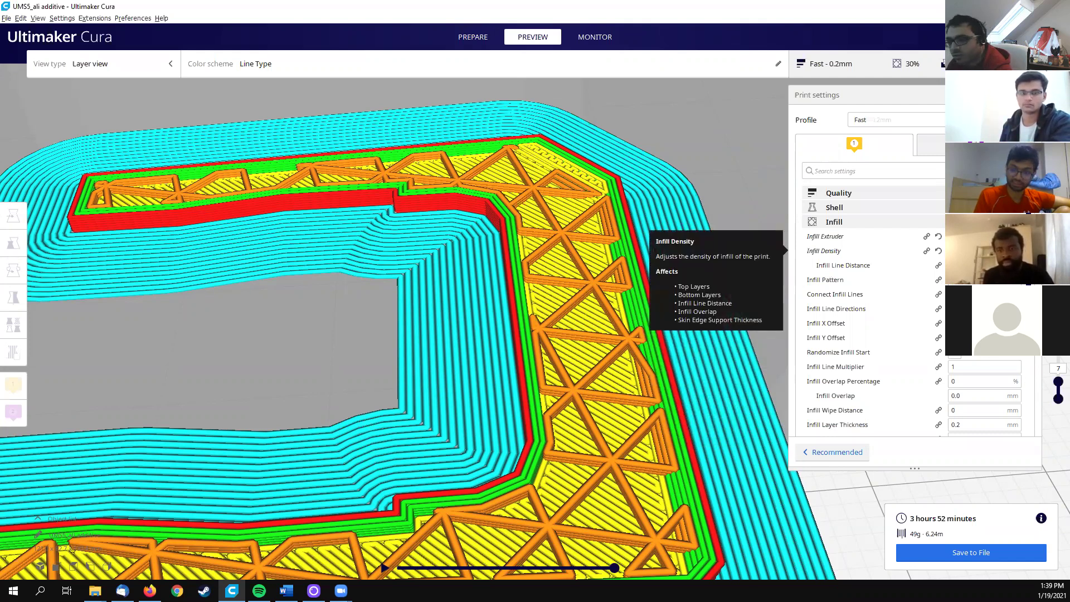
Step: Set the infill density to 50%, reslice the model, and redisplay layer 7 with the layers beneath it
{"action": "type", "text": "50"}
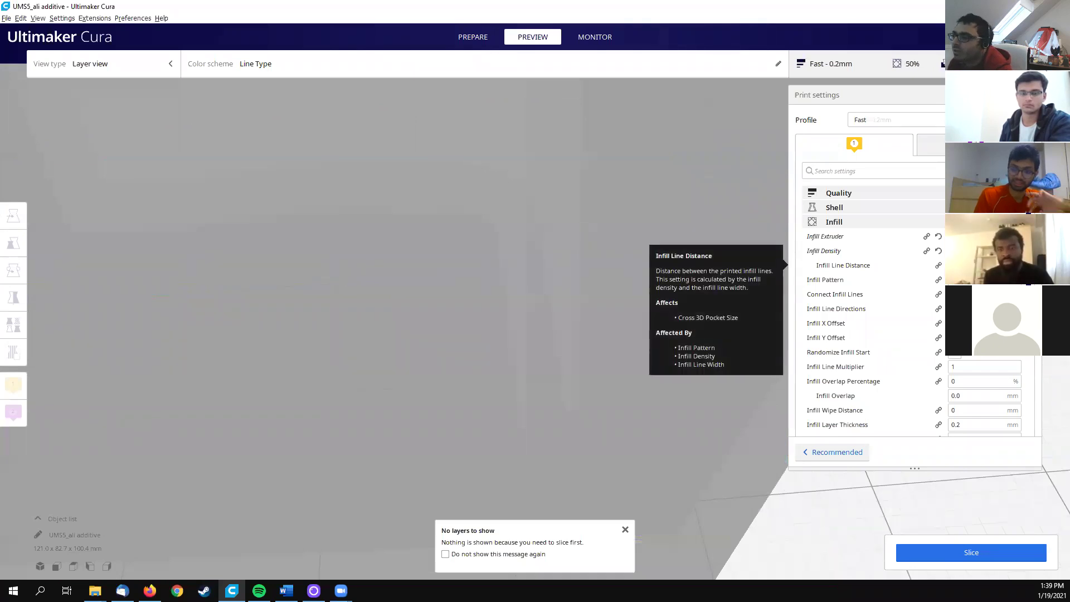
{"action": "left_click", "coordinate": [964, 552]}
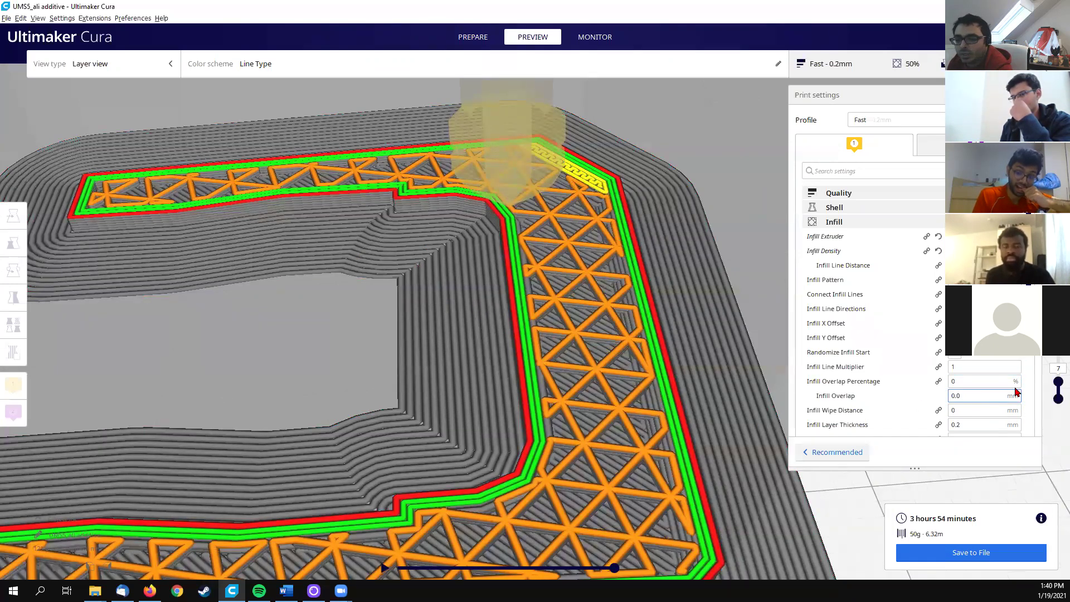
{"action": "left_click_drag", "start_coordinate": [1060, 367], "coordinate": [1050, 372]}
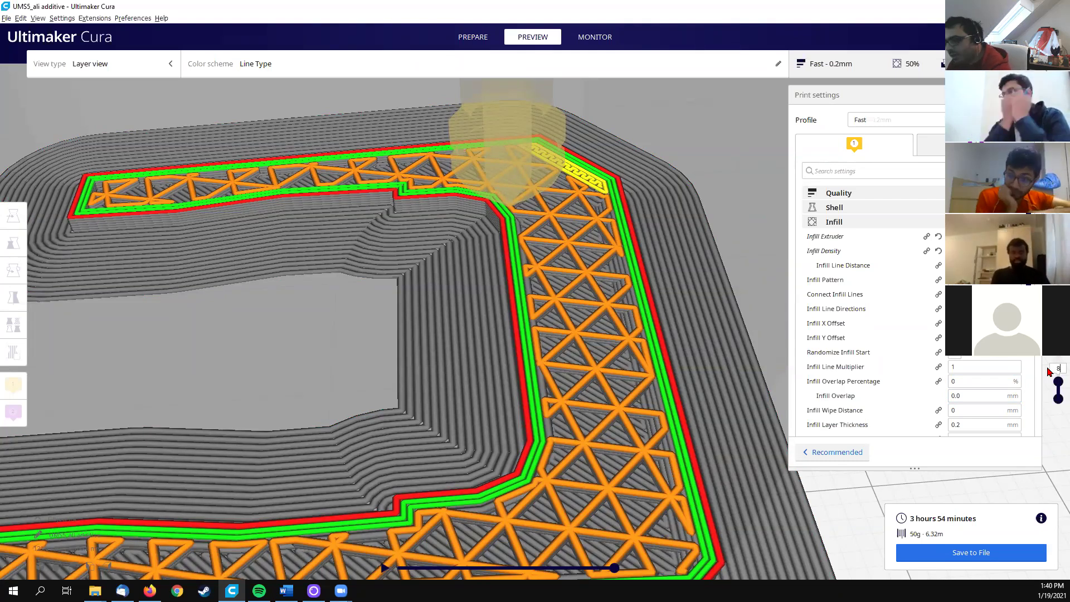
{"action": "key", "text": "Down"}
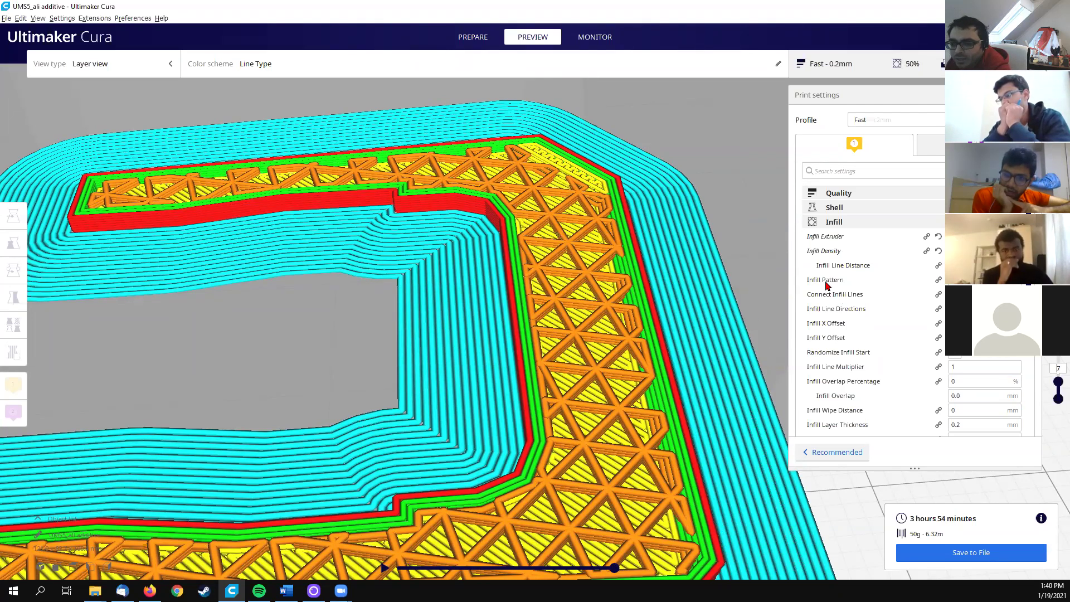
{"action": "mouse_move", "coordinate": [826, 283]}
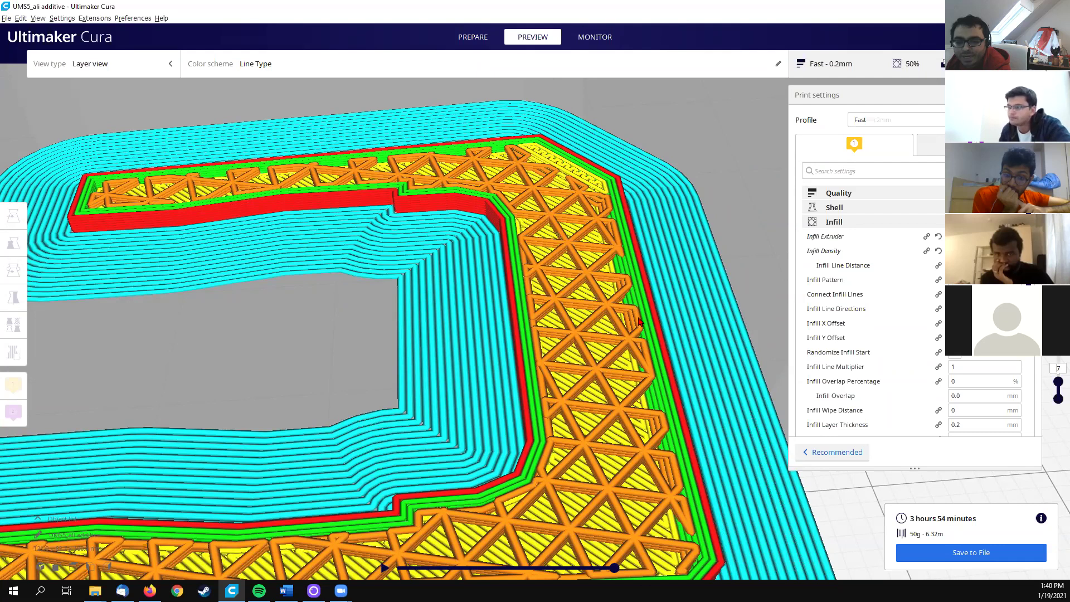
Step: Toggle the Connect Infill Lines option to compare its sliced result, and restore its default with another reslice
{"action": "left_click", "coordinate": [953, 294]}
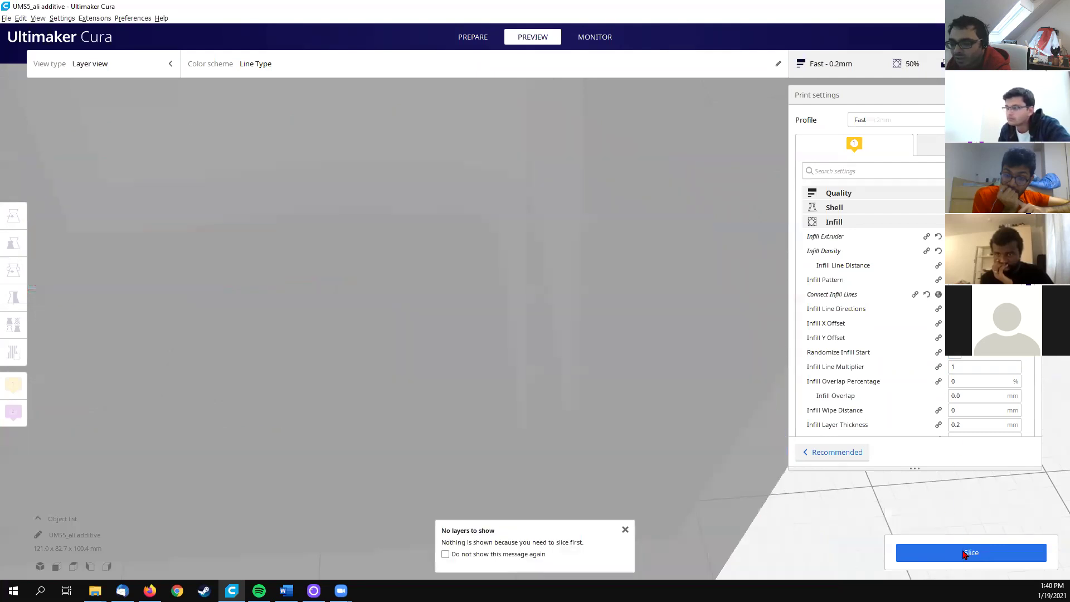
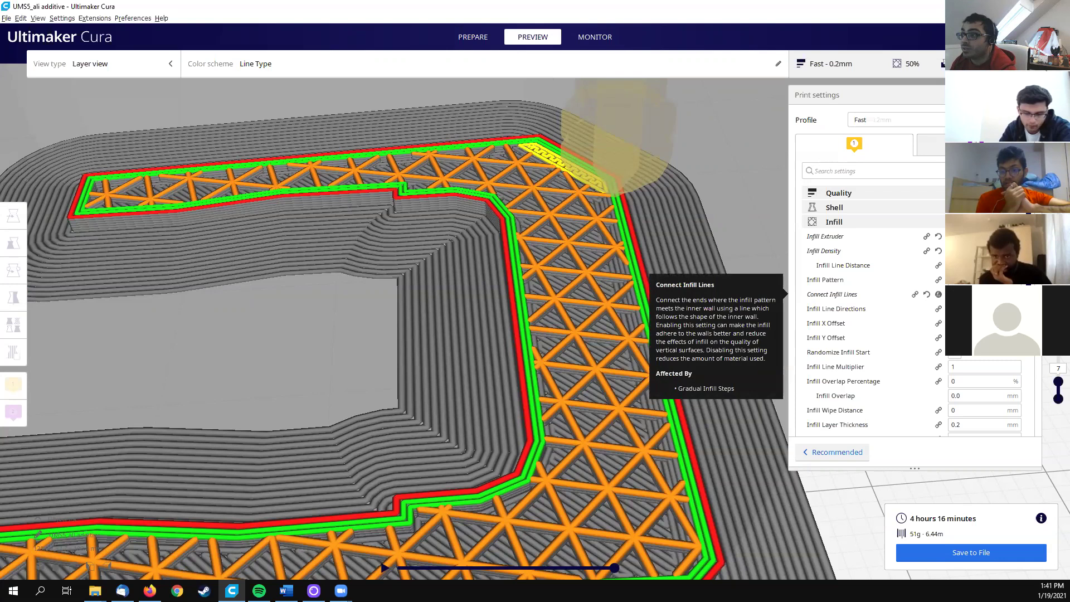
{"action": "left_click", "coordinate": [926, 294]}
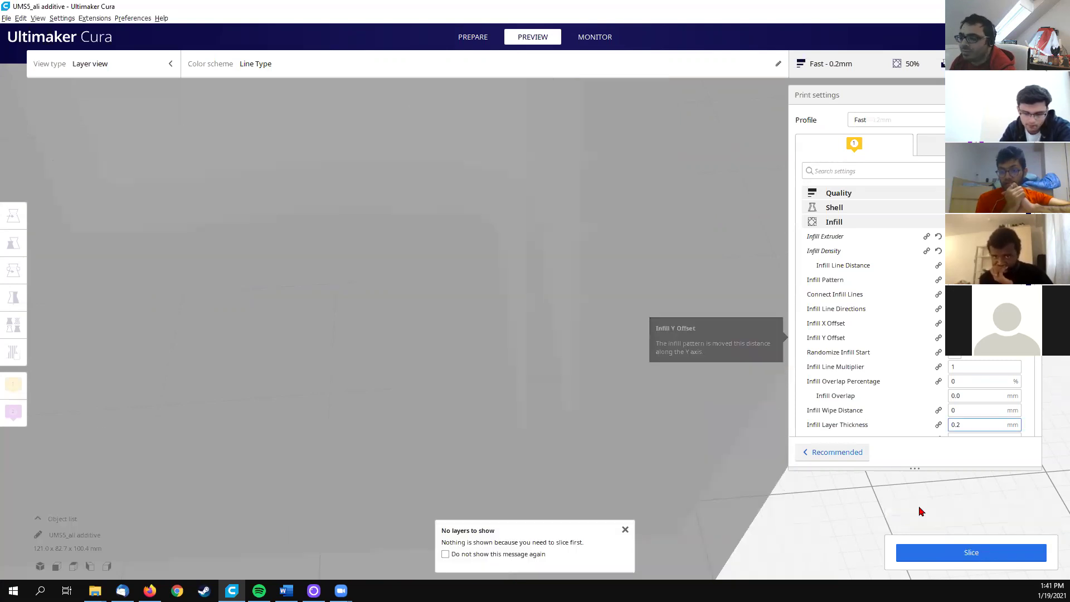
{"action": "left_click", "coordinate": [968, 553]}
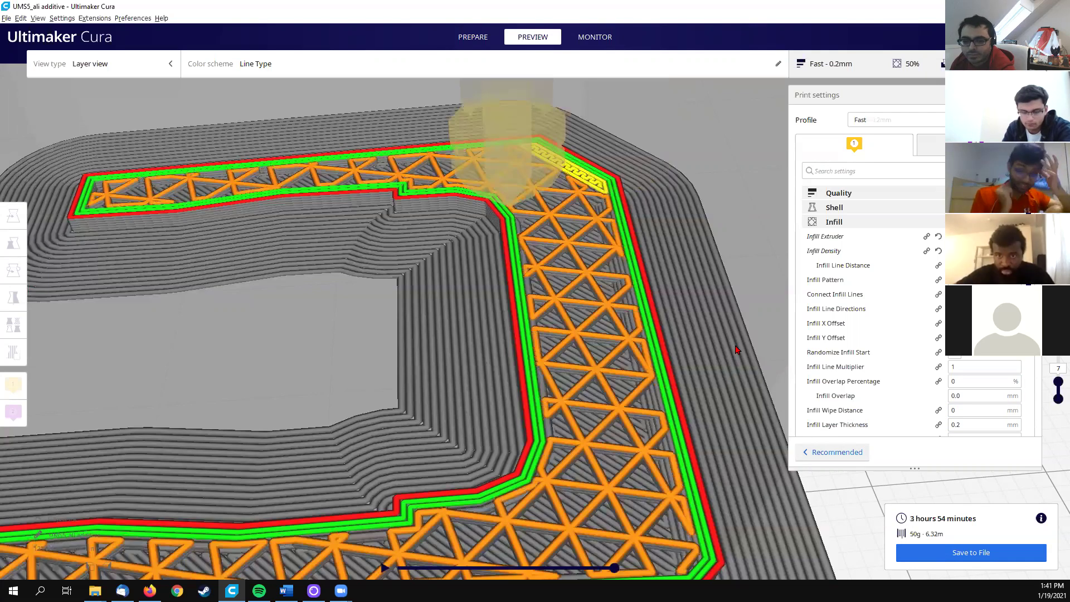
Step: Set the infill pattern to Concentric and reslice the model
{"action": "mouse_move", "coordinate": [834, 294]}
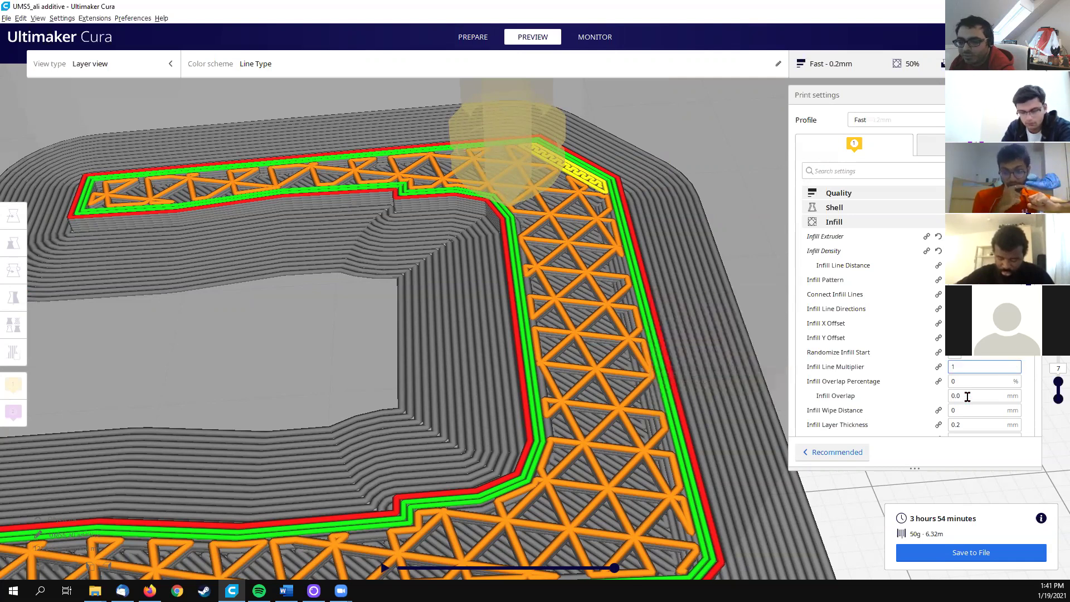
{"action": "left_click", "coordinate": [984, 280]}
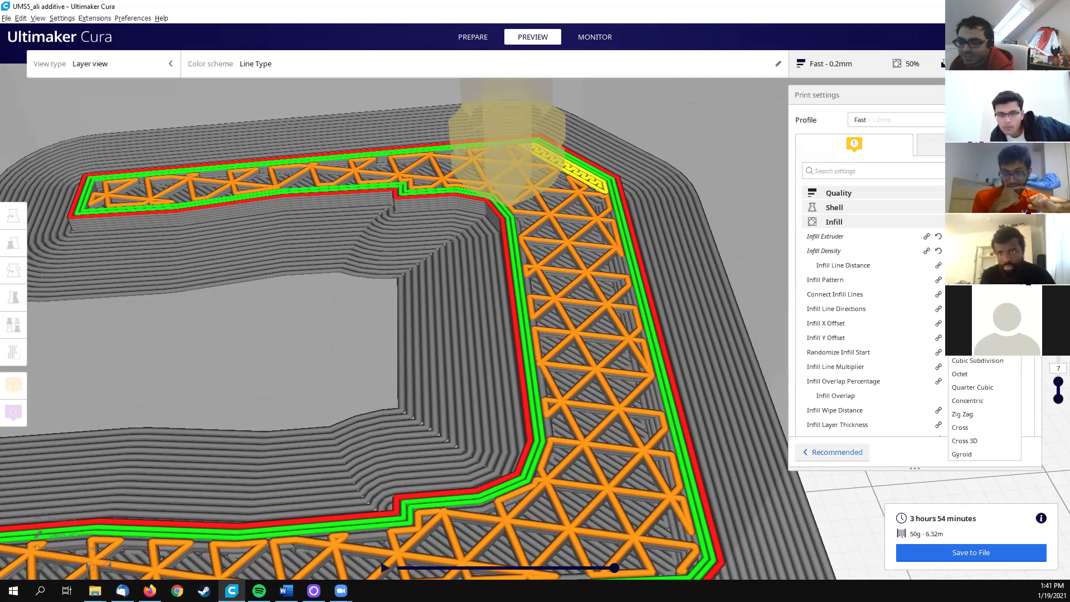
{"action": "left_click", "coordinate": [979, 402]}
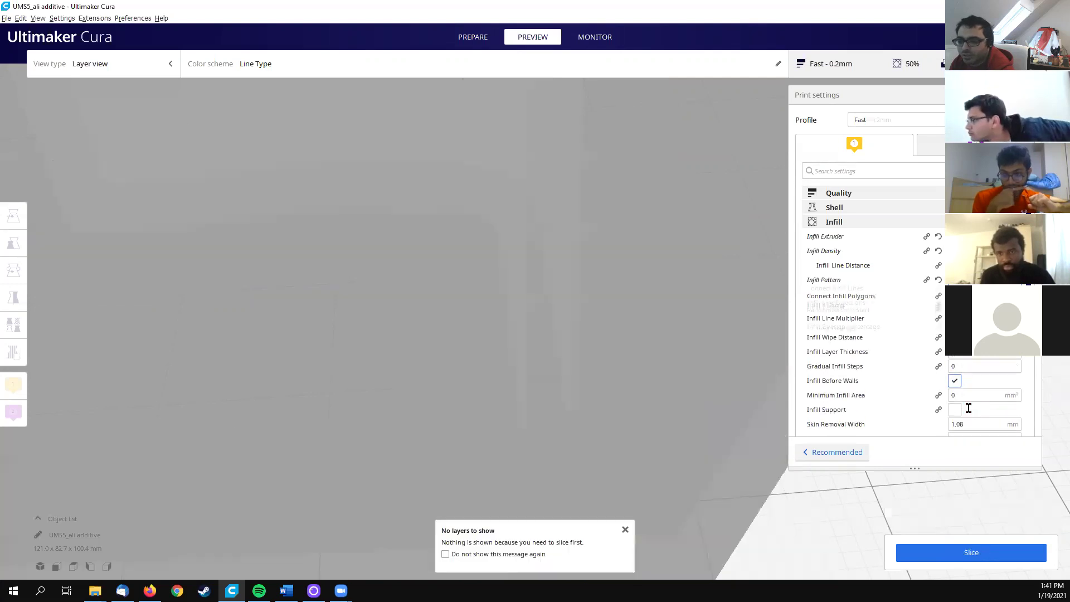
{"action": "left_click", "coordinate": [969, 554]}
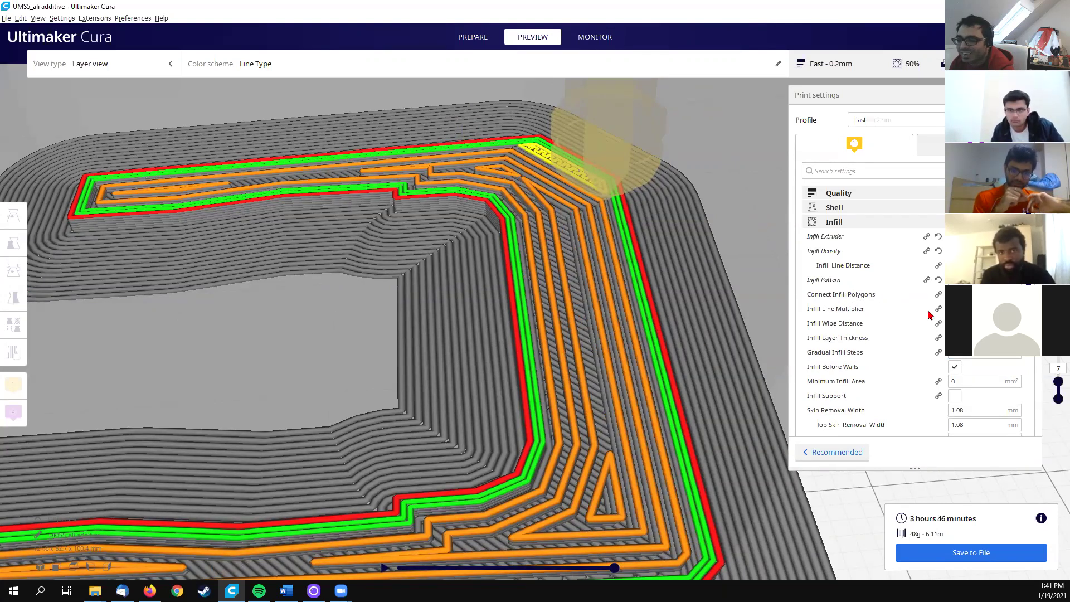
Step: Set the infill pattern to Gyroid, reslice the model, and raise the preview to layer 8
{"action": "left_click", "coordinate": [984, 280]}
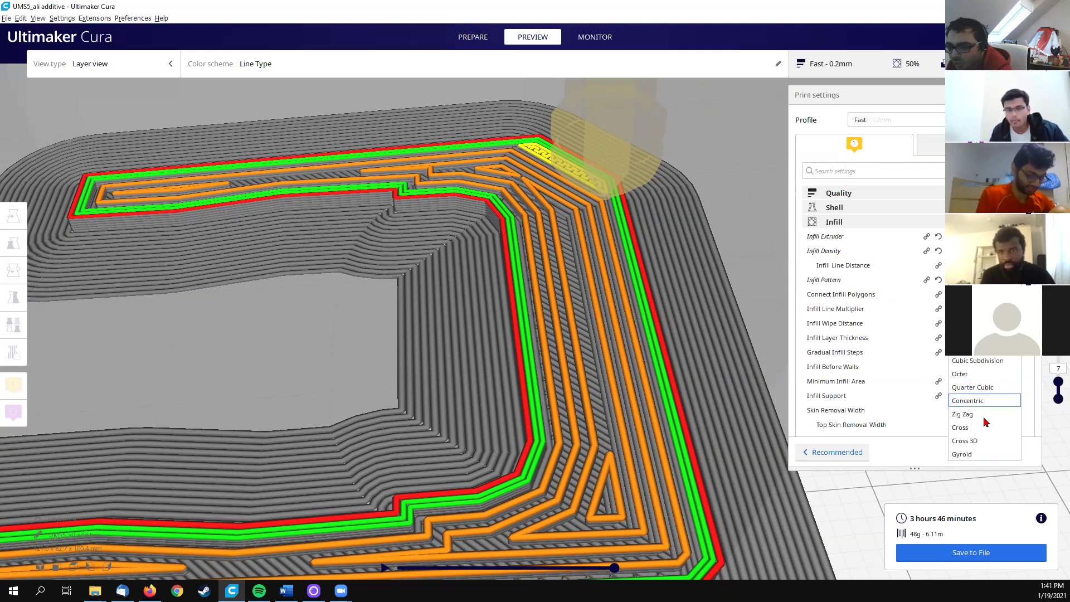
{"action": "left_click", "coordinate": [967, 454]}
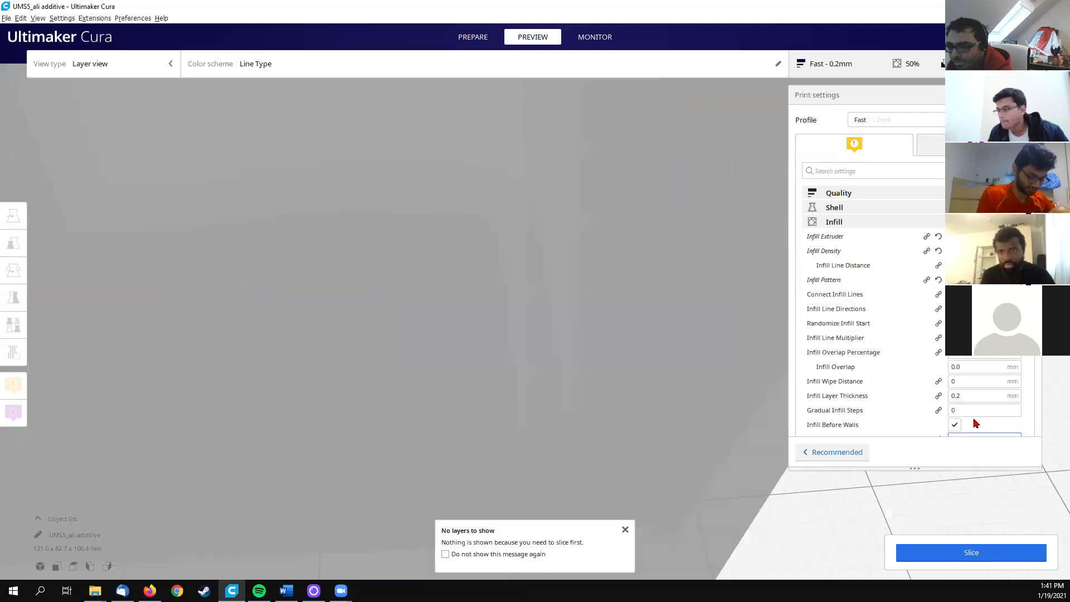
{"action": "left_click", "coordinate": [950, 553]}
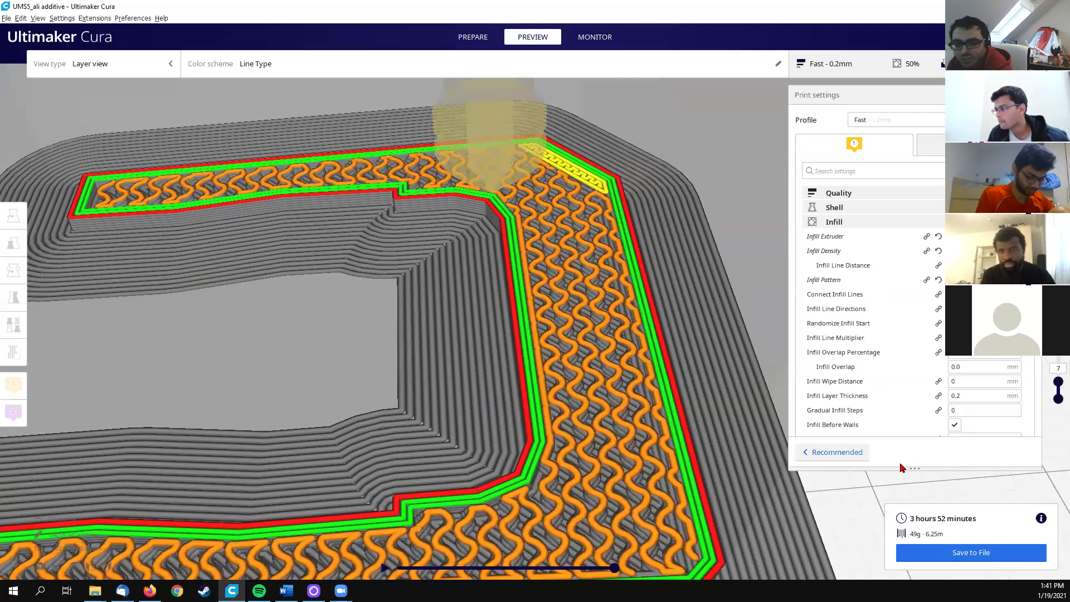
{"action": "mouse_move", "coordinate": [1057, 379]}
{"action": "left_mouse_down"}
{"action": "mouse_move", "coordinate": [1057, 358]}
{"action": "mouse_move", "coordinate": [1057, 368]}
{"action": "left_mouse_up"}
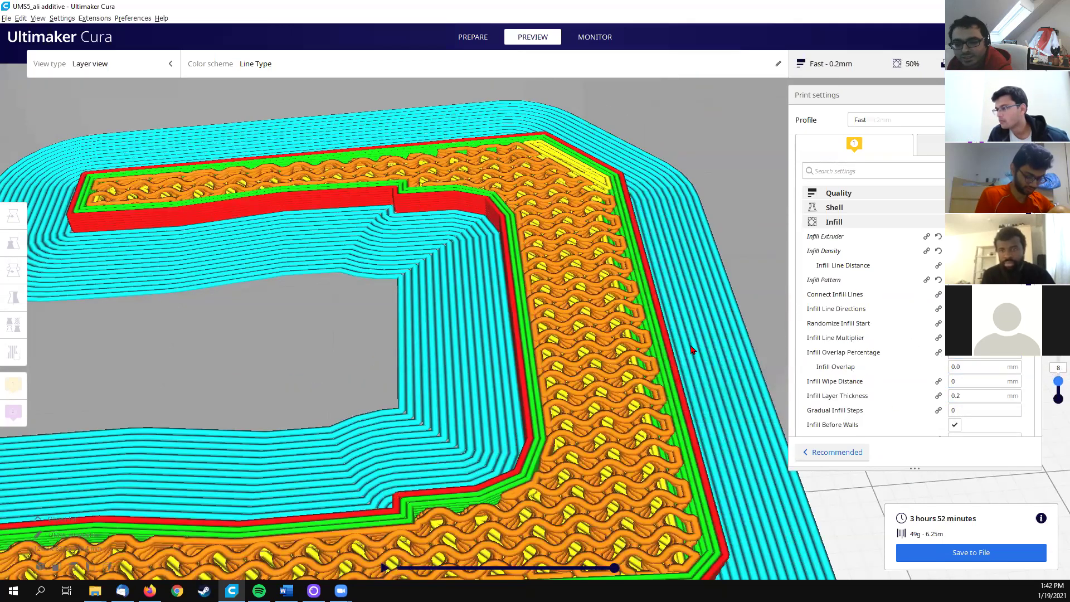
Step: Set the infill pattern to Zig Zag and reslice the model
{"action": "left_click", "coordinate": [984, 279]}
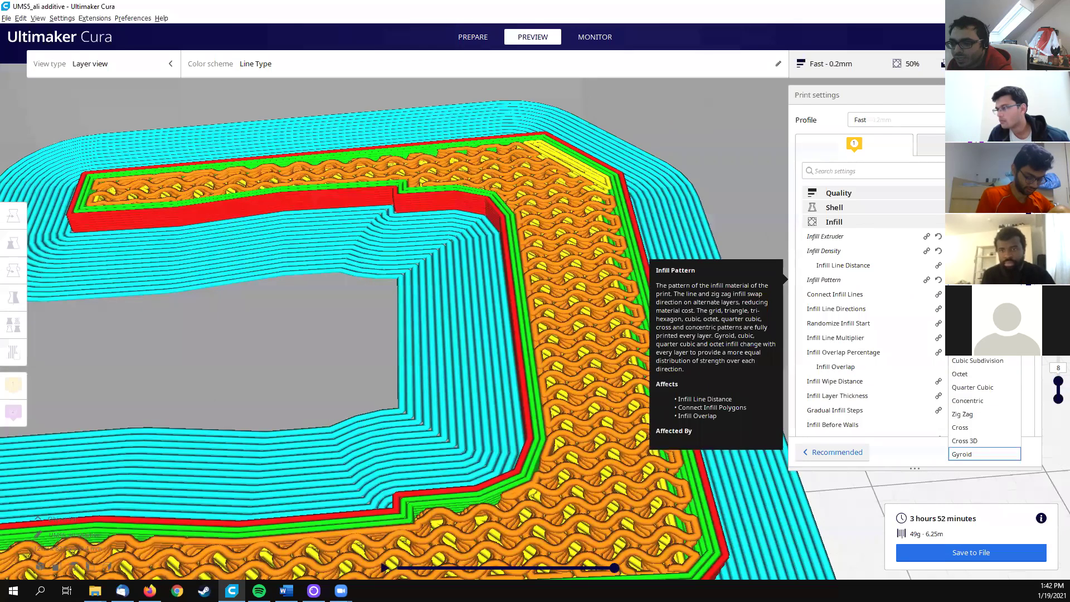
{"action": "left_click", "coordinate": [976, 413]}
{"action": "left_click", "coordinate": [971, 552]}
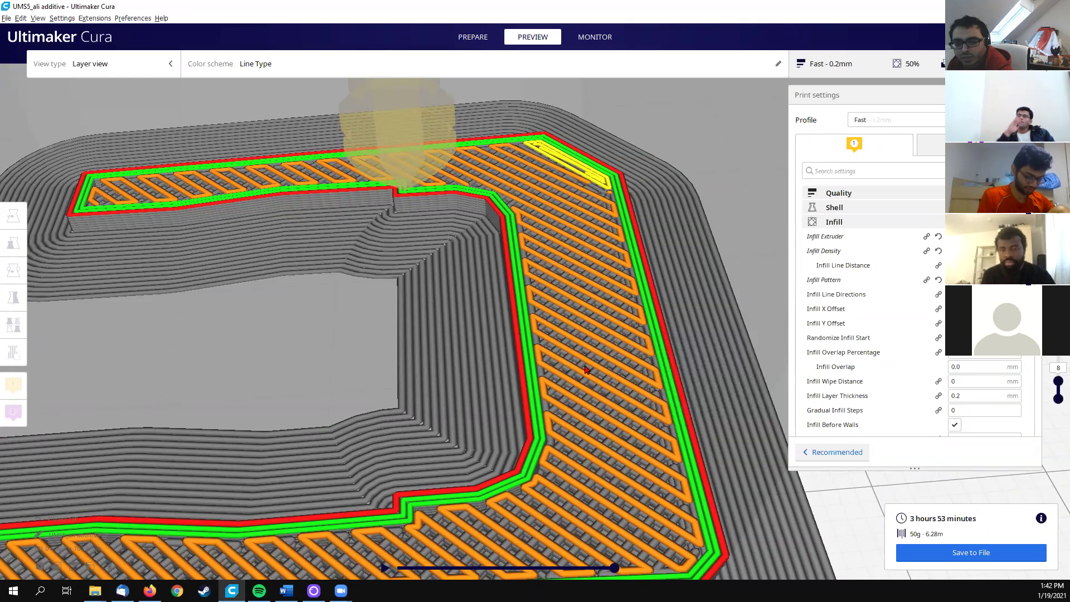
Step: Step the preview down from layer 9 to layer 5 to examine how the zig zag infill alternates between layers
{"action": "left_click_drag", "start_coordinate": [1061, 367], "coordinate": [1046, 368]}
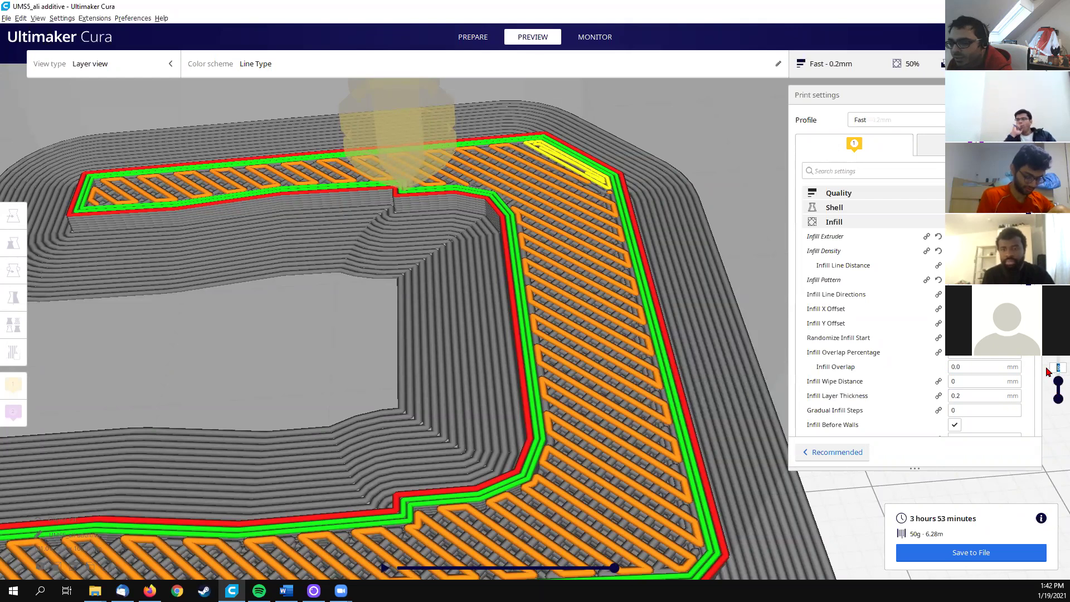
{"action": "type", "text": "90"}
{"action": "key", "text": "BackSpace"}
{"action": "key", "text": "Return"}
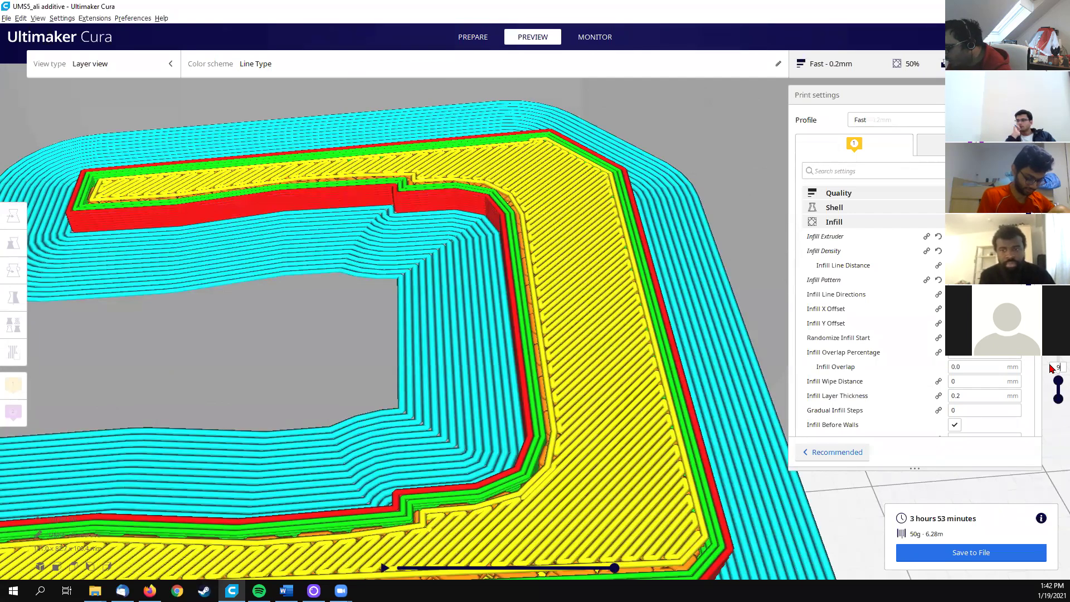
{"action": "key", "text": "Down"}
{"action": "key", "text": "Down"}
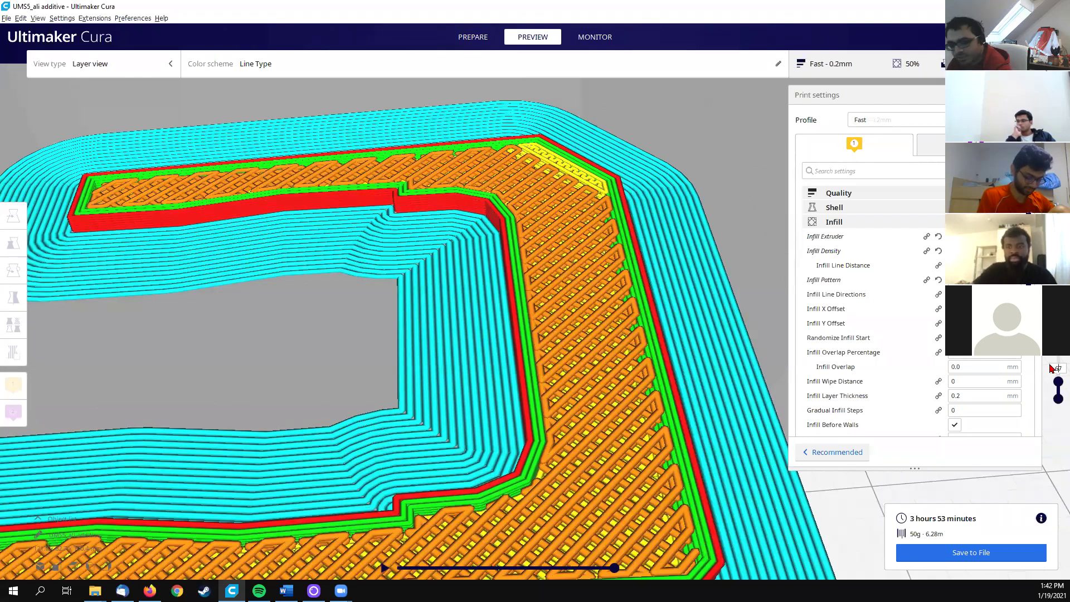
{"action": "key", "text": "Return"}
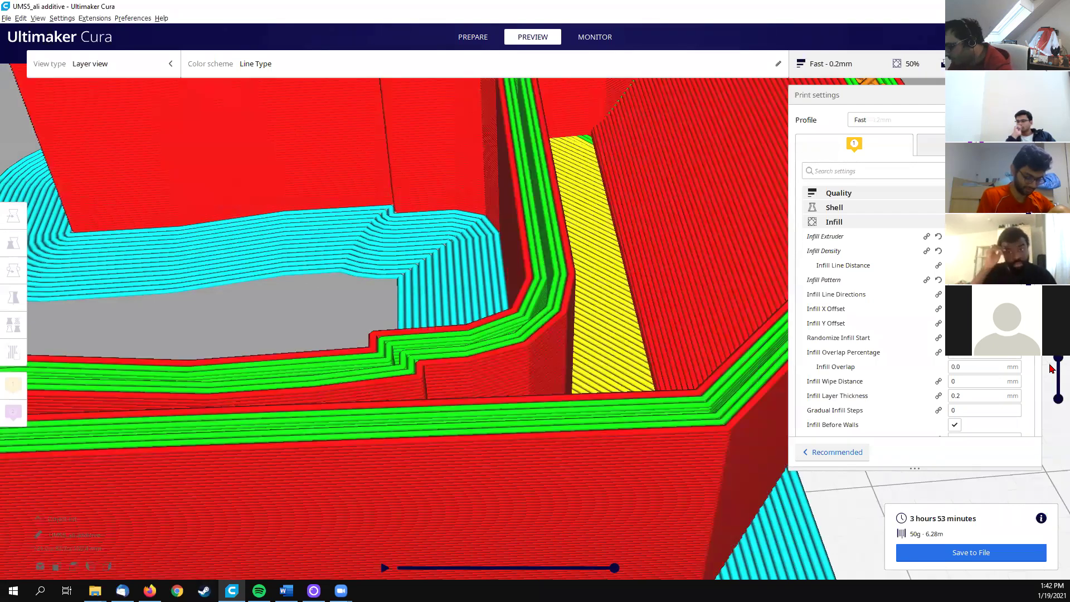
{"action": "key", "text": "Return"}
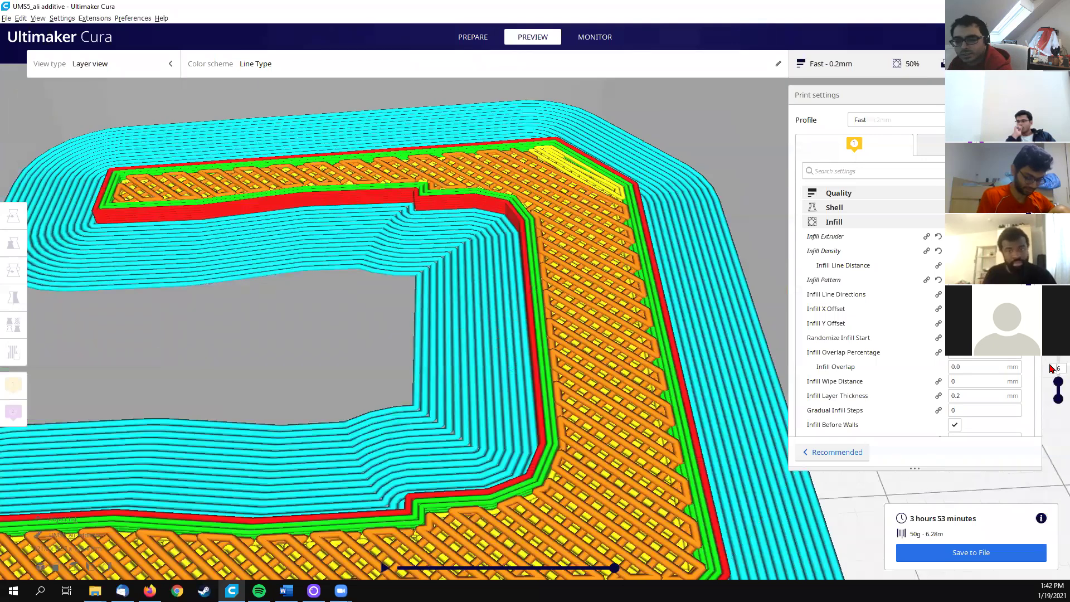
{"action": "type", "text": "5"}
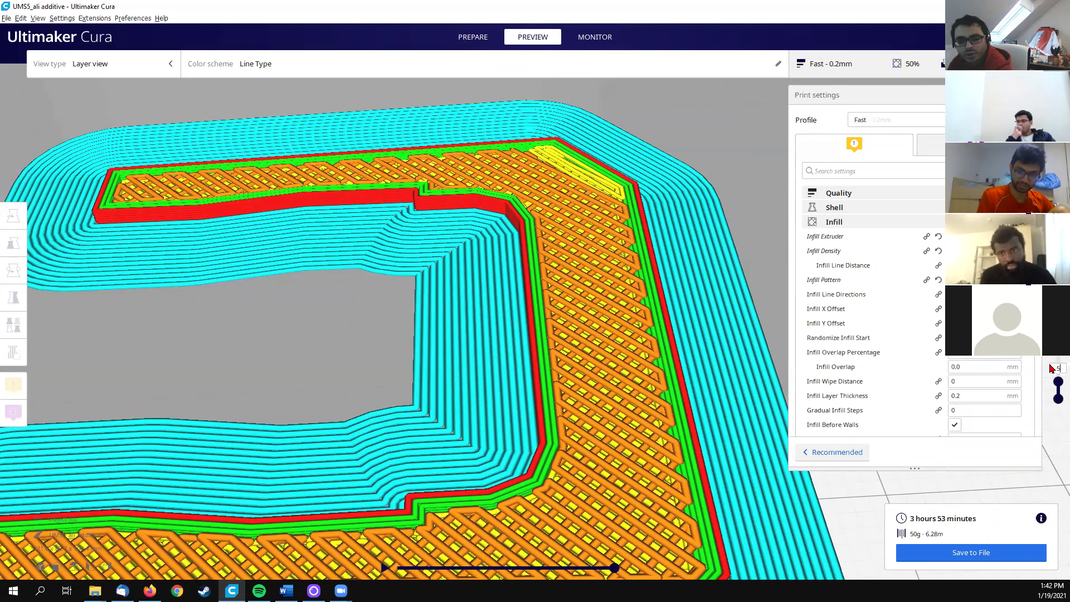
{"action": "key", "text": "Return"}
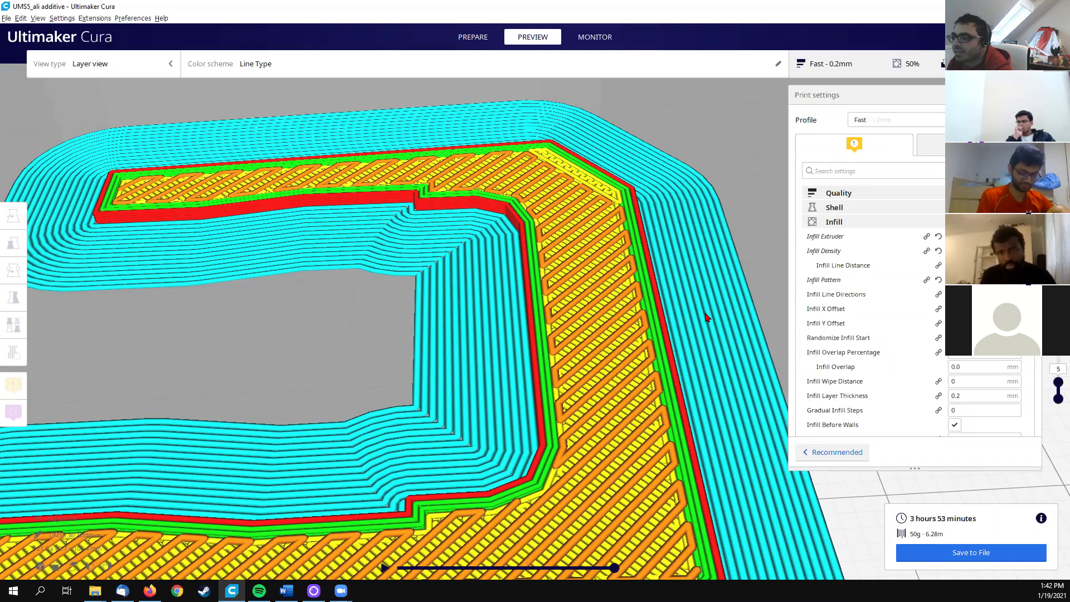
Step: Try a different Maximum Skin Angle for Expansion in a reslice checked at layer 5, and restore the setting's default of 90°
{"action": "scroll", "coordinate": [827, 318], "scroll_direction": "down", "scroll_amount": 2}
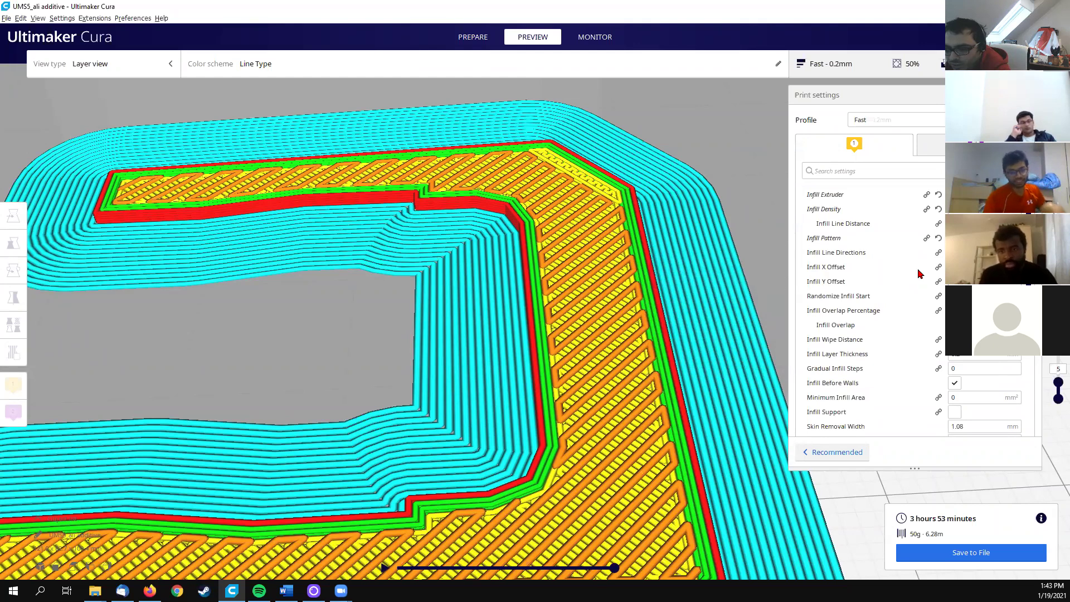
{"action": "scroll", "coordinate": [936, 294], "scroll_direction": "down", "scroll_amount": 2}
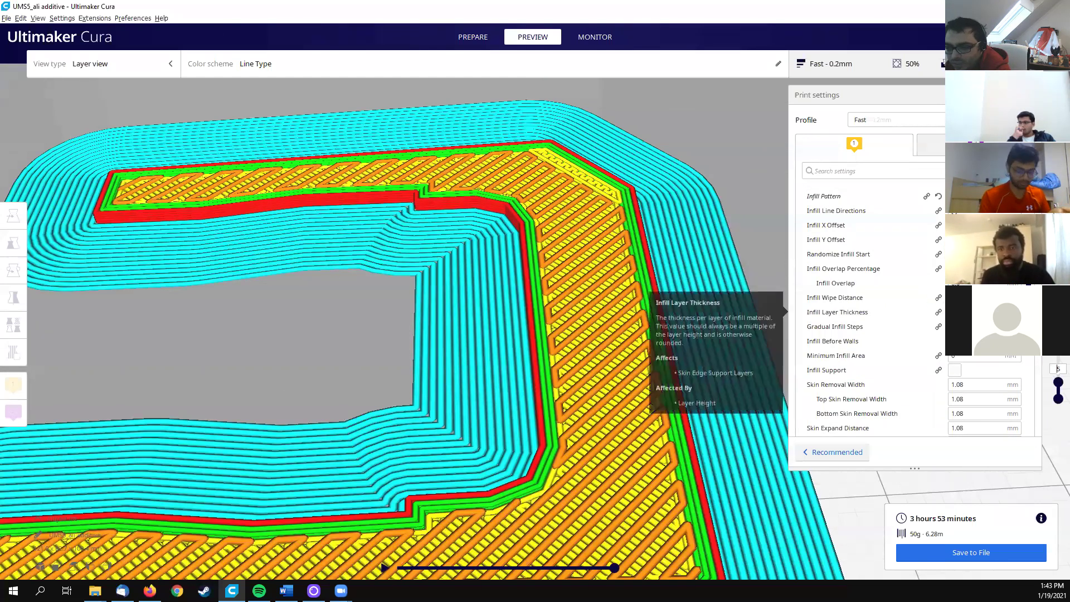
{"action": "scroll", "coordinate": [925, 301], "scroll_direction": "down", "scroll_amount": 2}
{"action": "scroll", "coordinate": [925, 301], "scroll_direction": "down", "scroll_amount": 4}
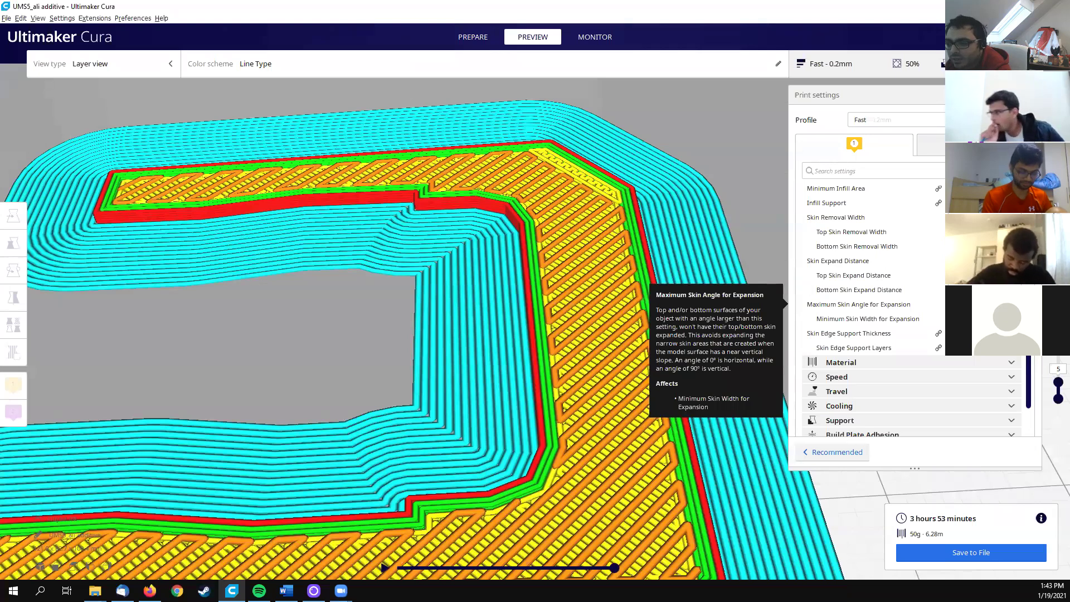
{"action": "key", "text": "BackSpace"}
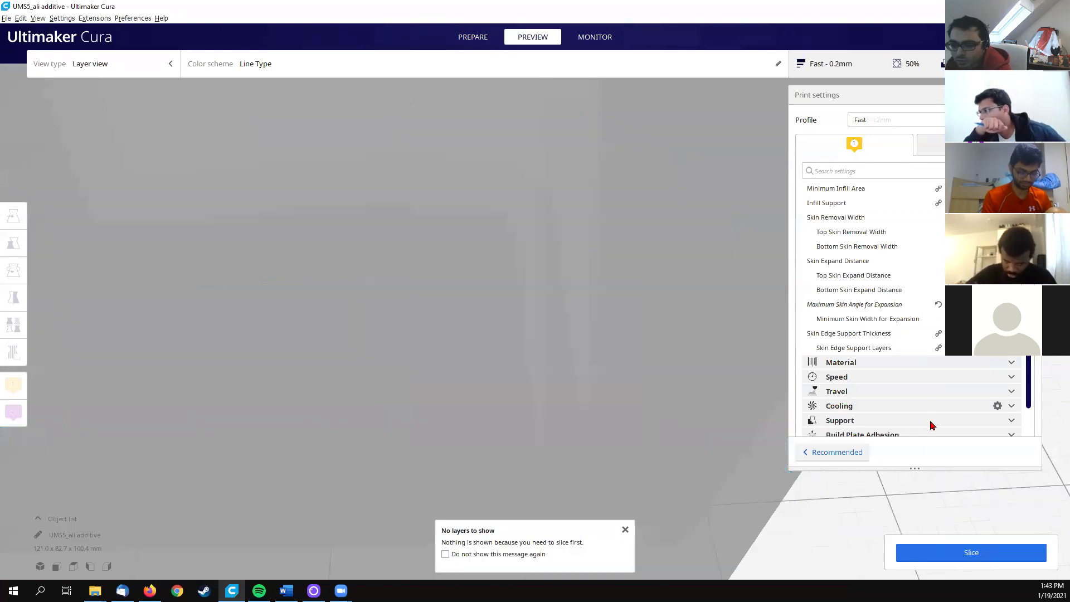
{"action": "left_click", "coordinate": [931, 547]}
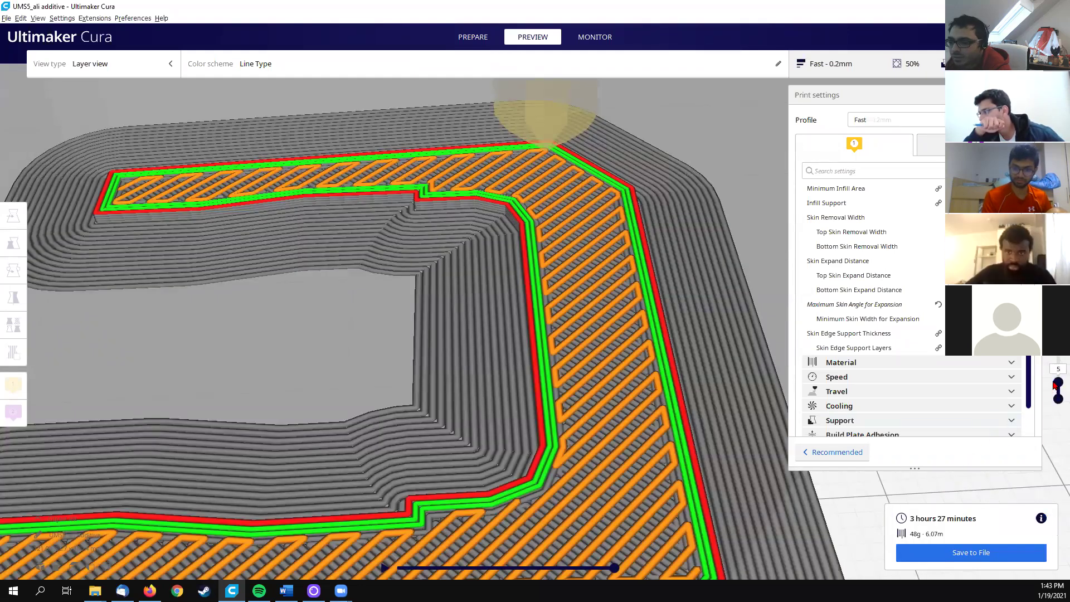
{"action": "left_click_drag", "start_coordinate": [1054, 375], "coordinate": [1055, 378]}
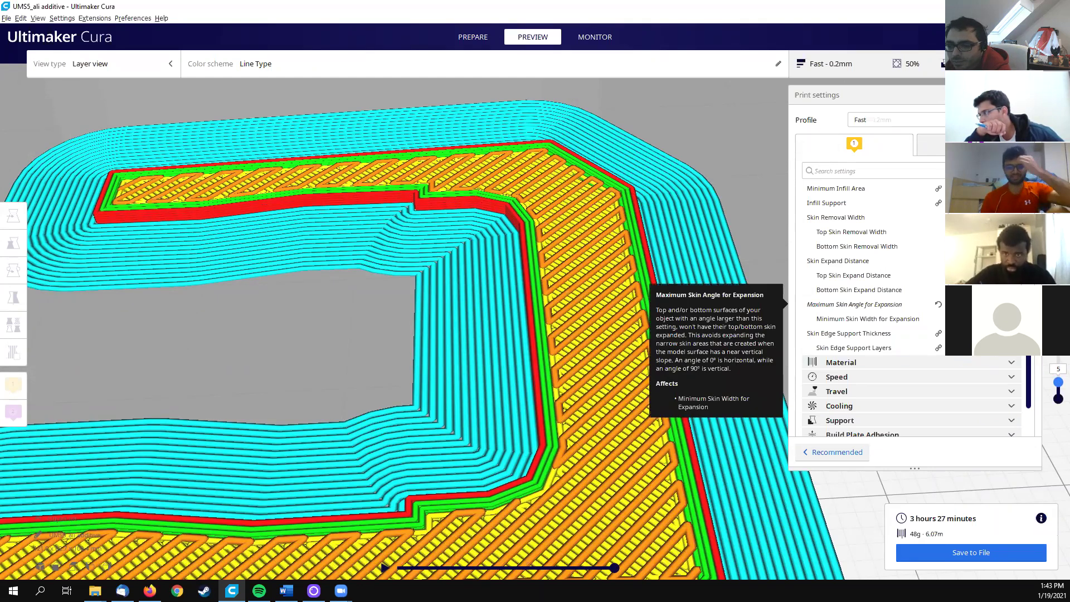
{"action": "left_click", "coordinate": [982, 304]}
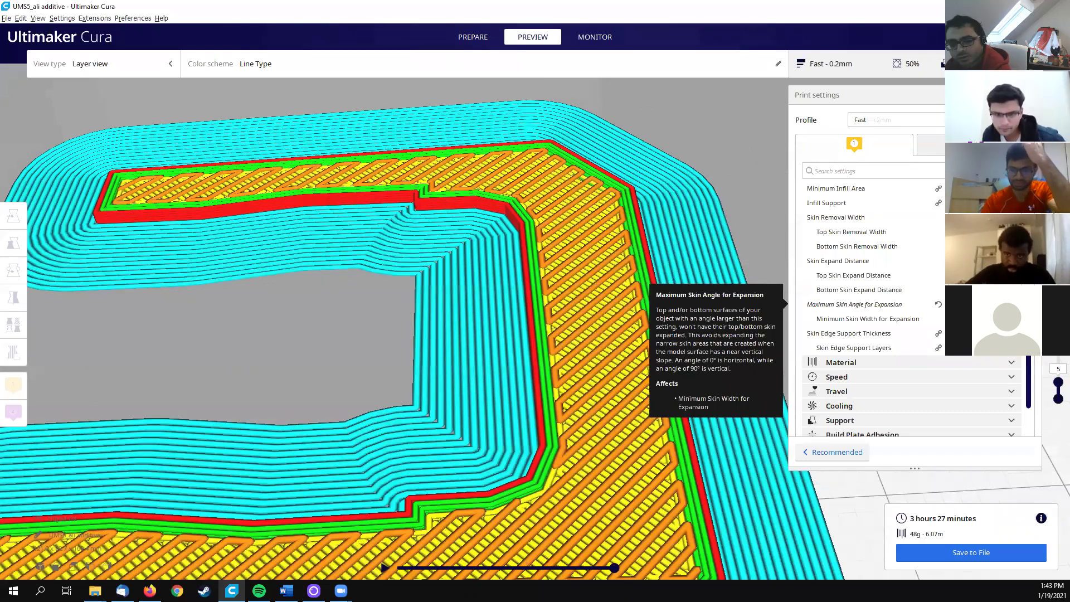
{"action": "left_click", "coordinate": [938, 304]}
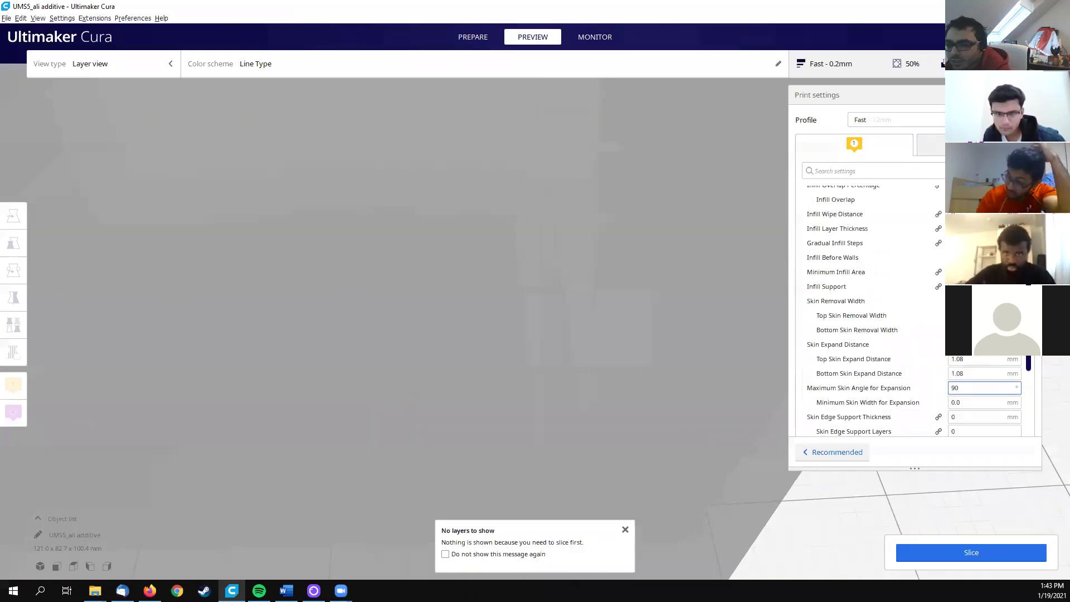
Step: Override Infill Line Directions with a custom angle, reslice the model, and redisplay layer 5 with the layers beneath it
{"action": "scroll", "coordinate": [938, 304], "scroll_direction": "up", "scroll_amount": 2}
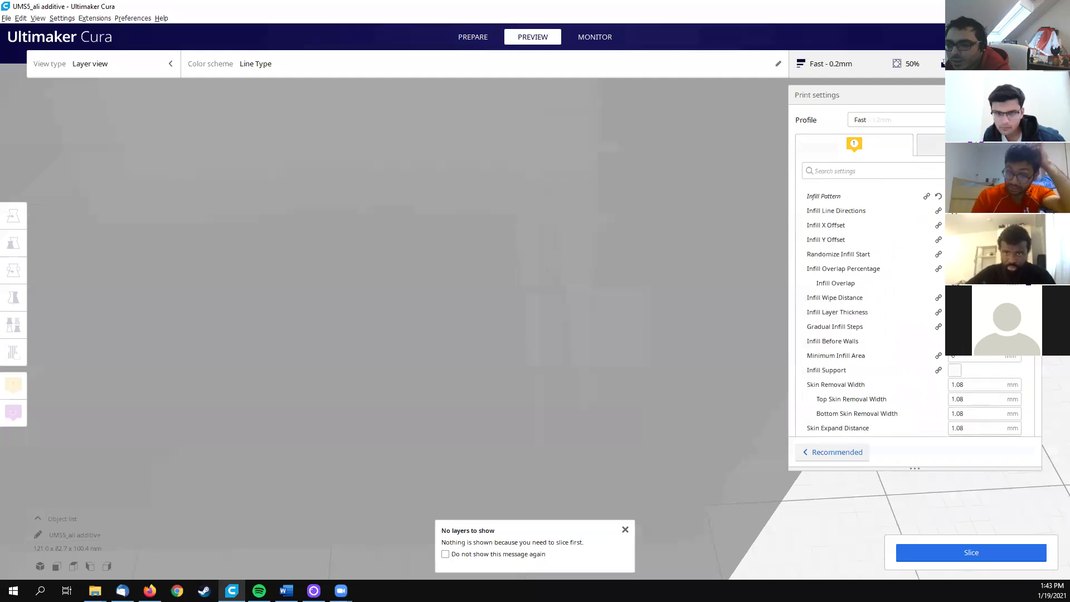
{"action": "scroll", "coordinate": [869, 312], "scroll_direction": "up", "scroll_amount": 1}
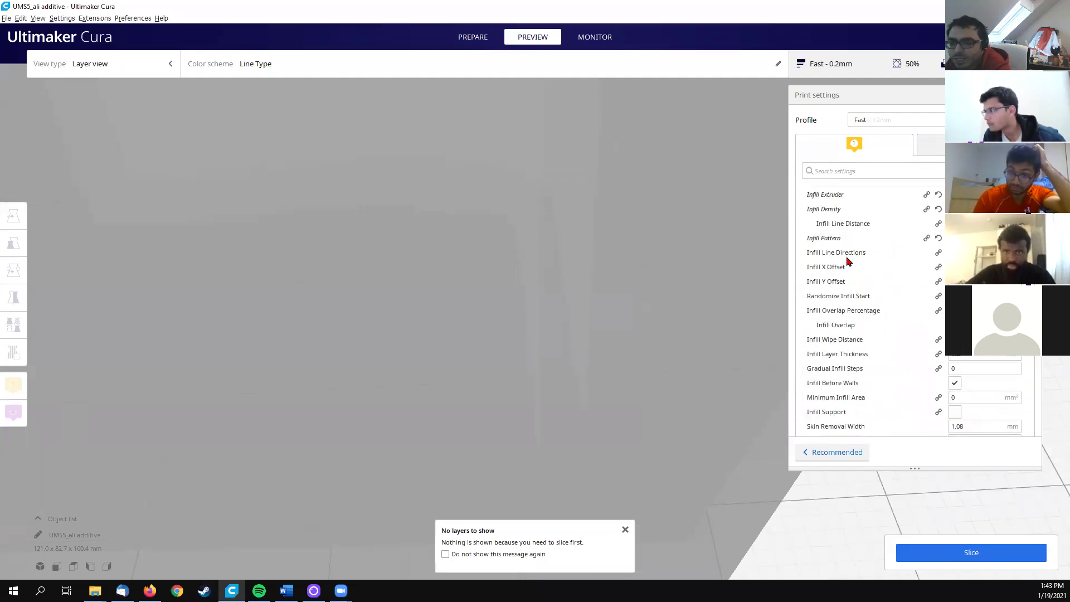
{"action": "mouse_move", "coordinate": [836, 255]}
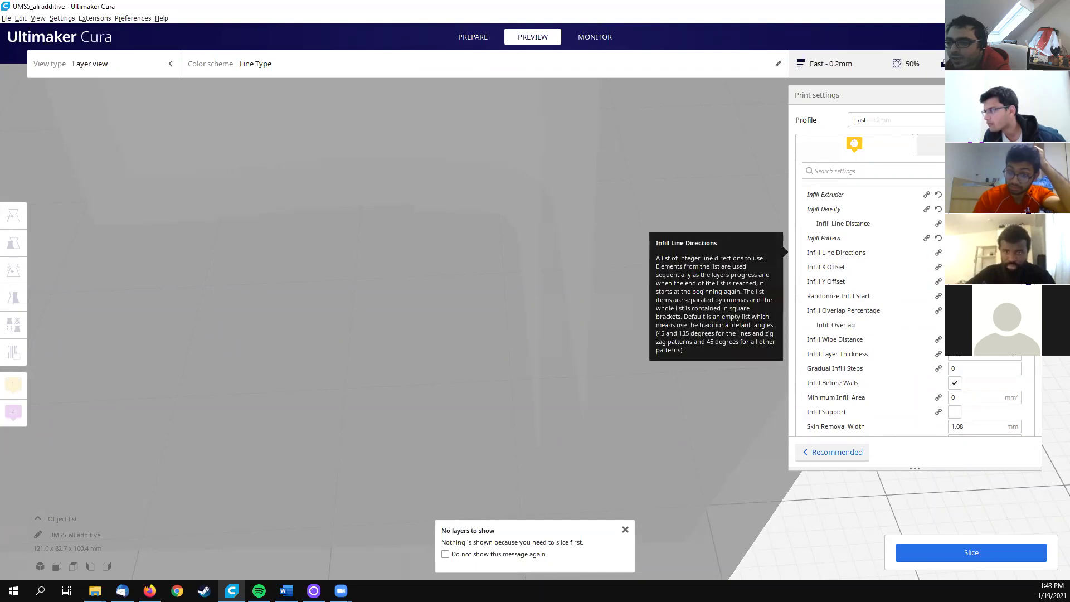
{"action": "type", "text": "0"}
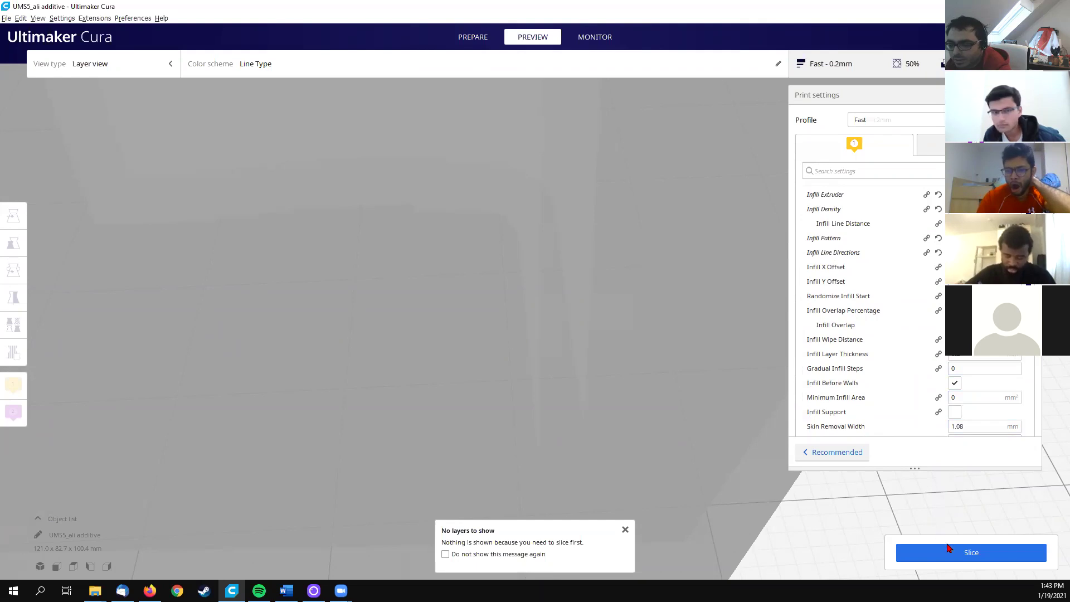
{"action": "left_click", "coordinate": [947, 552]}
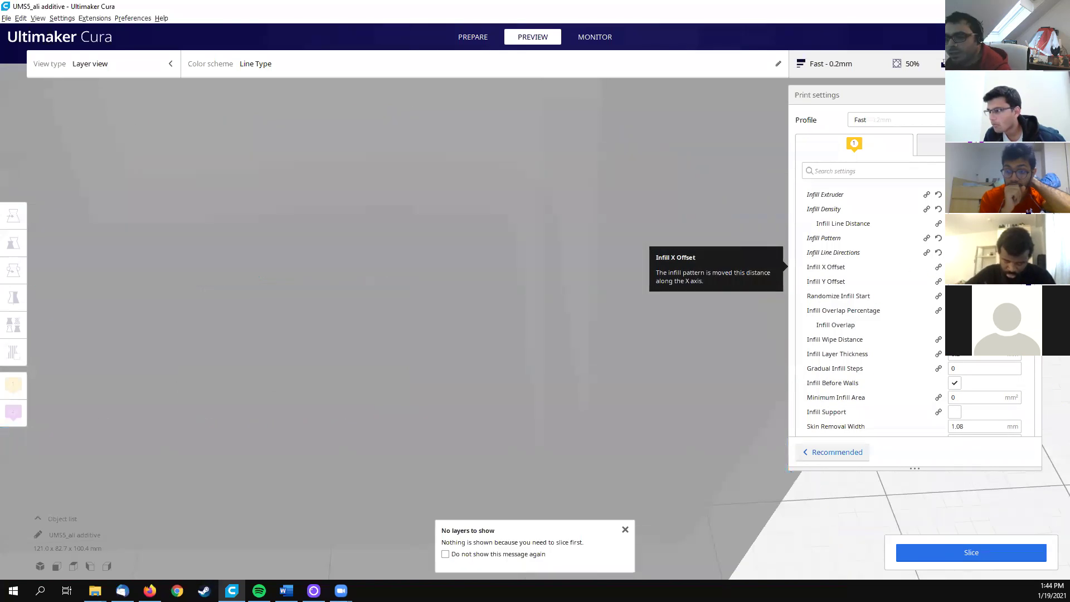
{"action": "left_click", "coordinate": [948, 539]}
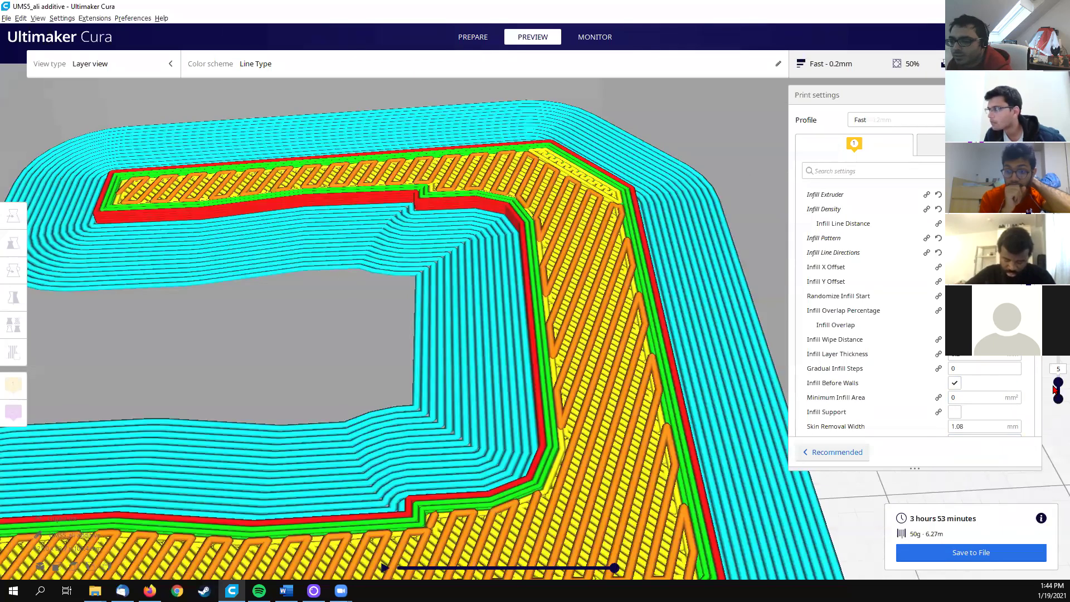
Step: Step the preview from layer 5 up to layer 7 and back to layer 6 to compare the infill line directions
{"action": "key", "text": "Up"}
{"action": "key", "text": "Up"}
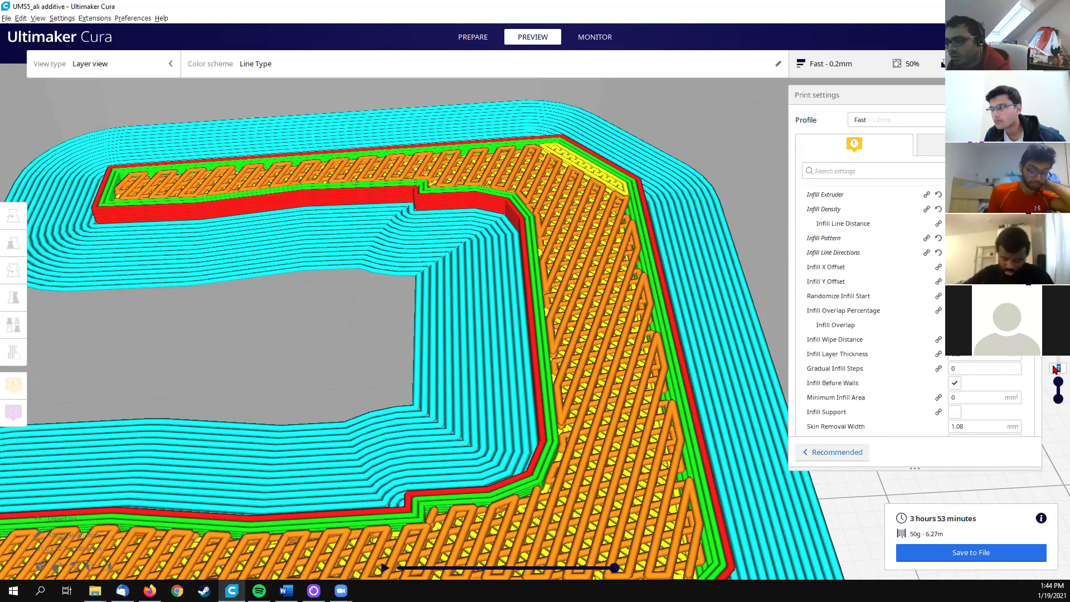
{"action": "key", "text": "Down"}
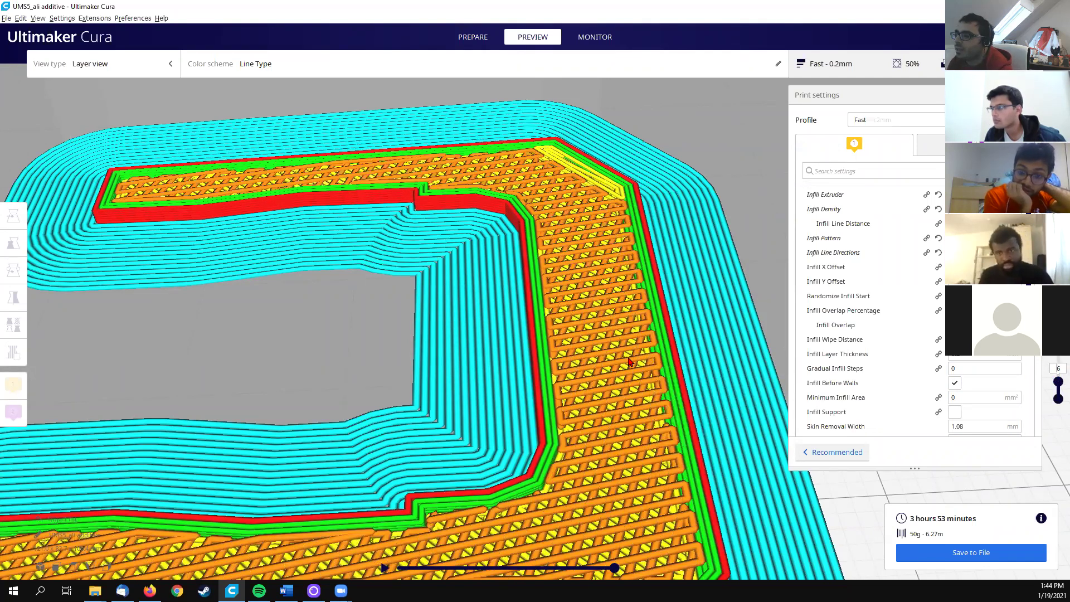
Step: Look through the remaining Infill settings down to the skin edge support options, and collapse the Infill category
{"action": "mouse_move", "coordinate": [869, 253]}
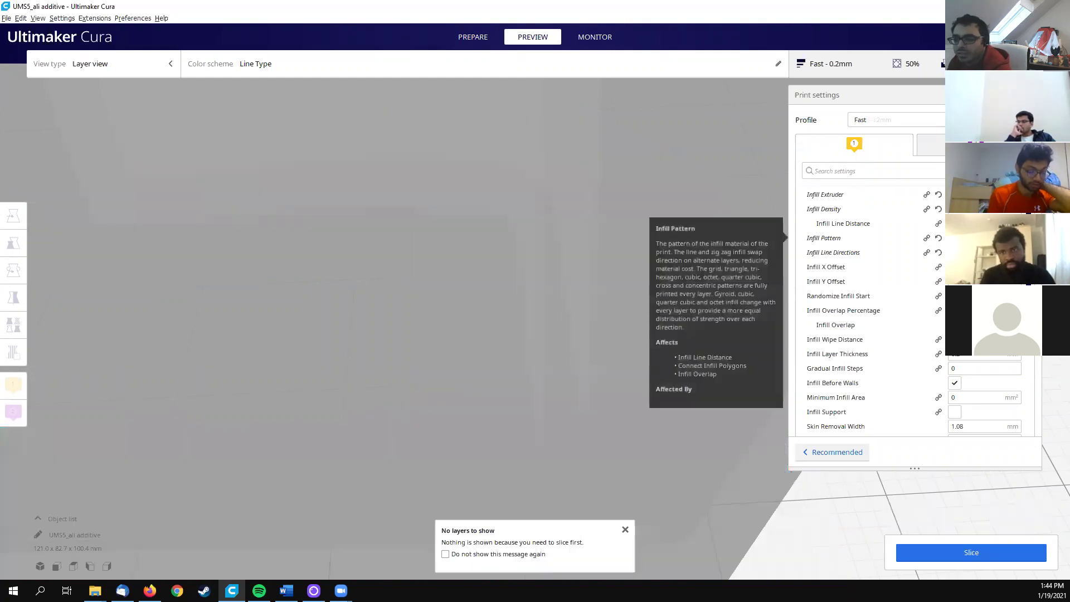
{"action": "scroll", "coordinate": [869, 312], "scroll_direction": "down", "scroll_amount": 5}
{"action": "scroll", "coordinate": [869, 291], "scroll_direction": "down", "scroll_amount": 1}
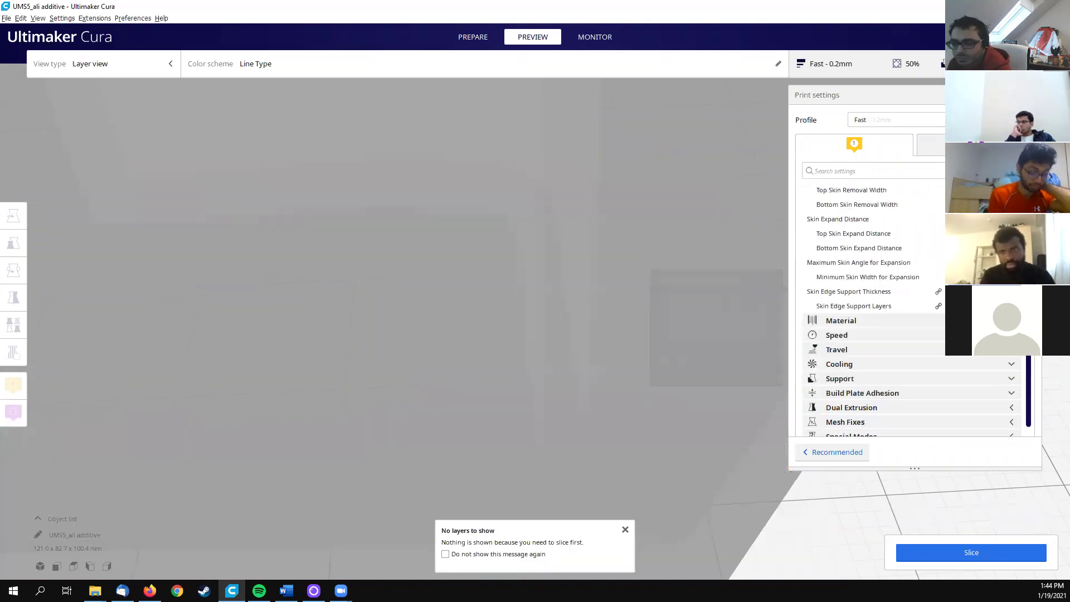
{"action": "mouse_move", "coordinate": [869, 291]}
{"action": "scroll", "coordinate": [870, 237], "scroll_direction": "up", "scroll_amount": 10}
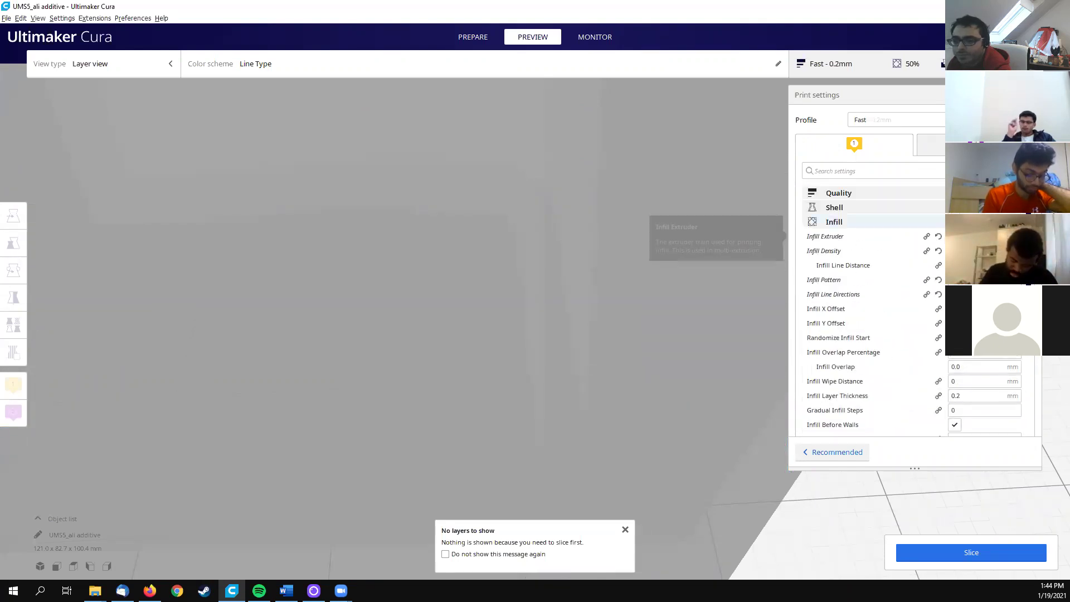
{"action": "left_click", "coordinate": [841, 222]}
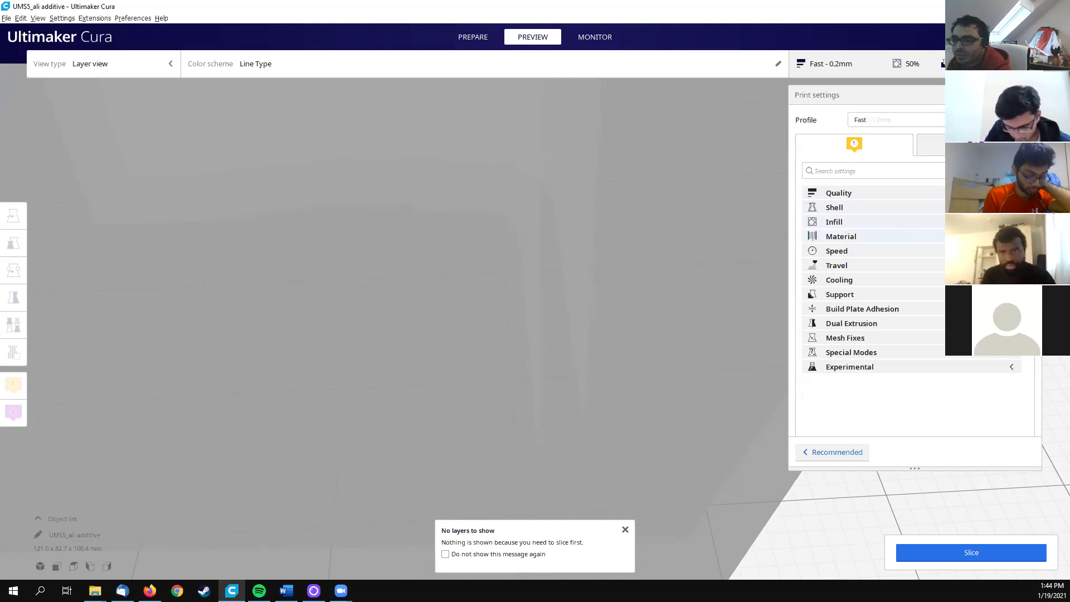
Step: Override the Printing Temperature in the Material settings and reslice the model
{"action": "left_click", "coordinate": [920, 236]}
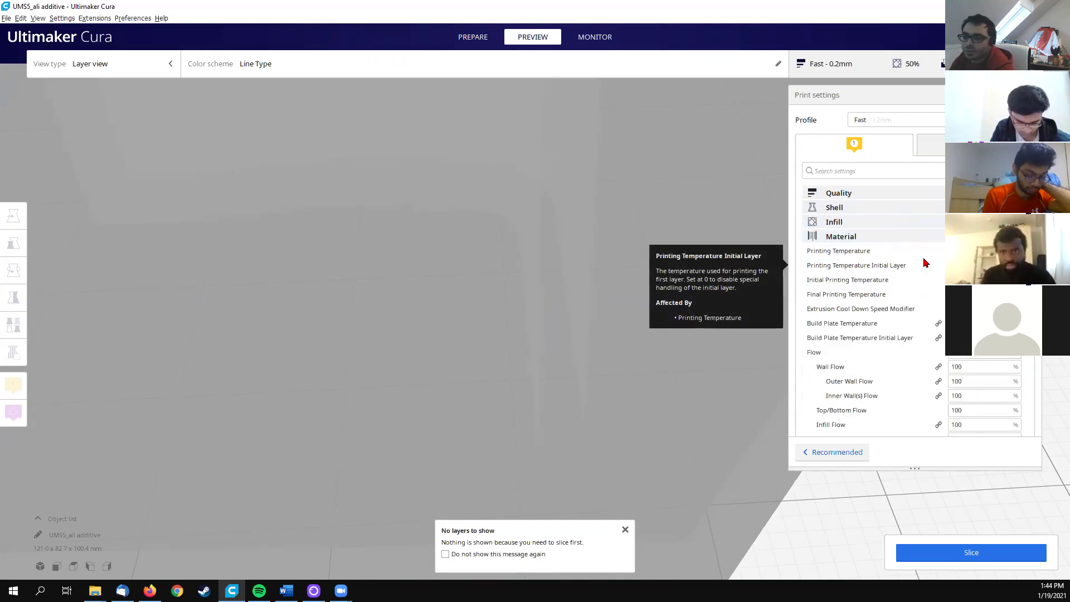
{"action": "mouse_move", "coordinate": [924, 256]}
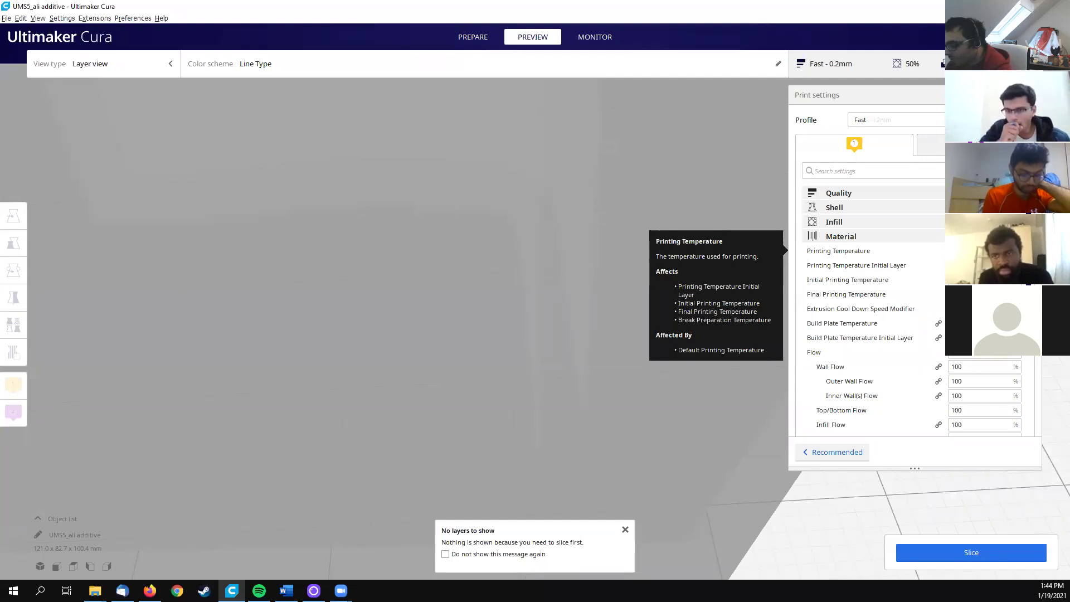
{"action": "key", "text": "BackSpace"}
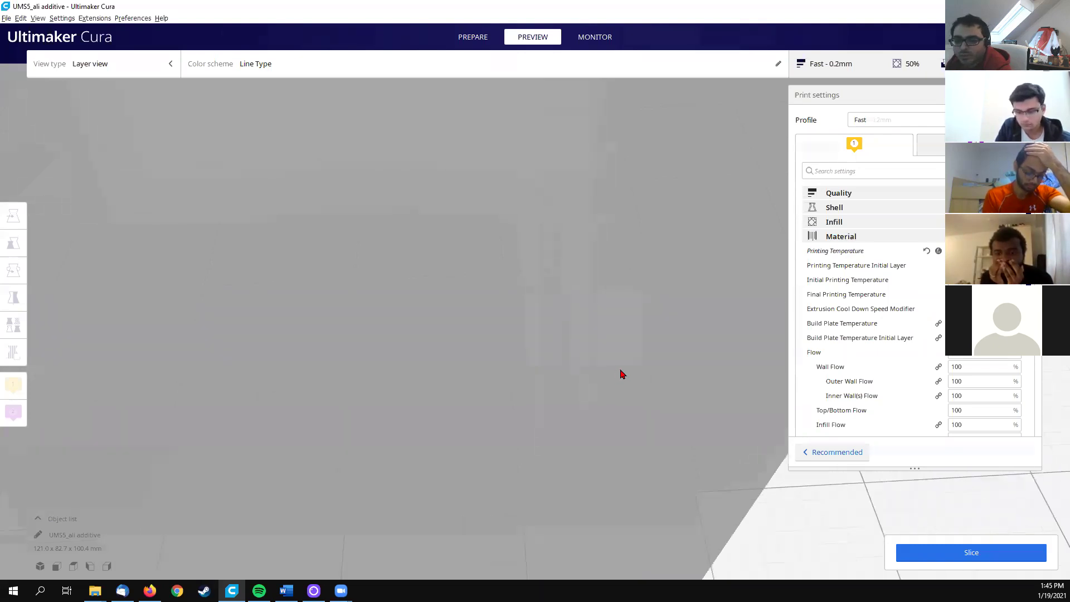
{"action": "scroll", "coordinate": [621, 373], "scroll_direction": "down", "scroll_amount": 5}
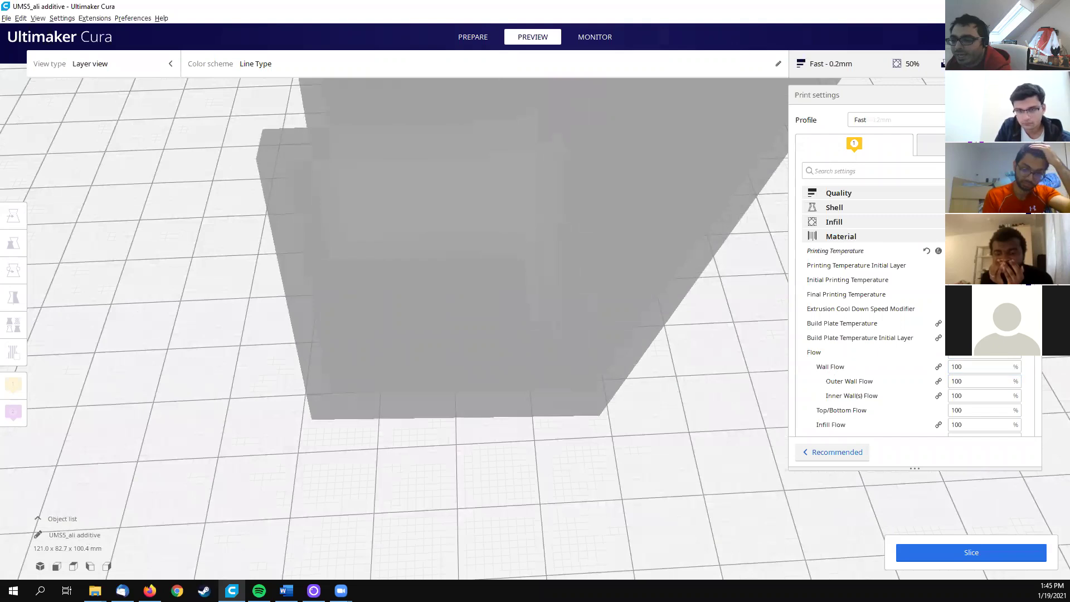
{"action": "left_click", "coordinate": [962, 550]}
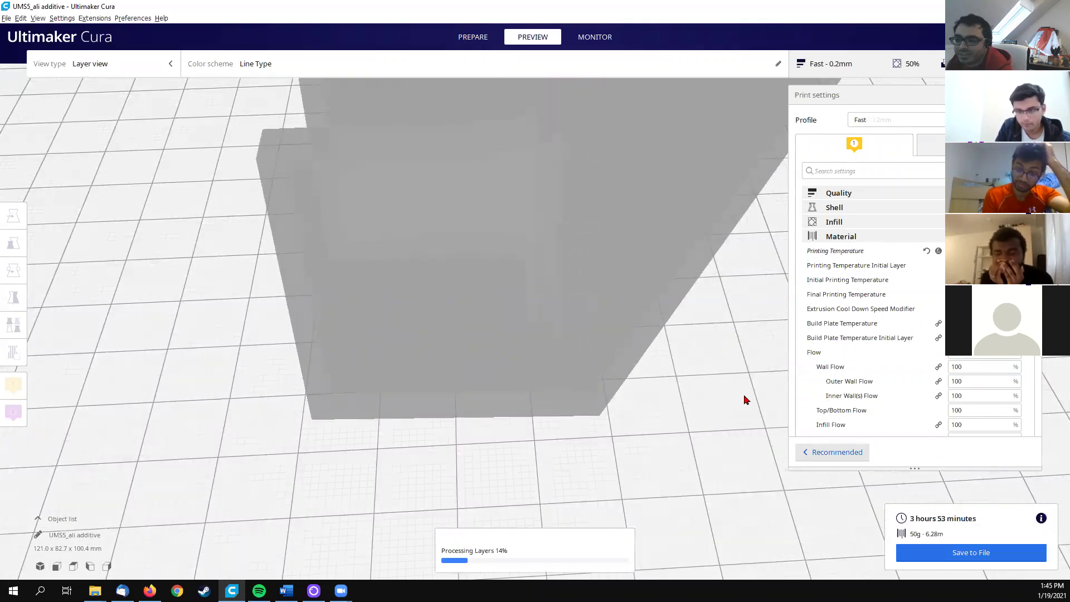
{"action": "scroll", "coordinate": [746, 399], "scroll_direction": "down", "scroll_amount": 6}
{"action": "scroll", "coordinate": [596, 327], "scroll_direction": "up", "scroll_amount": 2}
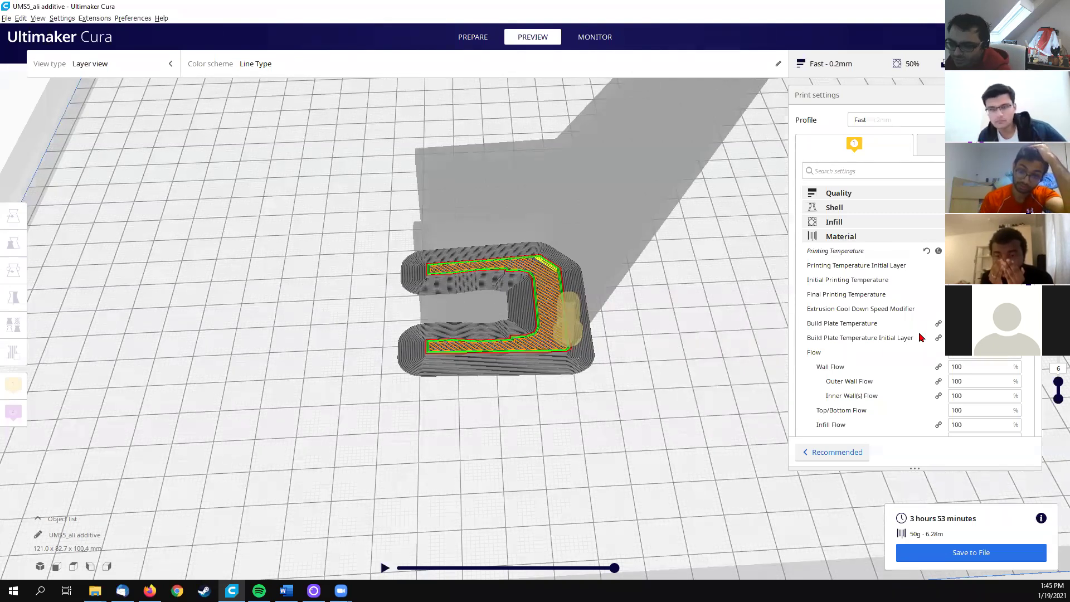
Step: Read the build plate temperature and Flow descriptions, and try overall Flow values of 102, 105 and 103%
{"action": "mouse_move", "coordinate": [913, 324]}
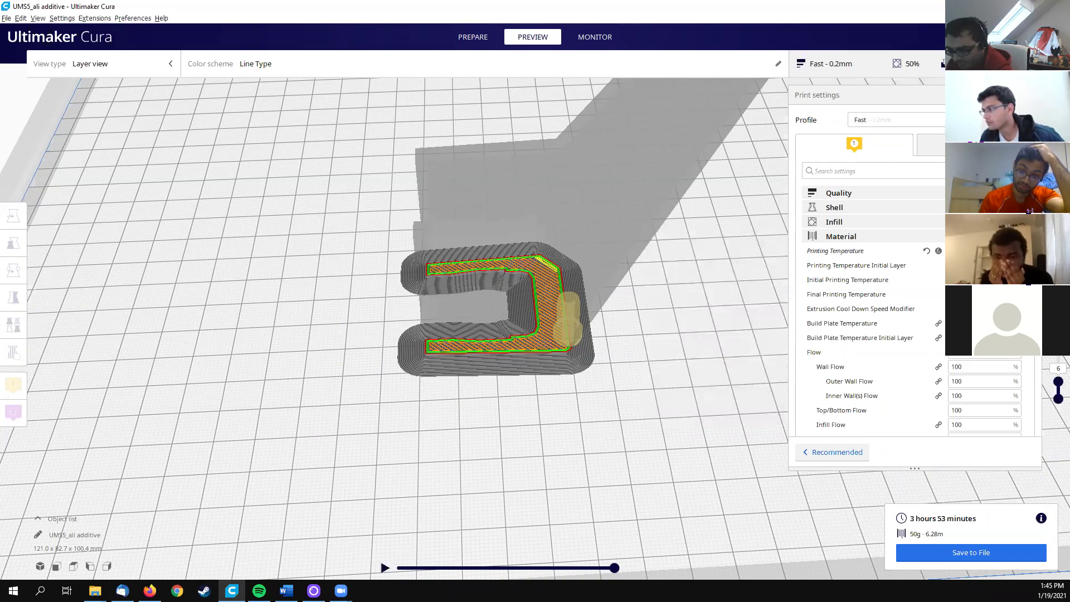
{"action": "mouse_move", "coordinate": [869, 338]}
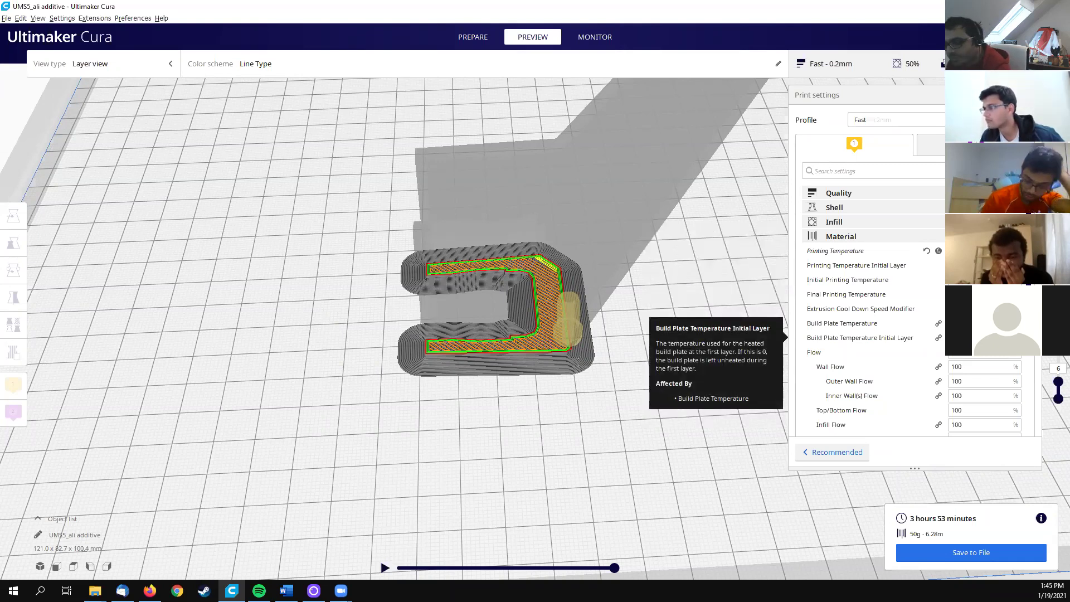
{"action": "mouse_move", "coordinate": [847, 353]}
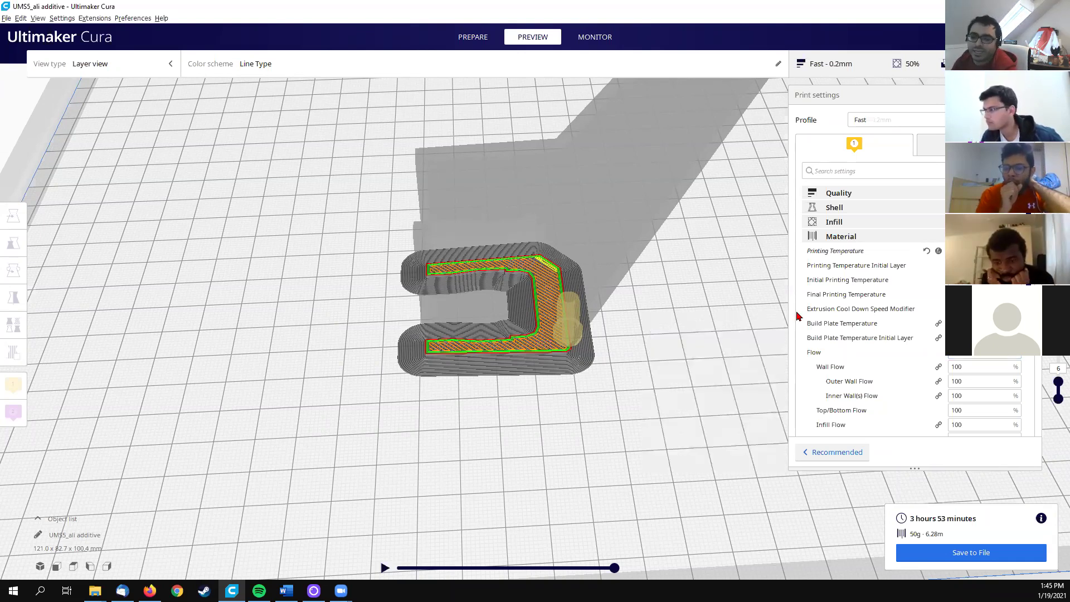
{"action": "scroll", "coordinate": [541, 332], "scroll_direction": "up", "scroll_amount": 2}
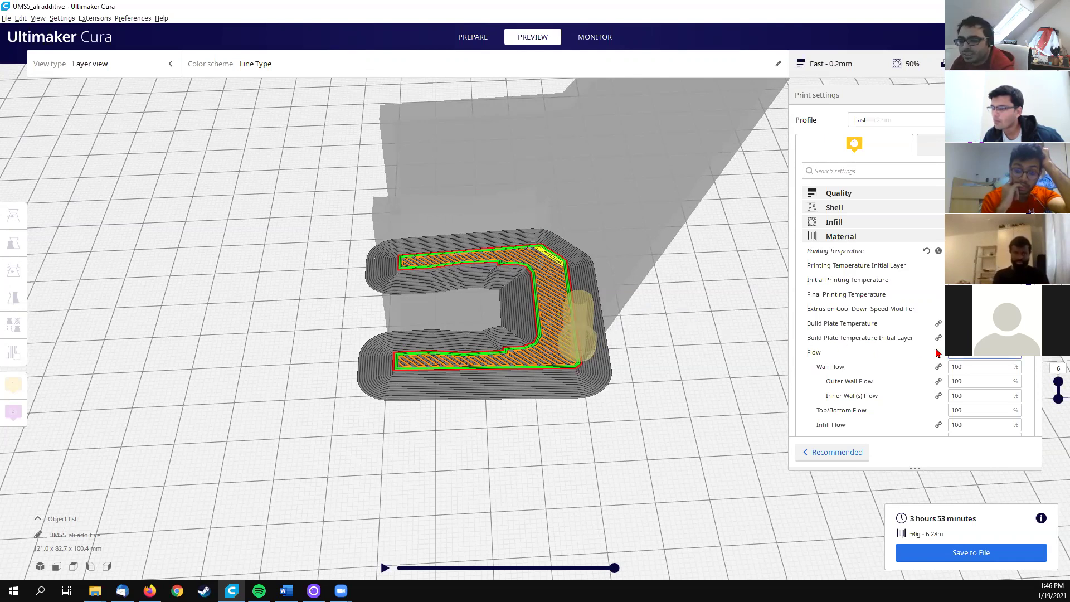
{"action": "mouse_move", "coordinate": [938, 352]}
{"action": "key", "text": "BackSpace"}
{"action": "type", "text": "1"}
{"action": "key", "text": "BackSpace"}
{"action": "type", "text": "2"}
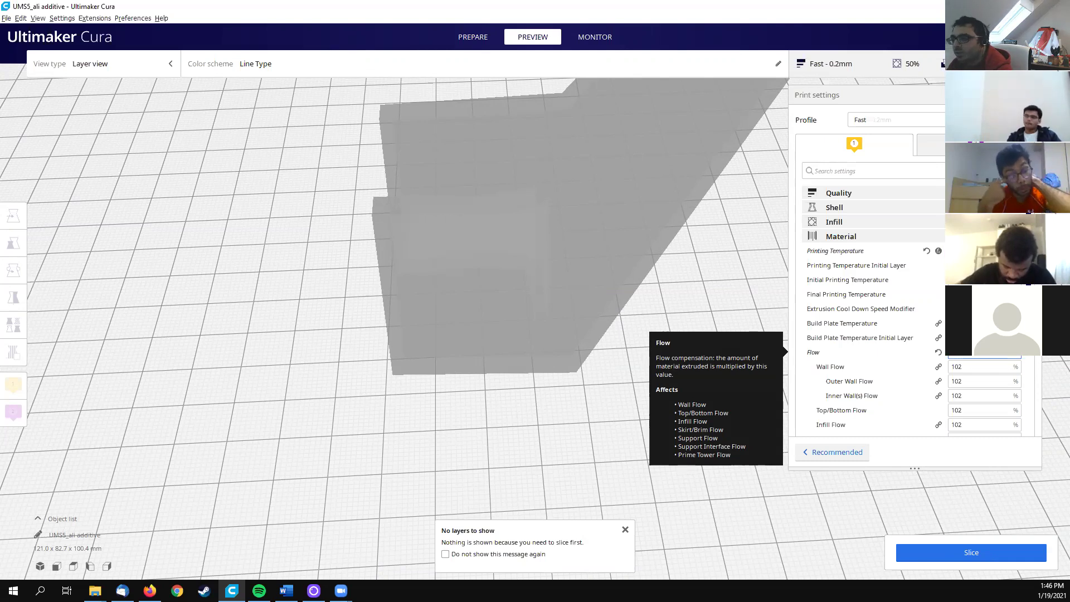
{"action": "key", "text": "BackSpace"}
{"action": "type", "text": "5"}
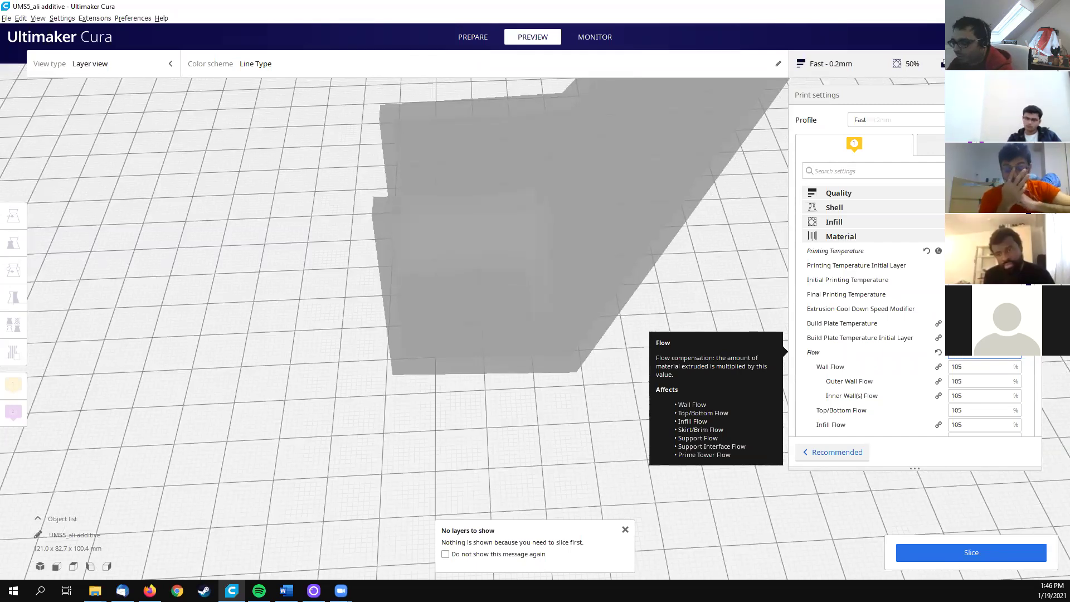
{"action": "key", "text": "BackSpace"}
{"action": "type", "text": "3"}
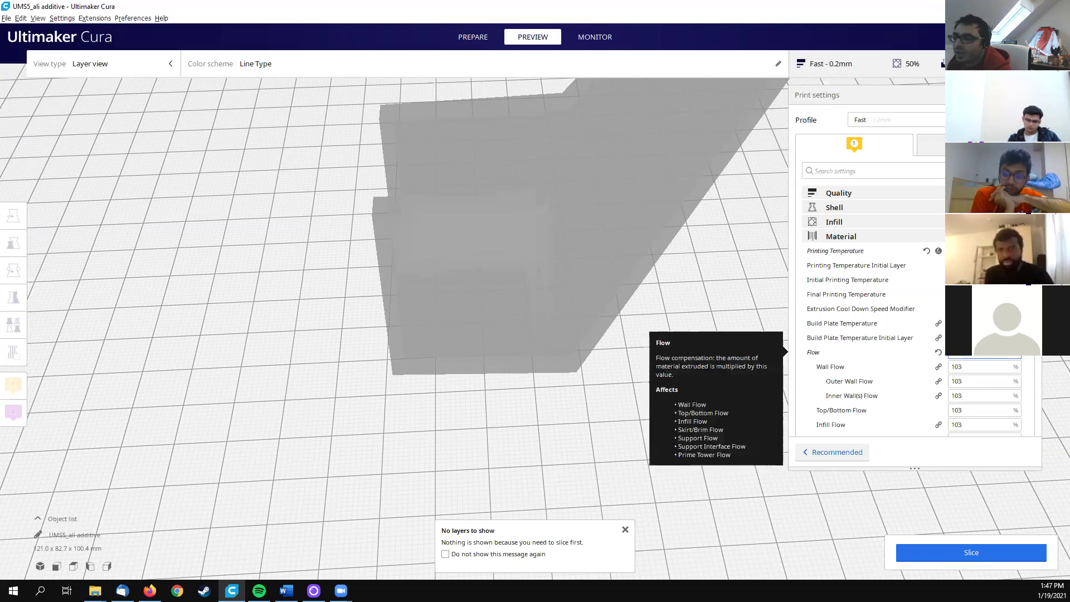
Step: Set the overall Flow in the Material settings to 101%
{"action": "left_click", "coordinate": [971, 366]}
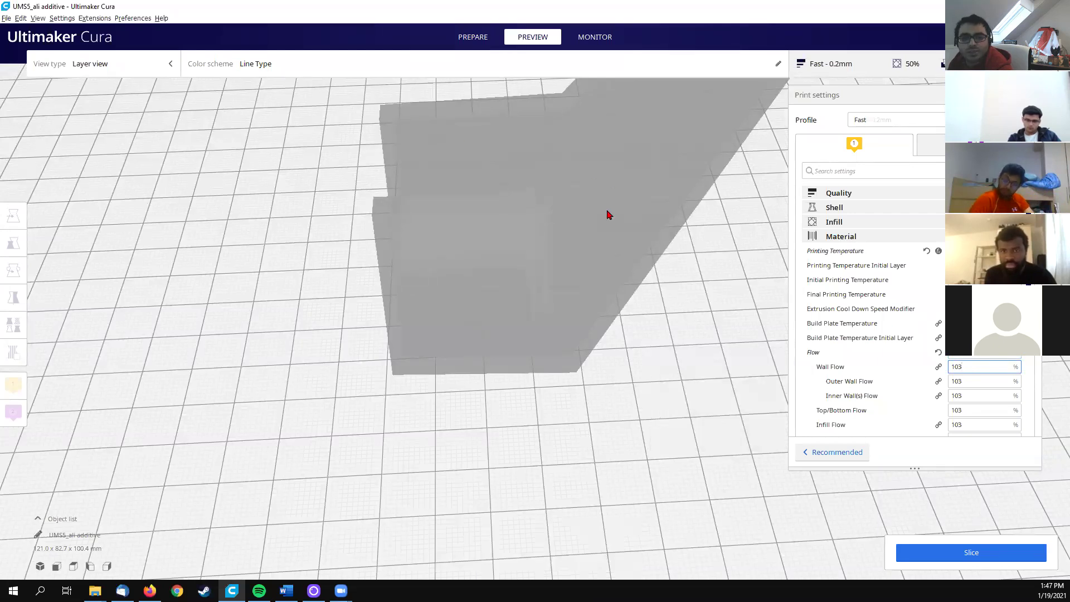
{"action": "scroll", "coordinate": [880, 339], "scroll_direction": "down", "scroll_amount": 1}
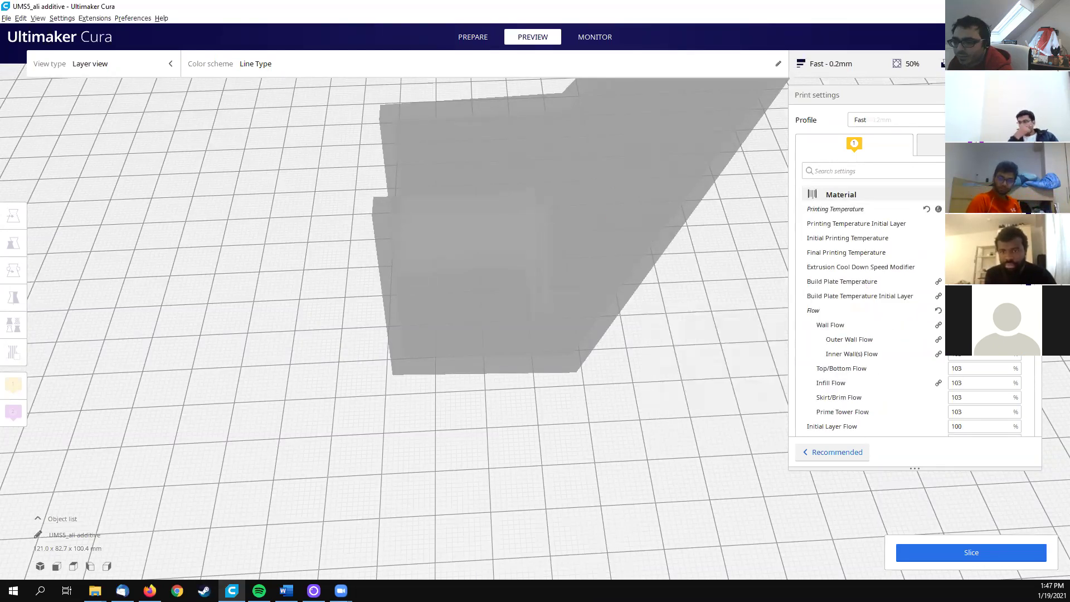
{"action": "key", "text": "BackSpace"}
{"action": "type", "text": "1"}
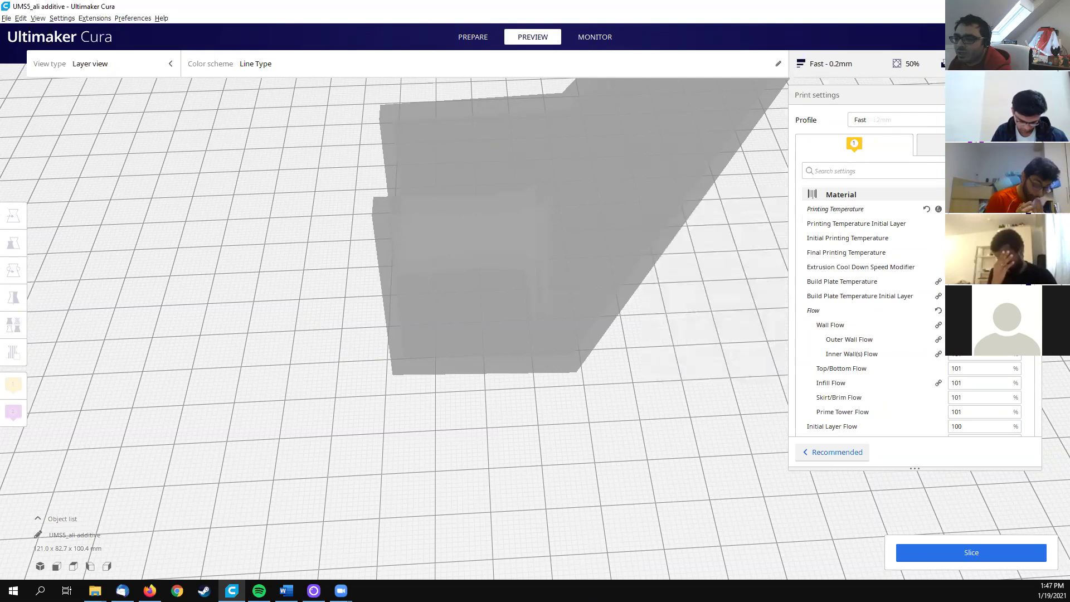
Step: Review the last Material settings, collapse that category and expand the Speed settings
{"action": "scroll", "coordinate": [858, 296], "scroll_direction": "down", "scroll_amount": 3}
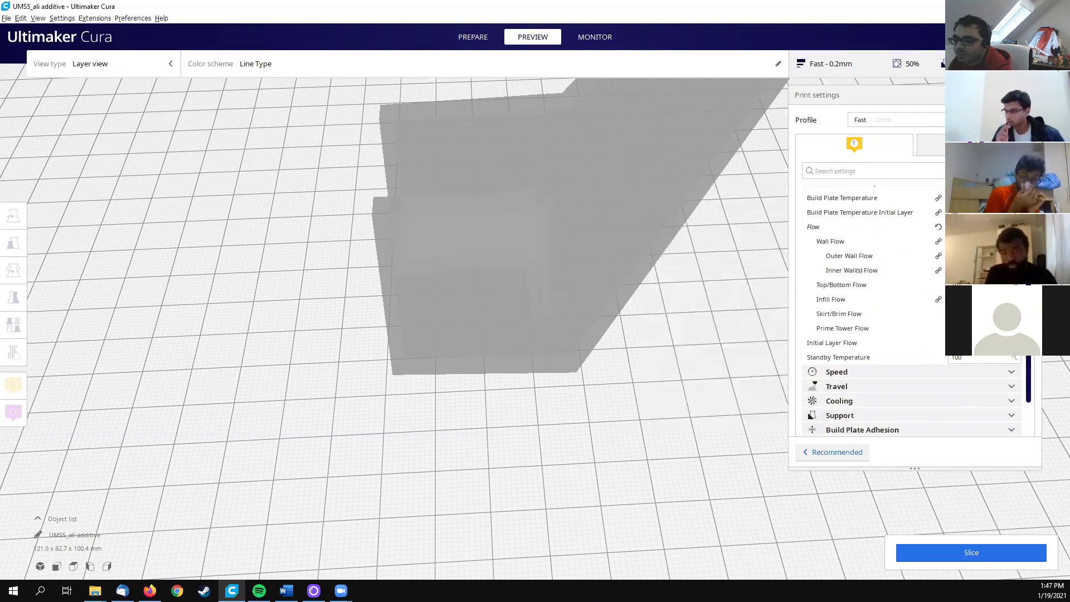
{"action": "scroll", "coordinate": [869, 312], "scroll_direction": "up", "scroll_amount": 4}
{"action": "left_click", "coordinate": [840, 237]}
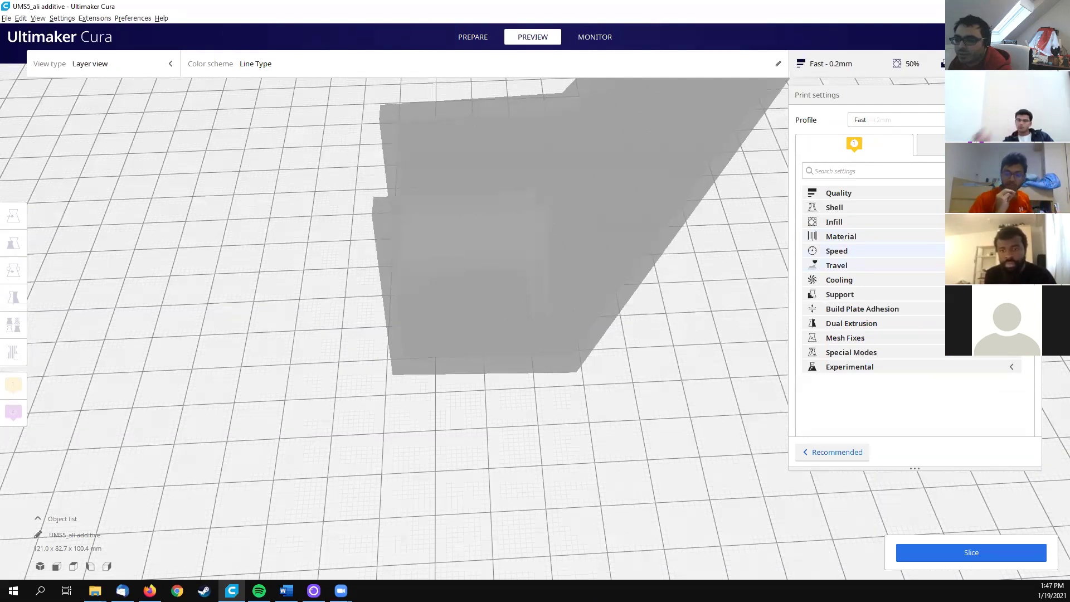
{"action": "left_click", "coordinate": [908, 251]}
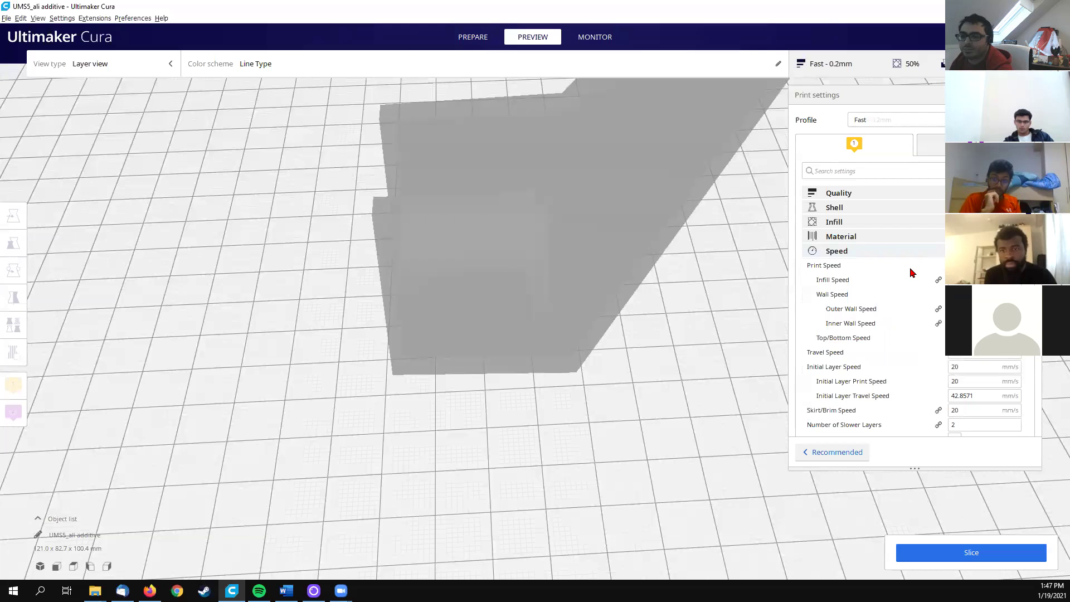
Step: Reslice the model and raise the preview's top layer to show the walls of the model's lower section
{"action": "scroll", "coordinate": [708, 320], "scroll_direction": "down", "scroll_amount": 5}
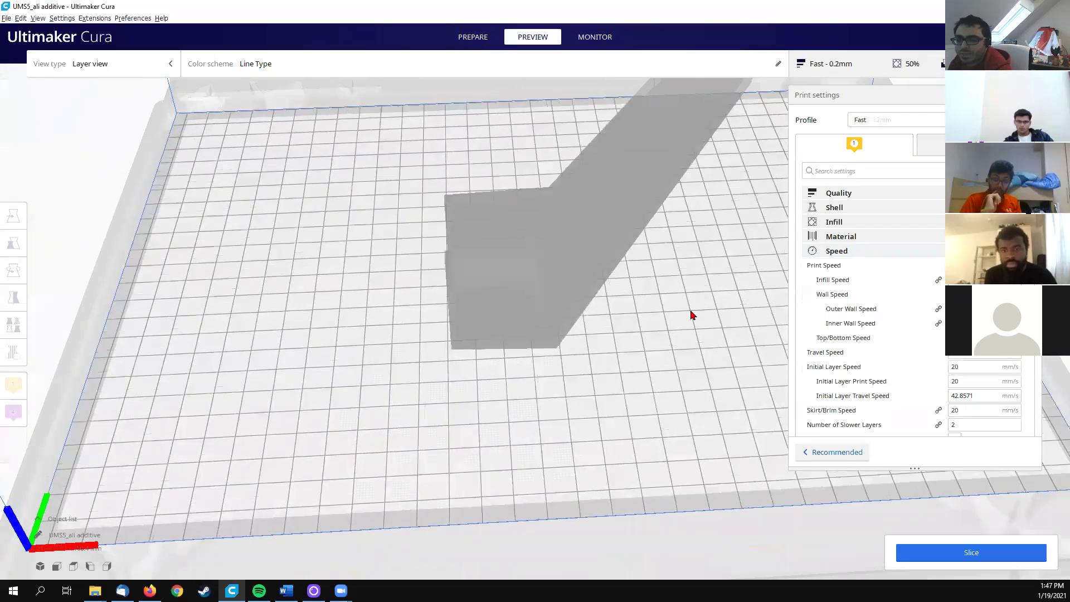
{"action": "scroll", "coordinate": [724, 289], "scroll_direction": "down", "scroll_amount": 3}
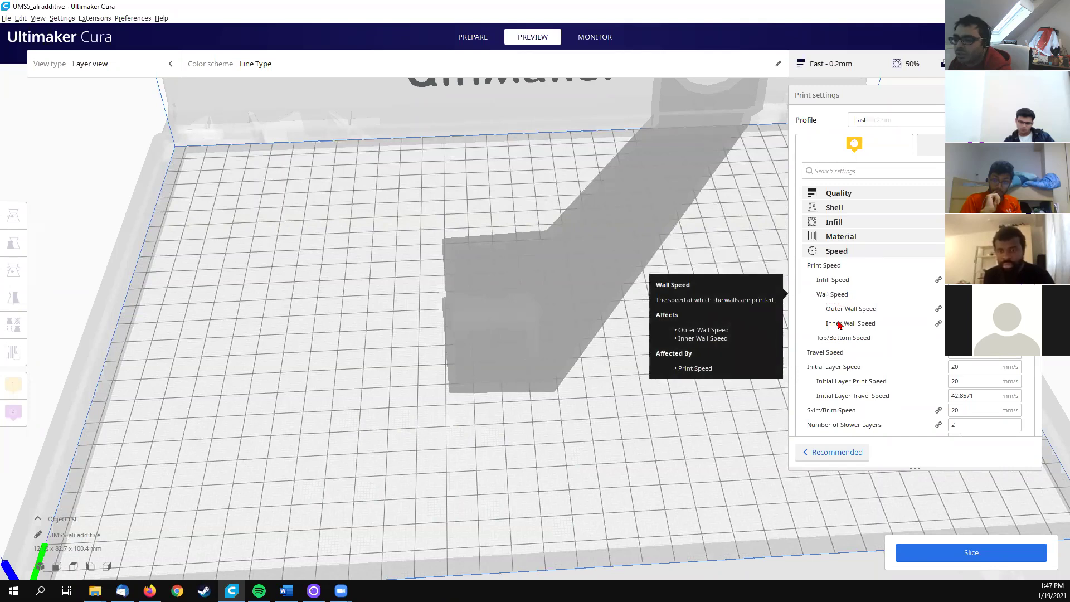
{"action": "left_click", "coordinate": [927, 552]}
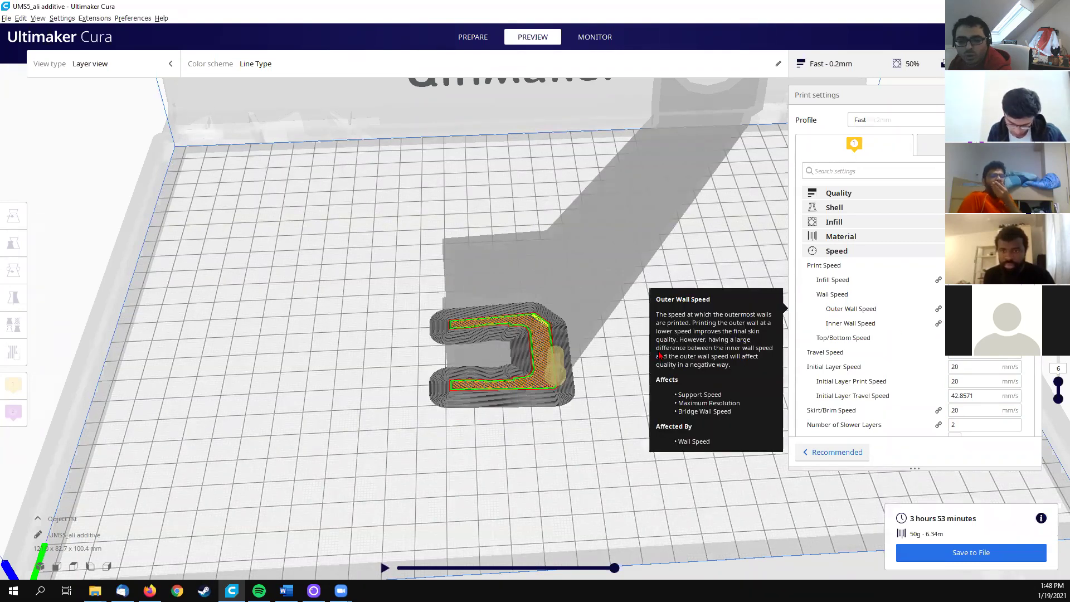
{"action": "scroll", "coordinate": [634, 349], "scroll_direction": "up", "scroll_amount": 4}
{"action": "left_click_drag", "start_coordinate": [1058, 382], "coordinate": [1056, 351]}
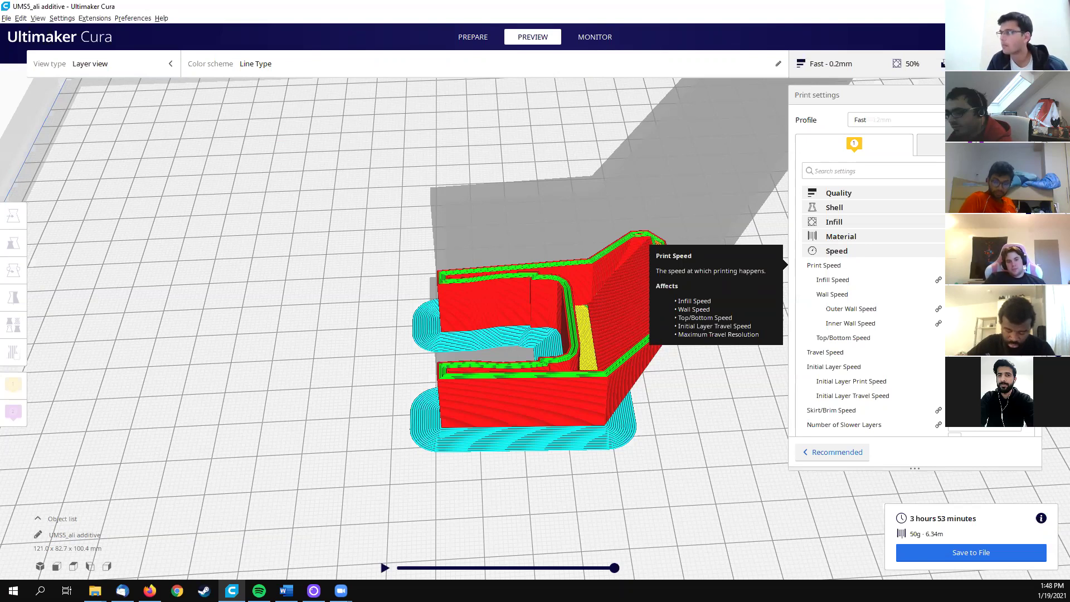
Step: Try a different Print Speed, restore the setting's default, and reslice the model
{"action": "key", "text": "BackSpace"}
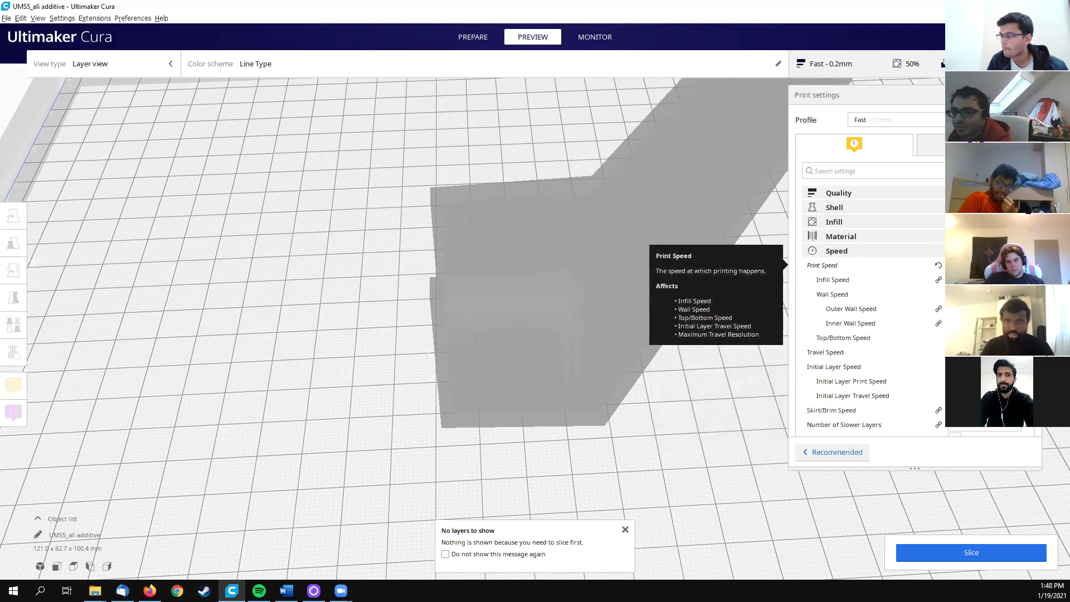
{"action": "left_click", "coordinate": [938, 265]}
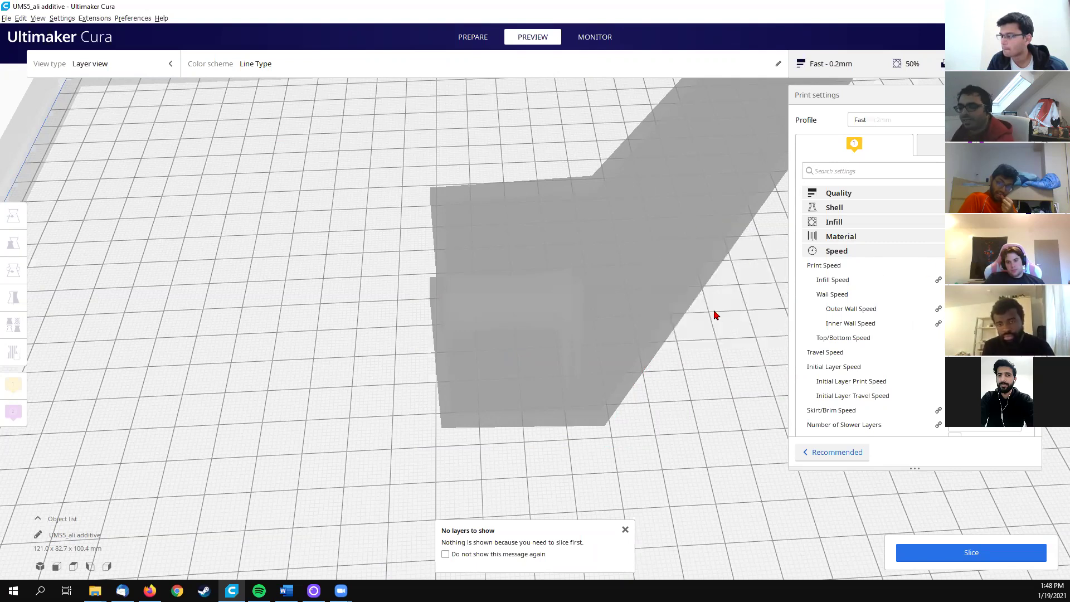
{"action": "left_click", "coordinate": [920, 552]}
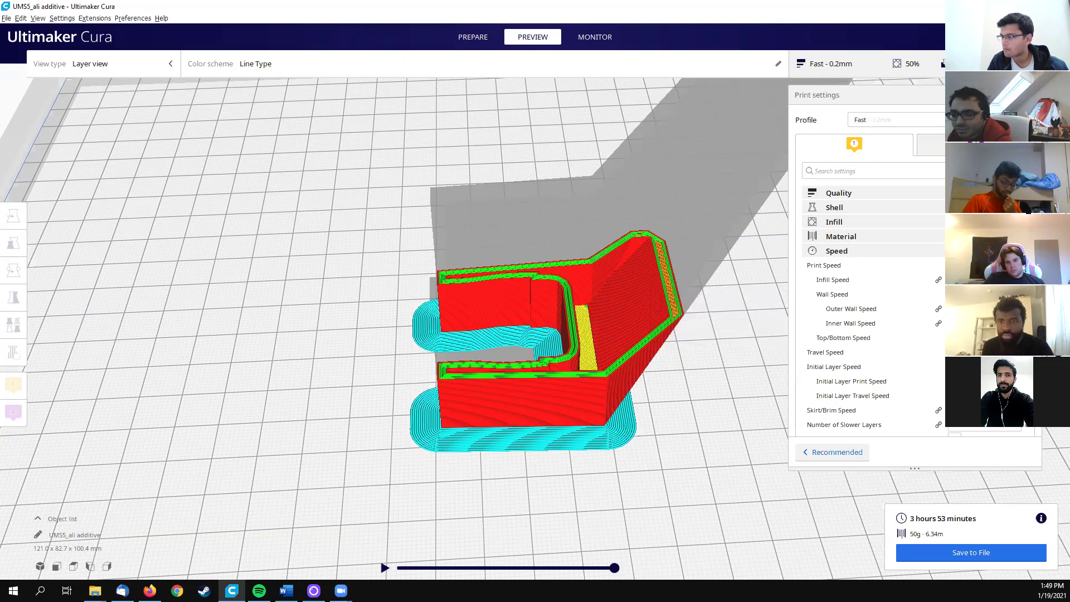
Step: Look through the Speed settings down to the acceleration and jerk options
{"action": "scroll", "coordinate": [870, 323], "scroll_direction": "down", "scroll_amount": 2}
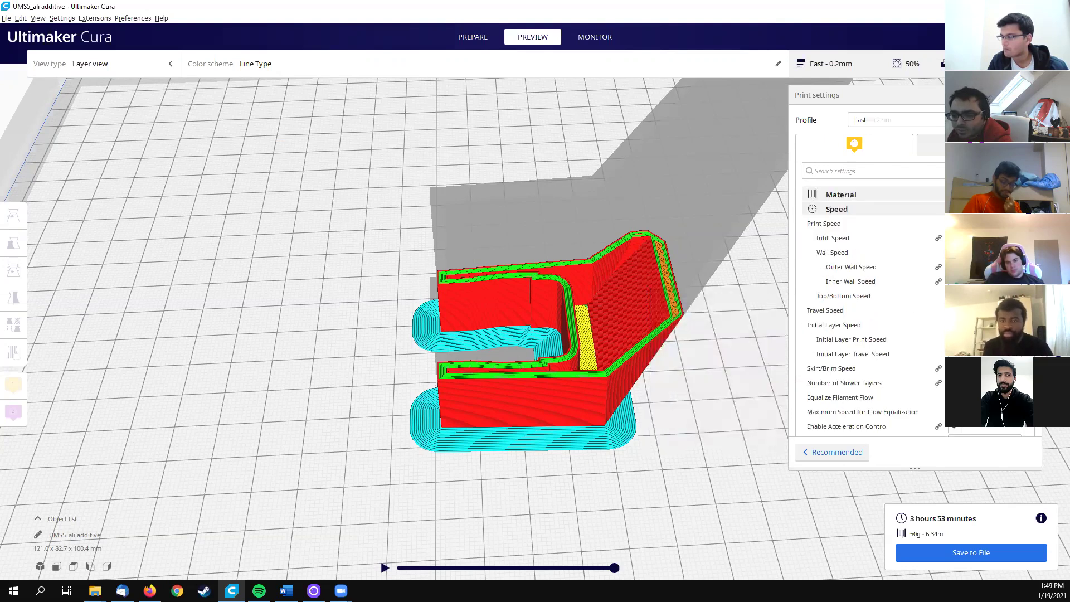
{"action": "scroll", "coordinate": [869, 312], "scroll_direction": "down", "scroll_amount": 5}
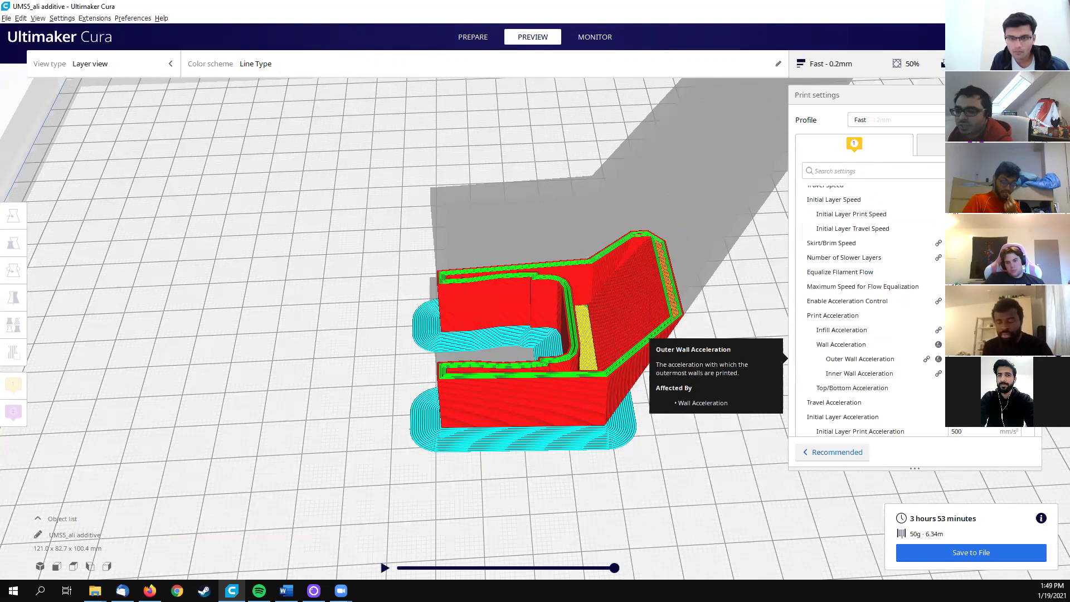
{"action": "scroll", "coordinate": [933, 355], "scroll_direction": "down", "scroll_amount": 5}
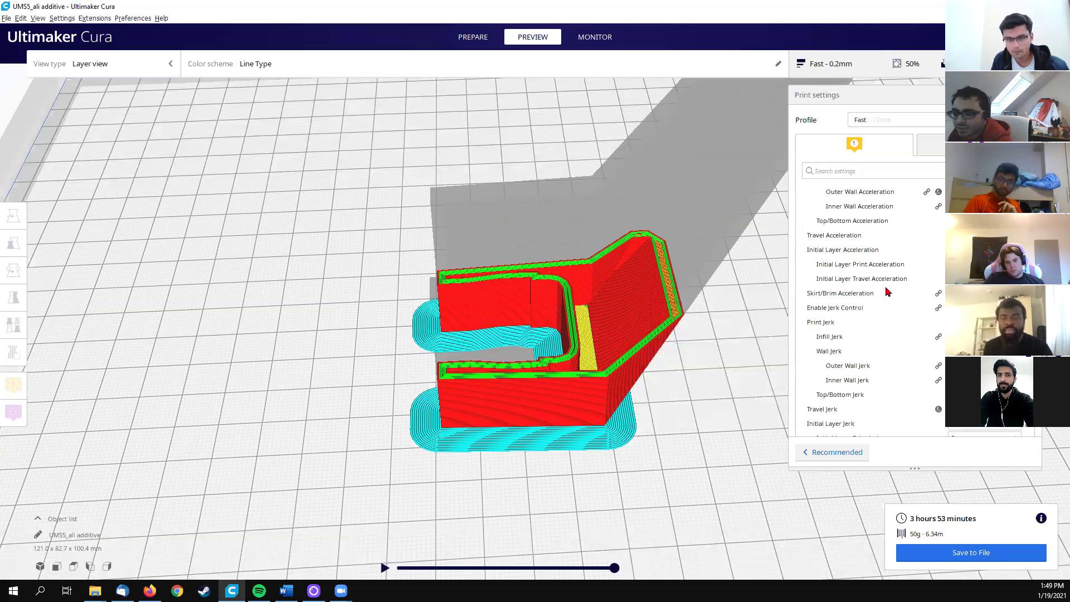
Step: Review the remaining acceleration and jerk options, collapse the Speed category and expand the Travel settings
{"action": "scroll", "coordinate": [890, 299], "scroll_direction": "down", "scroll_amount": 3}
{"action": "scroll", "coordinate": [894, 300], "scroll_direction": "down", "scroll_amount": 2}
{"action": "scroll", "coordinate": [905, 295], "scroll_direction": "up", "scroll_amount": 8}
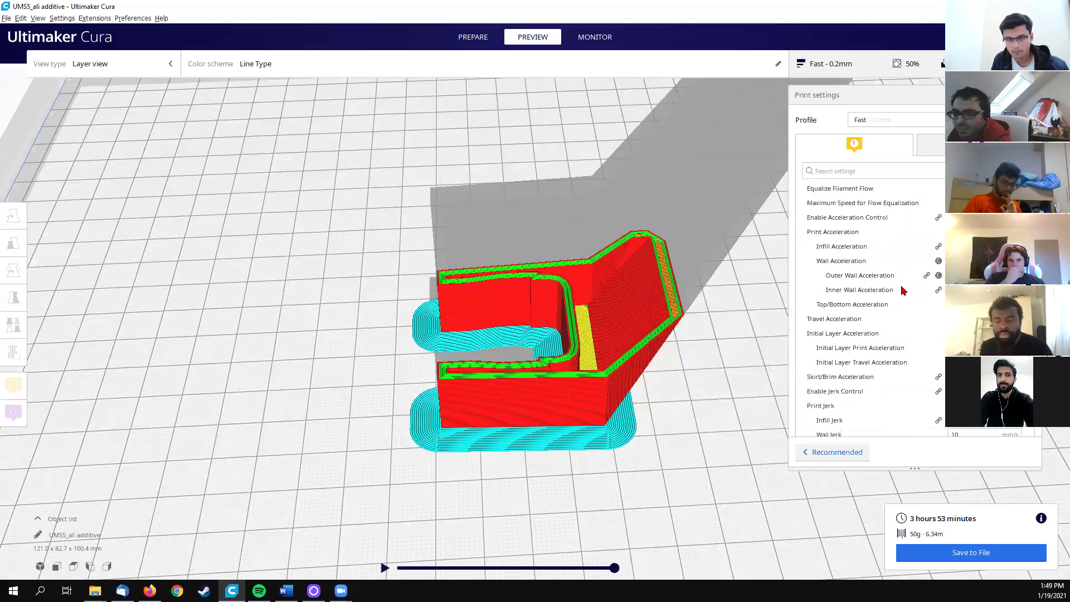
{"action": "left_click", "coordinate": [858, 250]}
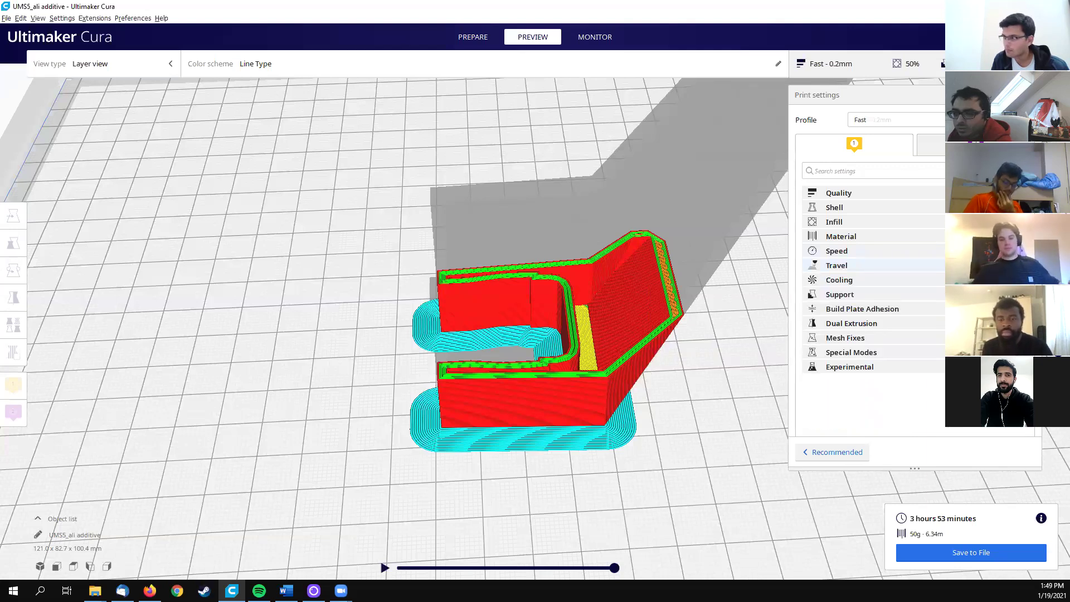
{"action": "left_click", "coordinate": [837, 265]}
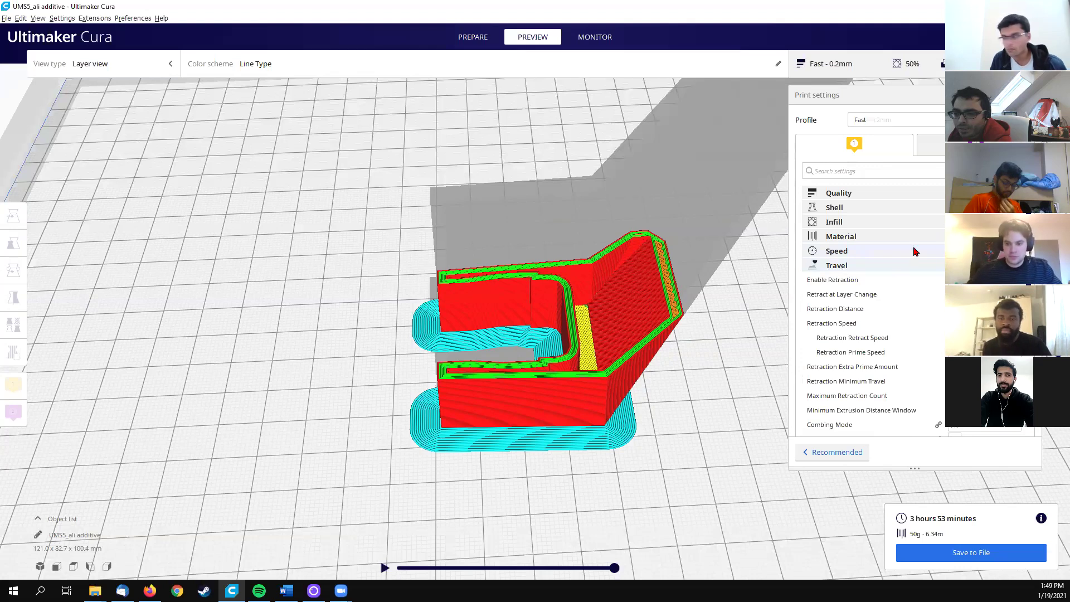
Step: Review the retraction options in the Travel settings and toggle Enable Retraction off and back on
{"action": "middle_click_drag", "start_coordinate": [728, 306], "coordinate": [708, 311]}
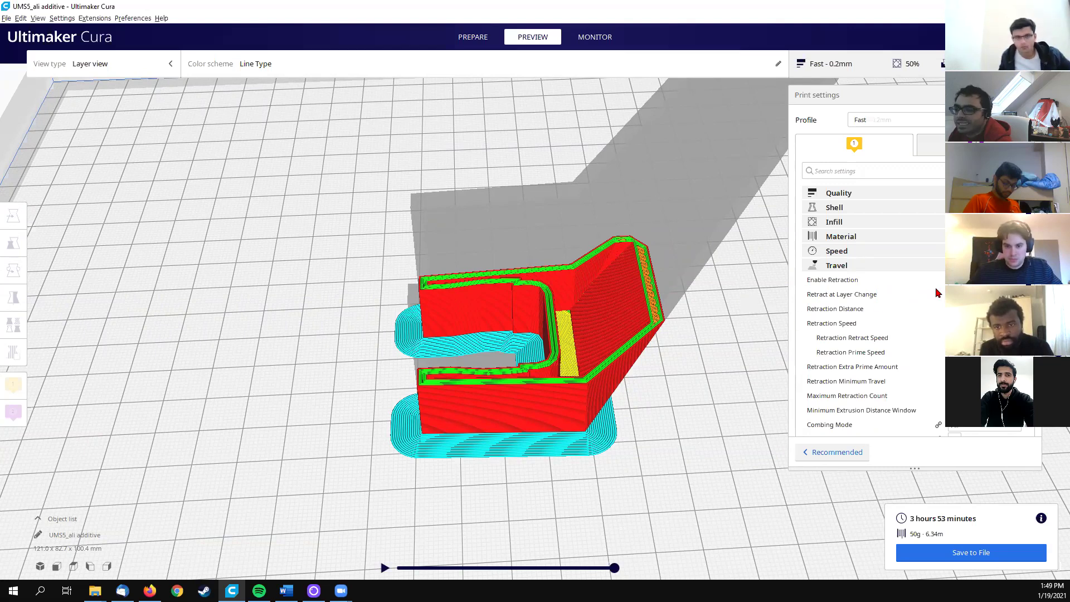
{"action": "mouse_move", "coordinate": [843, 282]}
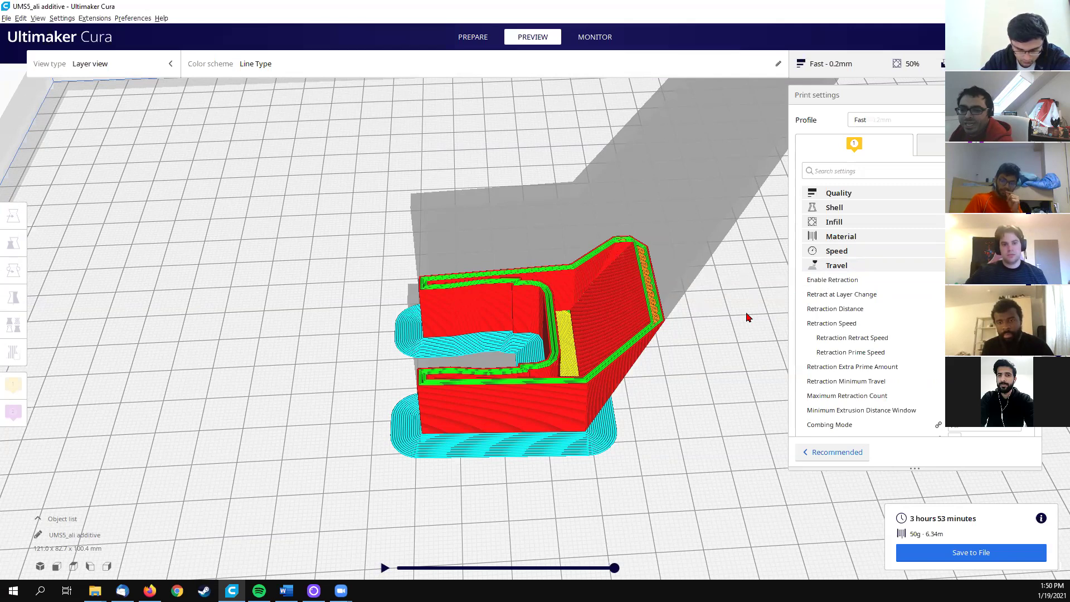
{"action": "mouse_move", "coordinate": [942, 280]}
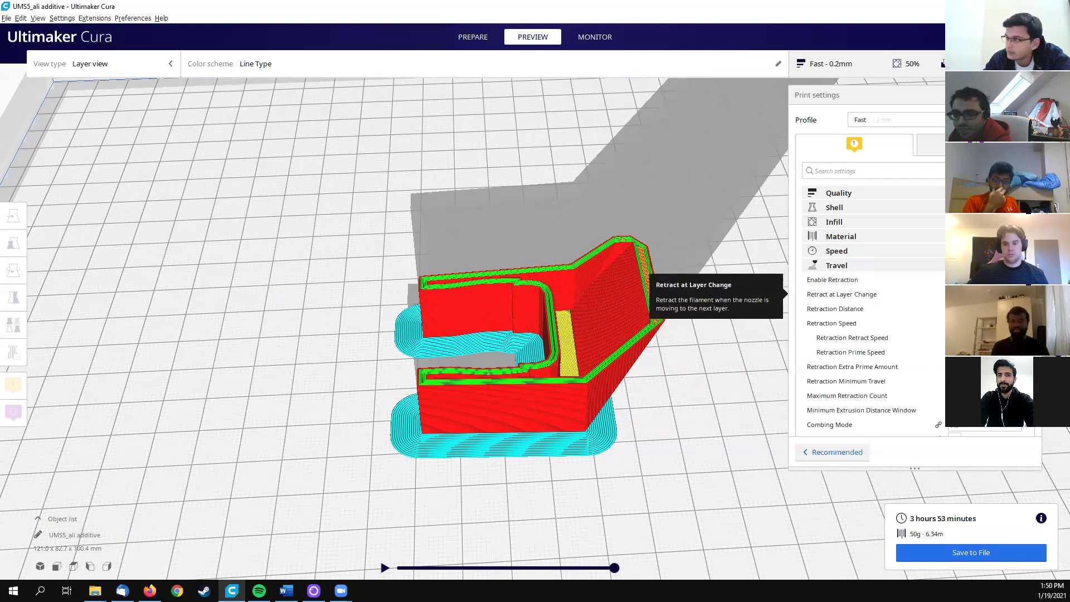
{"action": "scroll", "coordinate": [869, 312], "scroll_direction": "down", "scroll_amount": 3}
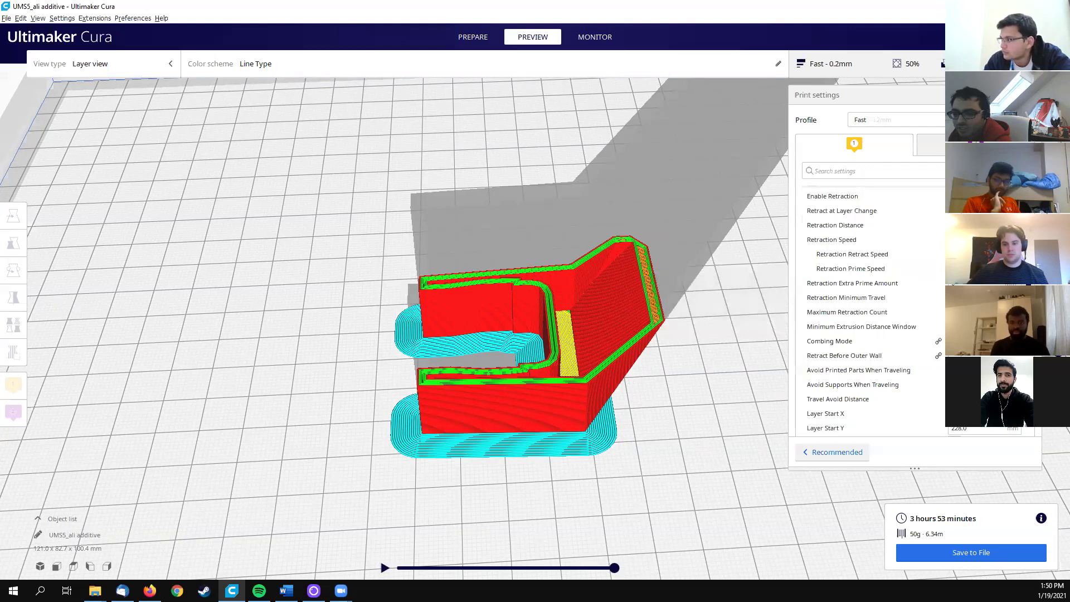
{"action": "scroll", "coordinate": [869, 312], "scroll_direction": "up", "scroll_amount": 3}
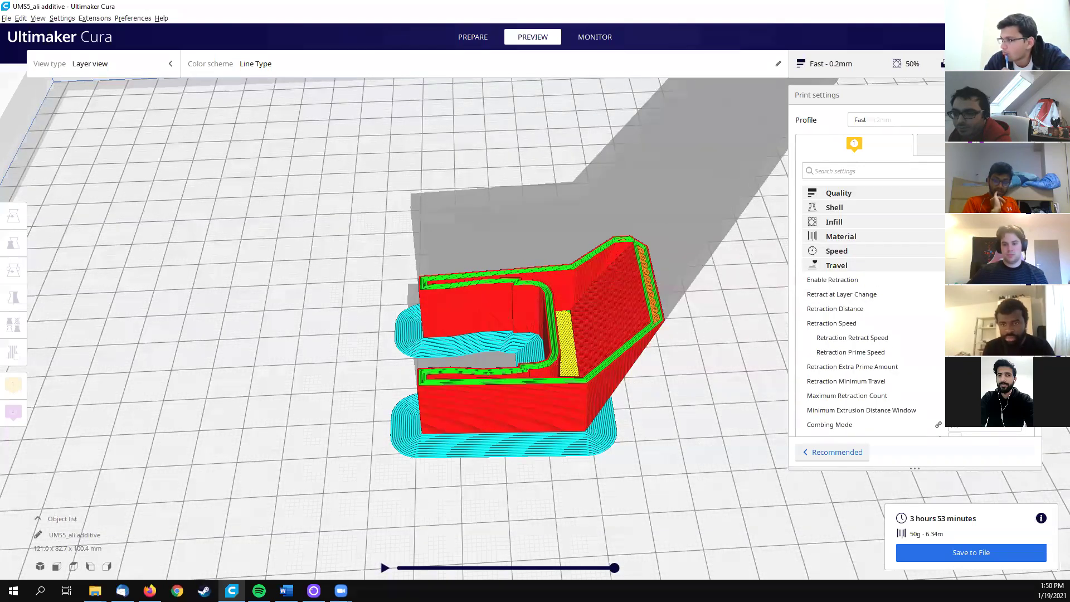
{"action": "left_click", "coordinate": [954, 280]}
{"action": "left_click", "coordinate": [954, 279]}
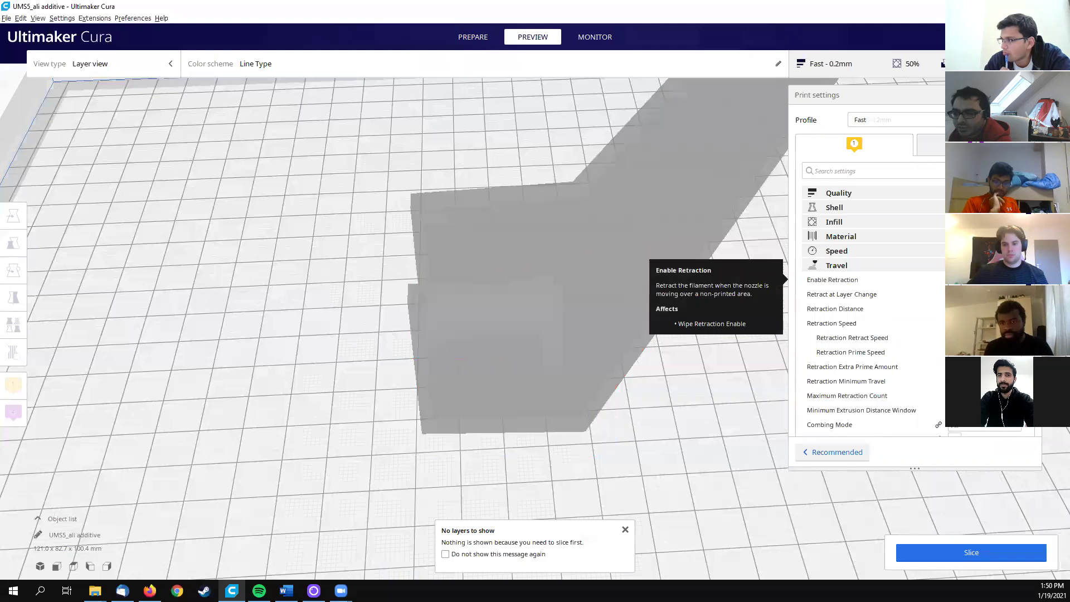
Step: Look through the Travel settings down to the Z hop options, collapse that category and expand the Cooling settings
{"action": "scroll", "coordinate": [906, 364], "scroll_direction": "down", "scroll_amount": 8}
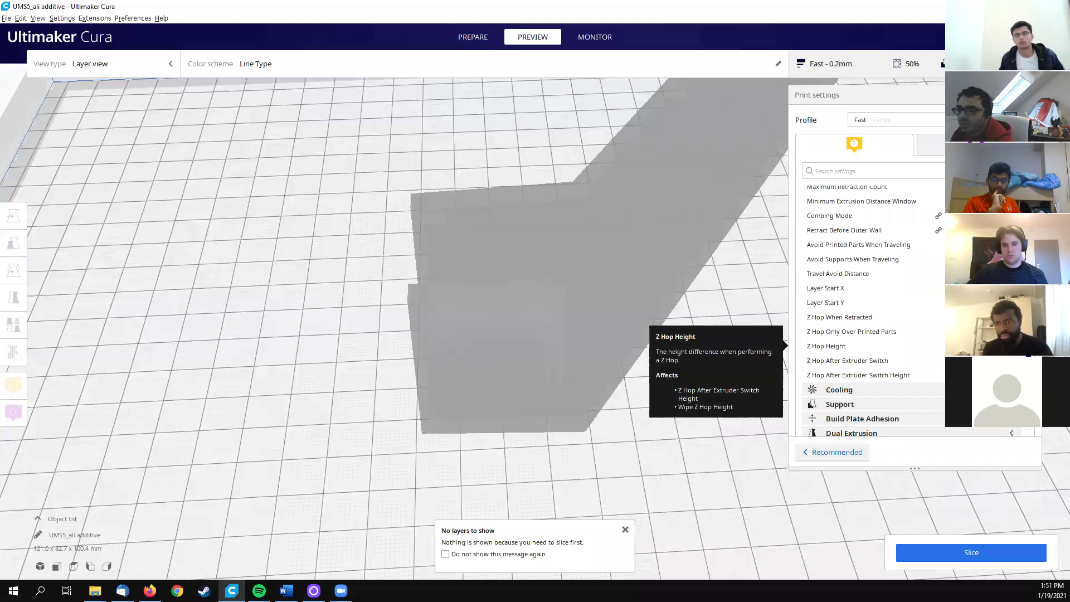
{"action": "scroll", "coordinate": [869, 334], "scroll_direction": "up", "scroll_amount": 5}
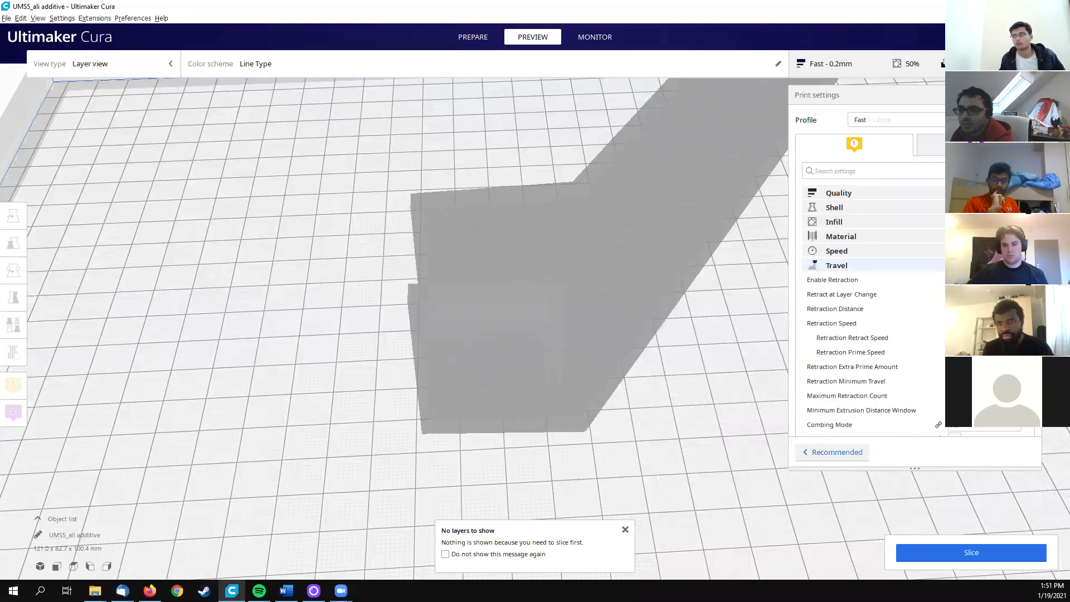
{"action": "left_click", "coordinate": [837, 265]}
{"action": "left_click", "coordinate": [839, 280]}
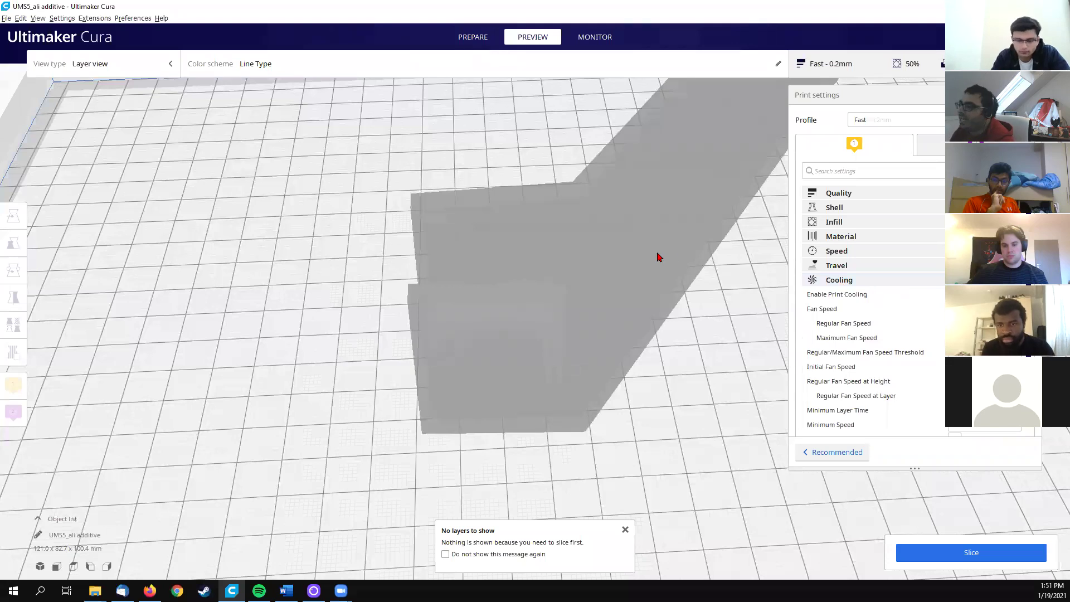
Step: Review the Cooling settings and toggle Enable Print Cooling off and back on
{"action": "mouse_move", "coordinate": [936, 300]}
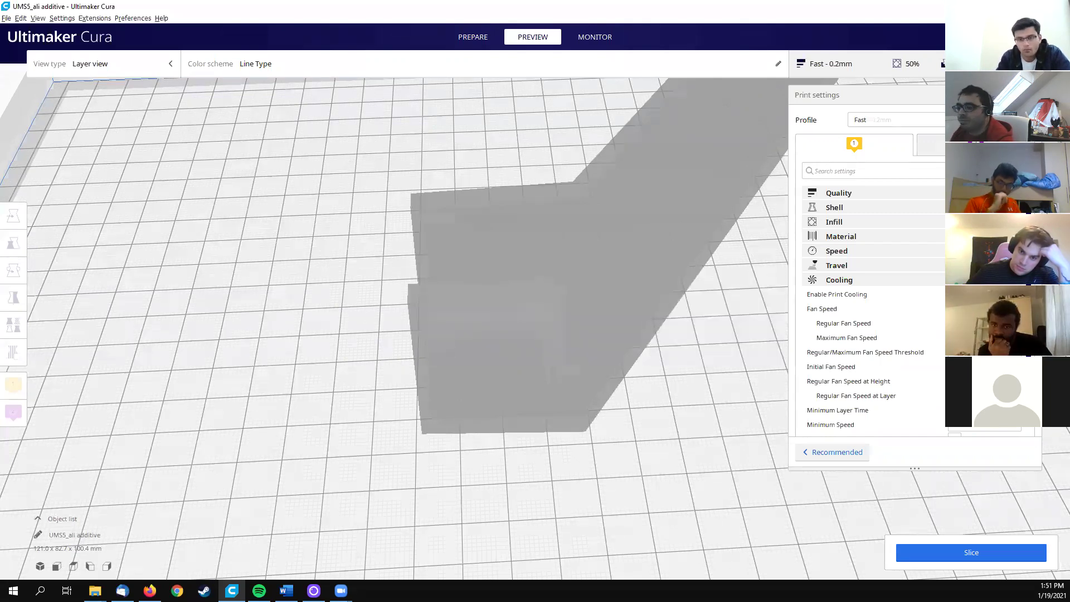
{"action": "scroll", "coordinate": [939, 321], "scroll_direction": "down", "scroll_amount": 2}
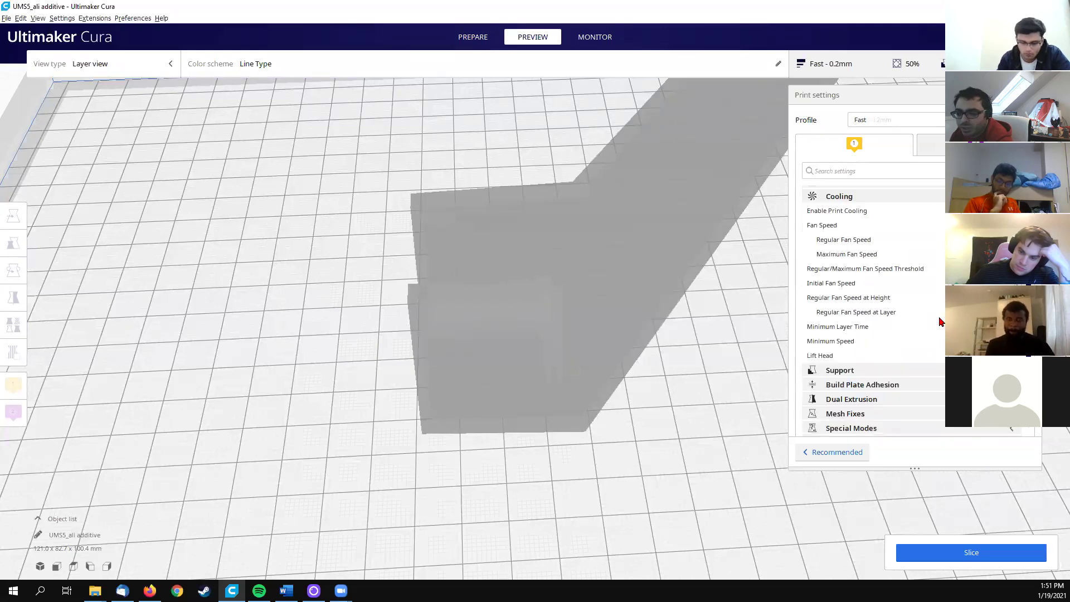
{"action": "scroll", "coordinate": [939, 321], "scroll_direction": "up", "scroll_amount": 2}
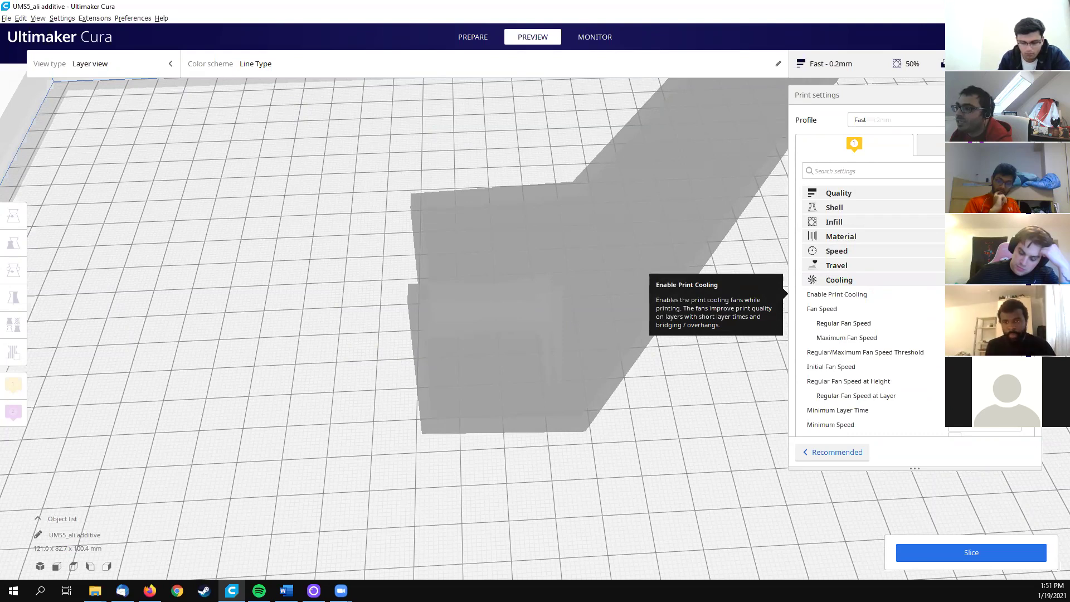
{"action": "left_click", "coordinate": [955, 294]}
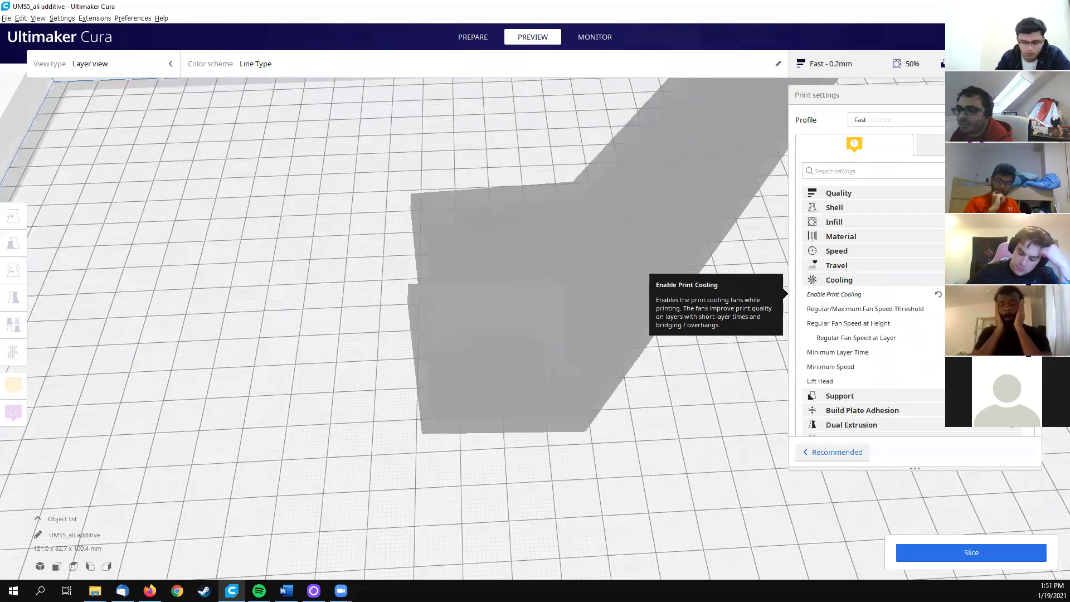
{"action": "left_click", "coordinate": [954, 295]}
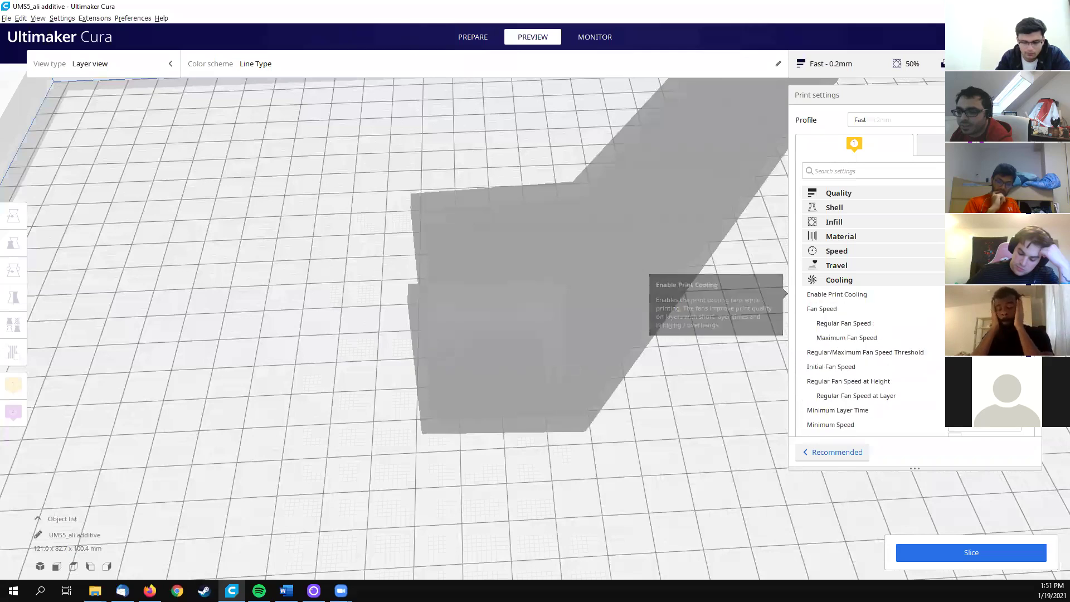
Step: Switch from the Cooling to the Support settings and enable Generate Support with the solid model shown in the Prepare view
{"action": "left_click", "coordinate": [954, 280]}
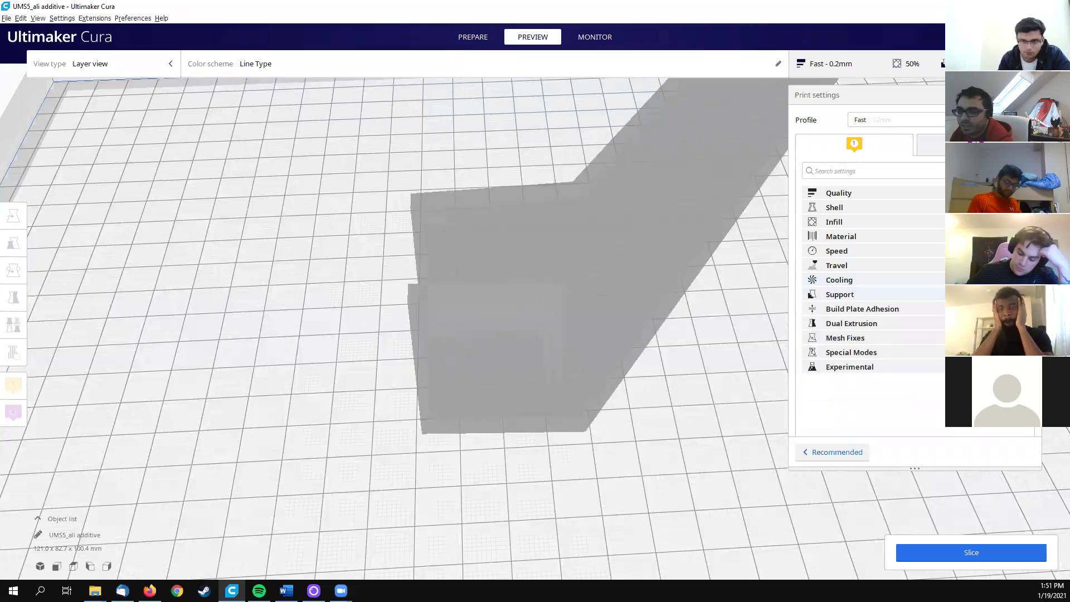
{"action": "left_click", "coordinate": [955, 294]}
{"action": "scroll", "coordinate": [755, 340], "scroll_direction": "up", "scroll_amount": 3}
{"action": "scroll", "coordinate": [751, 337], "scroll_direction": "down", "scroll_amount": 2}
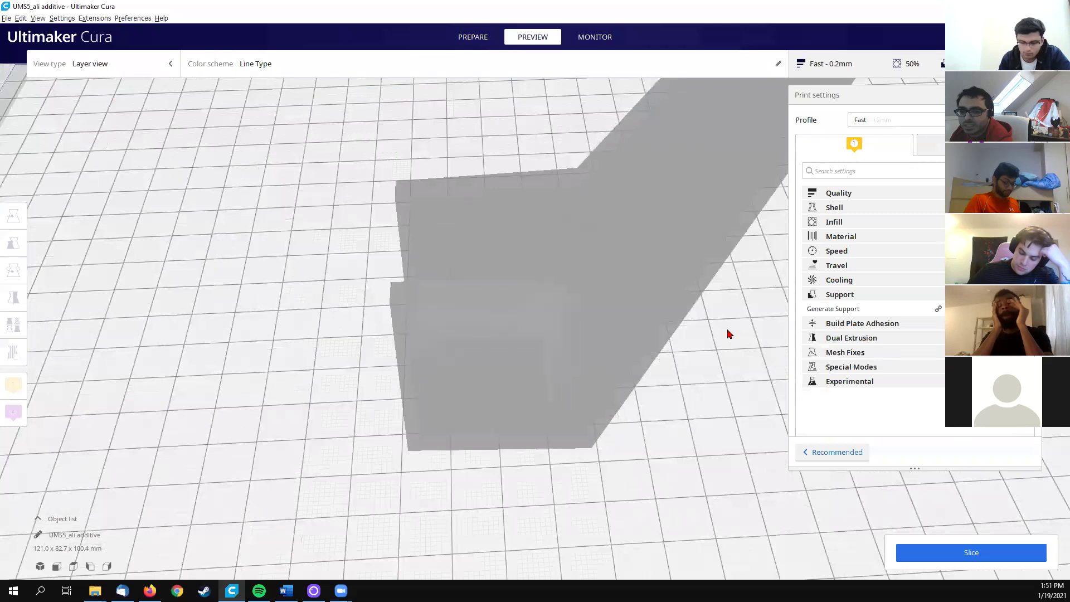
{"action": "scroll", "coordinate": [700, 319], "scroll_direction": "down", "scroll_amount": 6}
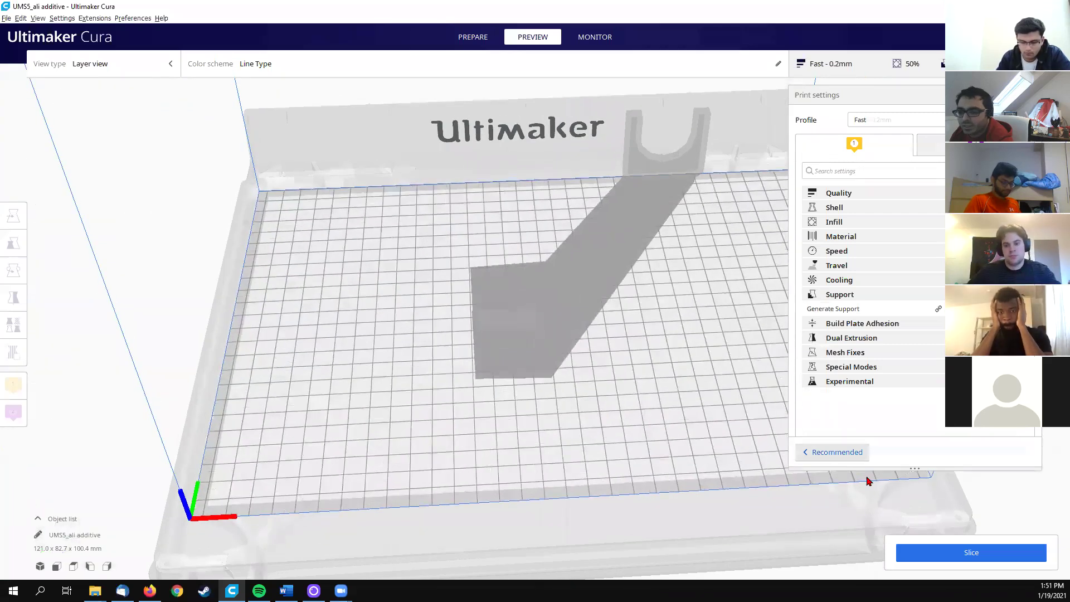
{"action": "left_click", "coordinate": [473, 37]}
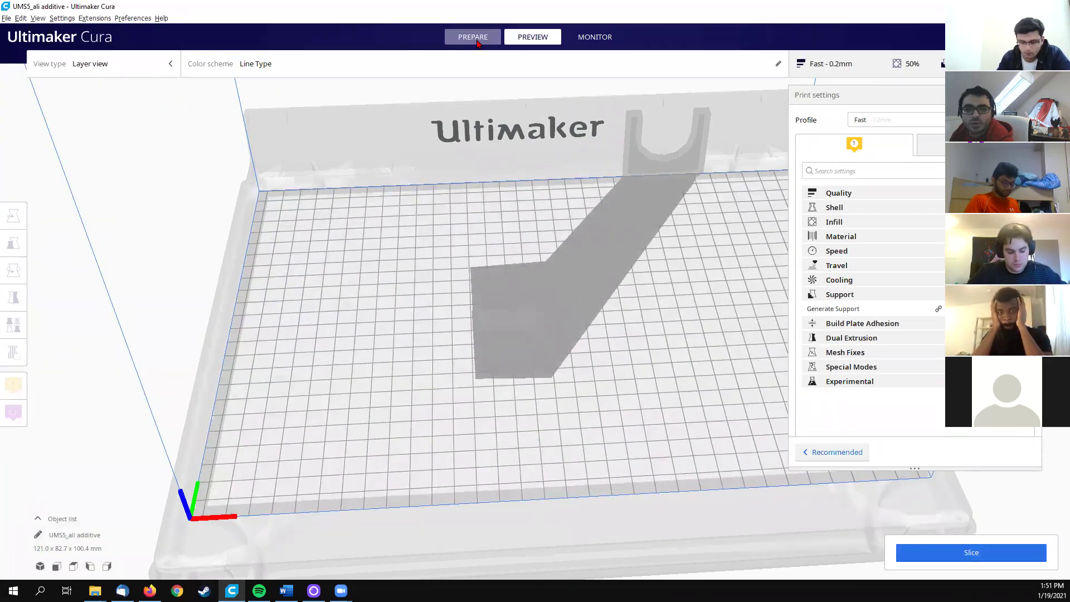
{"action": "right_click_drag", "start_coordinate": [698, 258], "coordinate": [585, 279]}
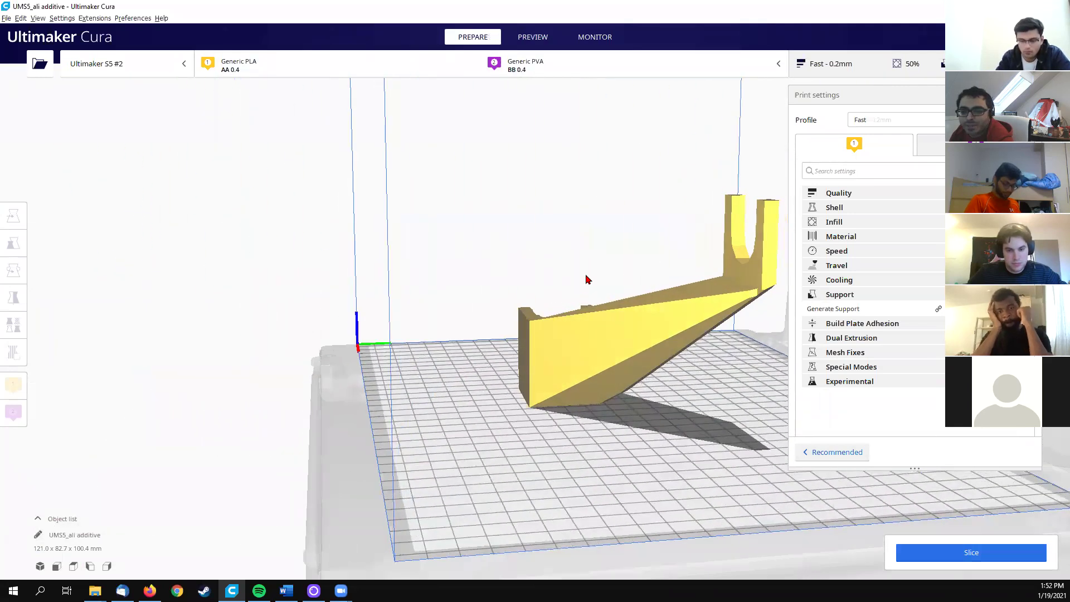
{"action": "left_click", "coordinate": [954, 309]}
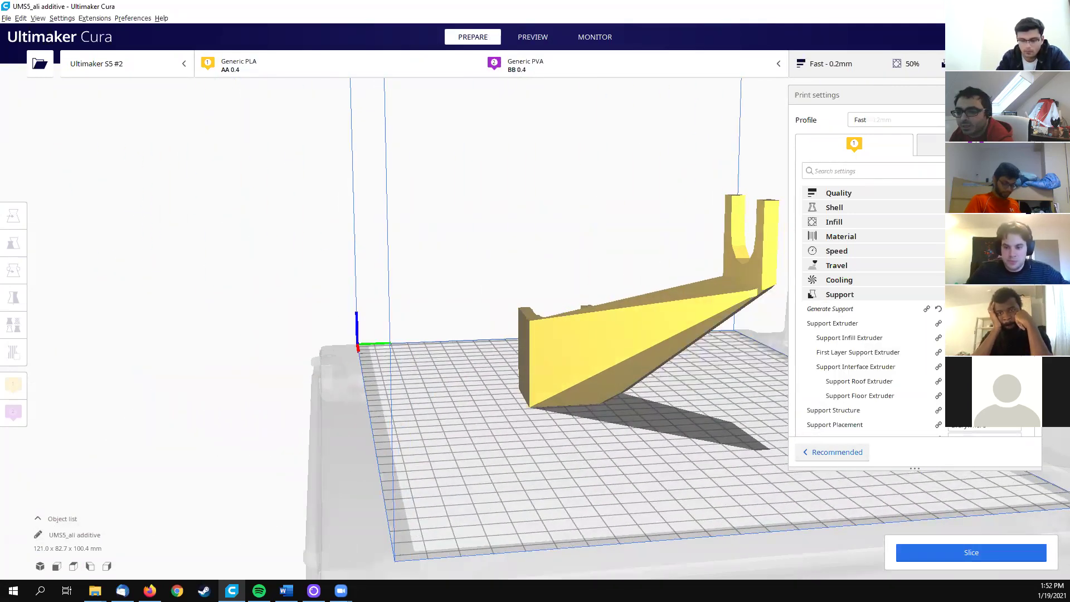
Step: Slice the model with supports enabled and inspect the support under the overhanging arm in the layer preview
{"action": "scroll", "coordinate": [891, 318], "scroll_direction": "down", "scroll_amount": 2}
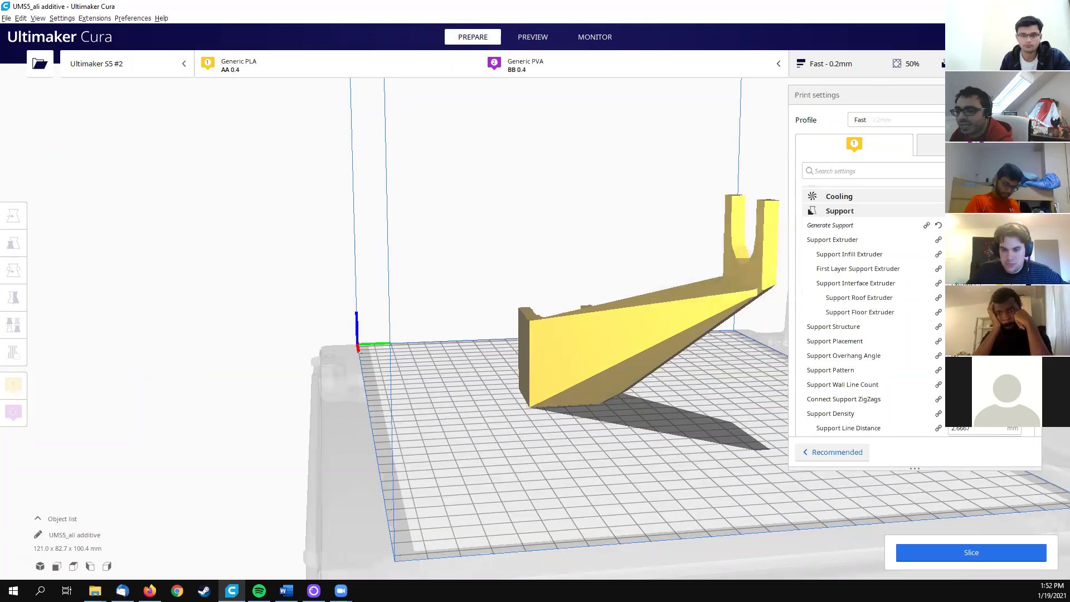
{"action": "left_click", "coordinate": [984, 269]}
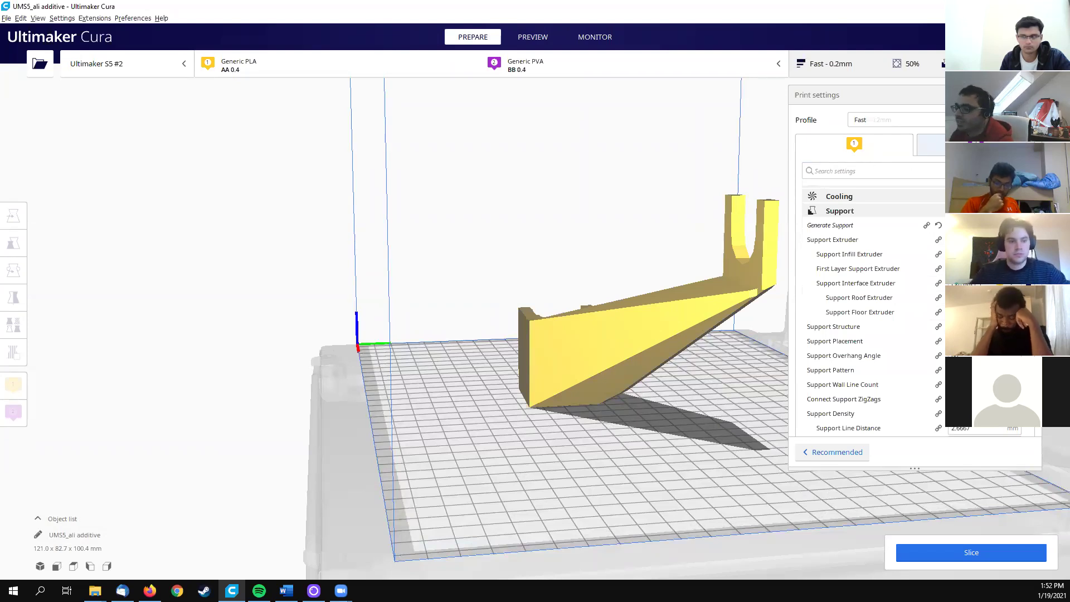
{"action": "right_click_drag", "start_coordinate": [750, 306], "coordinate": [659, 340]}
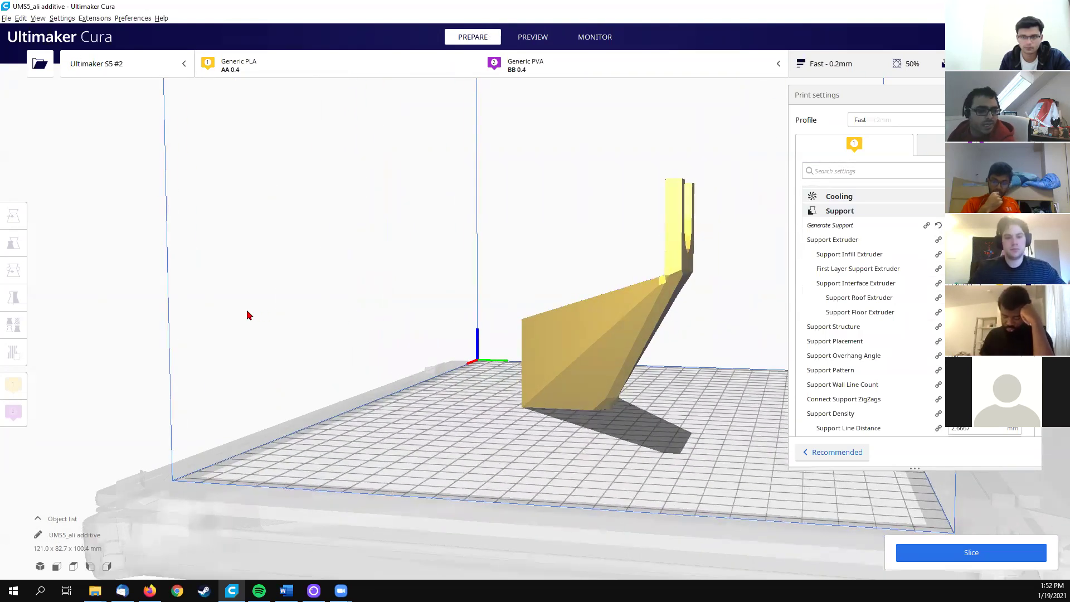
{"action": "left_click", "coordinate": [908, 553]}
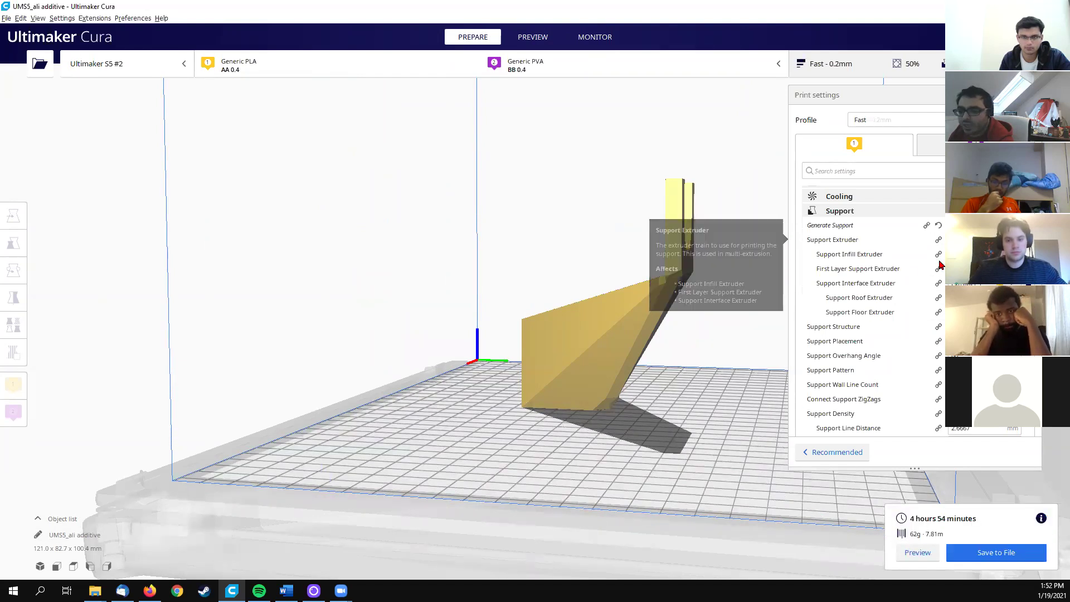
{"action": "left_click", "coordinate": [534, 37]}
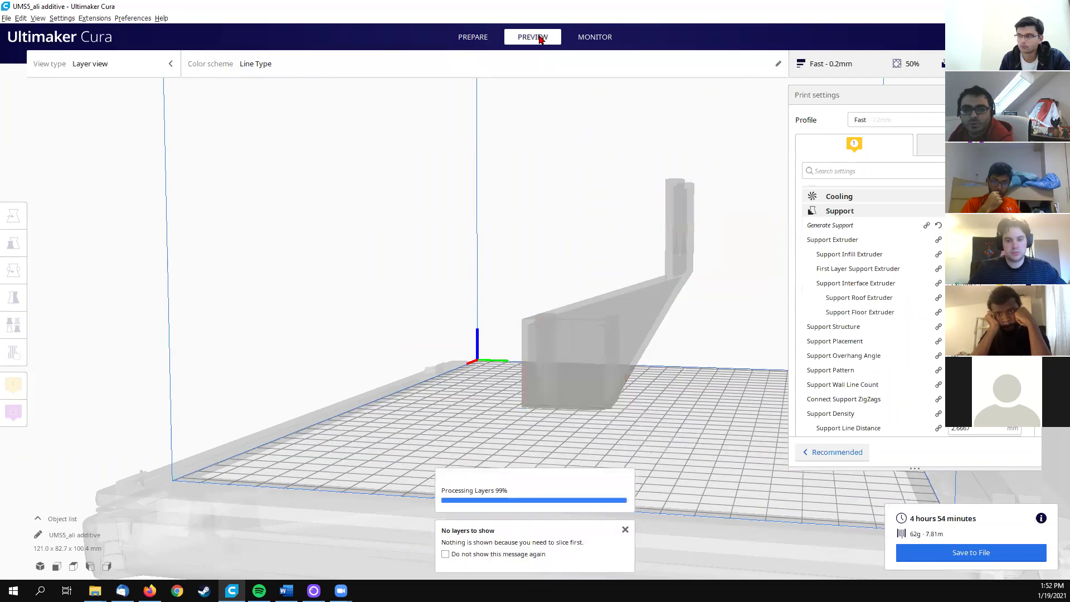
{"action": "right_click_drag", "start_coordinate": [619, 296], "coordinate": [670, 310]}
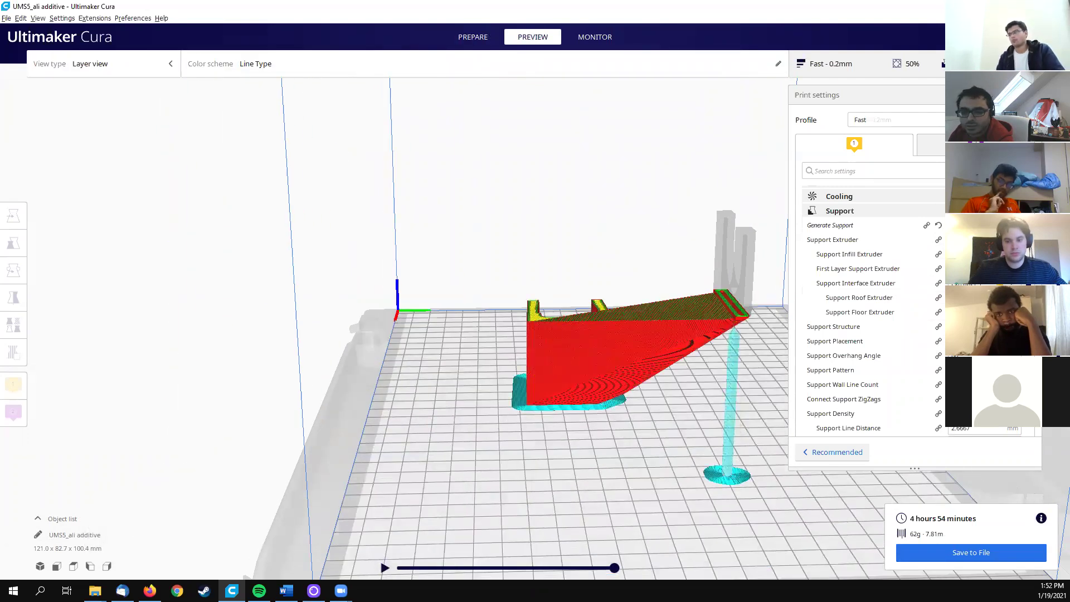
{"action": "right_click_drag", "start_coordinate": [745, 295], "coordinate": [718, 294]}
{"action": "scroll", "coordinate": [718, 294], "scroll_direction": "up", "scroll_amount": 5}
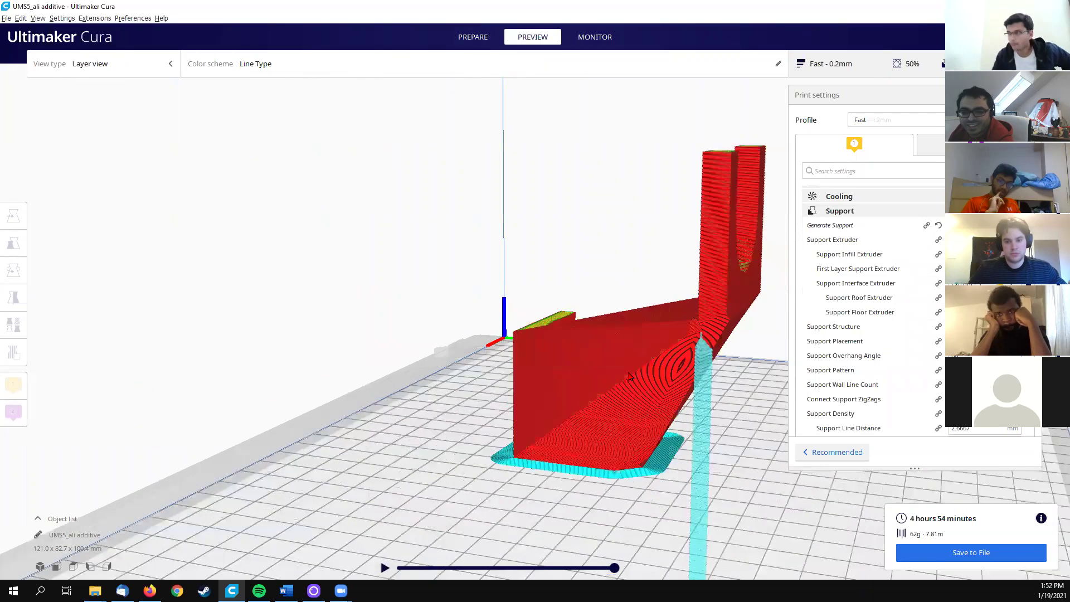
{"action": "right_click_drag", "start_coordinate": [653, 369], "coordinate": [599, 296]}
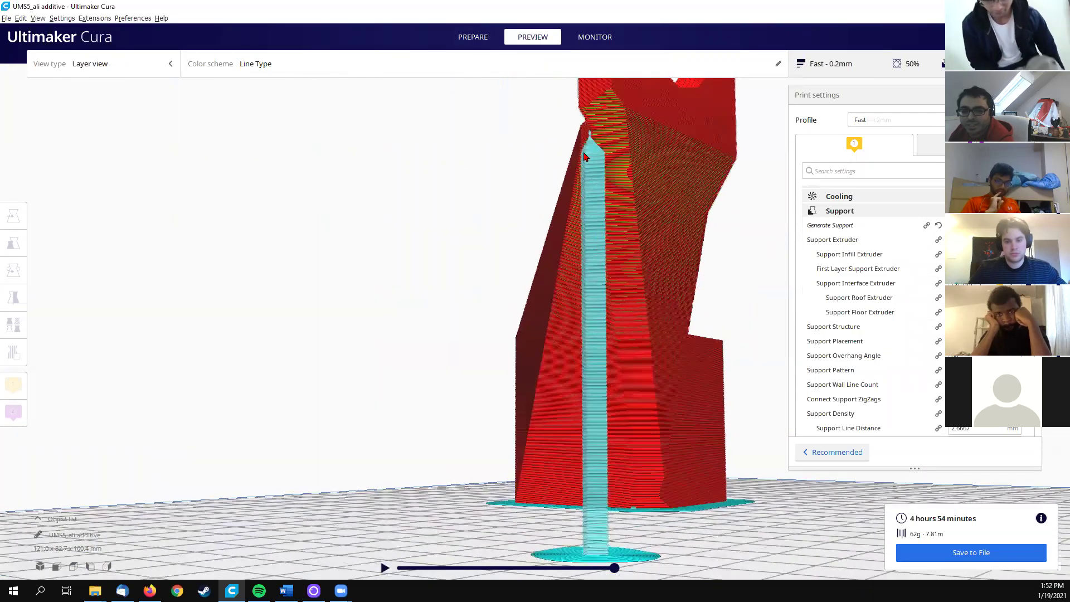
{"action": "scroll", "coordinate": [602, 154], "scroll_direction": "down", "scroll_amount": 5}
{"action": "right_click_drag", "start_coordinate": [407, 312], "coordinate": [434, 355]}
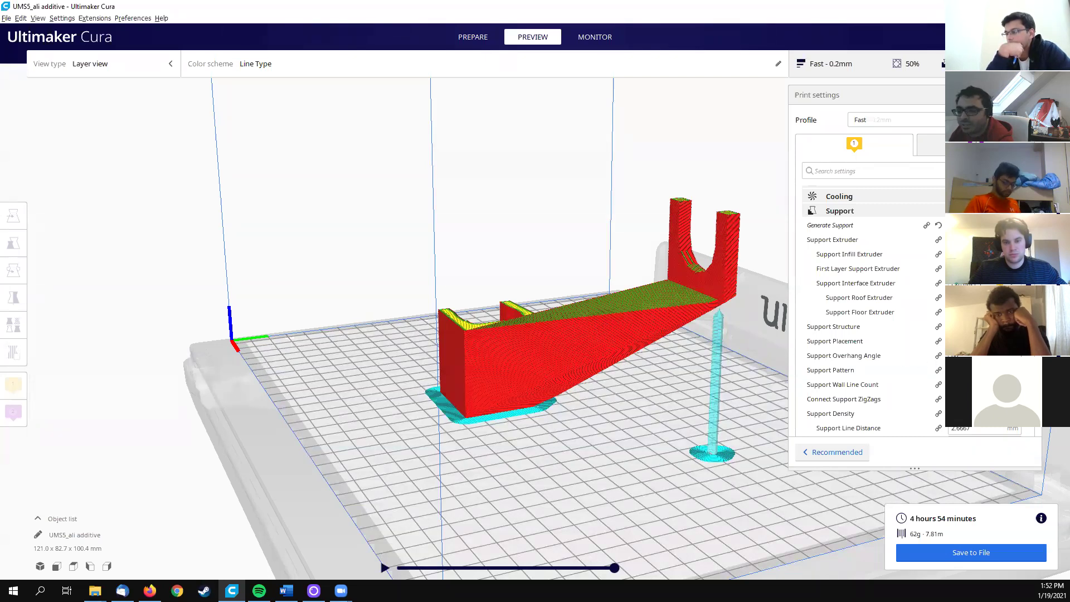
Step: Set the Support Overhang Angle to 45° and reslice the model
{"action": "mouse_move", "coordinate": [944, 355]}
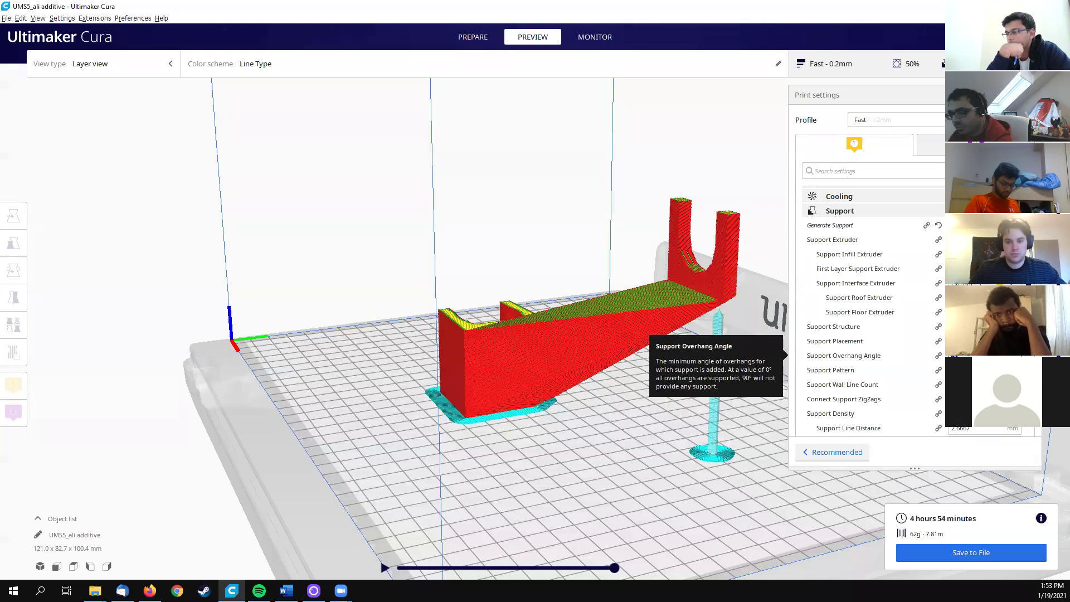
{"action": "type", "text": "45"}
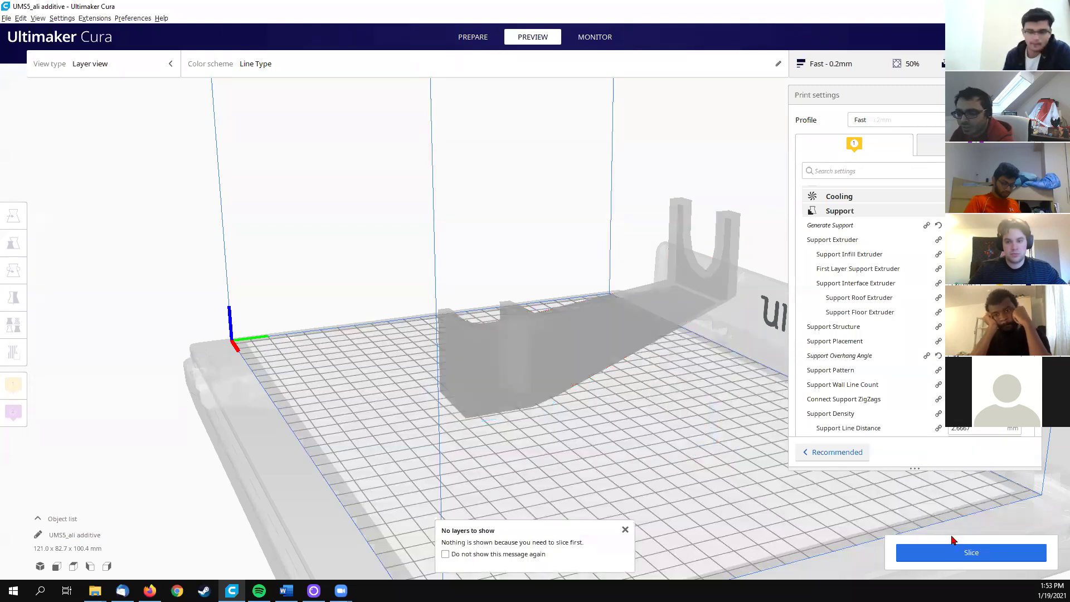
{"action": "left_click", "coordinate": [954, 550]}
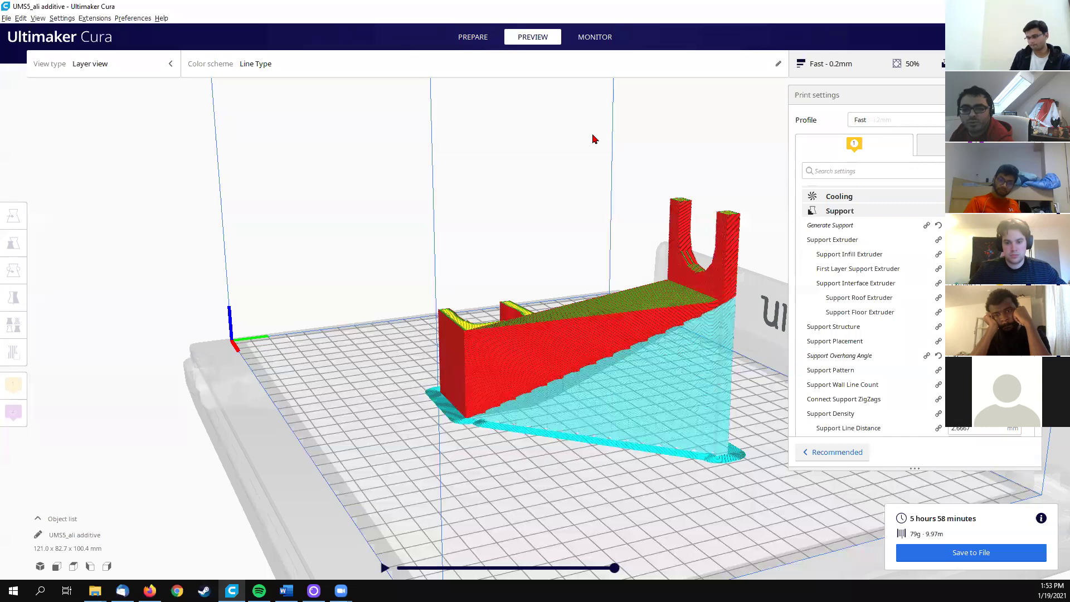
Step: Reset the Support Overhang Angle to its default in the Prepare view and set it back to 45° to compare the marked overhangs
{"action": "left_click", "coordinate": [472, 37]}
{"action": "right_click_drag", "start_coordinate": [646, 273], "coordinate": [585, 254]}
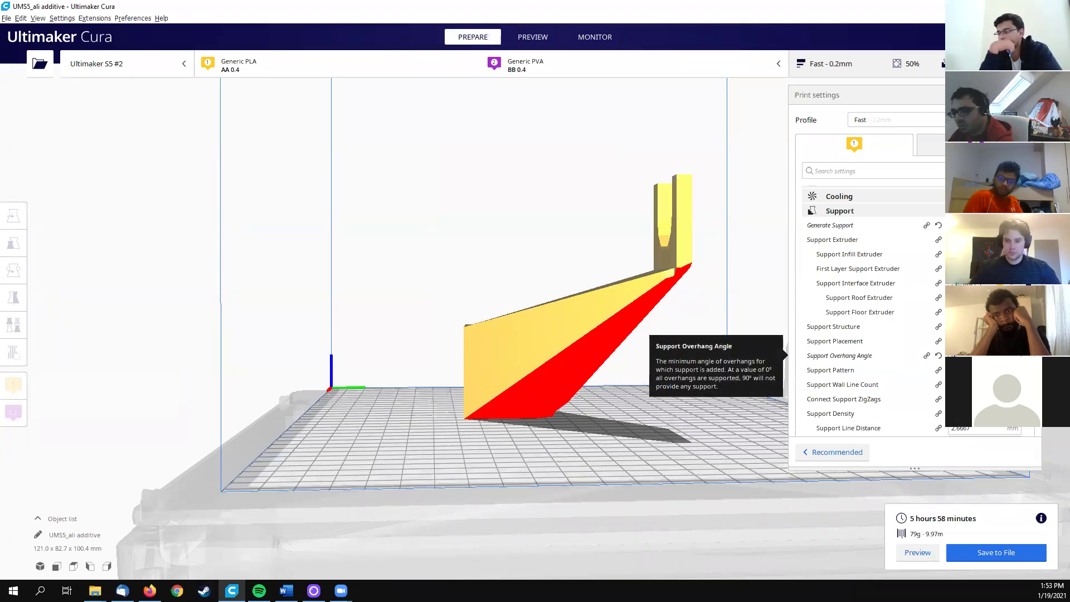
{"action": "left_click", "coordinate": [938, 355]}
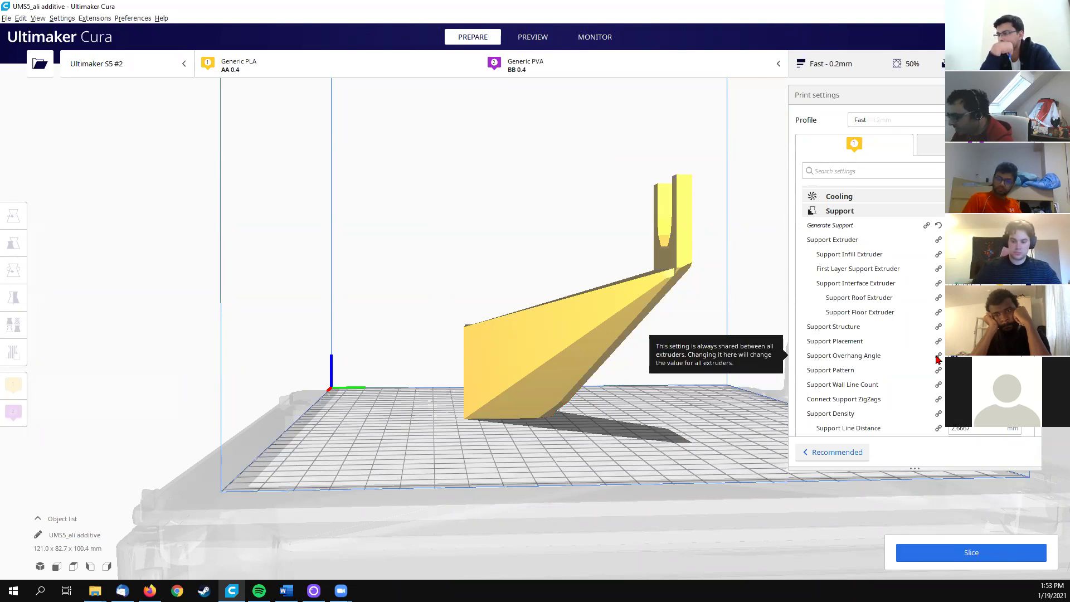
{"action": "type", "text": "45"}
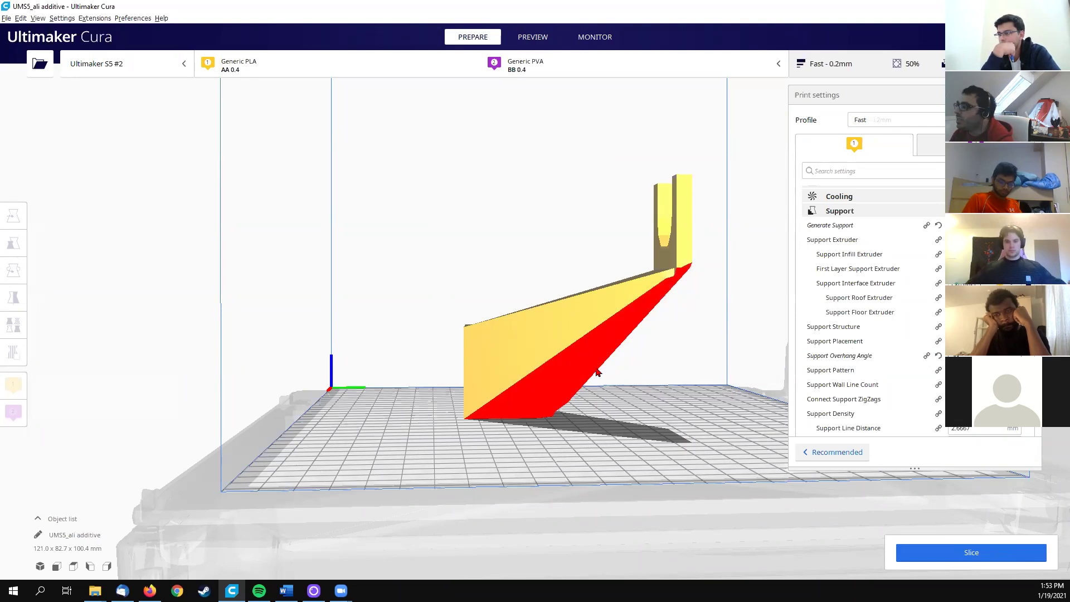
Step: Reslice the model and inspect the support under the sloping arm from several sides in the layer preview
{"action": "left_click", "coordinate": [533, 37]}
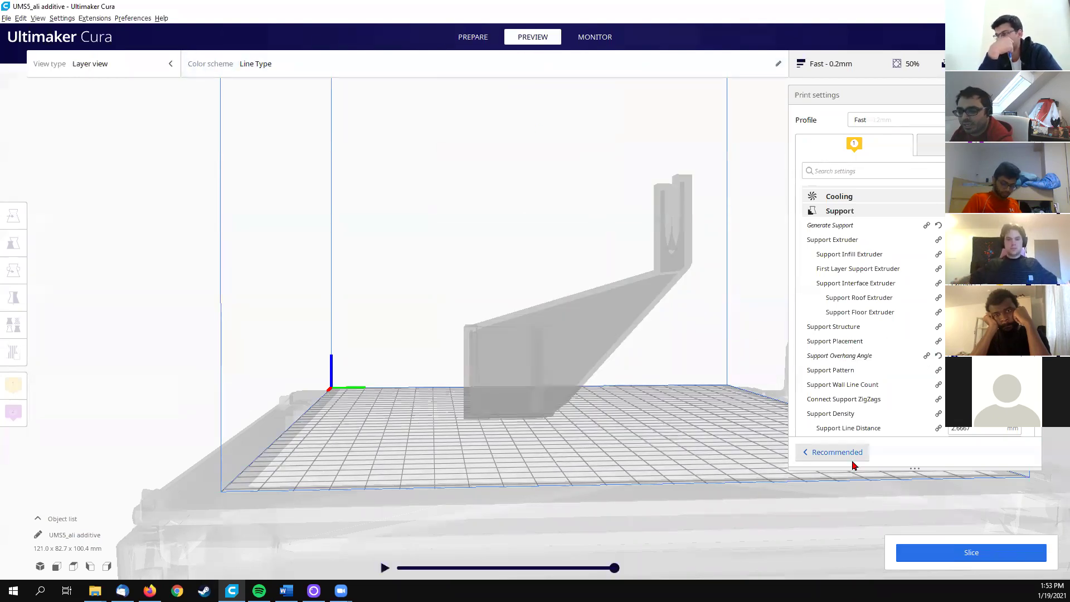
{"action": "left_click", "coordinate": [962, 551]}
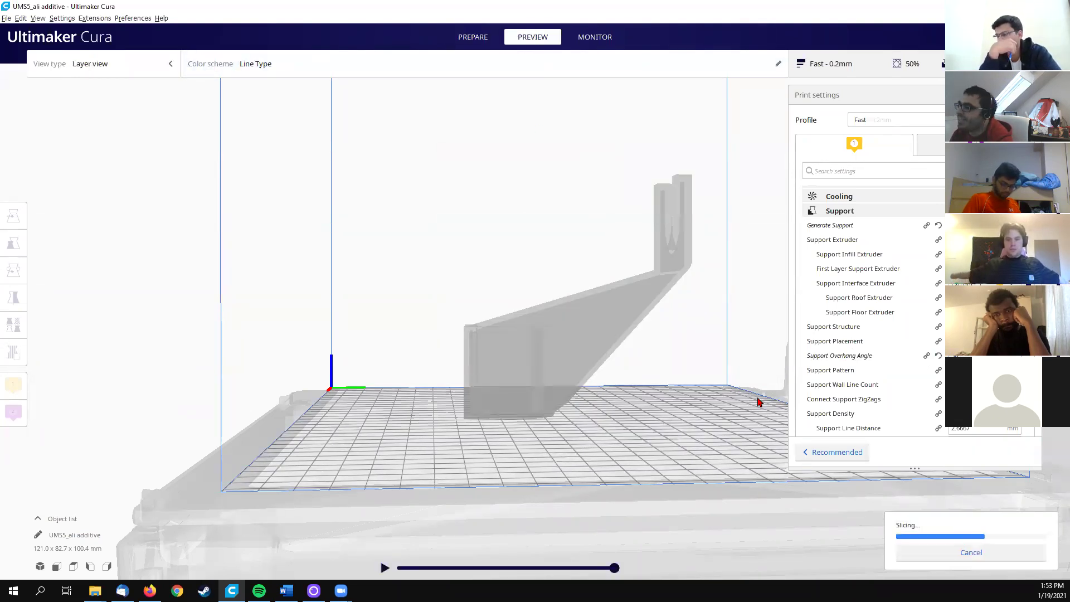
{"action": "right_click_drag", "start_coordinate": [721, 332], "coordinate": [643, 400]}
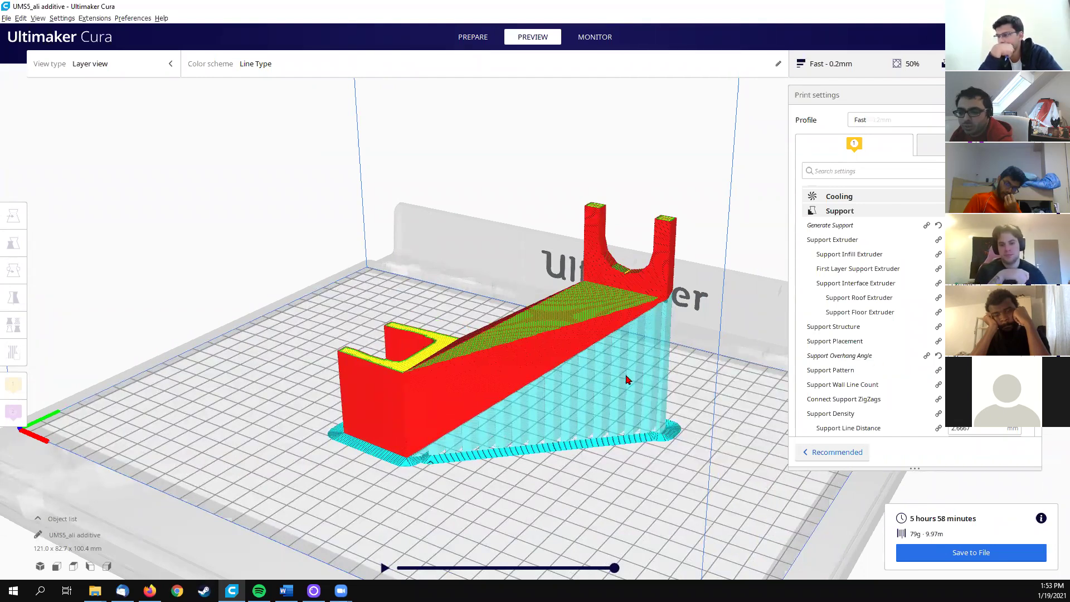
{"action": "right_click_drag", "start_coordinate": [624, 418], "coordinate": [650, 437]}
Step: Set the Support Density to 10%, reslice the model and inspect the spacing of the support walls
{"action": "scroll", "coordinate": [939, 415], "scroll_direction": "down", "scroll_amount": 3}
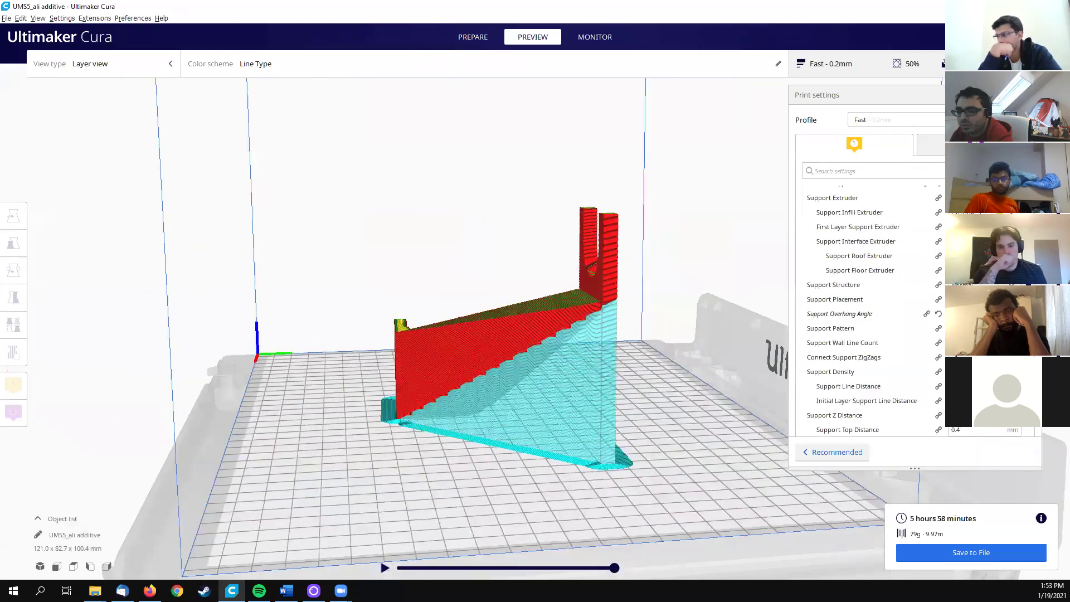
{"action": "mouse_move", "coordinate": [830, 372]}
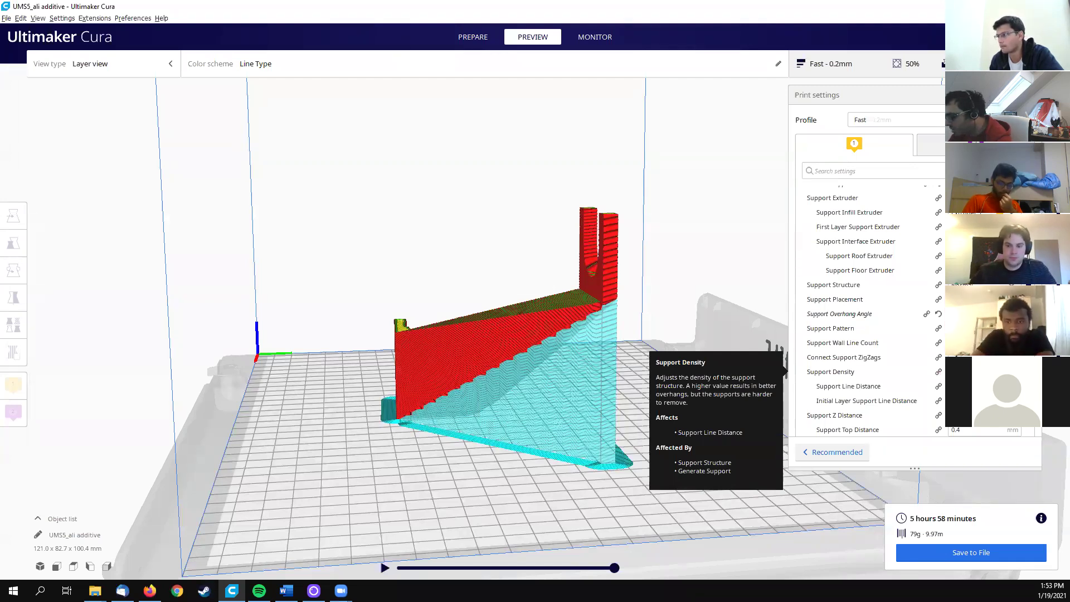
{"action": "type", "text": "10"}
{"action": "left_click", "coordinate": [971, 552]}
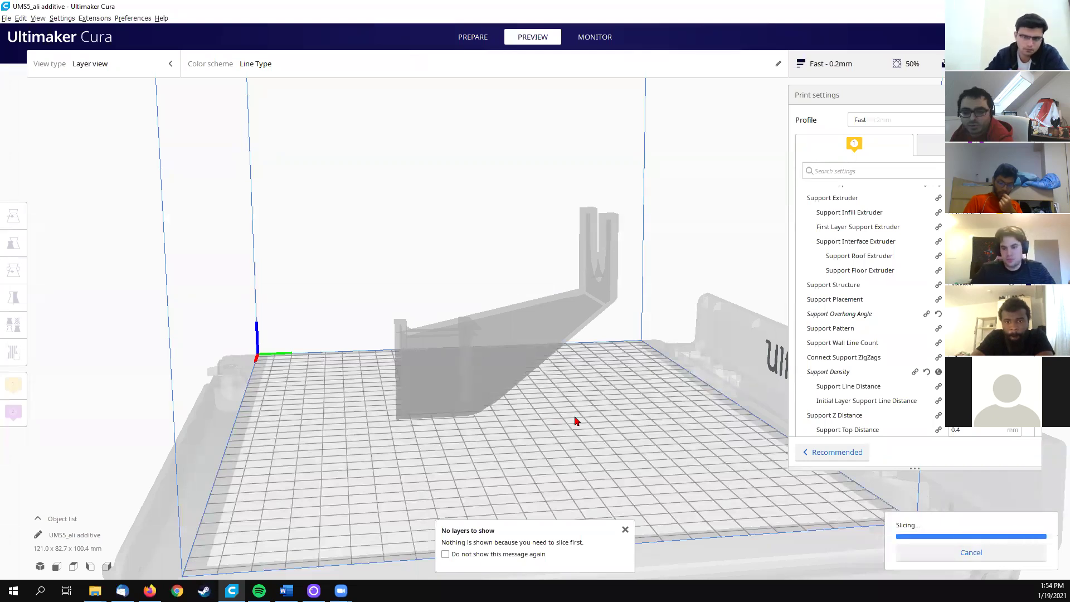
{"action": "right_click_drag", "start_coordinate": [657, 403], "coordinate": [907, 403]}
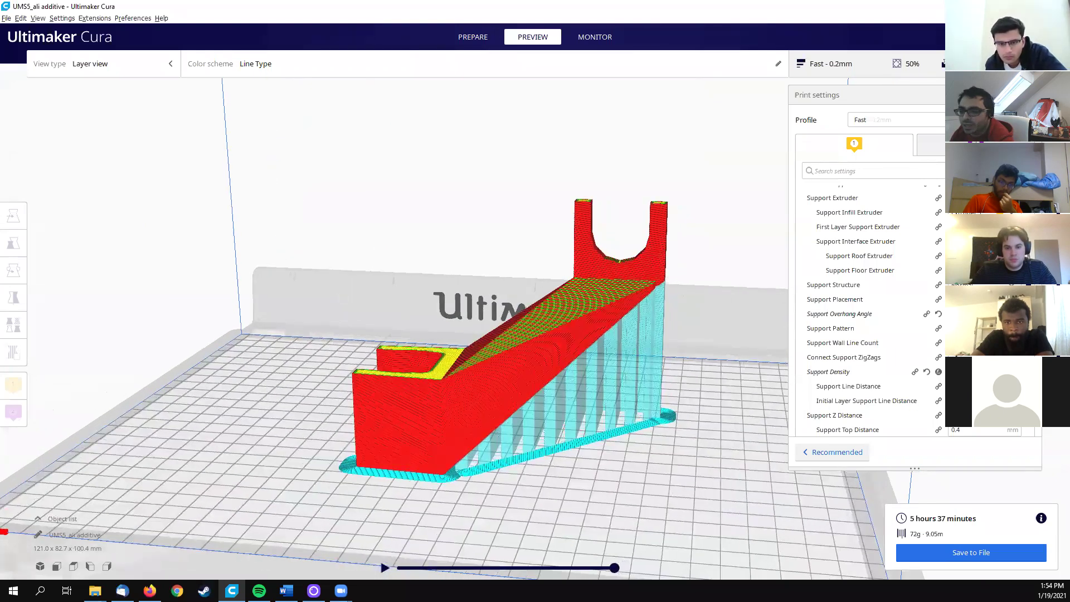
Step: Lower the Support Density further, reslice the model and inspect the sparser support from both sides
{"action": "left_click", "coordinate": [927, 372]}
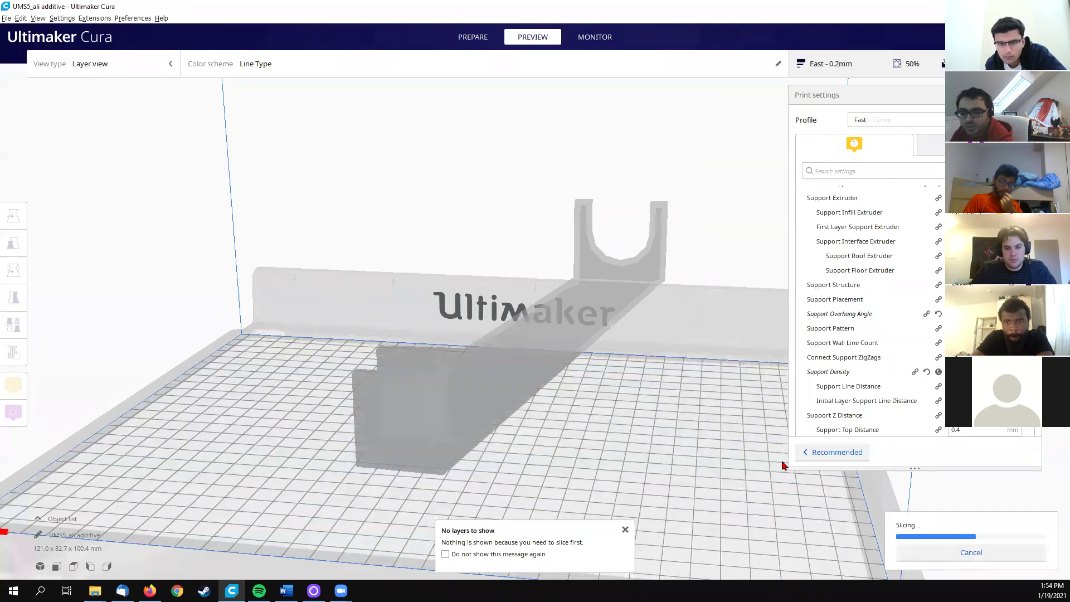
{"action": "right_click_drag", "start_coordinate": [740, 446], "coordinate": [563, 409]}
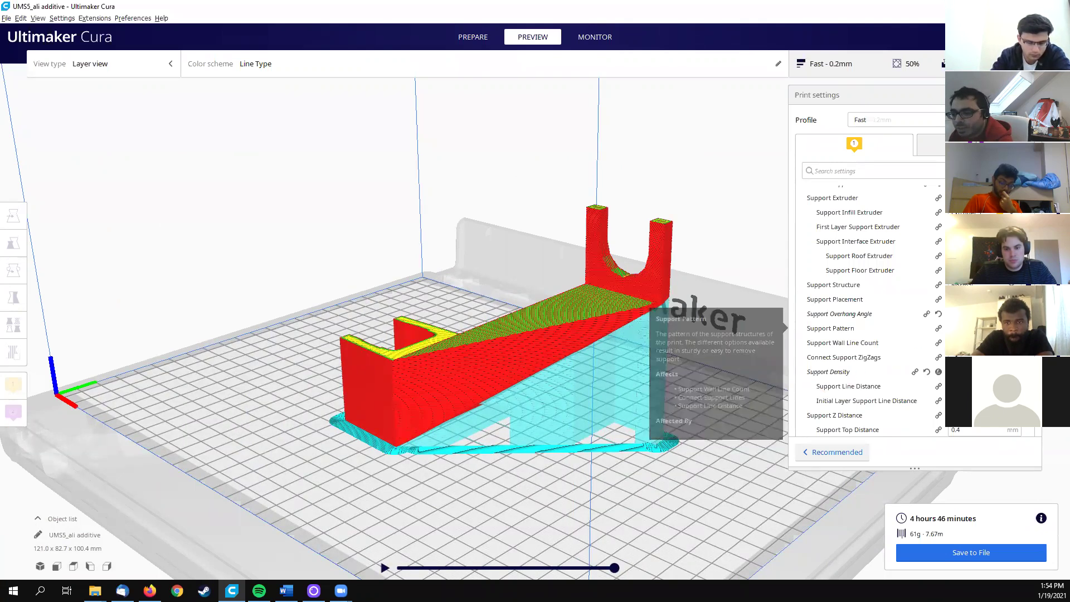
{"action": "right_click_drag", "start_coordinate": [724, 357], "coordinate": [640, 283]}
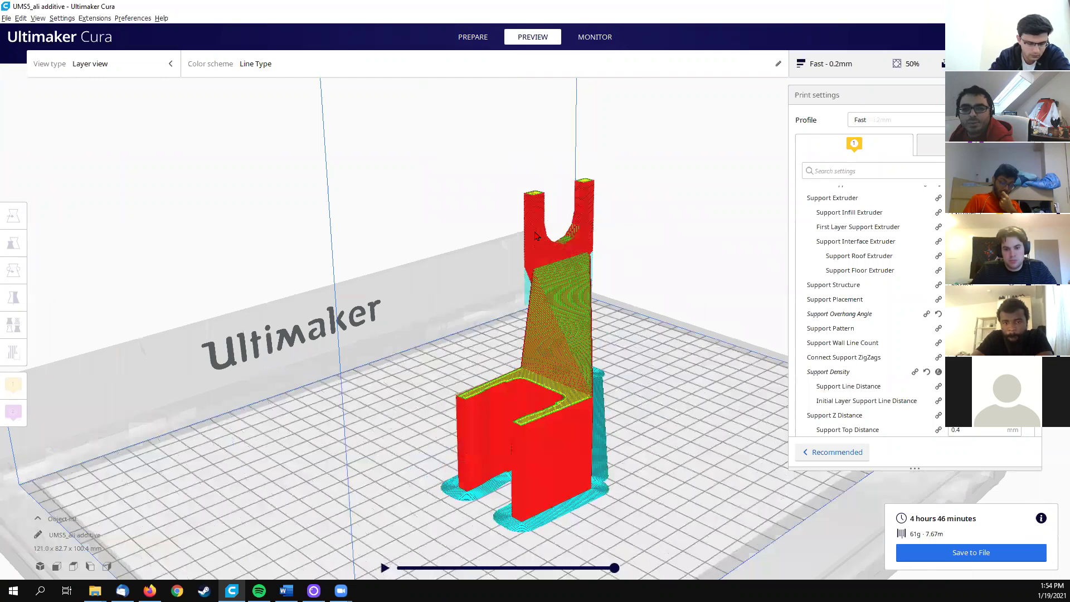
{"action": "right_click_drag", "start_coordinate": [608, 346], "coordinate": [507, 424]}
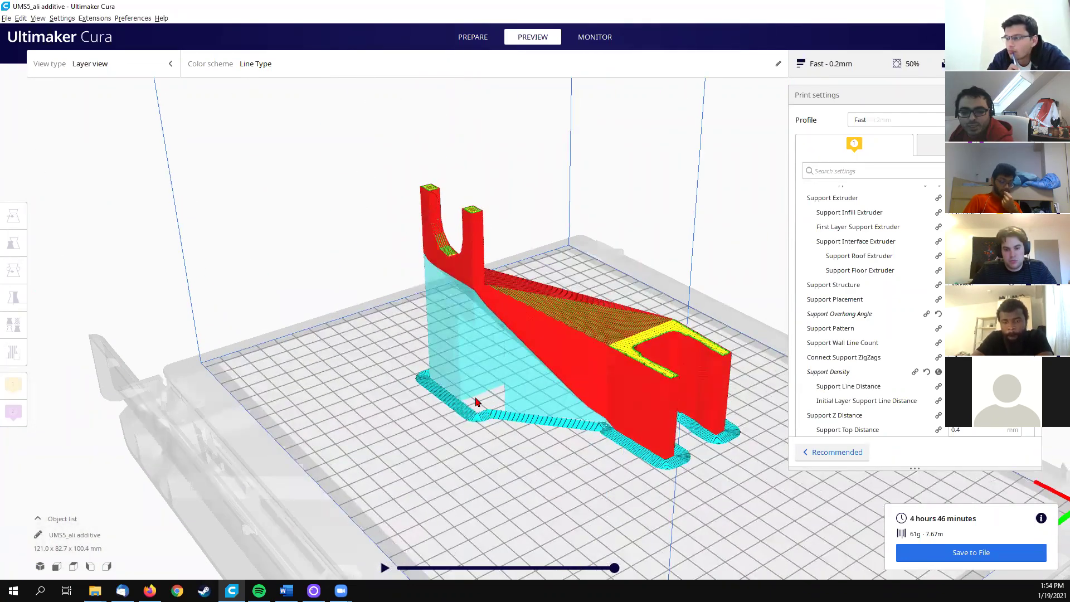
{"action": "right_click_drag", "start_coordinate": [477, 340], "coordinate": [491, 419]}
{"action": "right_click_drag", "start_coordinate": [560, 349], "coordinate": [589, 342]}
Step: Rotate the model 90° about the X axis onto its side and examine its orientation in the Prepare view
{"action": "left_click", "coordinate": [589, 342]}
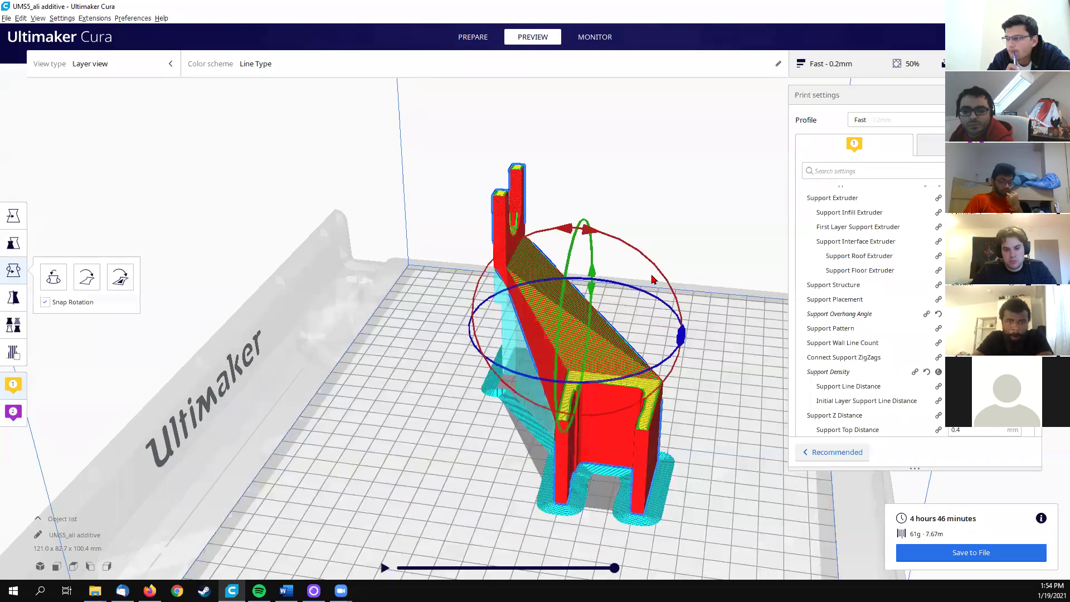
{"action": "left_click_drag", "start_coordinate": [681, 336], "coordinate": [572, 432]}
{"action": "right_click_drag", "start_coordinate": [571, 432], "coordinate": [659, 387]}
{"action": "left_click", "coordinate": [473, 37]}
{"action": "right_click_drag", "start_coordinate": [630, 323], "coordinate": [618, 299]}
{"action": "scroll", "coordinate": [632, 346], "scroll_direction": "down", "scroll_amount": 5}
{"action": "right_click_drag", "start_coordinate": [633, 345], "coordinate": [603, 385]}
{"action": "scroll", "coordinate": [613, 372], "scroll_direction": "up", "scroll_amount": 6}
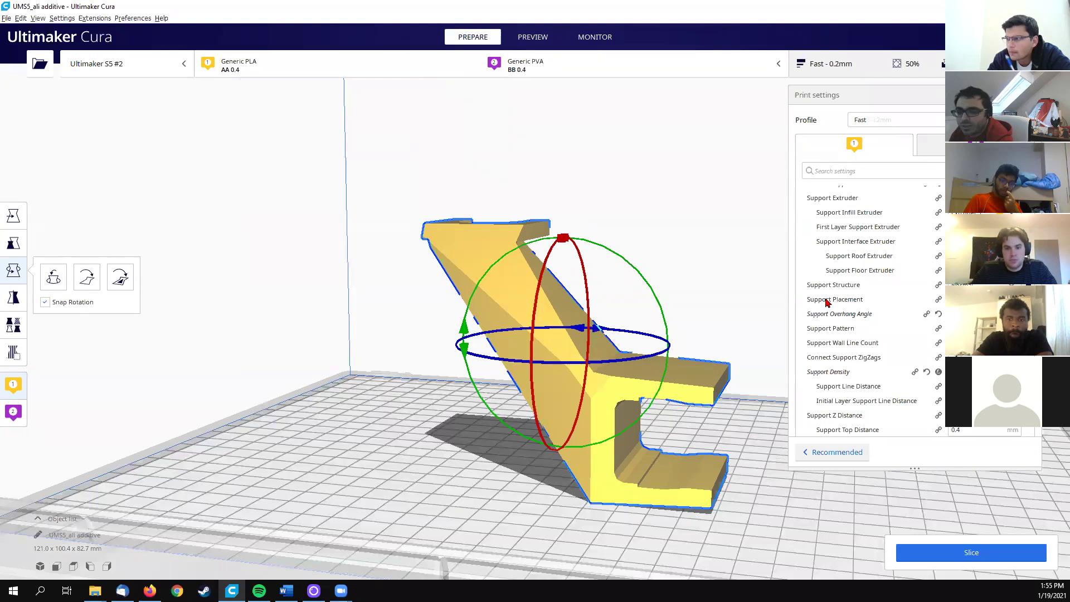
Step: Slice the rotated model and inspect the support between its two prongs in the layer preview
{"action": "mouse_move", "coordinate": [880, 301]}
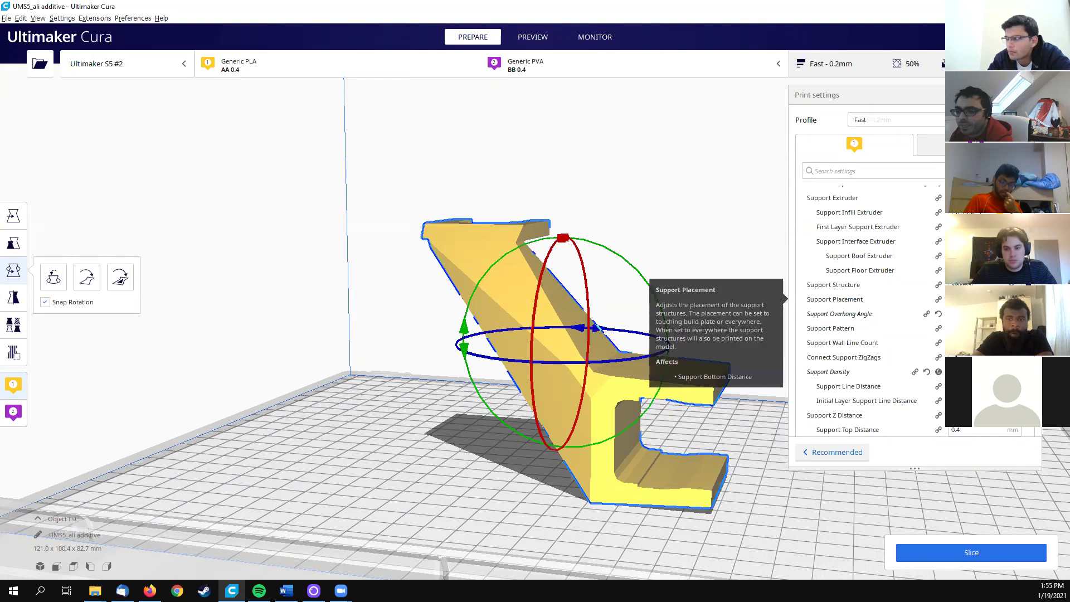
{"action": "left_click", "coordinate": [974, 551]}
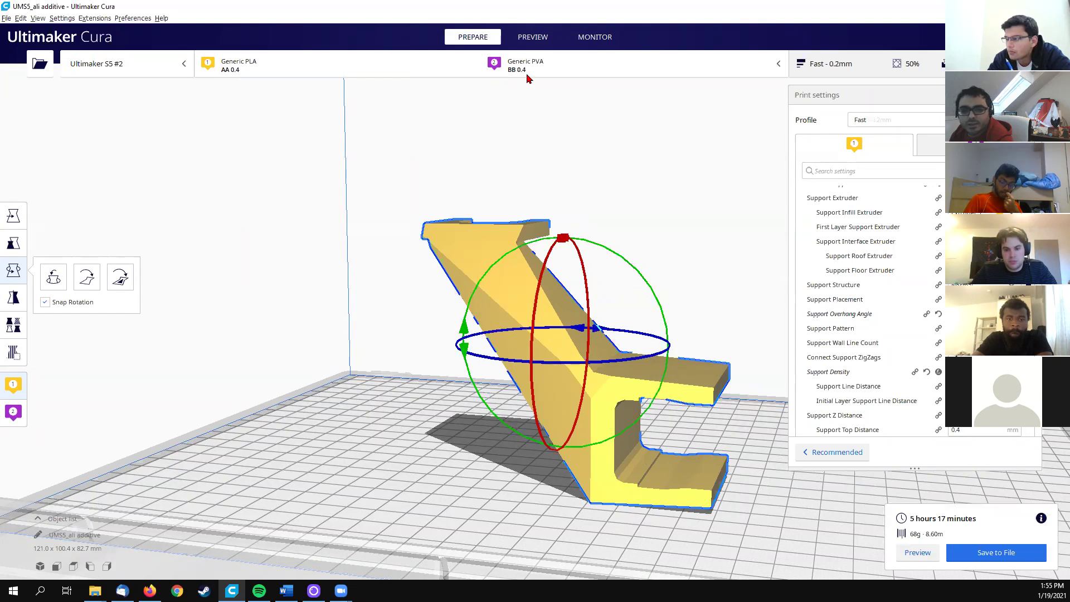
{"action": "left_click", "coordinate": [532, 37]}
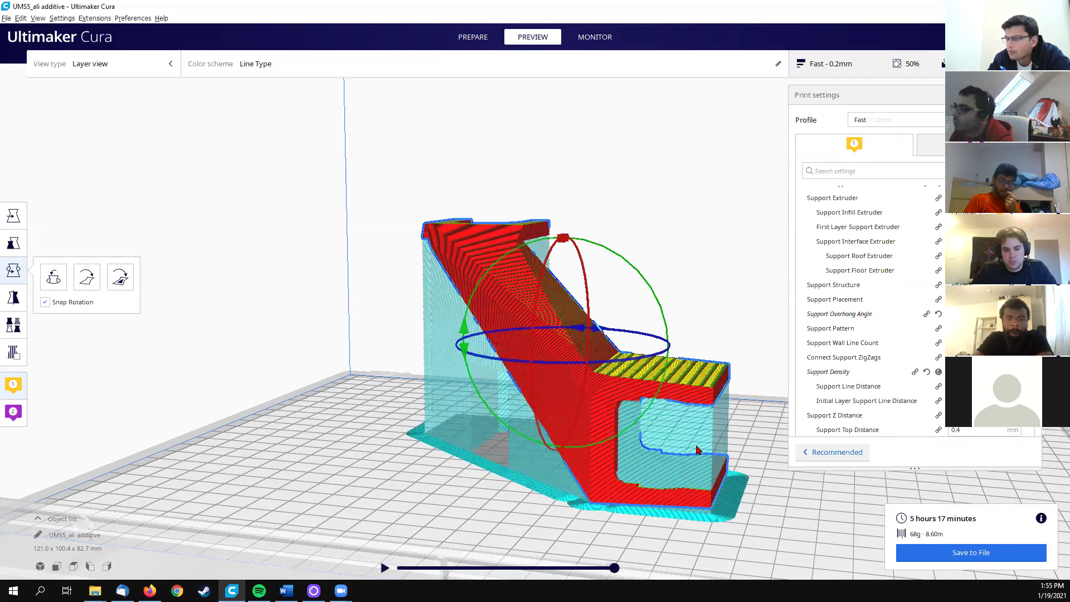
{"action": "right_click_drag", "start_coordinate": [698, 446], "coordinate": [641, 450]}
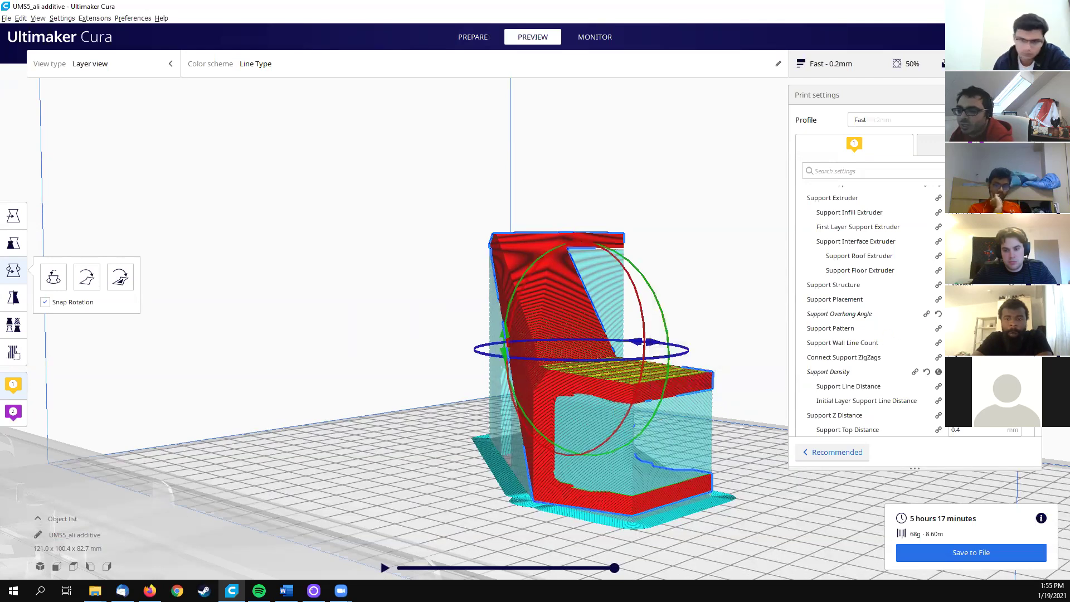
Step: Set Support Placement to touching build plate, reslice the rotated model and inspect the gap between the prongs and the lower layers
{"action": "left_click", "coordinate": [984, 313]}
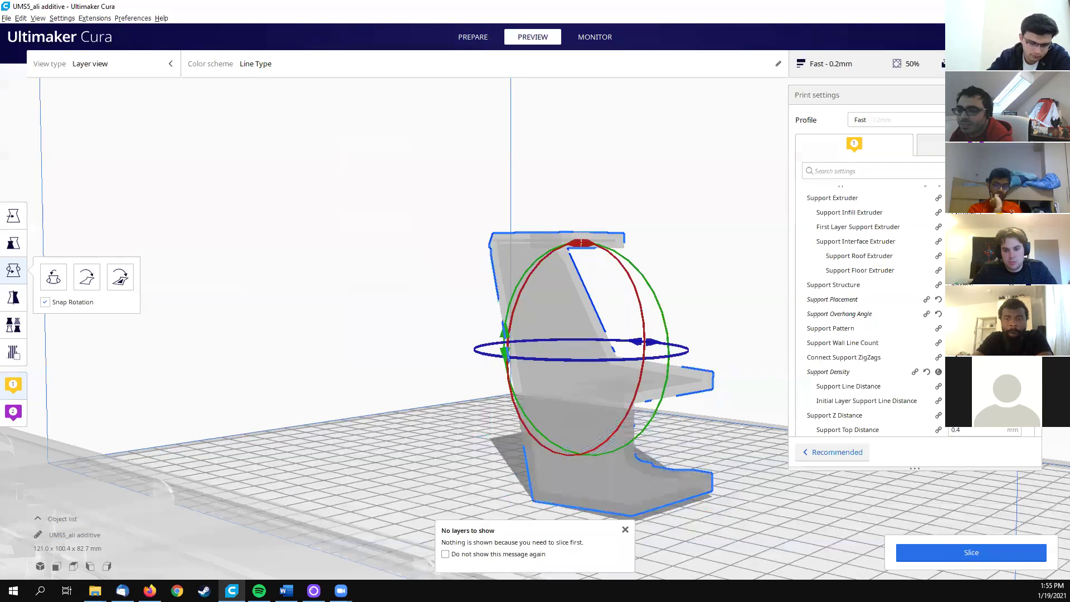
{"action": "right_click_drag", "start_coordinate": [560, 321], "coordinate": [682, 412]}
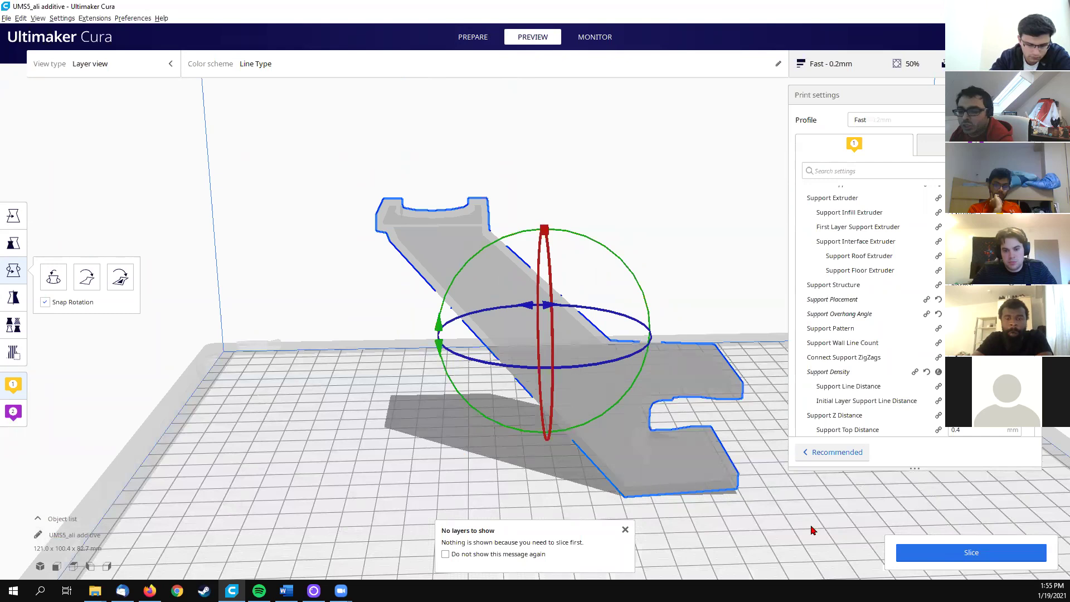
{"action": "left_click", "coordinate": [904, 554]}
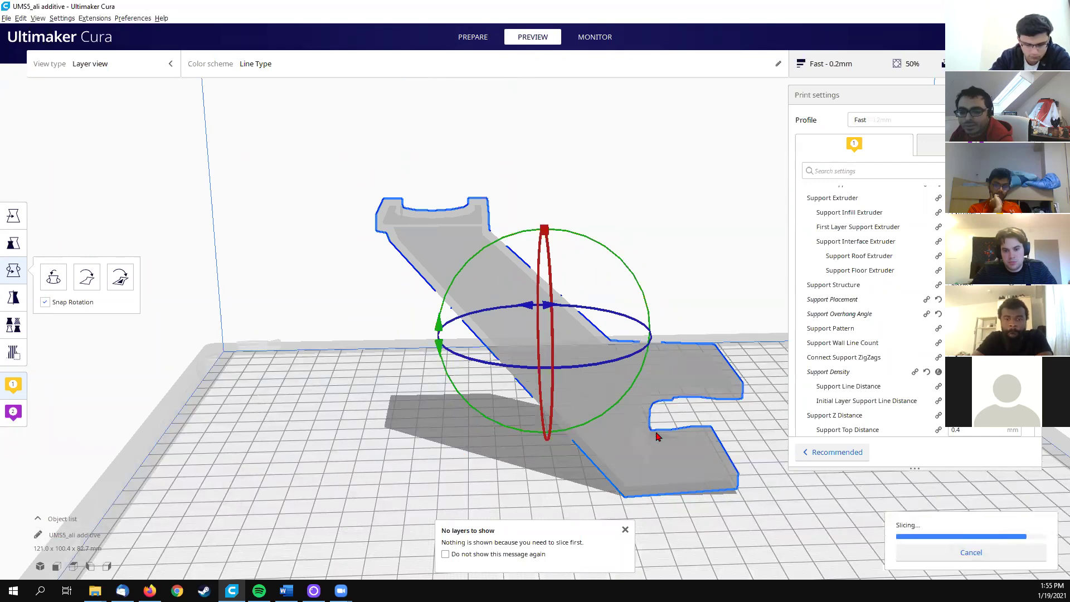
{"action": "right_click_drag", "start_coordinate": [678, 443], "coordinate": [560, 557]}
{"action": "right_click_drag", "start_coordinate": [575, 495], "coordinate": [687, 435]}
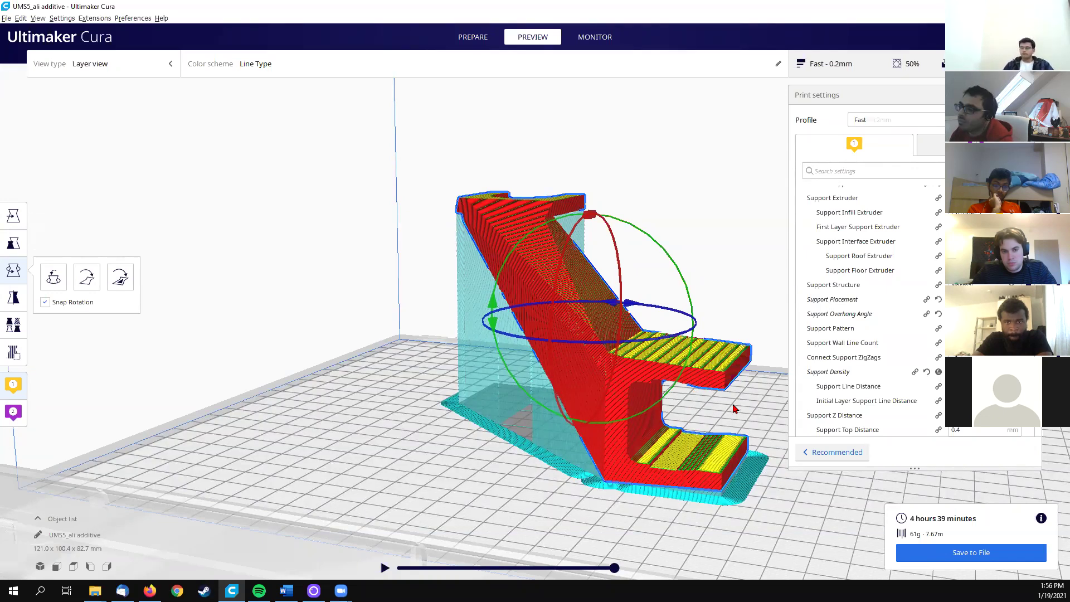
{"action": "right_click_drag", "start_coordinate": [739, 410], "coordinate": [664, 445]}
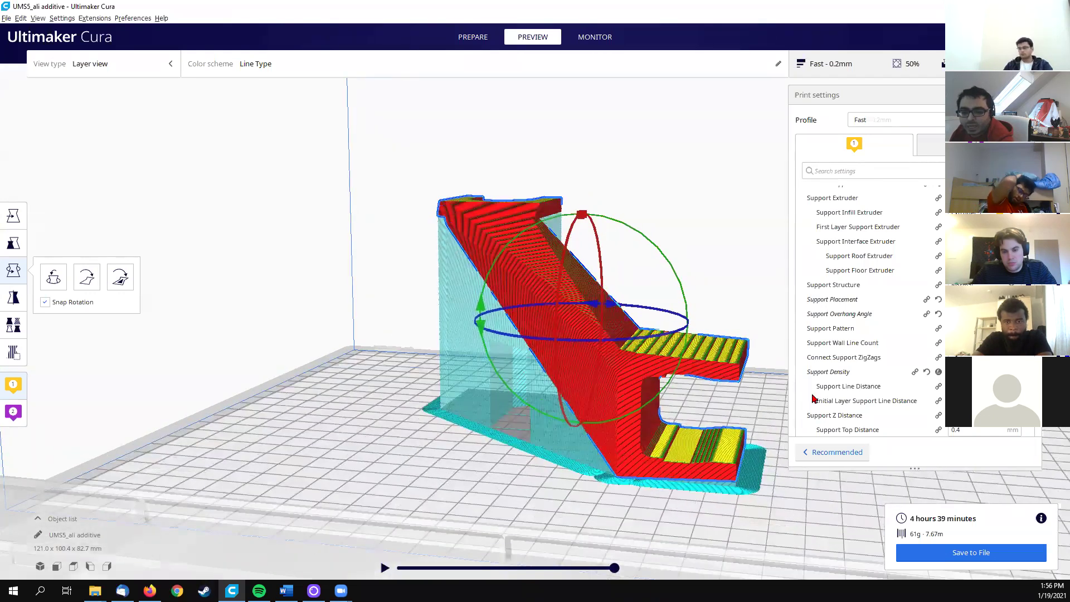
{"action": "left_click_drag", "start_coordinate": [1057, 209], "coordinate": [1057, 365]}
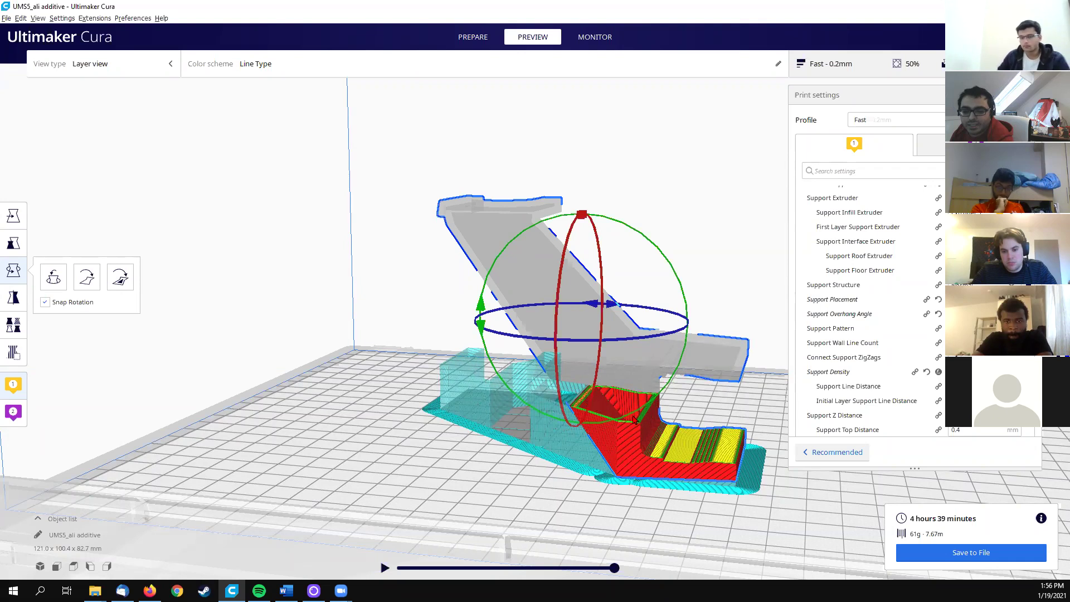
Step: Rotate the model back to its upright orientation and reslice it
{"action": "right_click_drag", "start_coordinate": [705, 417], "coordinate": [553, 291]}
{"action": "left_click_drag", "start_coordinate": [546, 268], "coordinate": [629, 434]}
{"action": "left_click", "coordinate": [931, 553]}
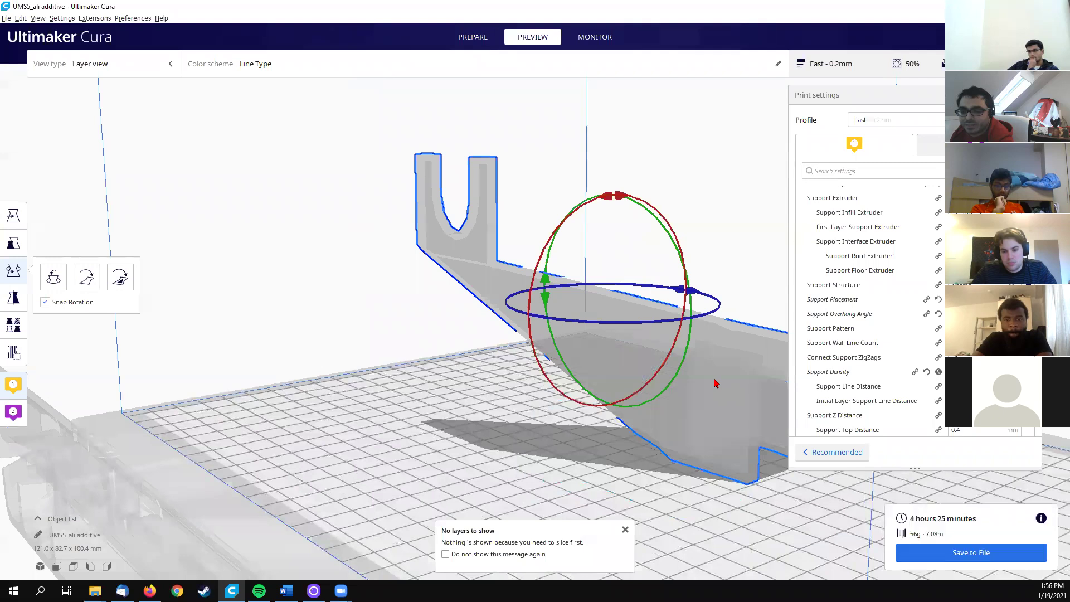
{"action": "middle_click_drag", "start_coordinate": [650, 377], "coordinate": [588, 382]}
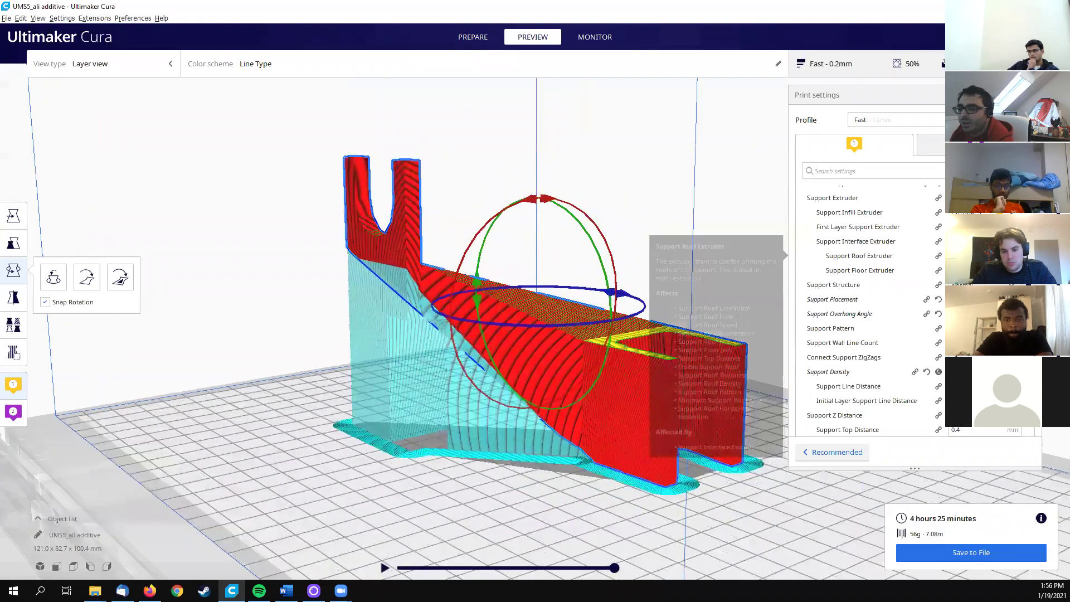
Step: Cut the layer preview down to the lower layers and examine the model's walls, infill and support from above and the side
{"action": "left_click_drag", "start_coordinate": [1055, 197], "coordinate": [1055, 354]}
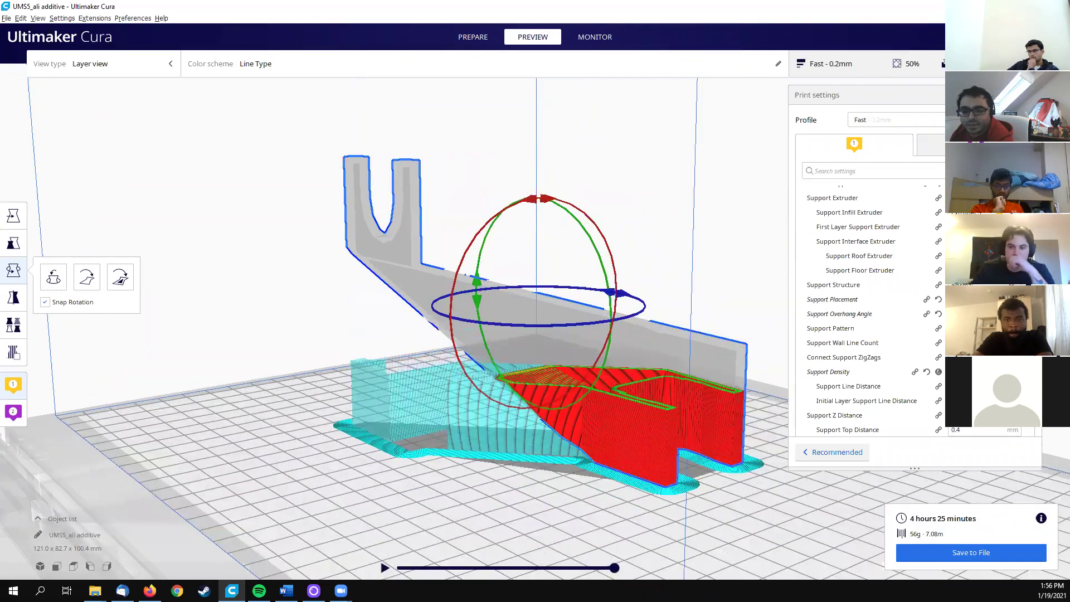
{"action": "right_click_drag", "start_coordinate": [774, 351], "coordinate": [761, 442]}
{"action": "scroll", "coordinate": [673, 388], "scroll_direction": "up", "scroll_amount": 3}
{"action": "scroll", "coordinate": [679, 391], "scroll_direction": "up", "scroll_amount": 2}
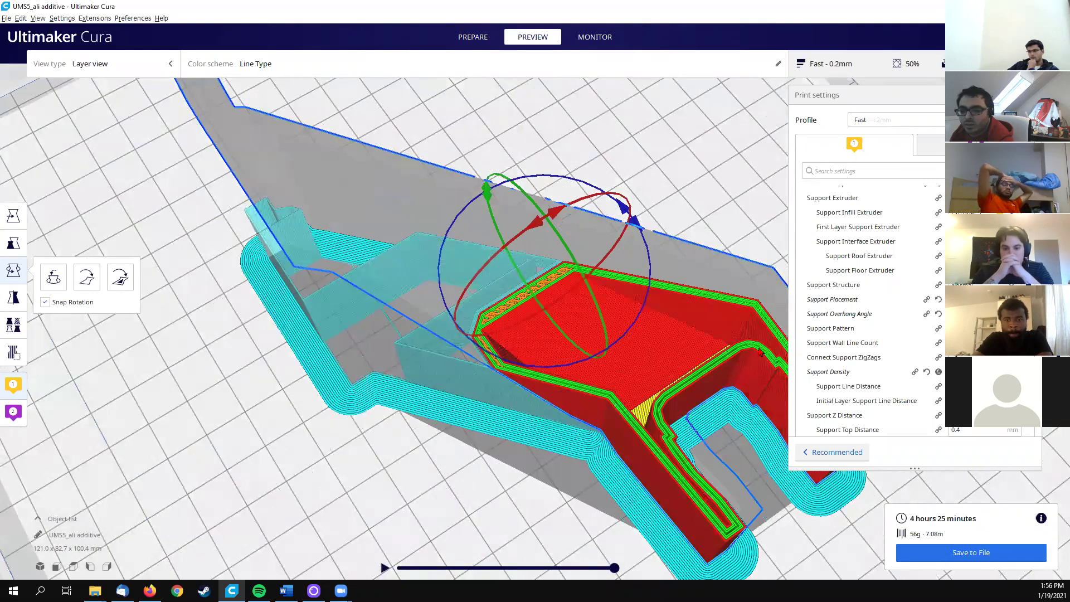
{"action": "scroll", "coordinate": [752, 353], "scroll_direction": "down", "scroll_amount": 4}
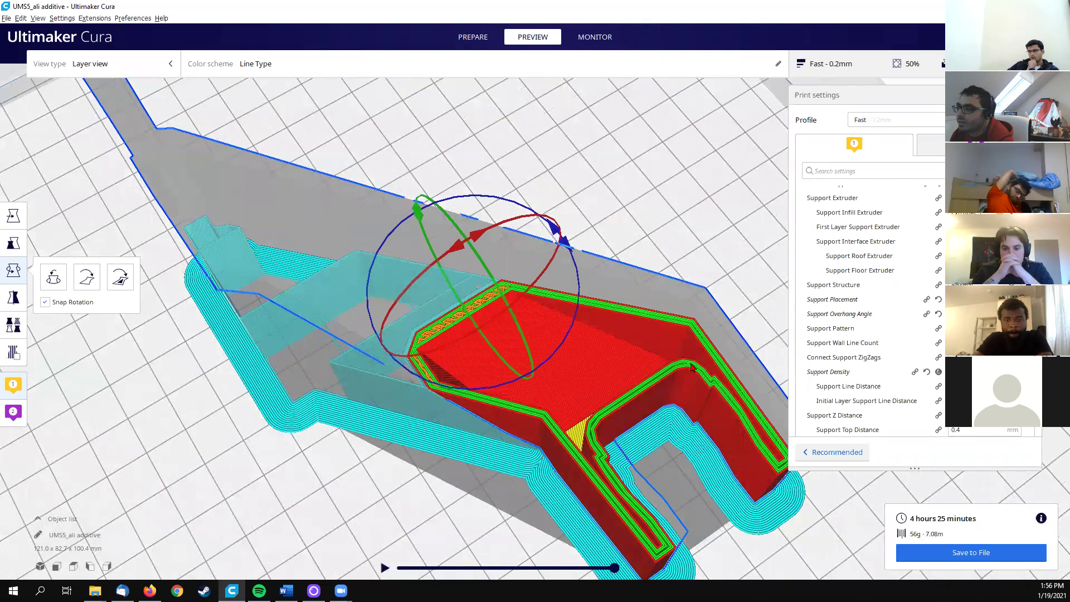
{"action": "scroll", "coordinate": [689, 367], "scroll_direction": "up", "scroll_amount": 3}
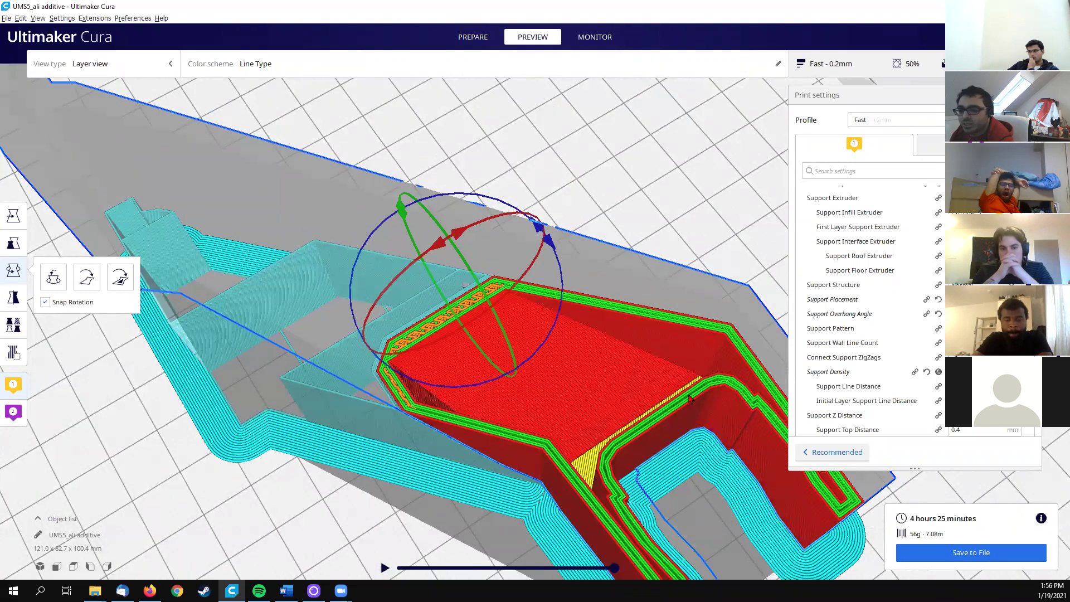
{"action": "scroll", "coordinate": [690, 397], "scroll_direction": "down", "scroll_amount": 4}
{"action": "middle_click_drag", "start_coordinate": [648, 399], "coordinate": [639, 354]}
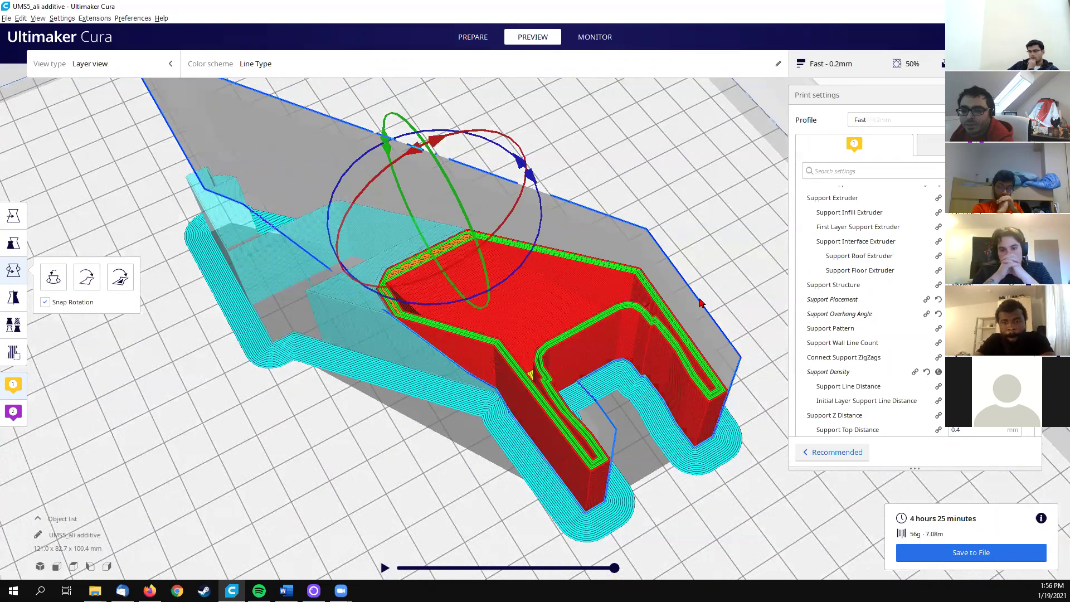
{"action": "right_click_drag", "start_coordinate": [710, 340], "coordinate": [653, 432]}
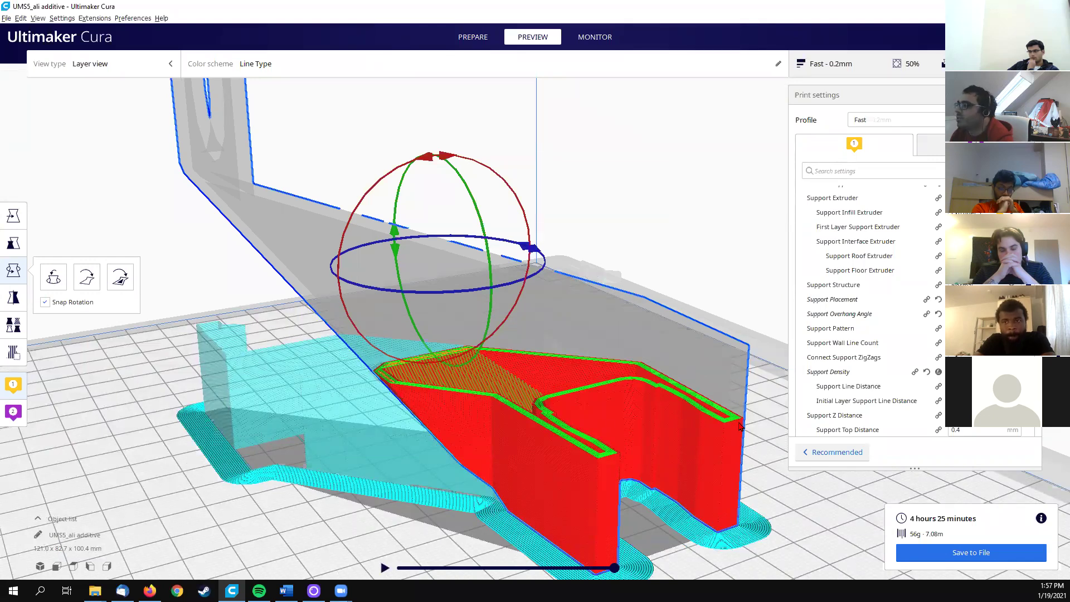
{"action": "scroll", "coordinate": [605, 348], "scroll_direction": "down", "scroll_amount": 4}
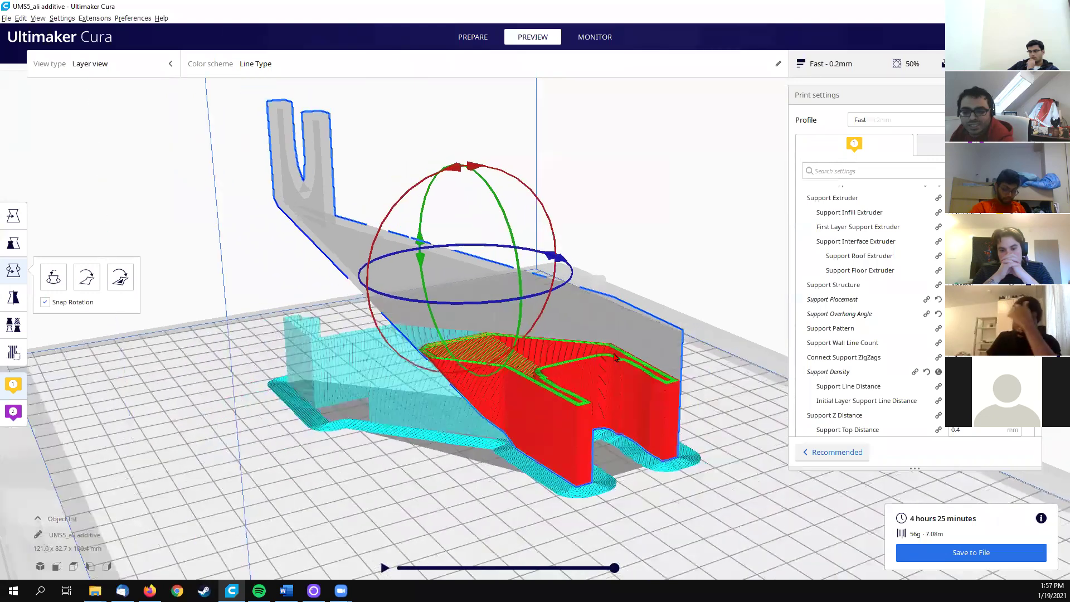
Step: Deselect the model and examine its prongs, U-shaped gap, sloped surface and supports from several sides in the layer preview
{"action": "right_click_drag", "start_coordinate": [595, 336], "coordinate": [702, 357]}
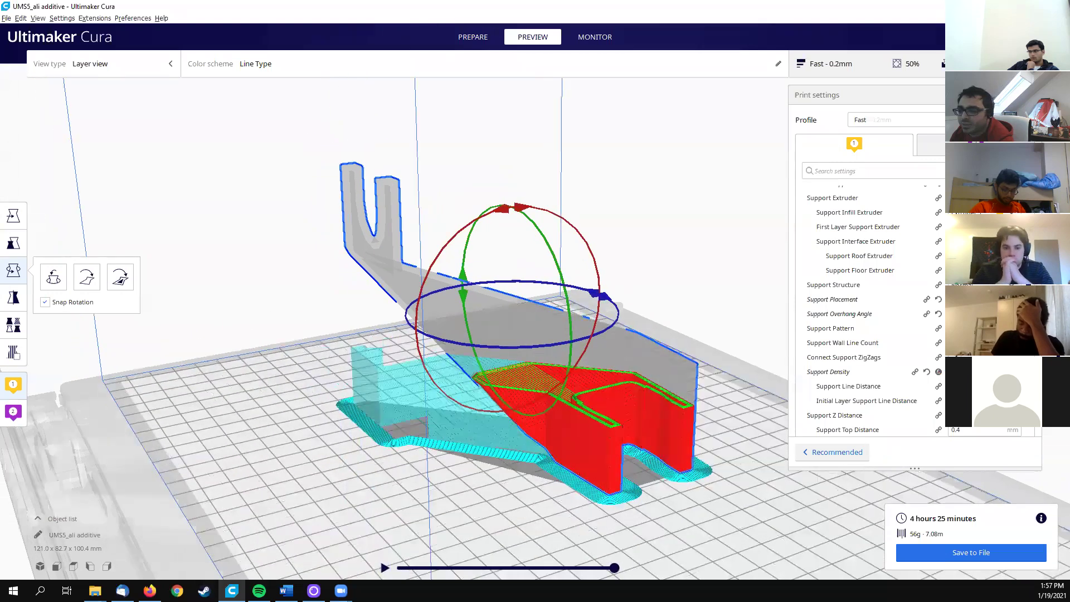
{"action": "left_click", "coordinate": [724, 335]}
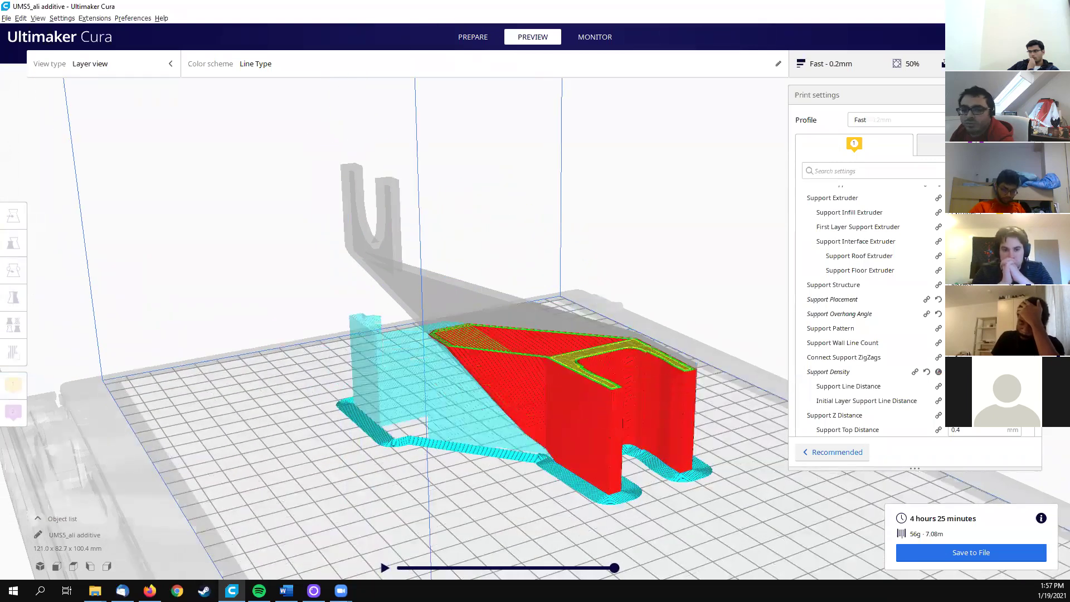
{"action": "mouse_move", "coordinate": [704, 303]}
{"action": "right_mouse_down"}
{"action": "mouse_move", "coordinate": [703, 289]}
{"action": "mouse_move", "coordinate": [713, 301]}
{"action": "mouse_move", "coordinate": [661, 338]}
{"action": "mouse_move", "coordinate": [511, 312]}
{"action": "mouse_move", "coordinate": [410, 276]}
{"action": "right_mouse_up"}
{"action": "scroll", "coordinate": [535, 333], "scroll_direction": "up", "scroll_amount": 5}
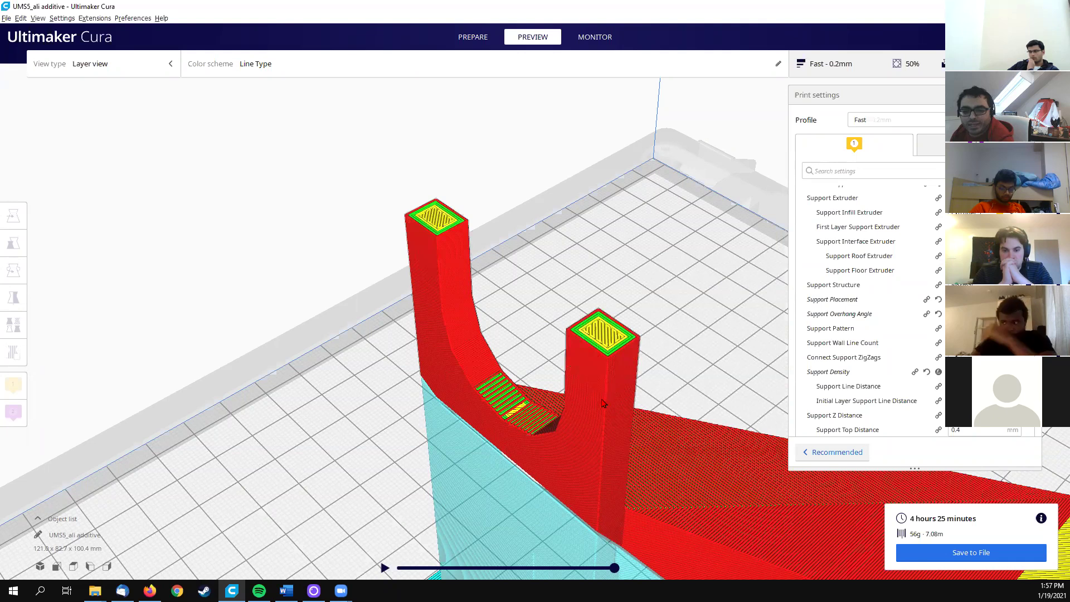
{"action": "scroll", "coordinate": [603, 402], "scroll_direction": "down", "scroll_amount": 3}
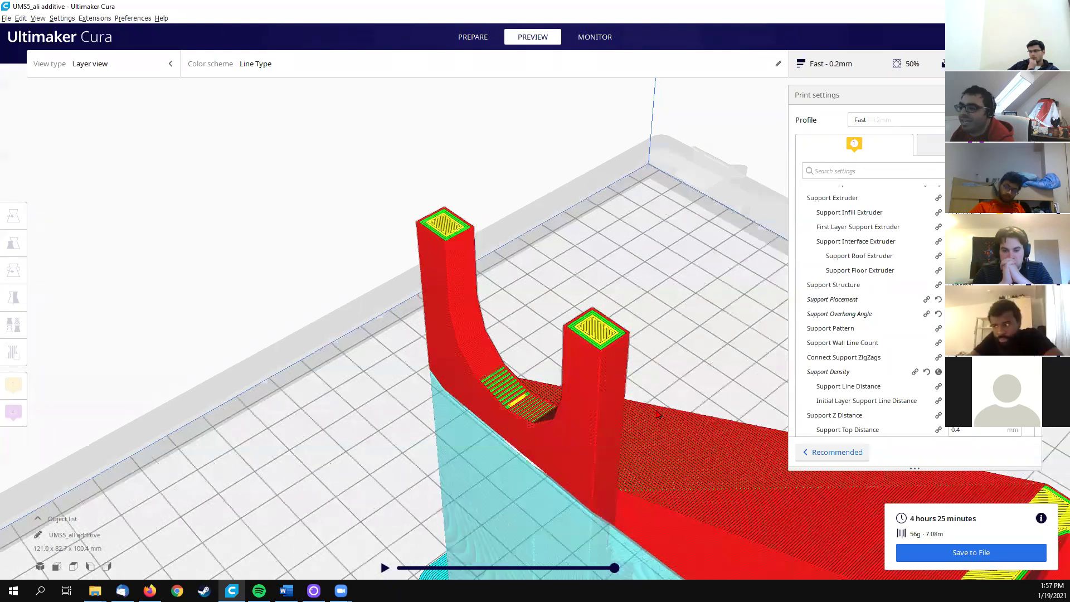
{"action": "scroll", "coordinate": [648, 404], "scroll_direction": "down", "scroll_amount": 5}
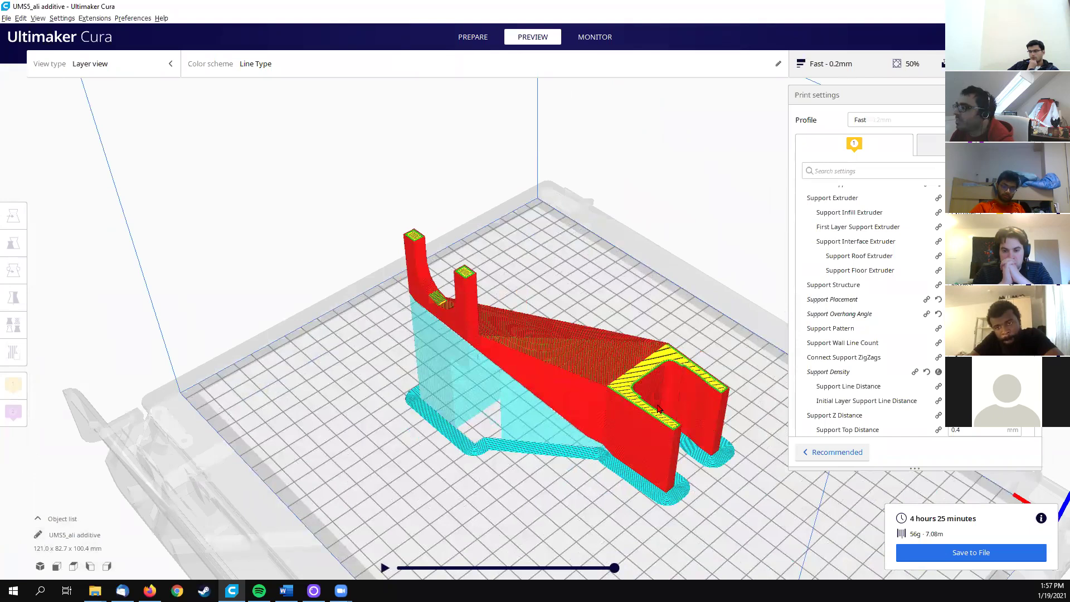
{"action": "right_click_drag", "start_coordinate": [625, 389], "coordinate": [545, 366]}
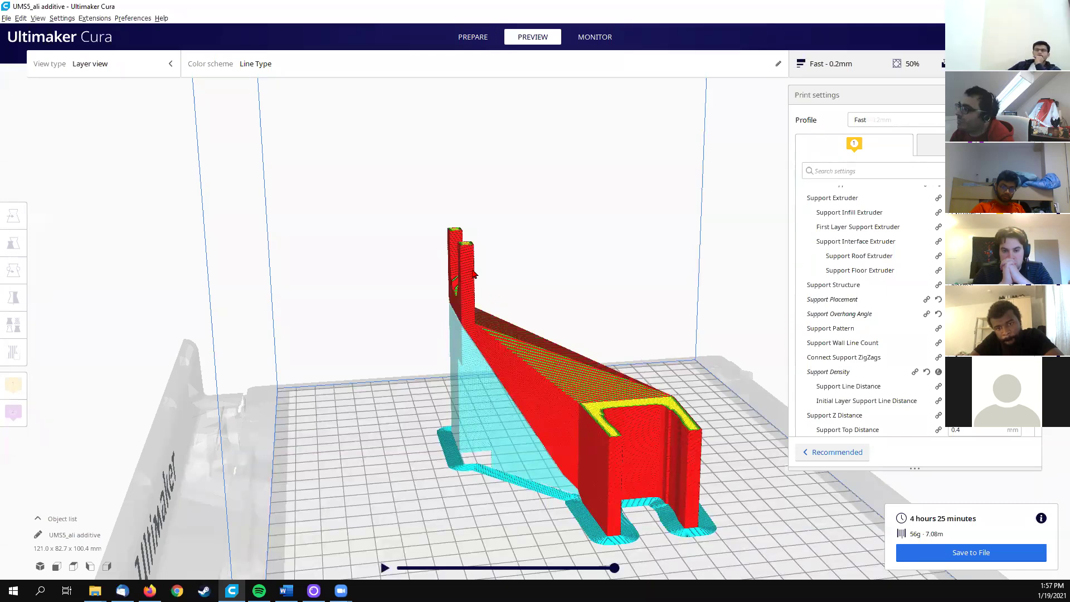
{"action": "right_click_drag", "start_coordinate": [633, 430], "coordinate": [618, 415]}
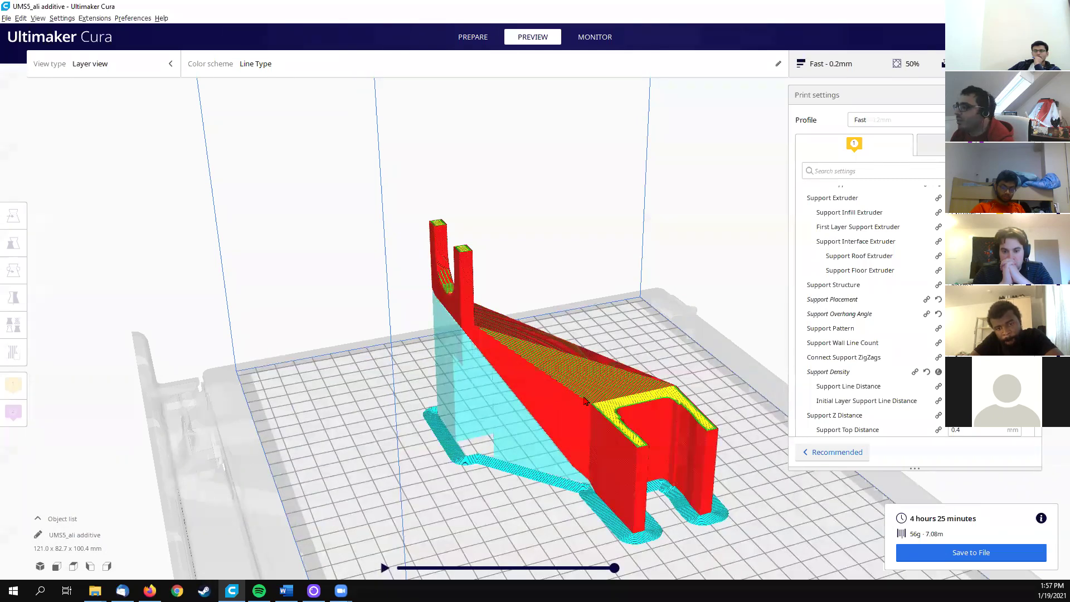
{"action": "right_click_drag", "start_coordinate": [595, 382], "coordinate": [549, 427]}
{"action": "right_click_drag", "start_coordinate": [625, 417], "coordinate": [642, 429]}
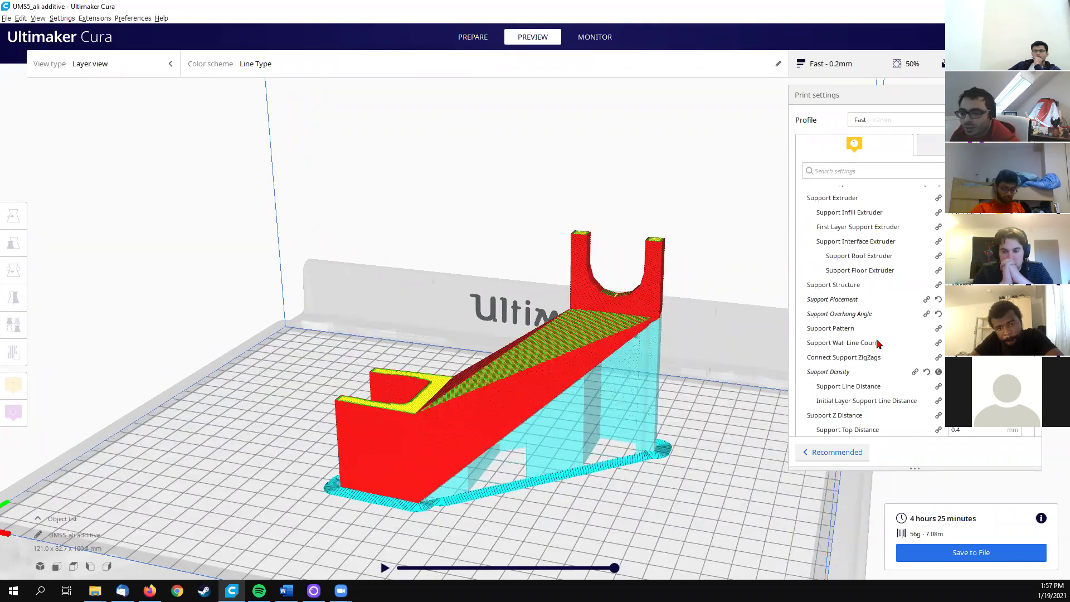
Step: Review the support settings, including the Support Pattern options, Support Wall Line Count and Support Top Distance, and collapse the Support category
{"action": "scroll", "coordinate": [920, 271], "scroll_direction": "up", "scroll_amount": 3}
{"action": "scroll", "coordinate": [920, 271], "scroll_direction": "down", "scroll_amount": 1}
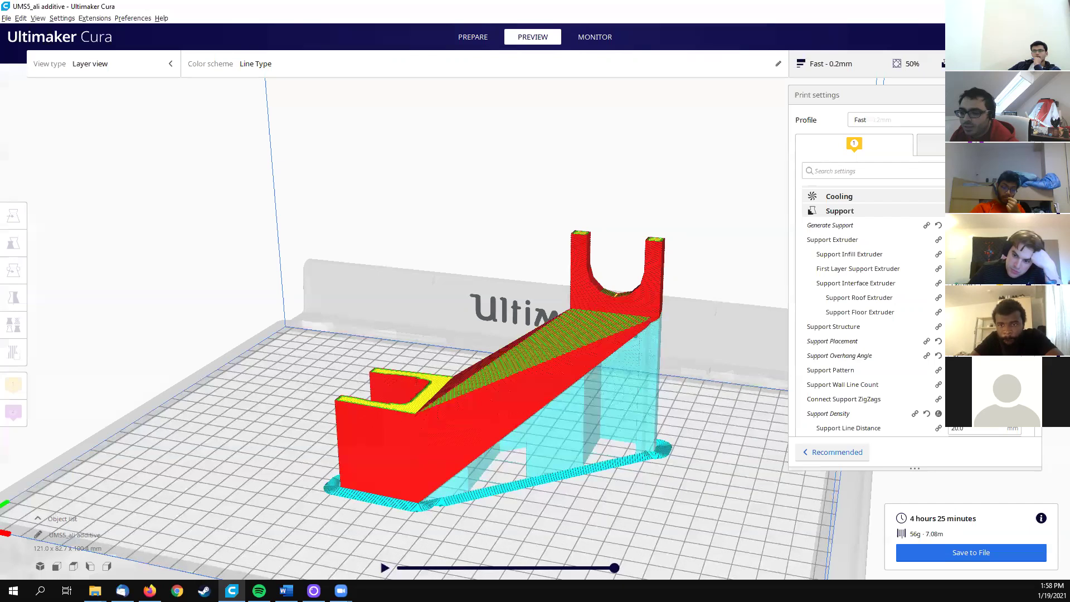
{"action": "left_click", "coordinate": [983, 370]}
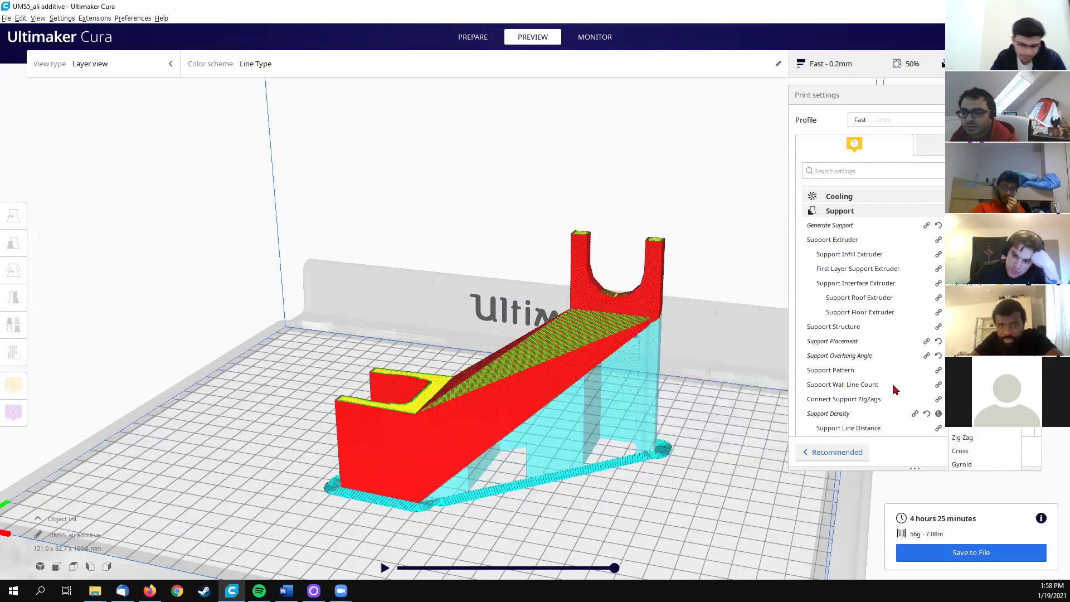
{"action": "left_click", "coordinate": [983, 371]}
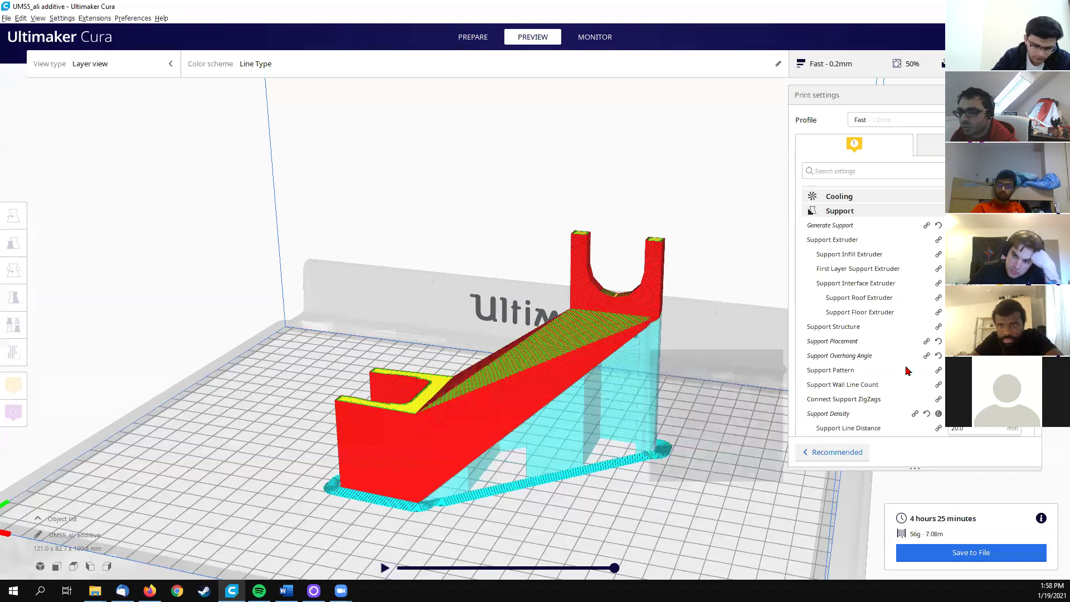
{"action": "scroll", "coordinate": [984, 370], "scroll_direction": "down", "scroll_amount": 3}
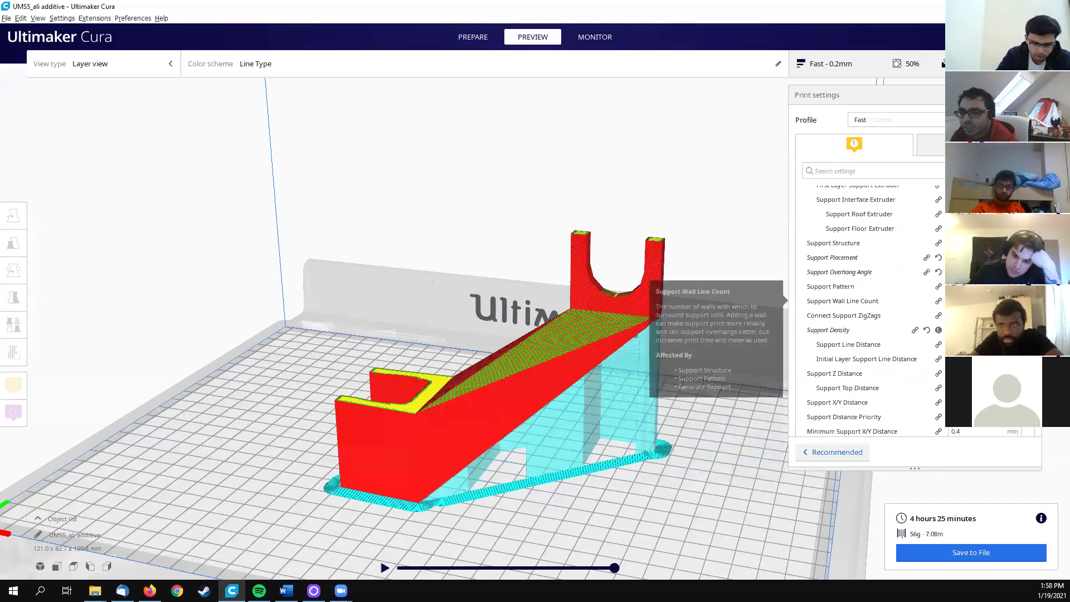
{"action": "scroll", "coordinate": [905, 290], "scroll_direction": "down", "scroll_amount": 2}
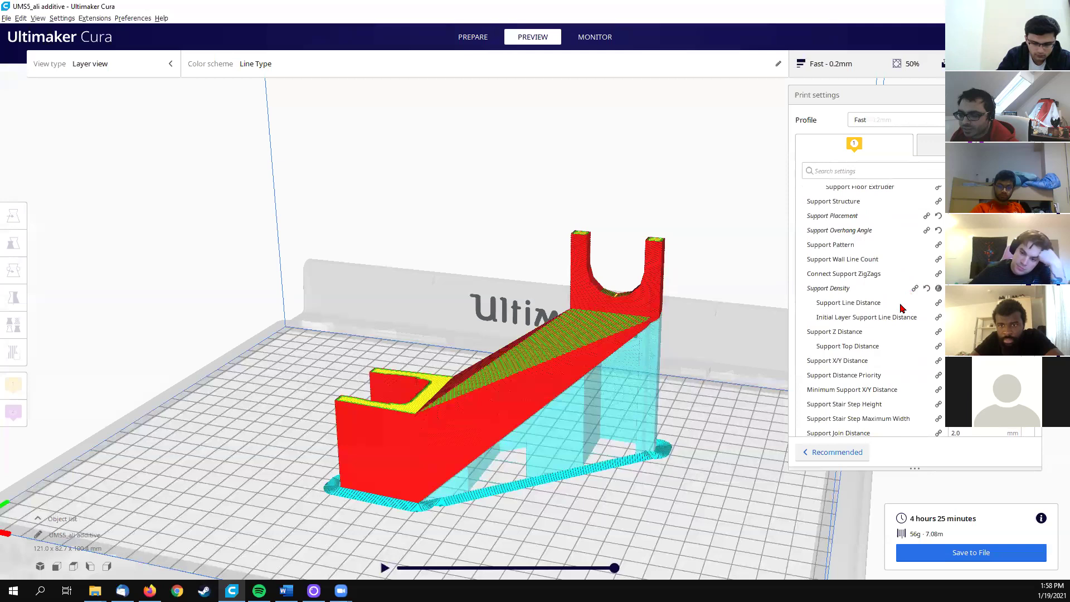
{"action": "scroll", "coordinate": [903, 309], "scroll_direction": "down", "scroll_amount": 2}
{"action": "scroll", "coordinate": [928, 343], "scroll_direction": "down", "scroll_amount": 2}
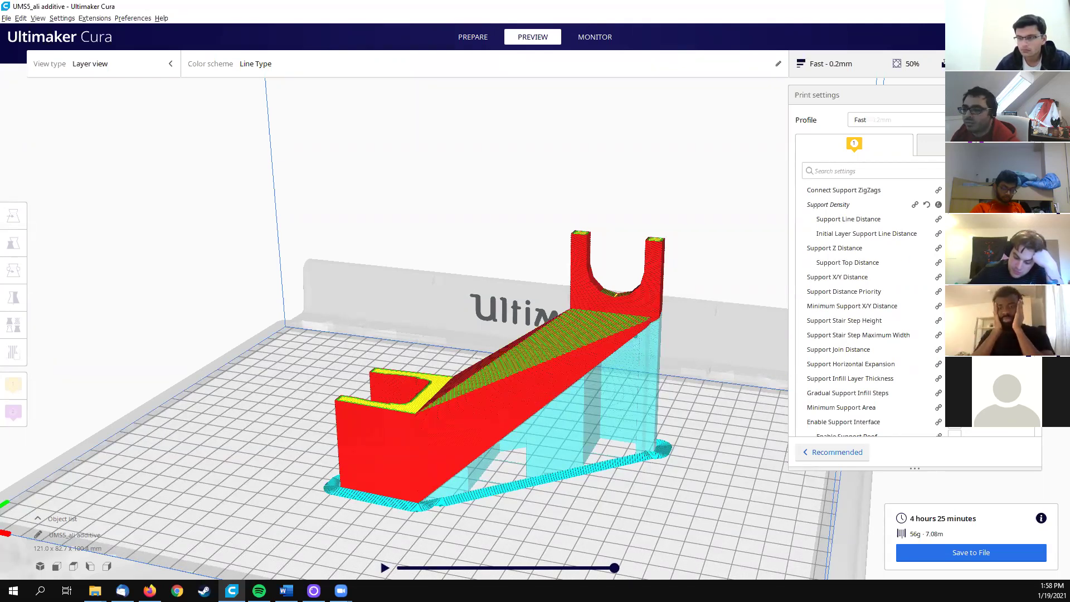
{"action": "mouse_move", "coordinate": [847, 262]}
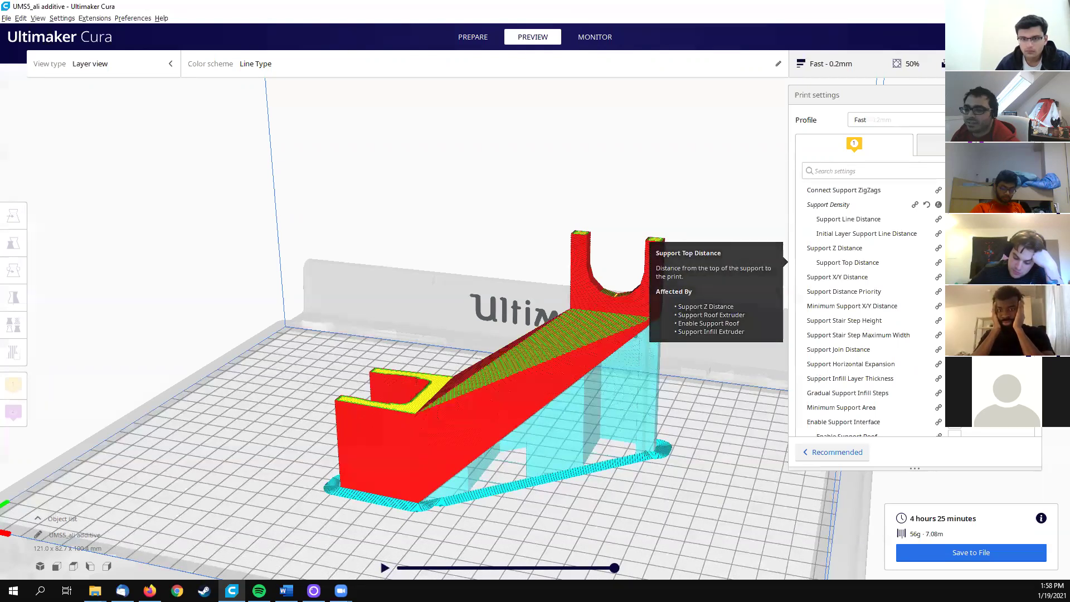
{"action": "scroll", "coordinate": [870, 279], "scroll_direction": "up", "scroll_amount": 3}
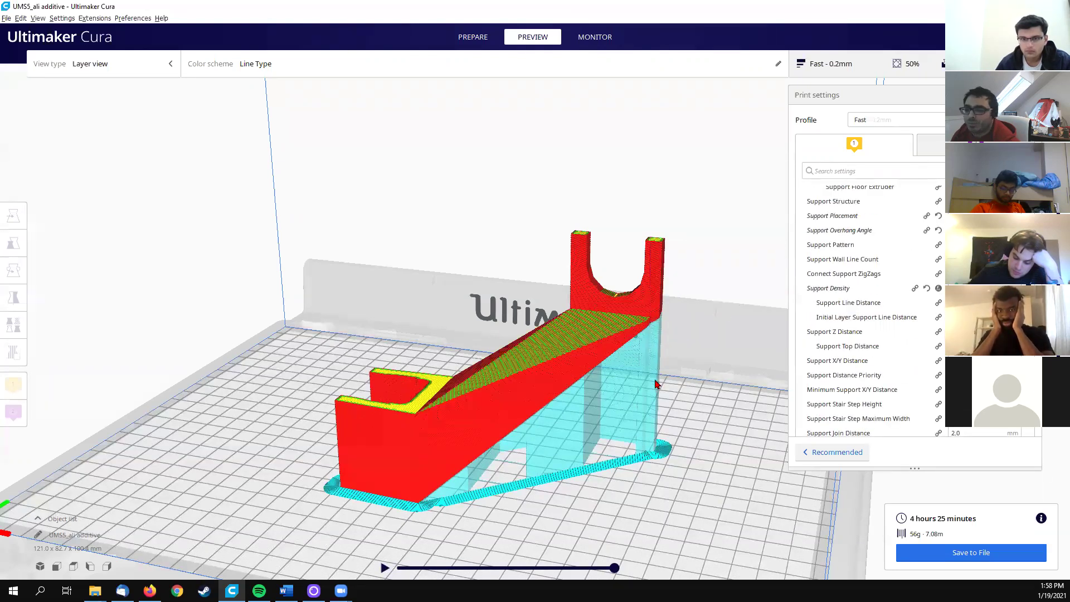
{"action": "scroll", "coordinate": [903, 385], "scroll_direction": "down", "scroll_amount": 2}
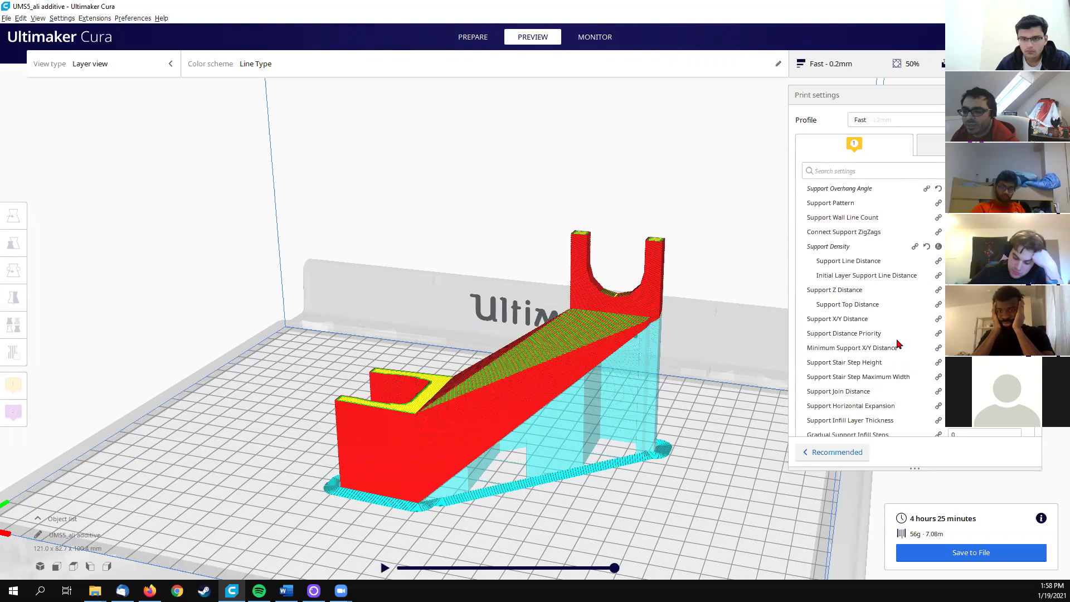
{"action": "scroll", "coordinate": [900, 359], "scroll_direction": "down", "scroll_amount": 2}
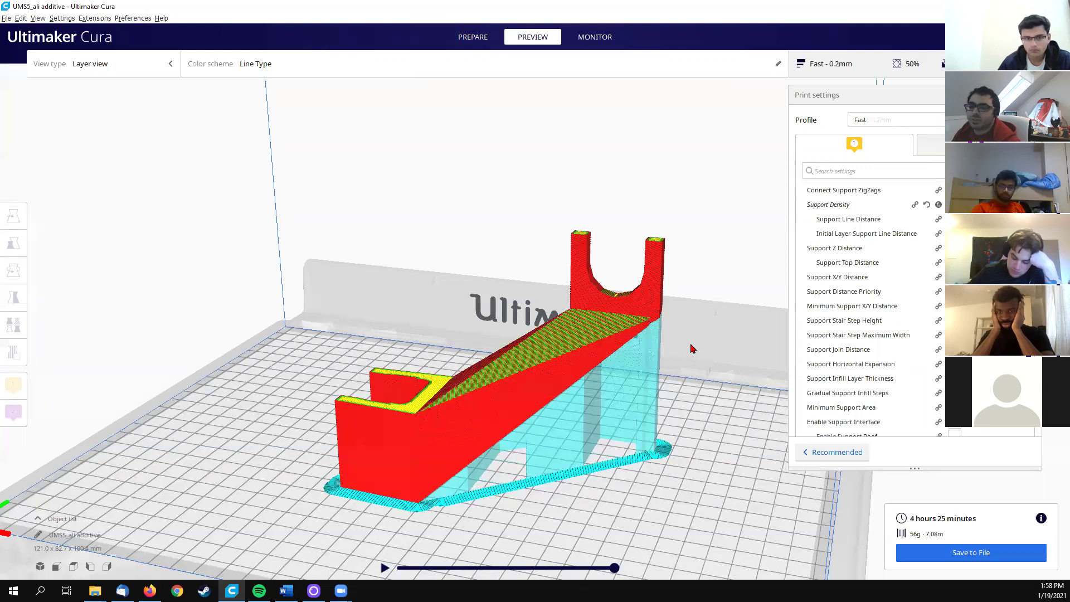
{"action": "scroll", "coordinate": [856, 319], "scroll_direction": "up", "scroll_amount": 10}
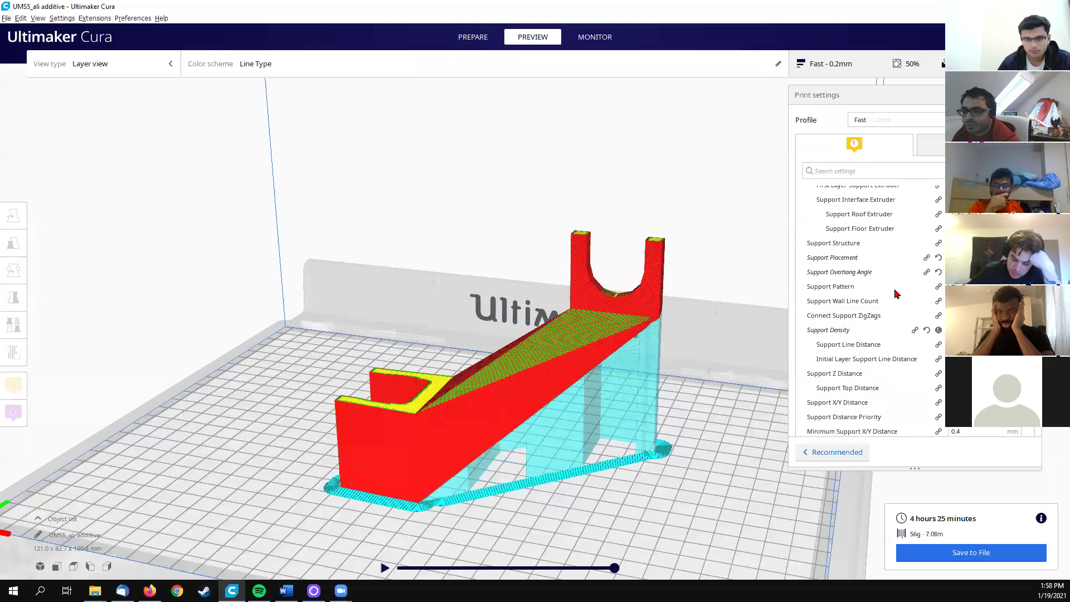
{"action": "left_click", "coordinate": [840, 253]}
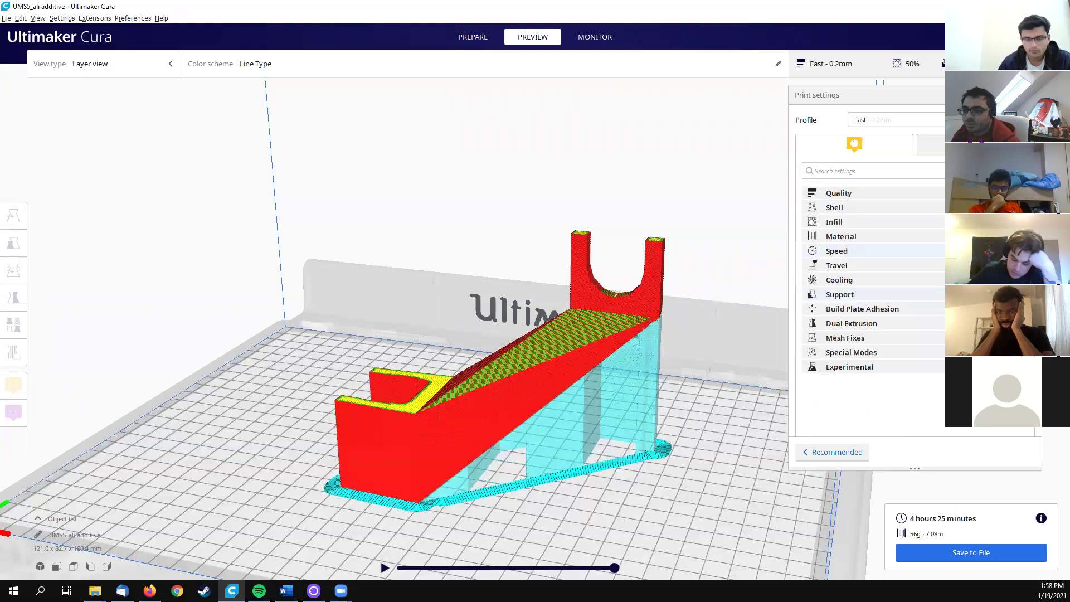
Step: Toggle the Enable Prime Blob setting in the Build Plate Adhesion category
{"action": "left_click", "coordinate": [862, 309]}
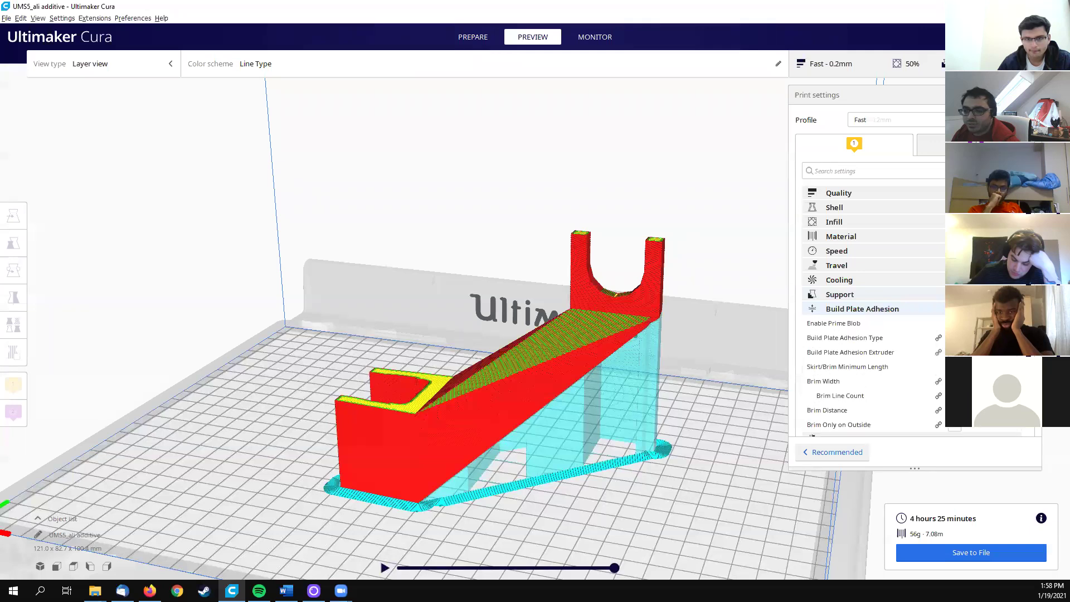
{"action": "scroll", "coordinate": [892, 308], "scroll_direction": "down", "scroll_amount": 1}
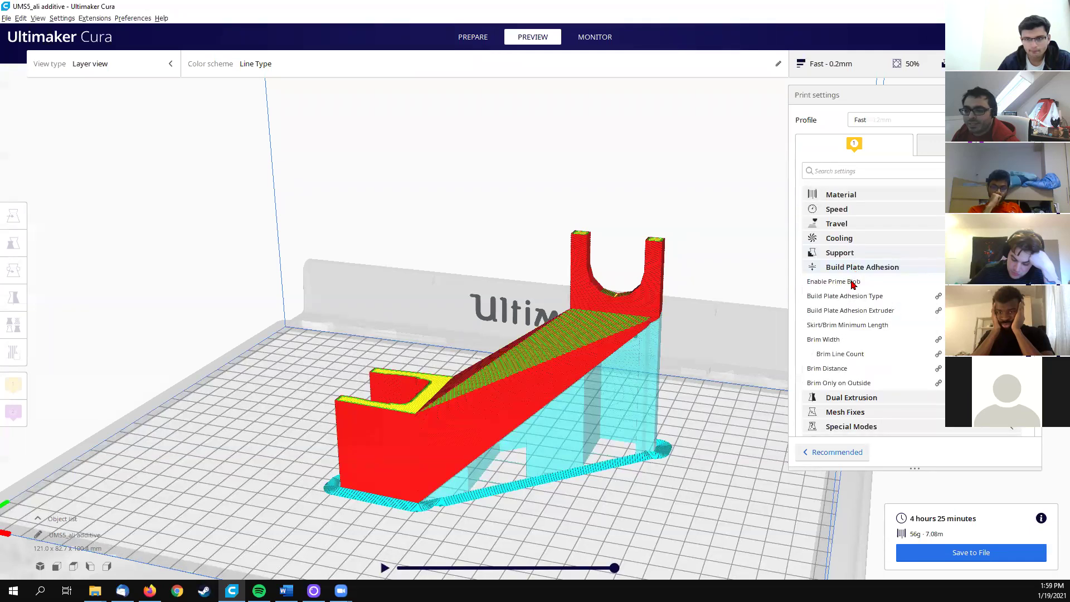
{"action": "mouse_move", "coordinate": [857, 283]}
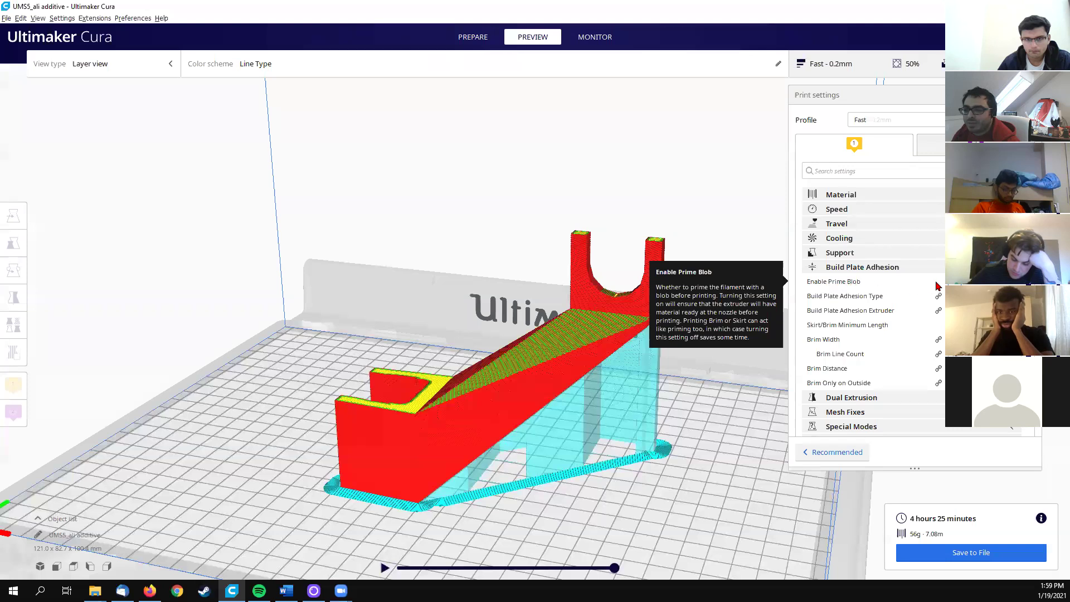
{"action": "left_click", "coordinate": [955, 282]}
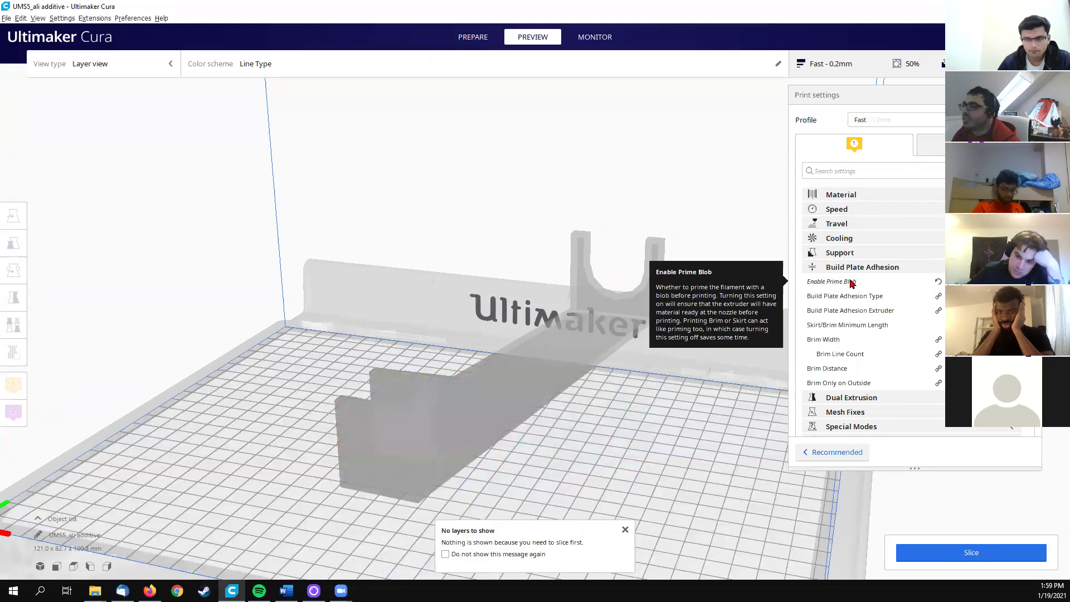
{"action": "scroll", "coordinate": [611, 360], "scroll_direction": "down", "scroll_amount": 3}
{"action": "middle_click_drag", "start_coordinate": [612, 360], "coordinate": [646, 315]}
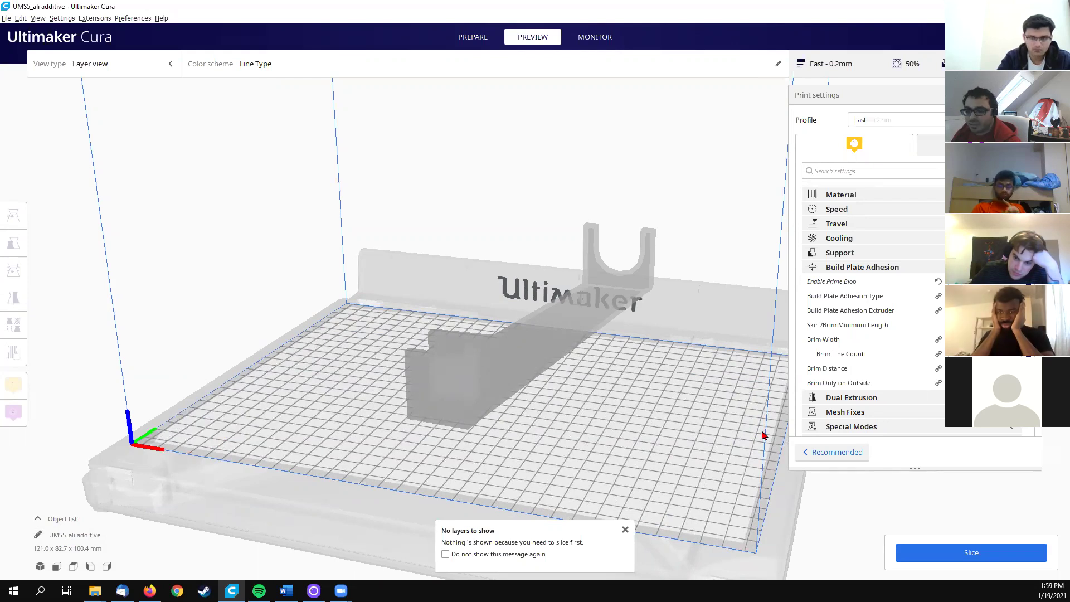
Step: Reslice the model, read the Build Plate Adhesion Type description and examine the brim around the model's base
{"action": "left_click", "coordinate": [927, 552]}
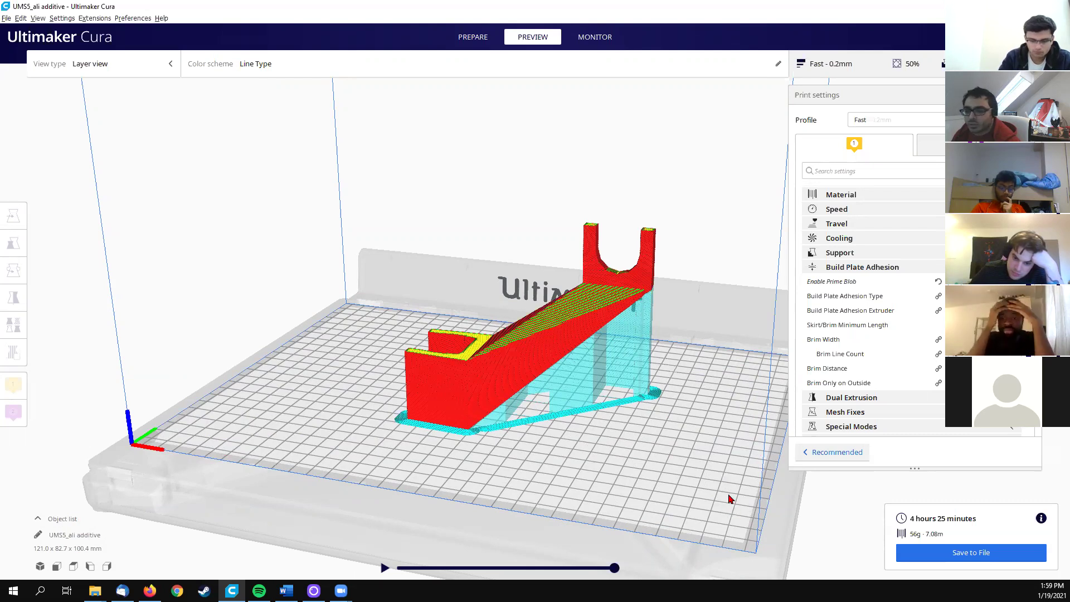
{"action": "mouse_move", "coordinate": [822, 301]}
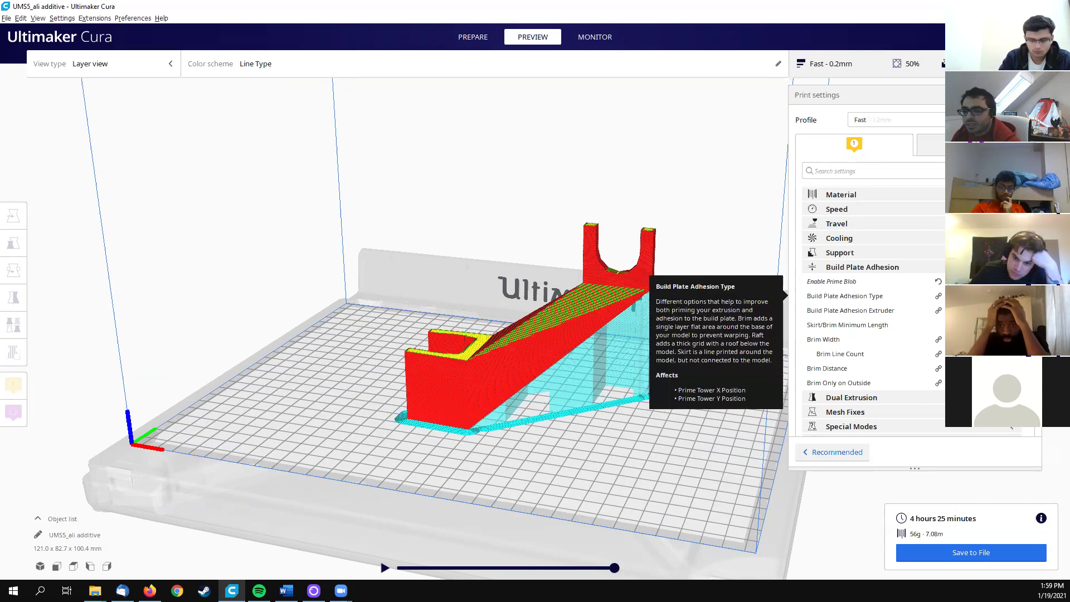
{"action": "scroll", "coordinate": [527, 419], "scroll_direction": "up", "scroll_amount": 5}
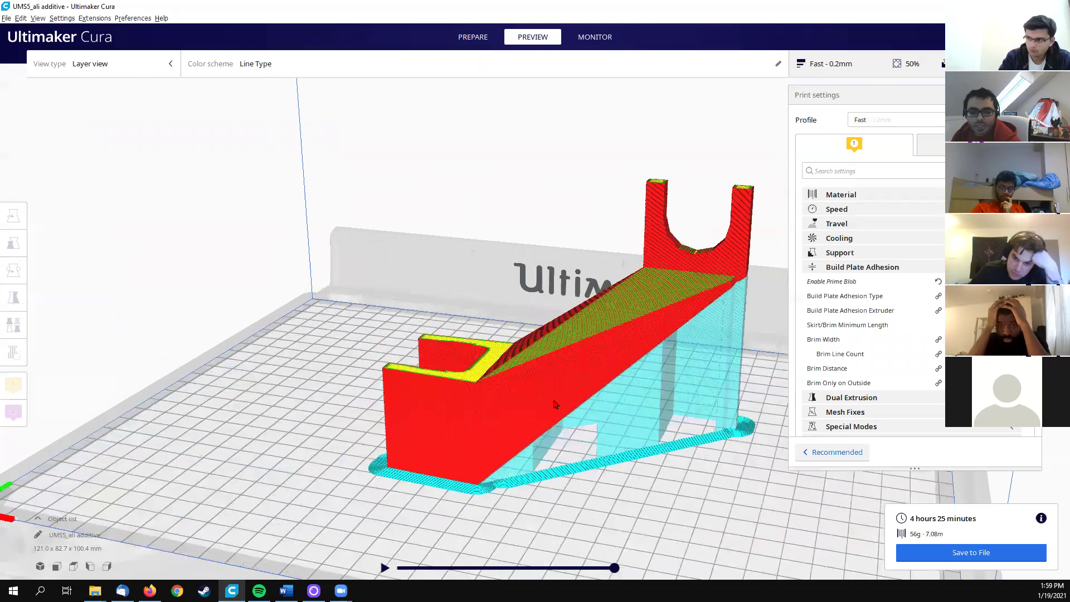
{"action": "scroll", "coordinate": [515, 387], "scroll_direction": "up", "scroll_amount": 3}
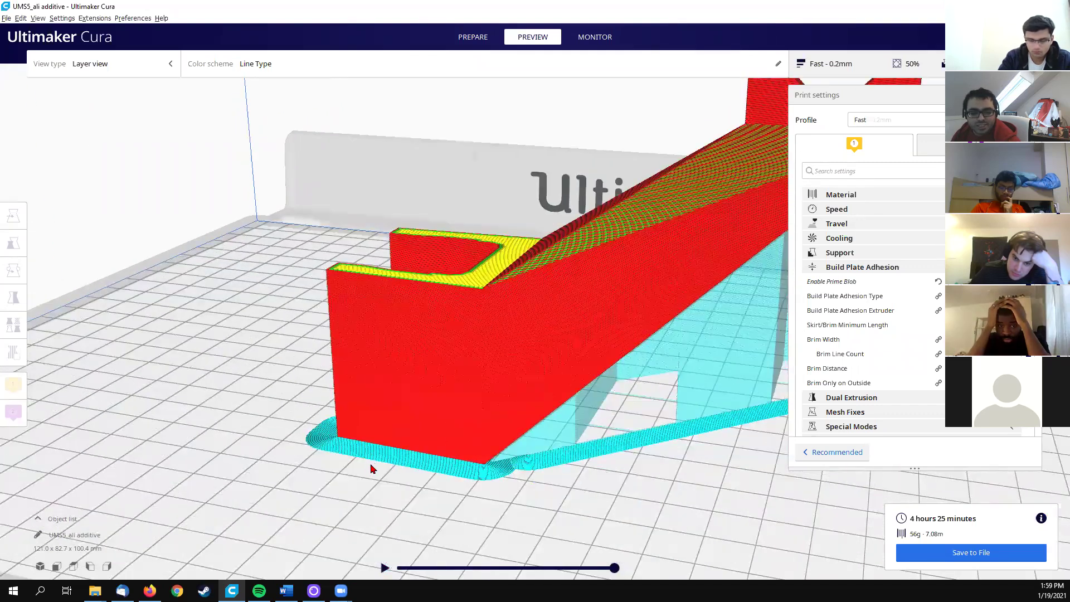
{"action": "right_click_drag", "start_coordinate": [349, 447], "coordinate": [498, 461]}
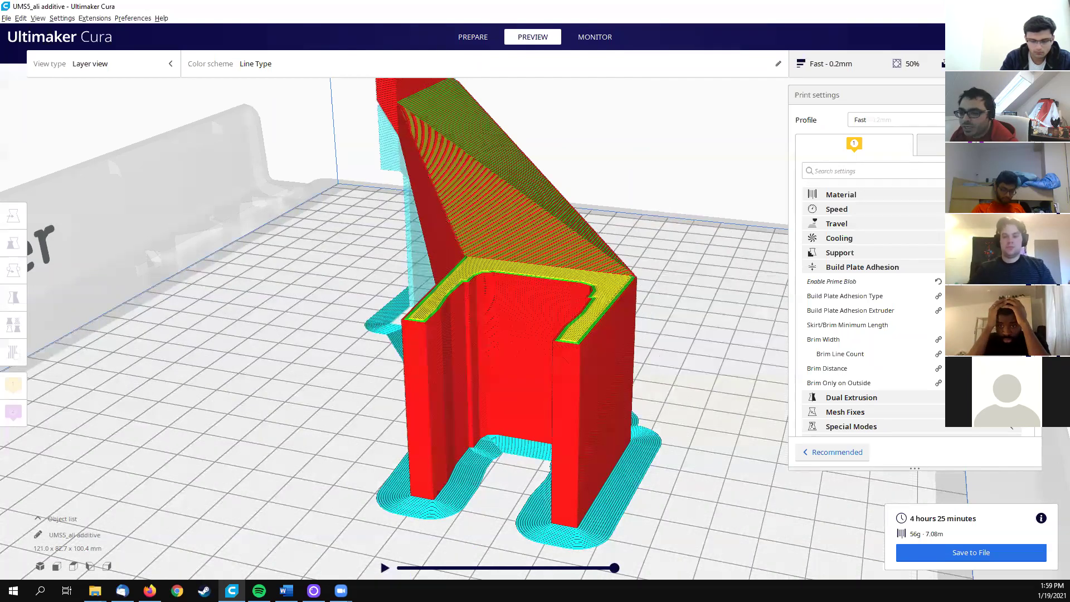
Step: Set Build Plate Adhesion Type to Skirt, reslice the model and inspect the skirt outline around its base
{"action": "left_click", "coordinate": [984, 310]}
{"action": "scroll", "coordinate": [714, 375], "scroll_direction": "down", "scroll_amount": 2}
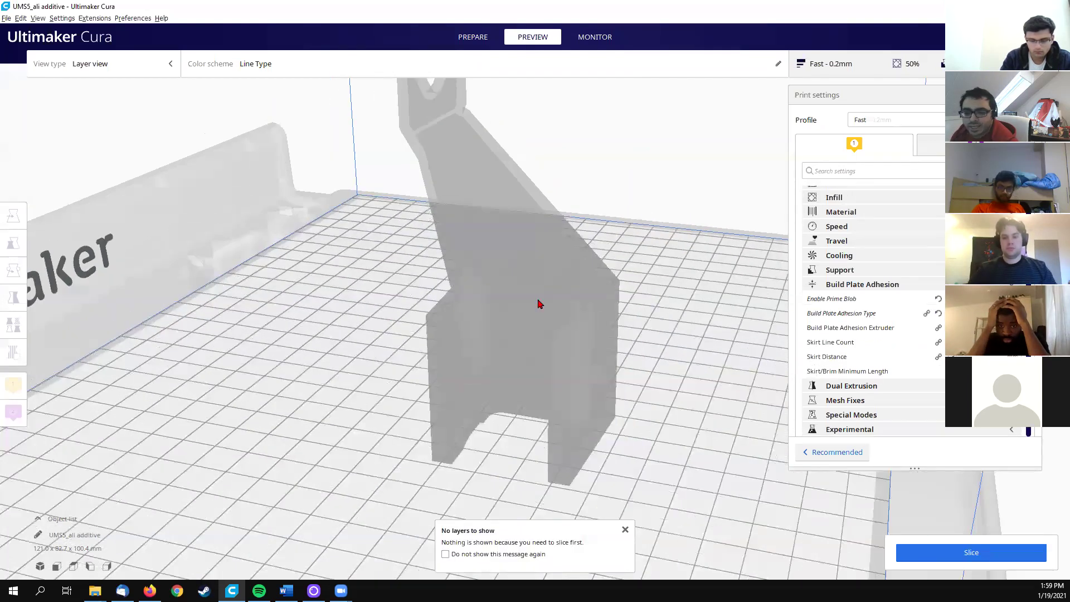
{"action": "left_click", "coordinate": [919, 553]}
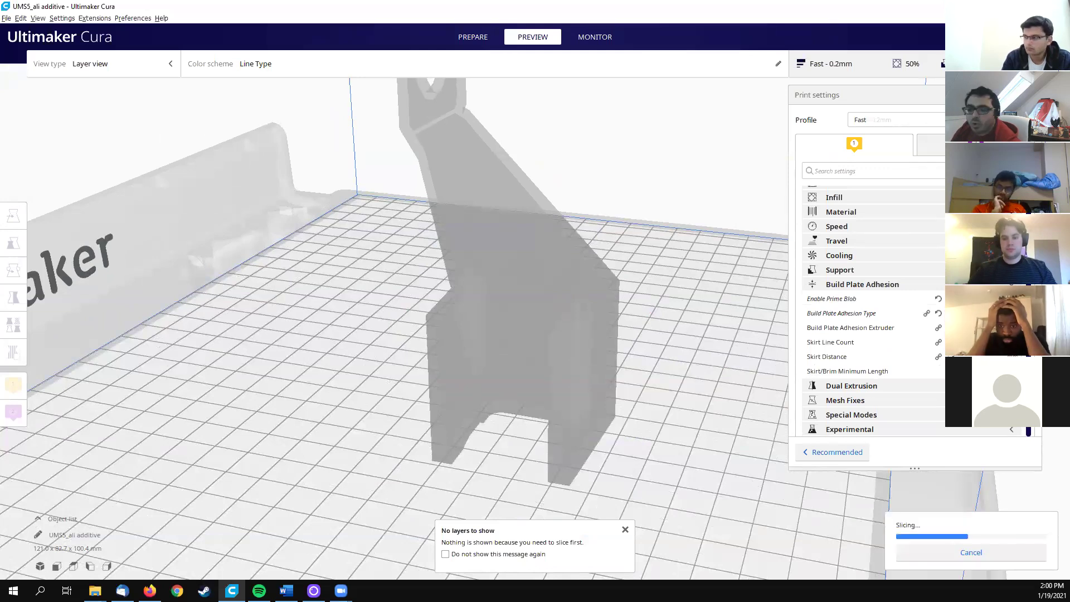
{"action": "right_click_drag", "start_coordinate": [763, 538], "coordinate": [596, 451]}
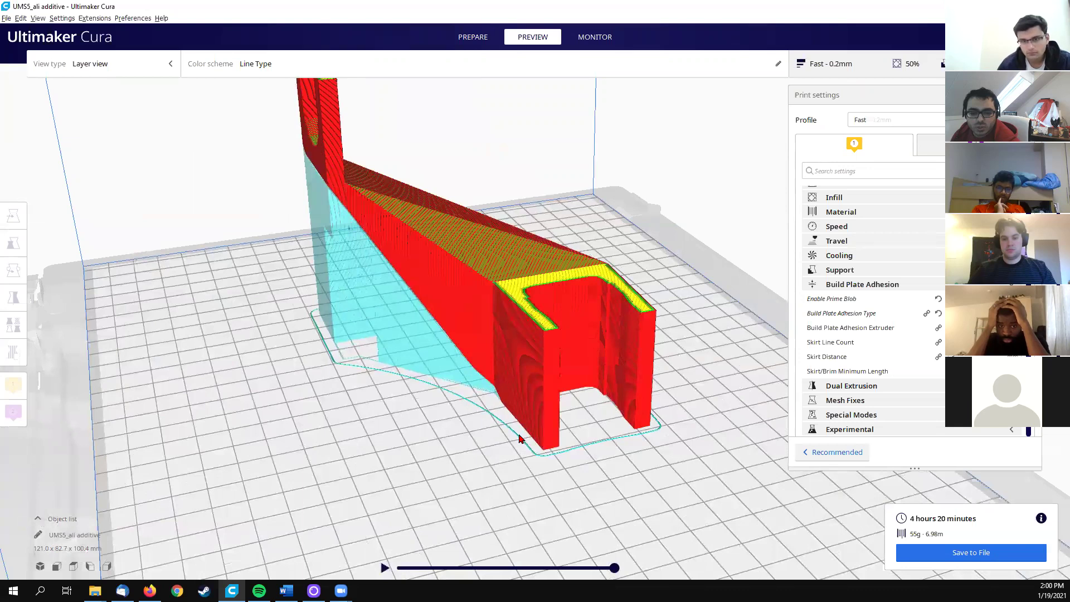
{"action": "right_click_drag", "start_coordinate": [669, 424], "coordinate": [518, 443]}
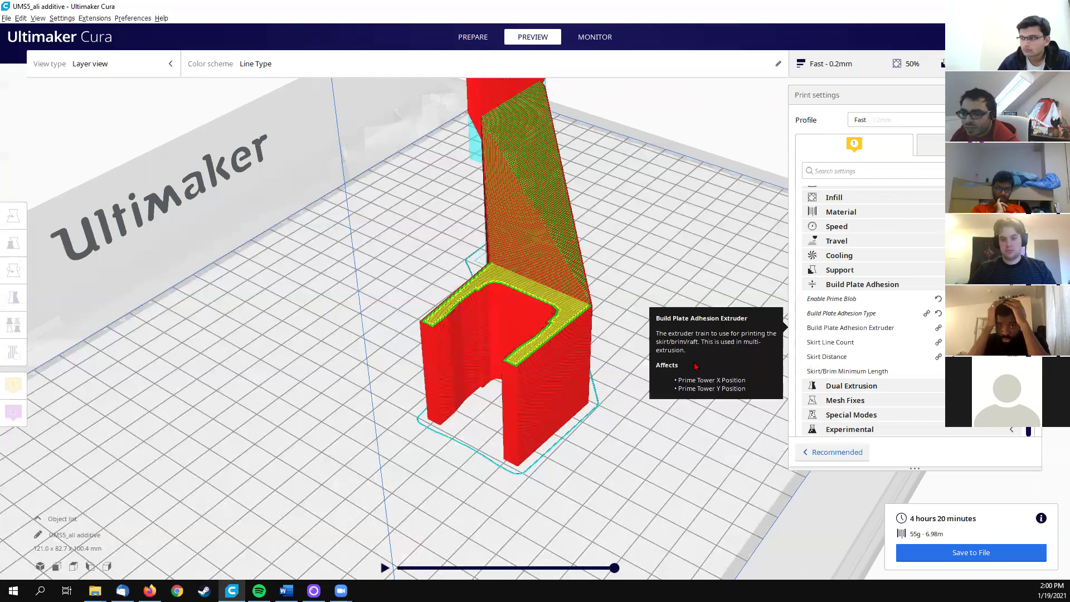
{"action": "right_click_drag", "start_coordinate": [588, 410], "coordinate": [598, 360]}
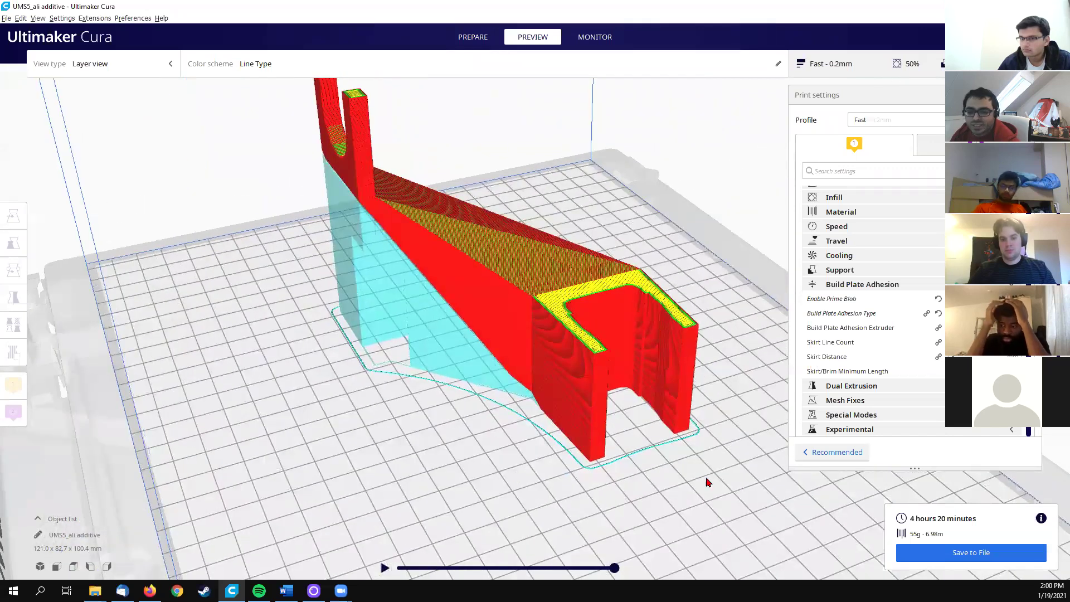
Step: Set Build Plate Adhesion Type to Brim and reslice the model
{"action": "left_click", "coordinate": [973, 313]}
{"action": "left_click", "coordinate": [970, 342]}
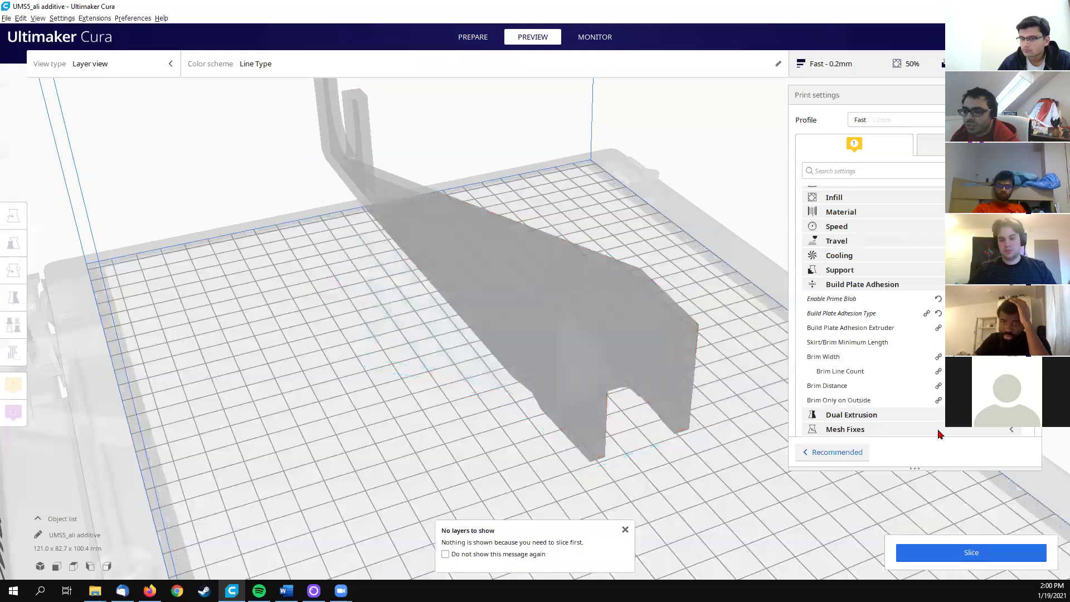
{"action": "left_click", "coordinate": [946, 554]}
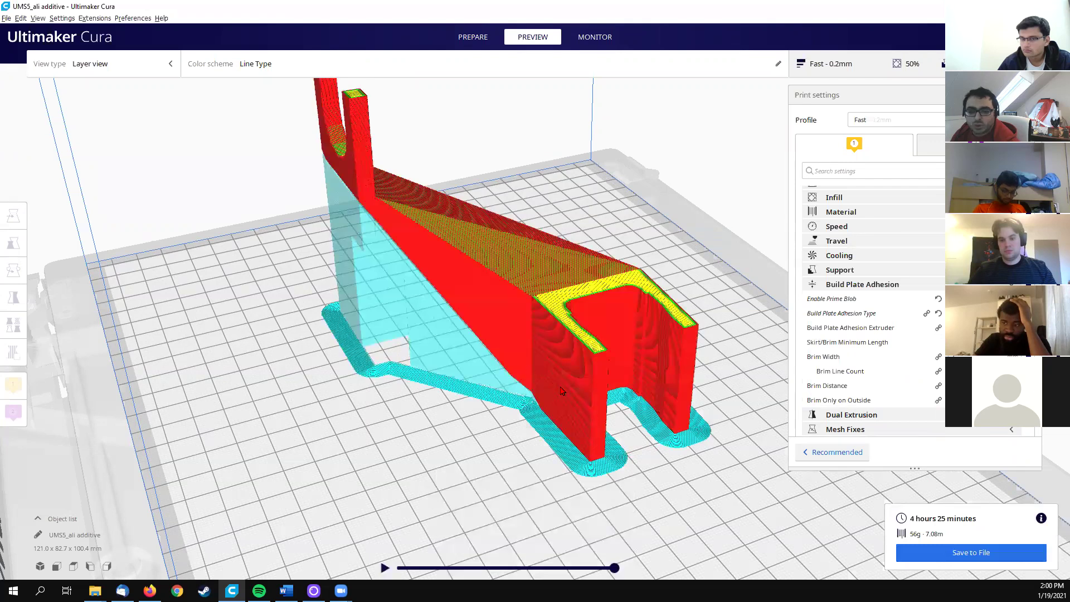
Step: Set Build Plate Adhesion Type to Raft, reslice the model and examine the raft beneath the part and its supports
{"action": "mouse_move", "coordinate": [851, 327]}
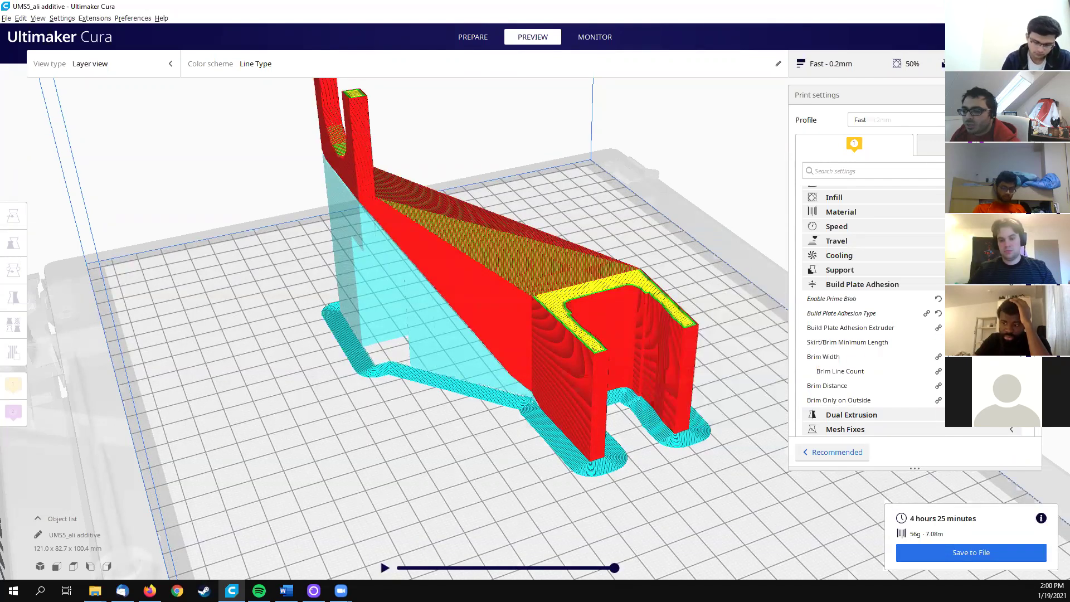
{"action": "key", "text": "Down"}
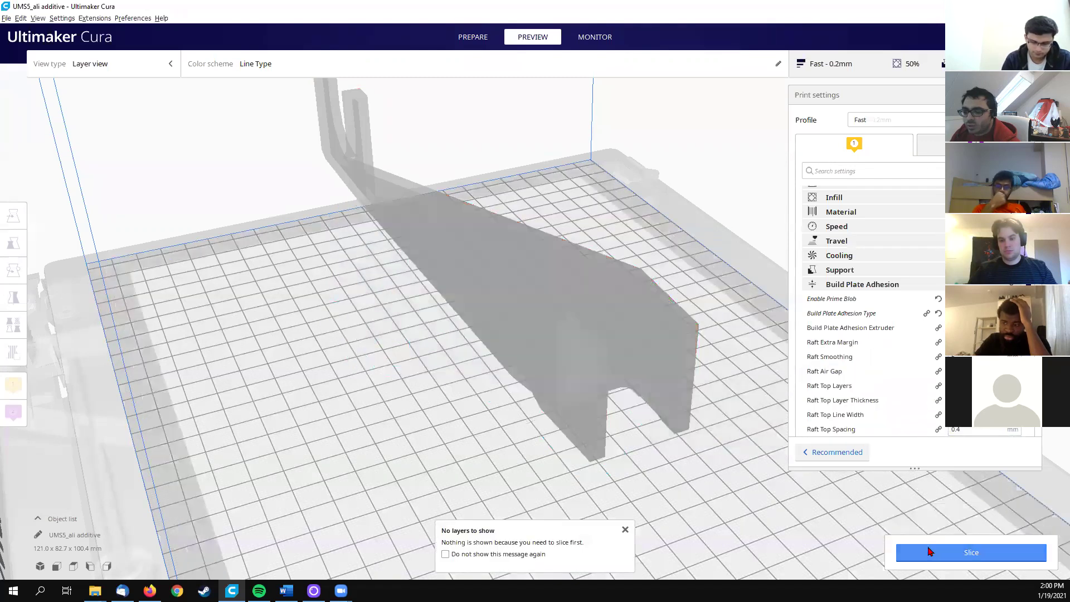
{"action": "left_click", "coordinate": [929, 551]}
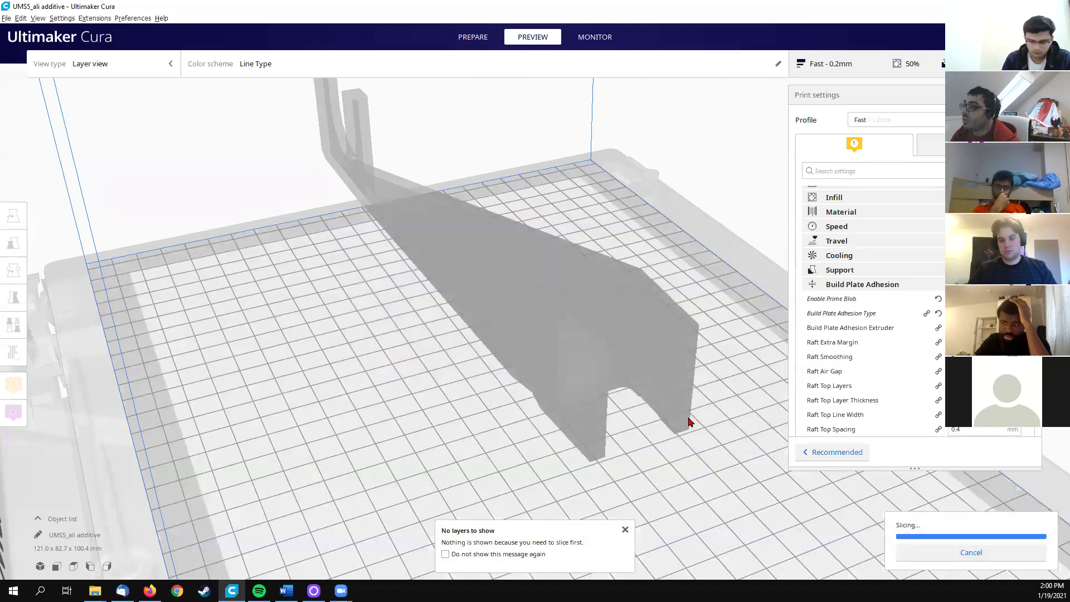
{"action": "right_click_drag", "start_coordinate": [661, 418], "coordinate": [647, 400]}
{"action": "scroll", "coordinate": [641, 403], "scroll_direction": "up", "scroll_amount": 3}
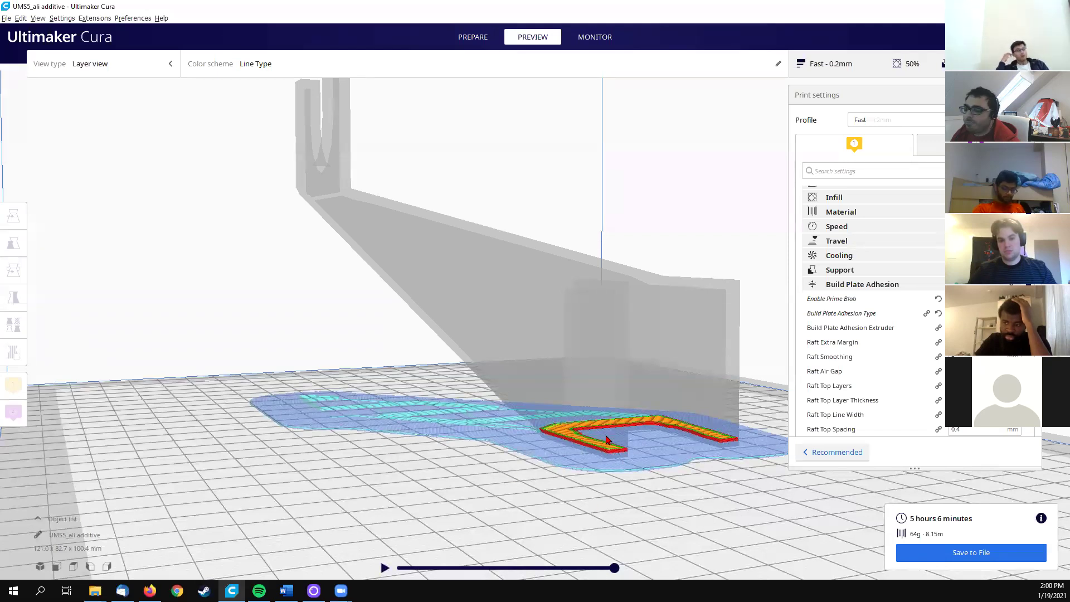
{"action": "right_click_drag", "start_coordinate": [607, 439], "coordinate": [528, 432]}
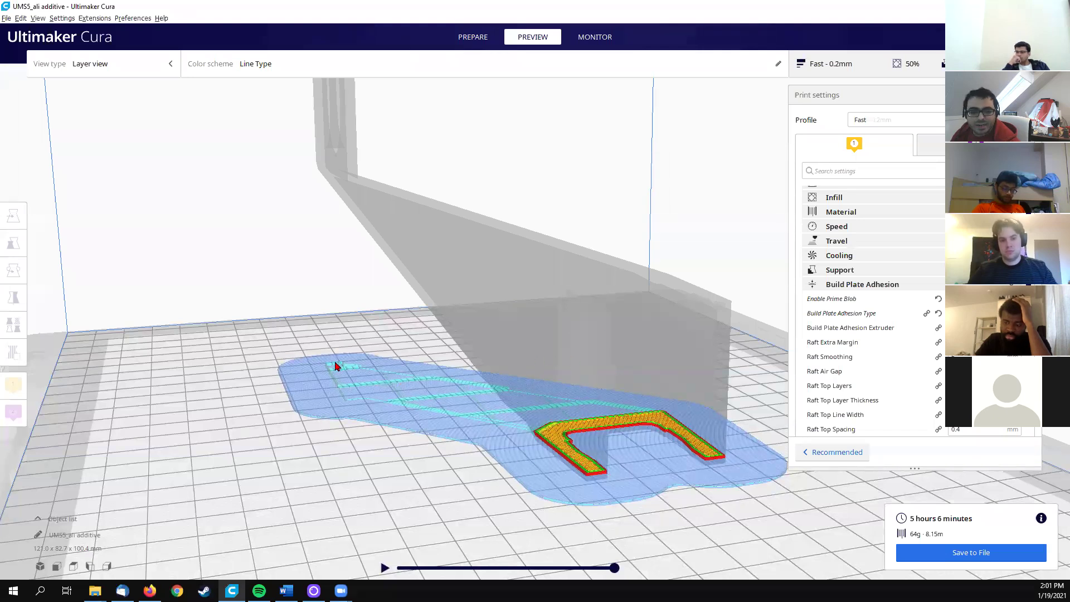
{"action": "right_click_drag", "start_coordinate": [521, 429], "coordinate": [471, 405]}
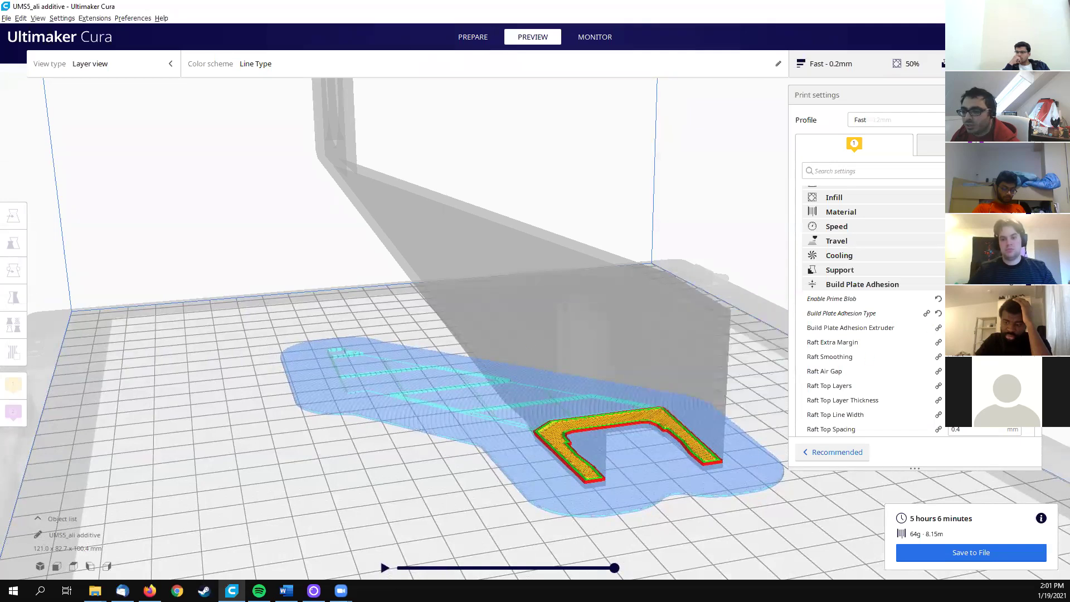
Step: Set Build Plate Adhesion Type to None and reslice the model without any adhesion structure
{"action": "left_click", "coordinate": [985, 370]}
{"action": "left_click", "coordinate": [957, 551]}
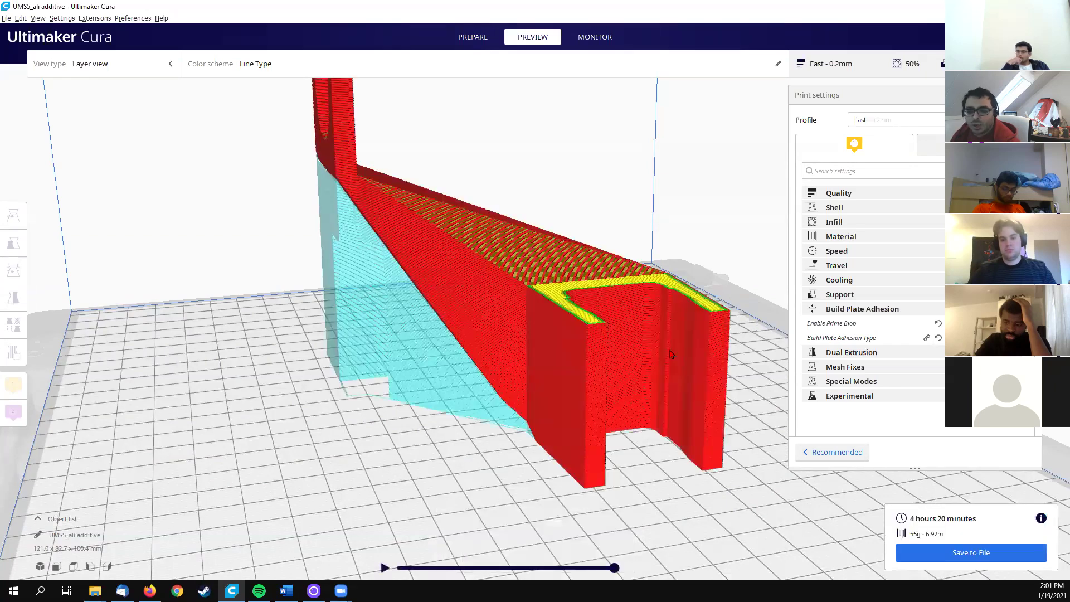
Step: Return Build Plate Adhesion Type to Brim, reslice, inspect the brim around the model's base and collapse the Build Plate Adhesion category
{"action": "mouse_move", "coordinate": [890, 340]}
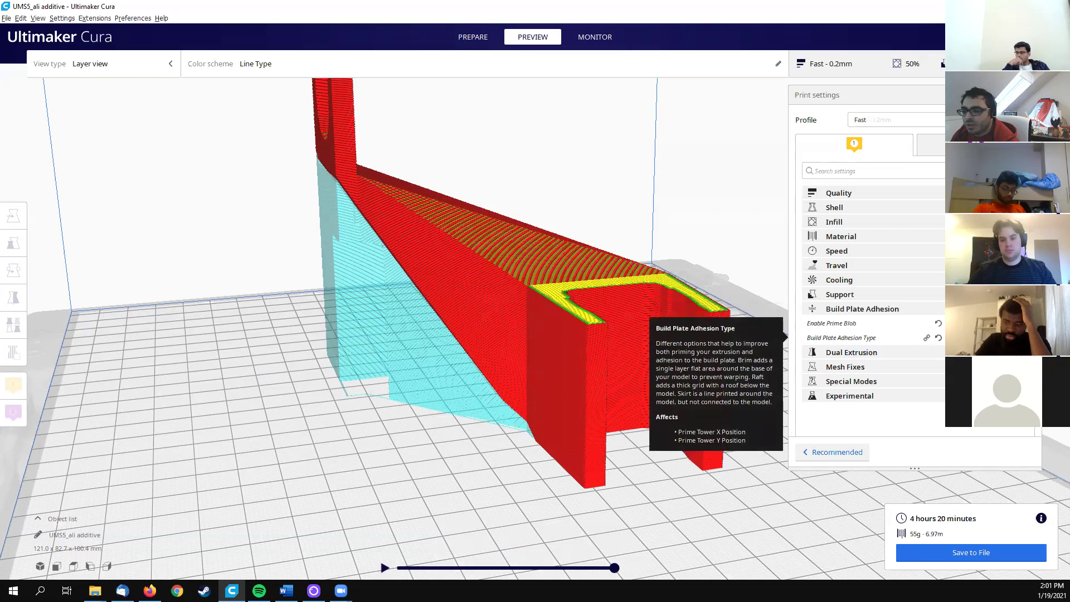
{"action": "left_click", "coordinate": [984, 367]}
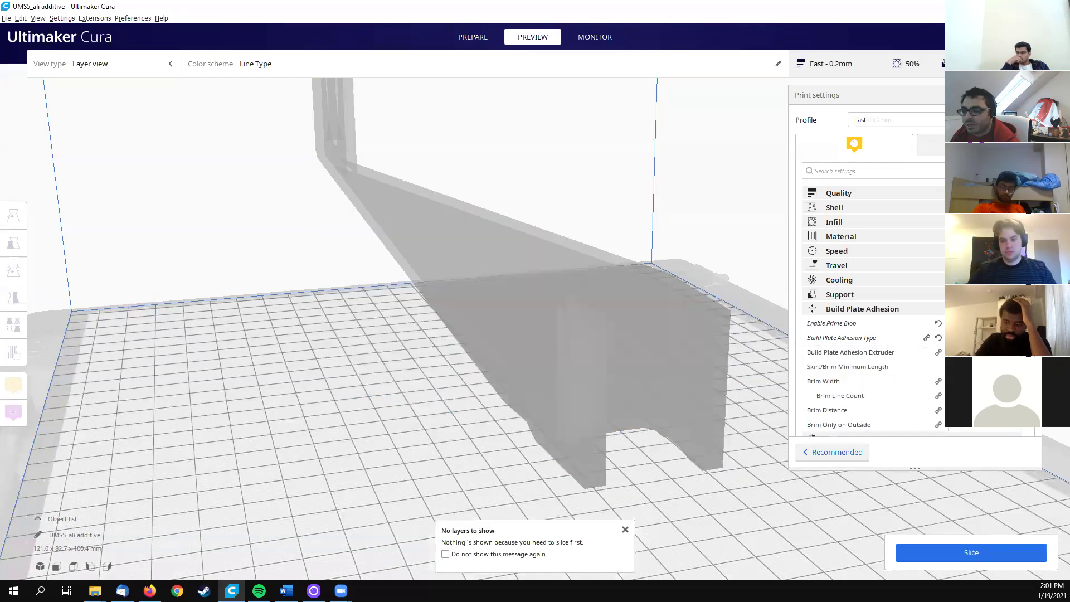
{"action": "left_click", "coordinate": [960, 547]}
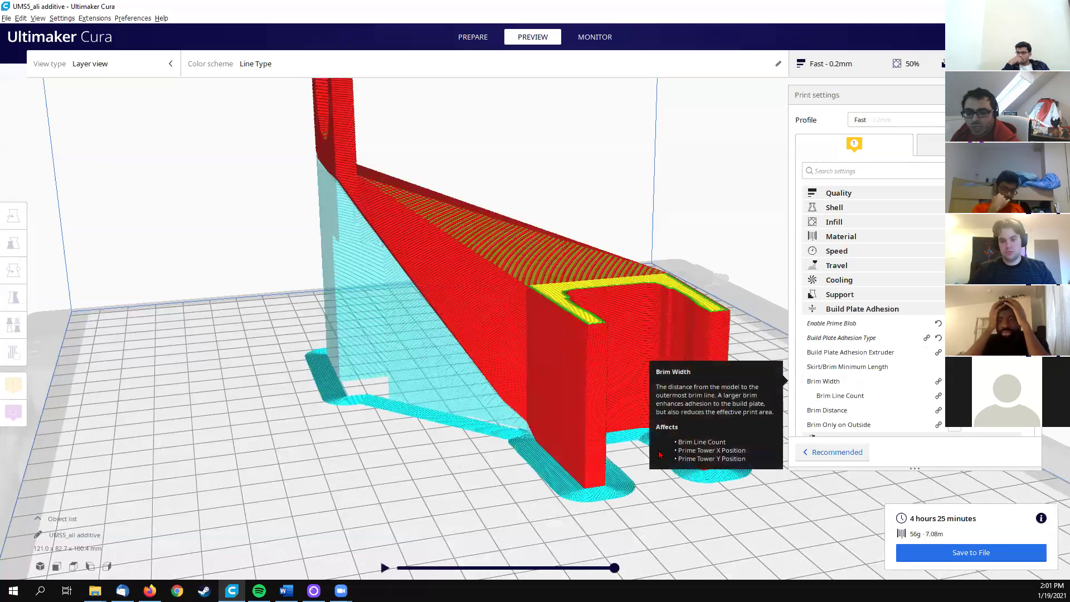
{"action": "scroll", "coordinate": [616, 414], "scroll_direction": "up", "scroll_amount": 5}
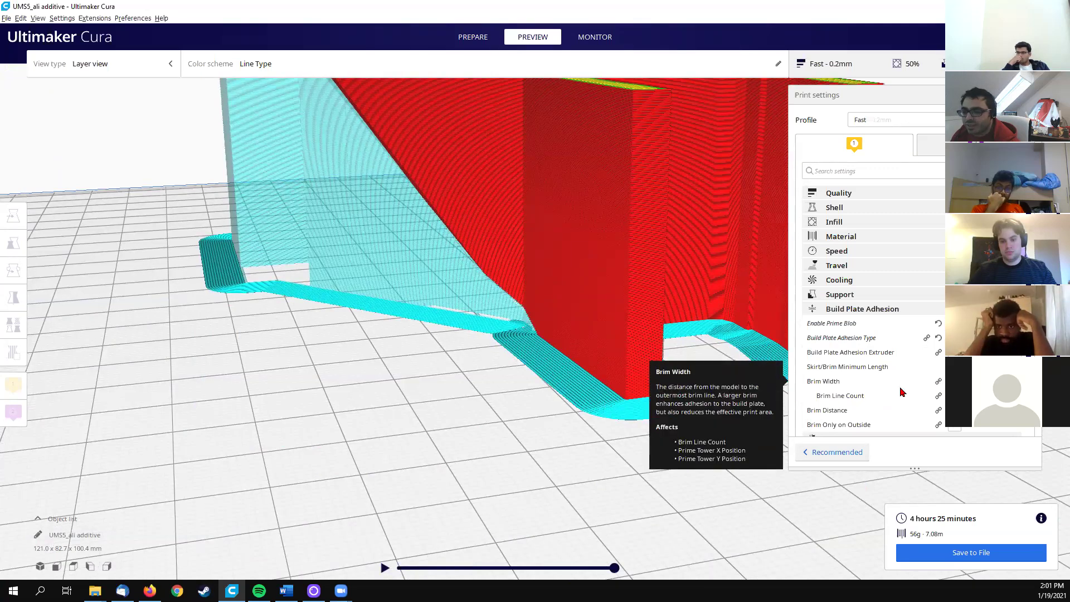
{"action": "scroll", "coordinate": [641, 399], "scroll_direction": "down", "scroll_amount": 8}
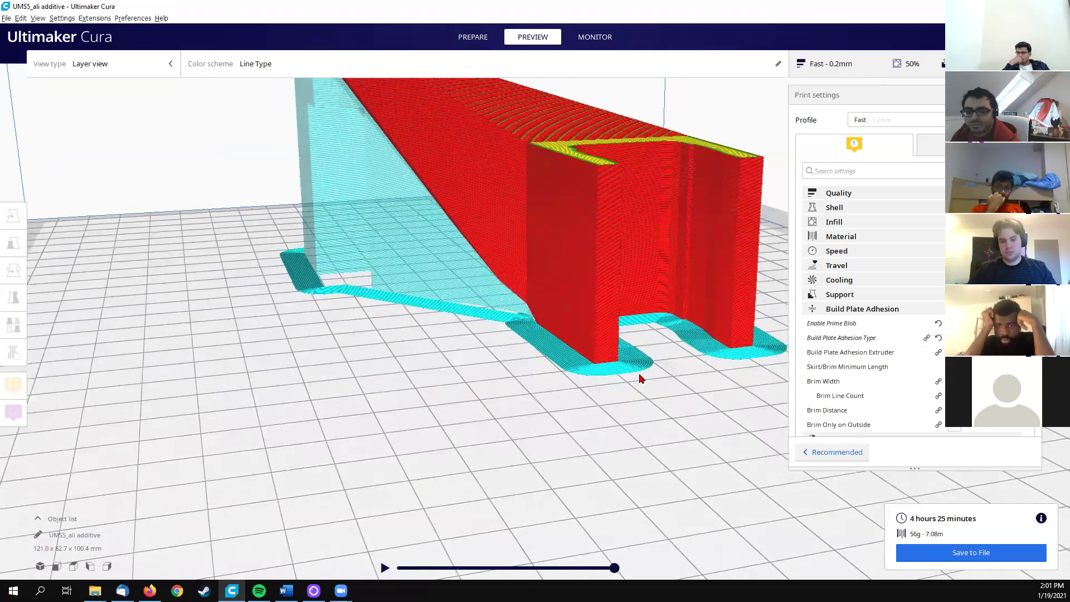
{"action": "right_click_drag", "start_coordinate": [592, 397], "coordinate": [710, 395]}
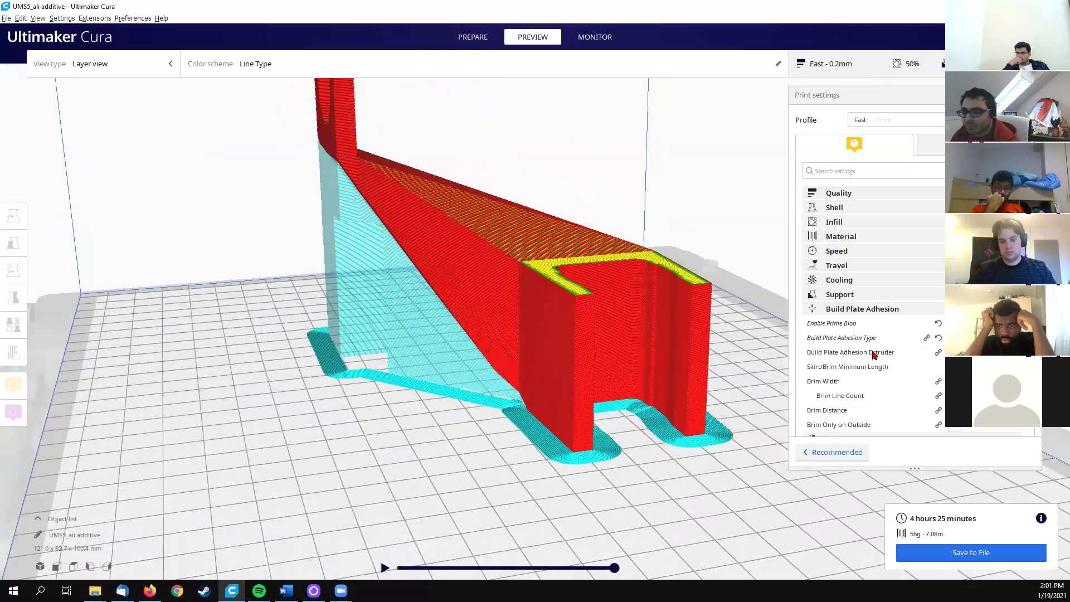
{"action": "scroll", "coordinate": [922, 347], "scroll_direction": "down", "scroll_amount": 2}
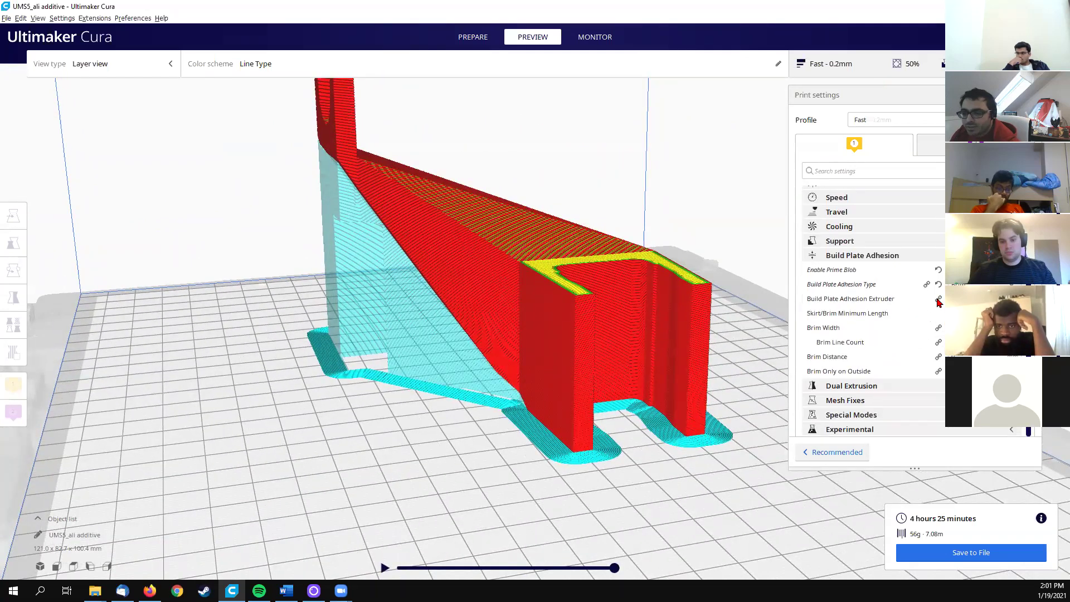
{"action": "left_click", "coordinate": [869, 256]}
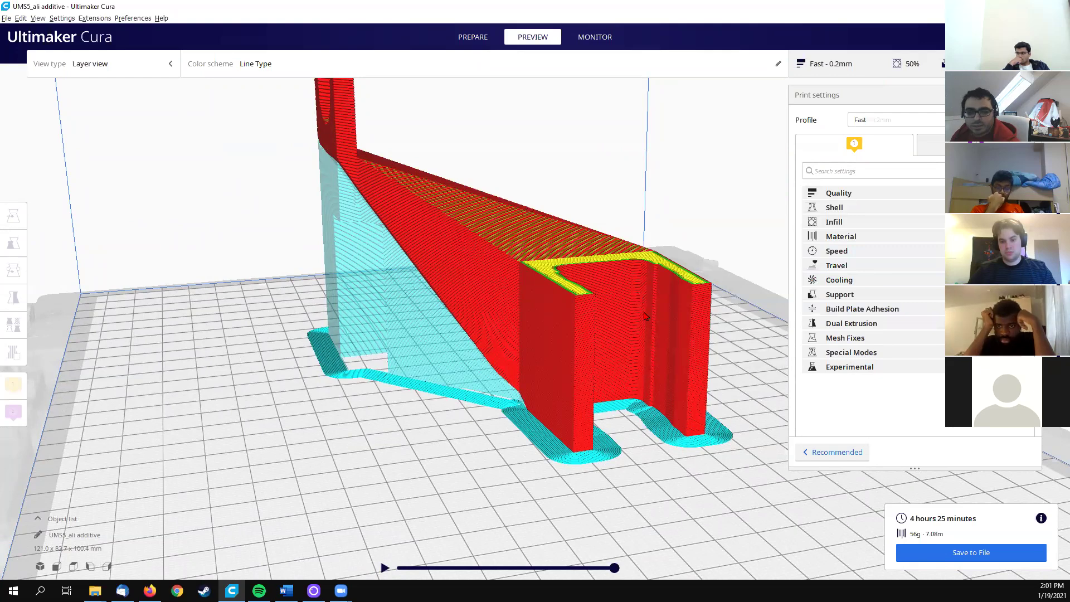
Step: Switch the layer preview's color scheme to Material Color and inspect the model from its other side
{"action": "right_click_drag", "start_coordinate": [645, 316], "coordinate": [903, 299]}
{"action": "middle_click_drag", "start_coordinate": [596, 261], "coordinate": [616, 326]}
{"action": "right_click_drag", "start_coordinate": [581, 328], "coordinate": [714, 313]}
{"action": "mouse_move", "coordinate": [1054, 192]}
{"action": "left_mouse_down"}
{"action": "mouse_move", "coordinate": [1053, 354]}
{"action": "mouse_move", "coordinate": [1053, 190]}
{"action": "left_mouse_up"}
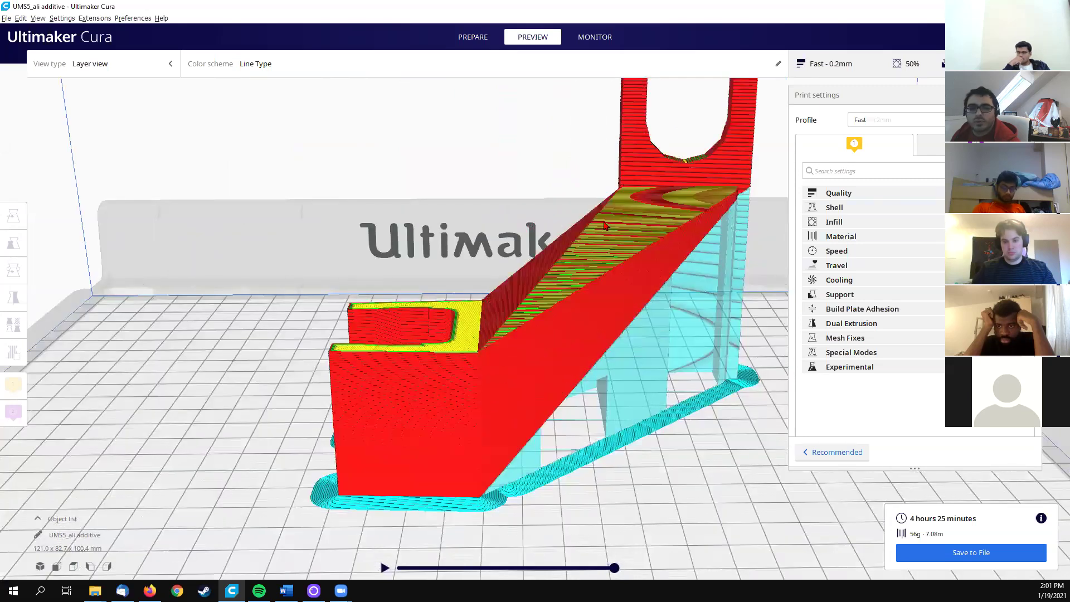
{"action": "left_click", "coordinate": [248, 64]}
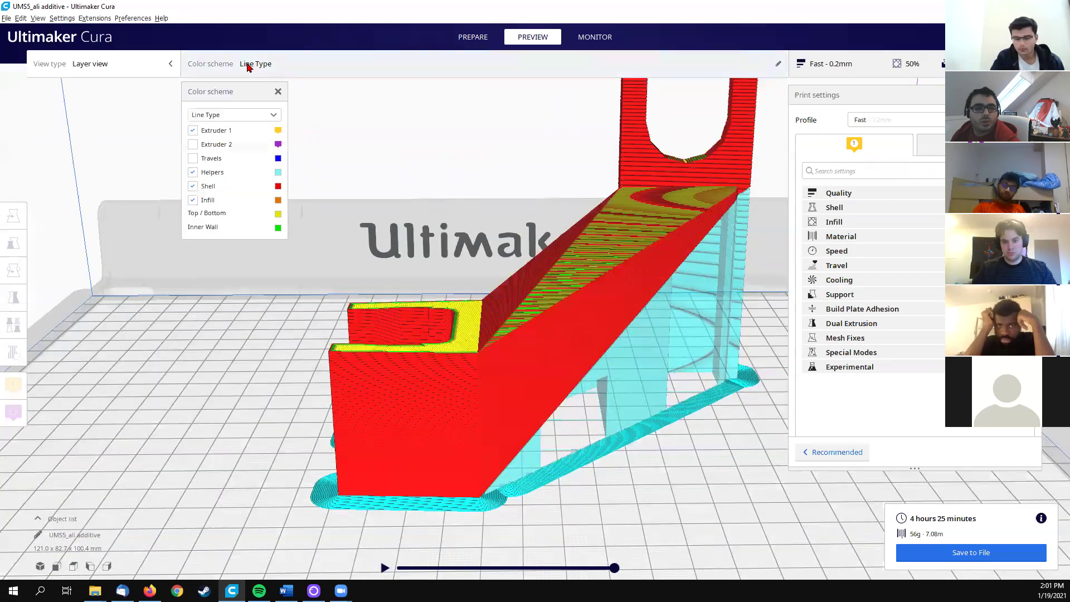
{"action": "left_click", "coordinate": [232, 115]}
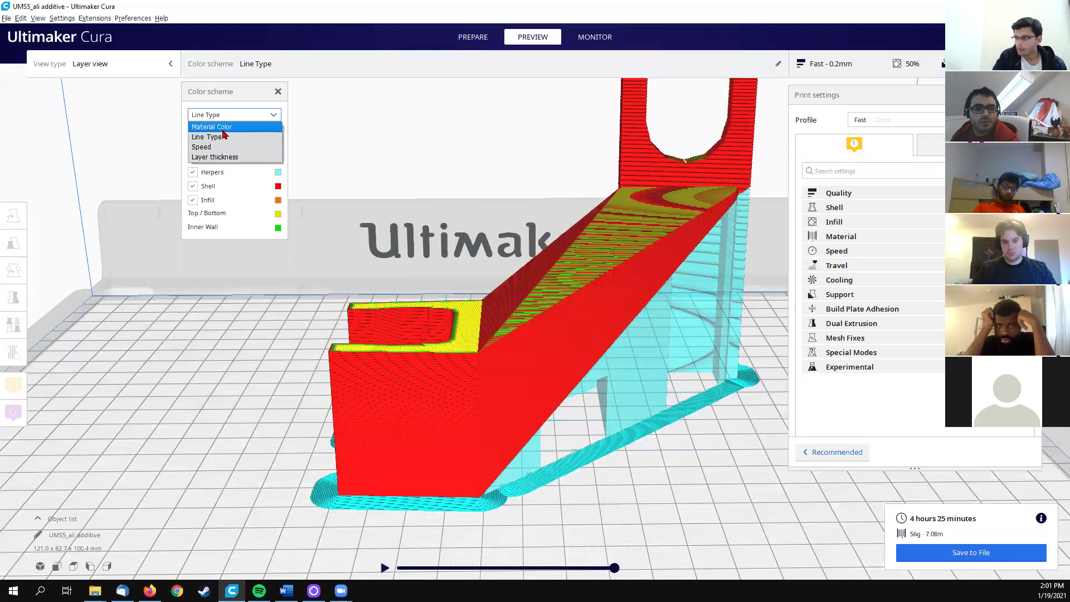
{"action": "left_click", "coordinate": [223, 129]}
{"action": "scroll", "coordinate": [397, 239], "scroll_direction": "up", "scroll_amount": 5}
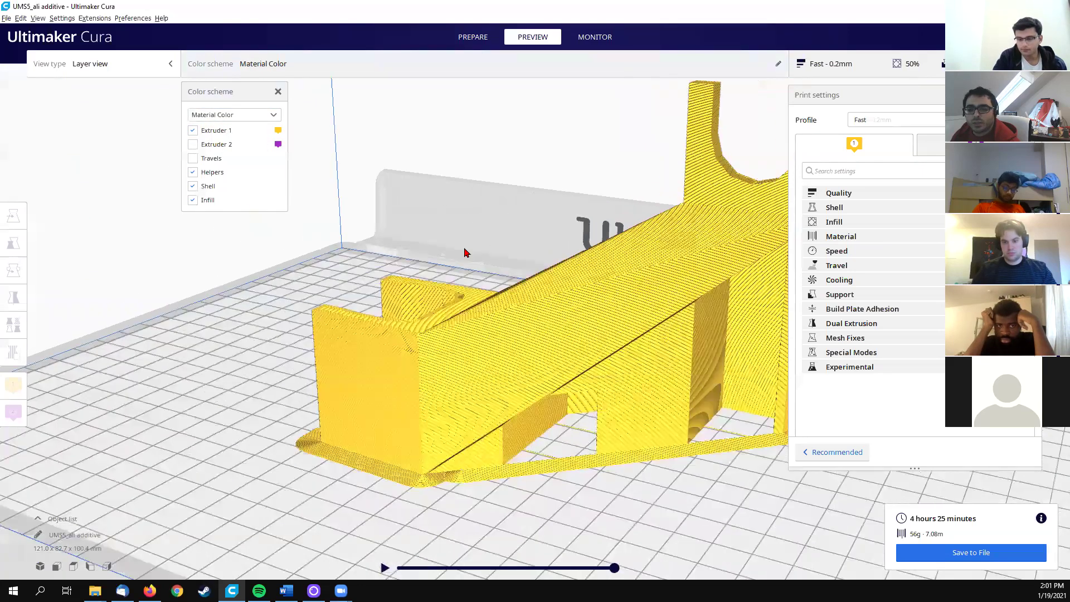
{"action": "right_click_drag", "start_coordinate": [466, 253], "coordinate": [435, 254]}
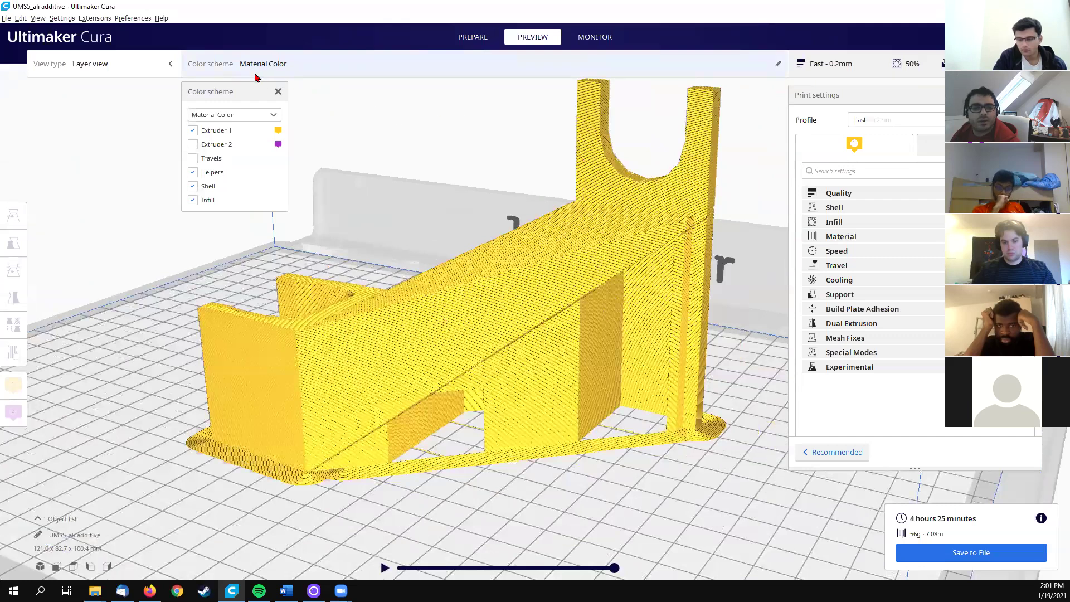
Step: Switch the color scheme to Line Type and on to Speed, and examine the print speeds across the model and brim
{"action": "left_click", "coordinate": [239, 118]}
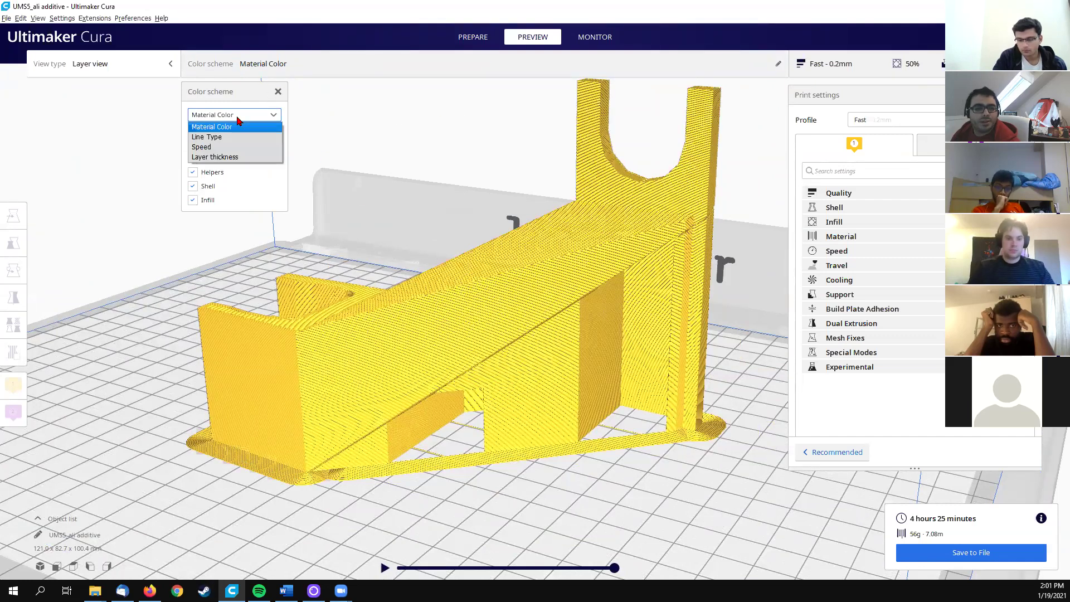
{"action": "left_click", "coordinate": [229, 136]}
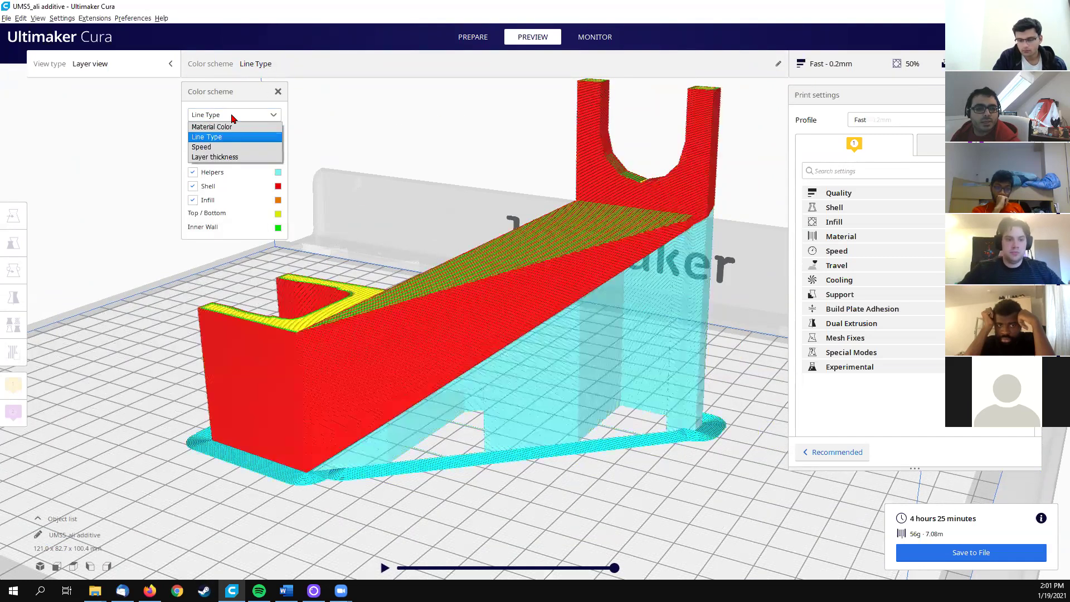
{"action": "left_click", "coordinate": [201, 147]}
{"action": "right_click_drag", "start_coordinate": [390, 234], "coordinate": [497, 317]}
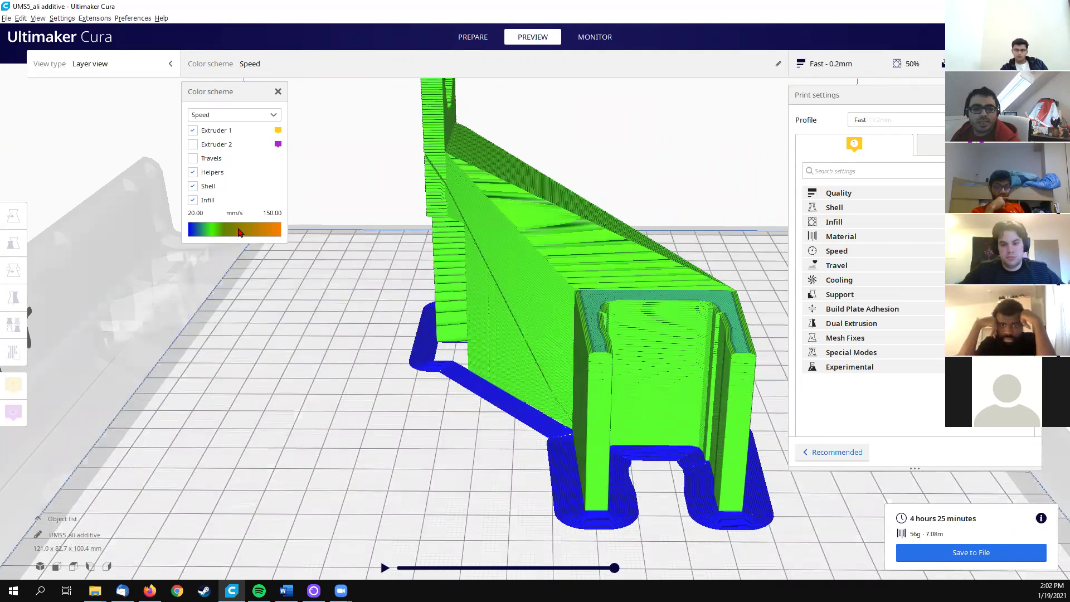
{"action": "right_click_drag", "start_coordinate": [440, 301], "coordinate": [435, 168]}
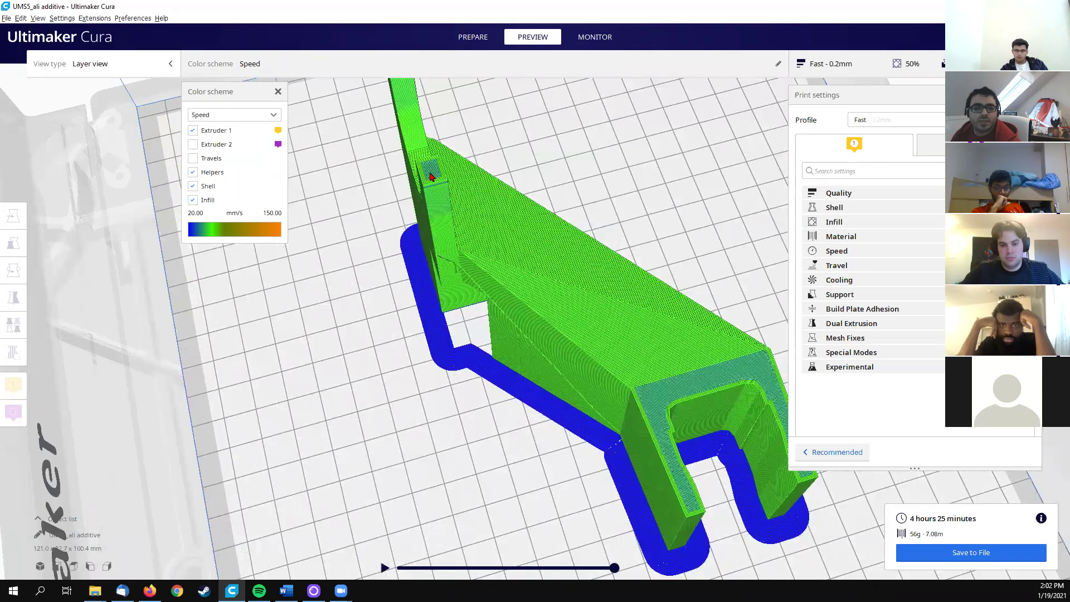
Step: Color the preview by Layer thickness, examine the model, and return the color scheme to Material Color
{"action": "left_click", "coordinate": [231, 116]}
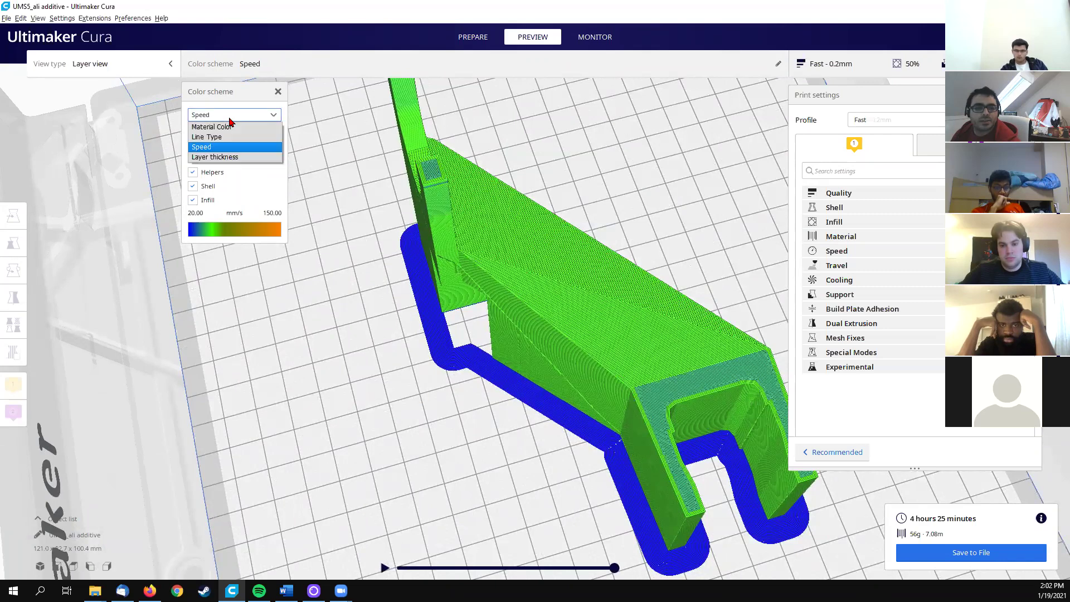
{"action": "left_click", "coordinate": [216, 157]}
{"action": "right_click_drag", "start_coordinate": [493, 323], "coordinate": [323, 245]}
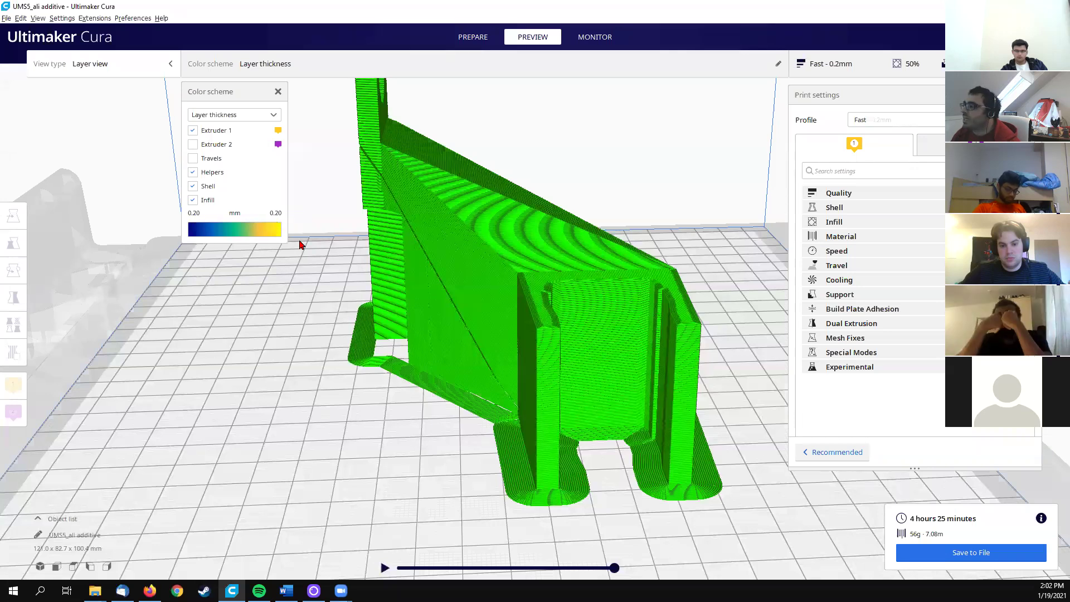
{"action": "left_click", "coordinate": [254, 115]}
{"action": "left_click", "coordinate": [241, 123]}
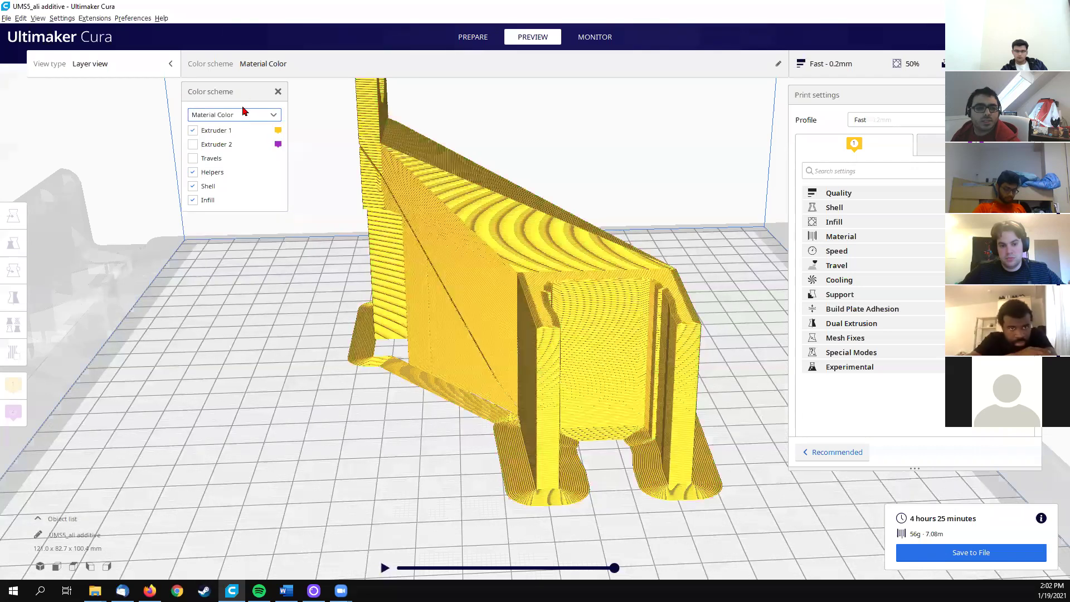
Step: Switch the preview to X-Ray view and examine the model's internal geometry from several angles
{"action": "left_click", "coordinate": [147, 69]}
{"action": "left_click", "coordinate": [146, 70]}
{"action": "left_click", "coordinate": [147, 69]}
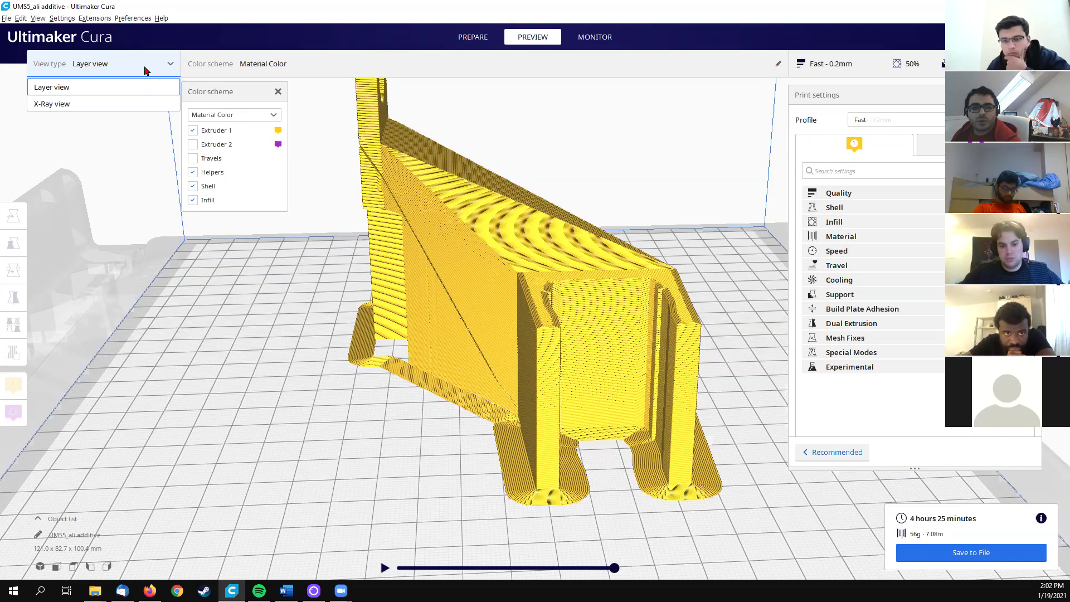
{"action": "left_click", "coordinate": [124, 100]}
{"action": "right_click_drag", "start_coordinate": [326, 190], "coordinate": [557, 217]}
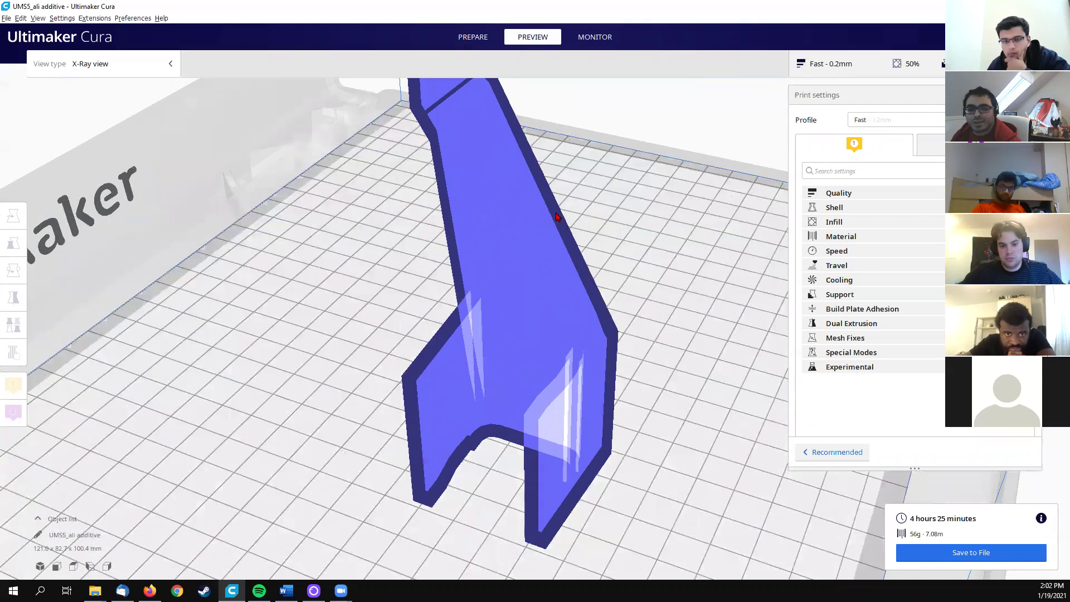
{"action": "right_click_drag", "start_coordinate": [517, 258], "coordinate": [446, 295]}
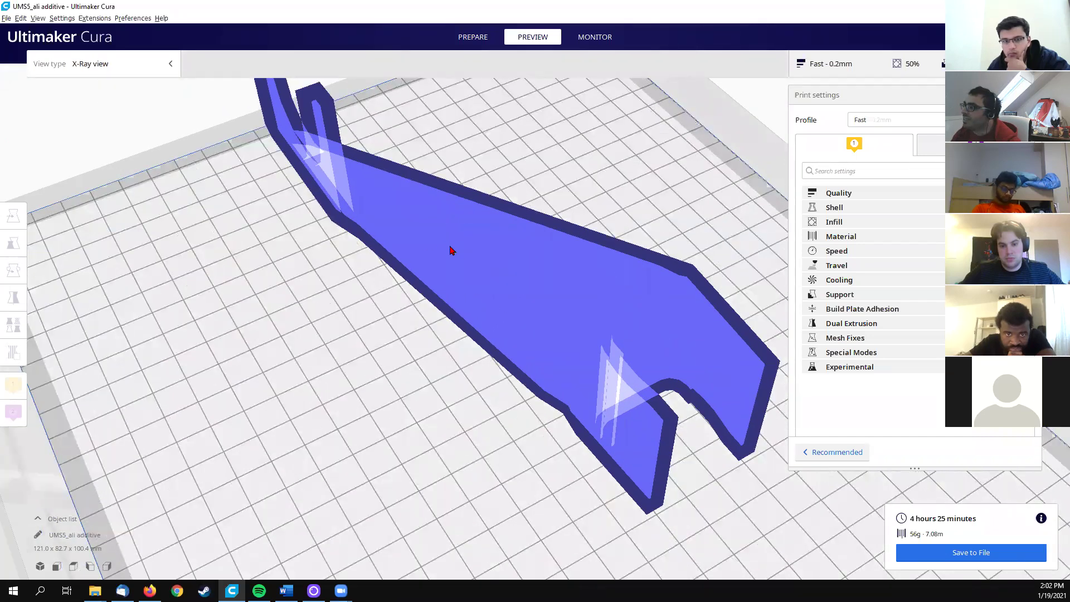
Step: Return the preview from X-Ray view to Layer view
{"action": "left_click", "coordinate": [124, 64]}
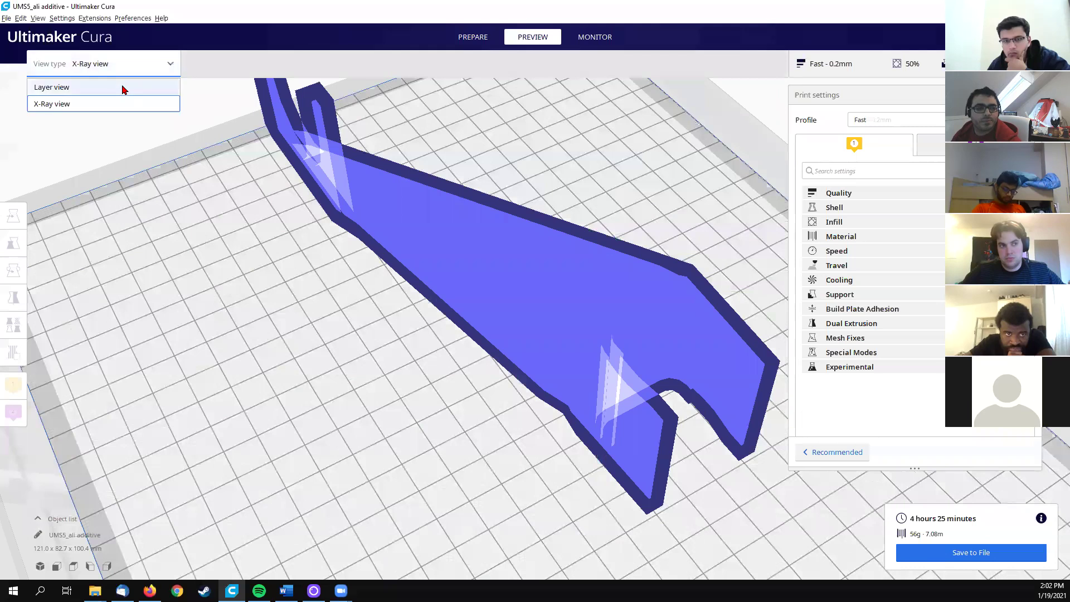
{"action": "left_click", "coordinate": [123, 86]}
{"action": "left_click", "coordinate": [100, 64]}
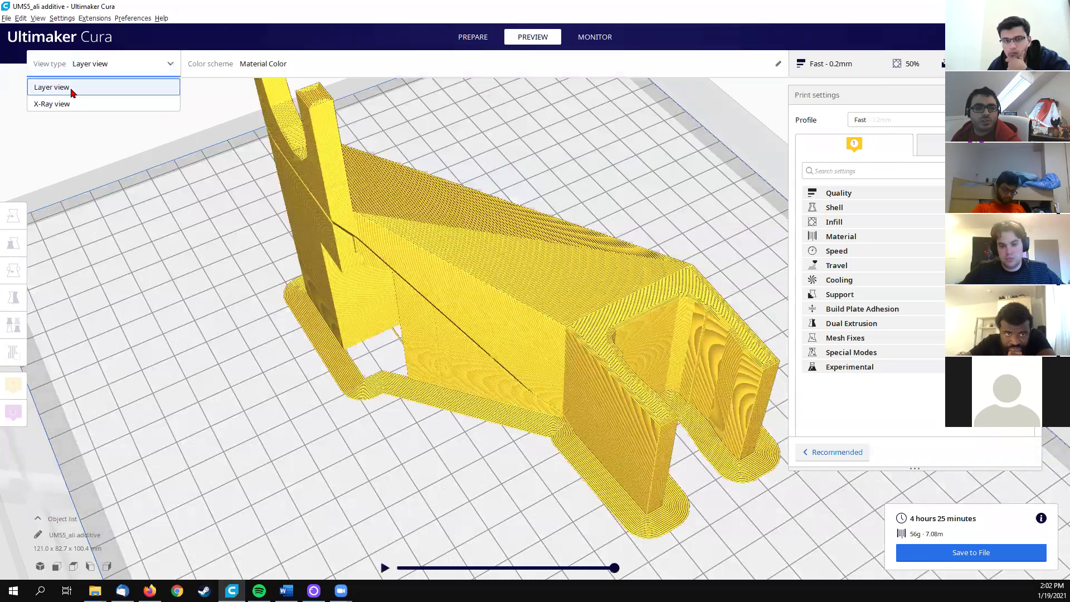
{"action": "left_click", "coordinate": [134, 167]}
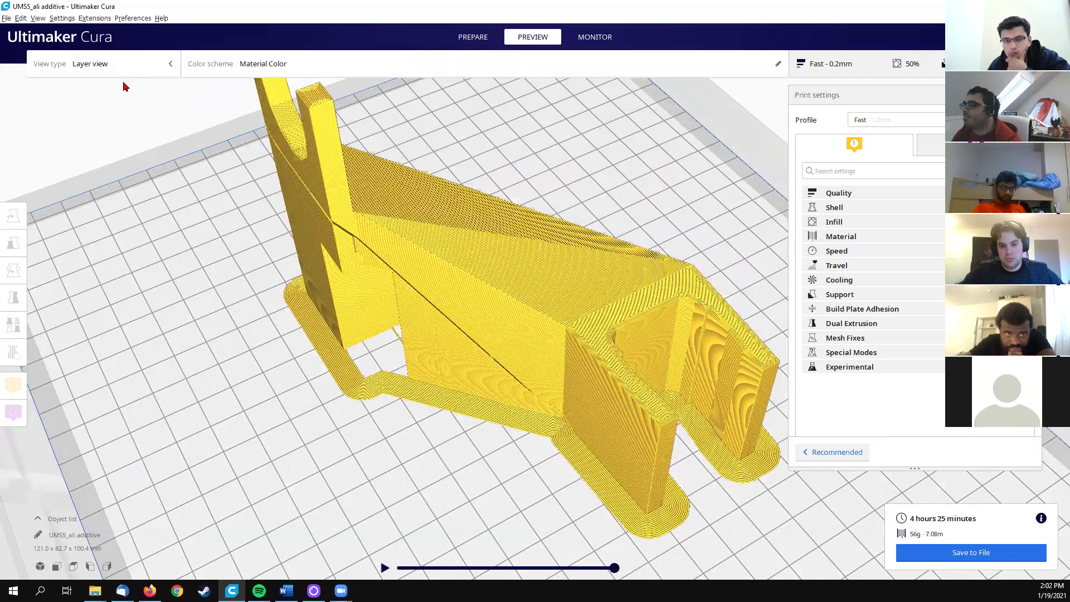
Step: Set the preview's color scheme to Line Type and view the model and its supports from the opposite side
{"action": "right_click_drag", "start_coordinate": [268, 147], "coordinate": [274, 119]}
{"action": "left_click", "coordinate": [268, 65]}
{"action": "left_click", "coordinate": [234, 113]}
{"action": "left_click", "coordinate": [228, 127]}
{"action": "left_click", "coordinate": [229, 115]}
{"action": "left_click", "coordinate": [227, 137]}
{"action": "right_click_drag", "start_coordinate": [268, 184], "coordinate": [482, 302]}
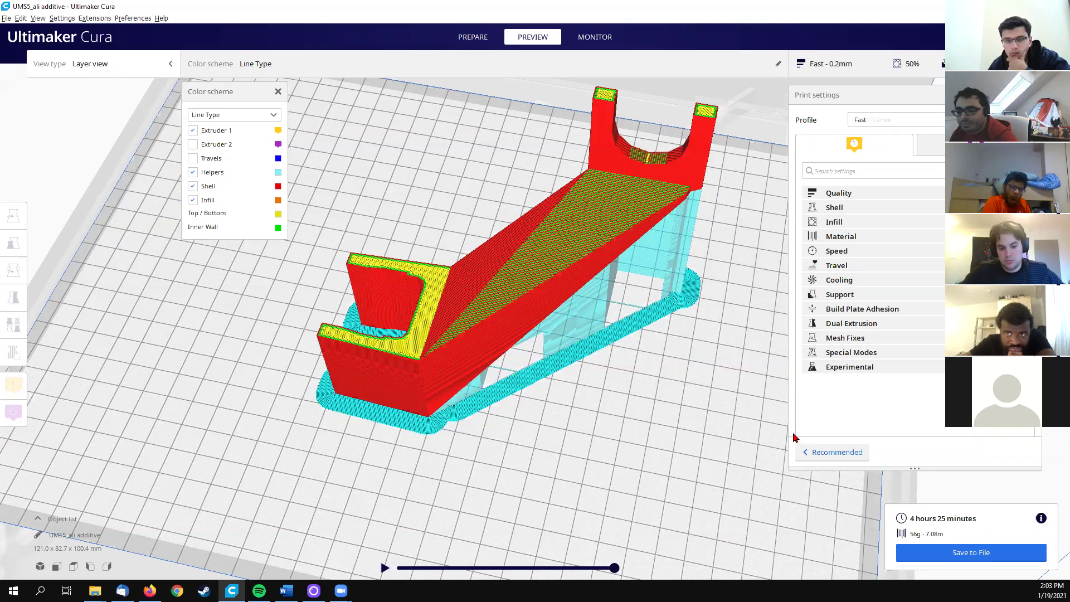
Step: Start saving the sliced print as a G-code file in the Desktop folder, and close the save dialog without saving
{"action": "left_click", "coordinate": [950, 553]}
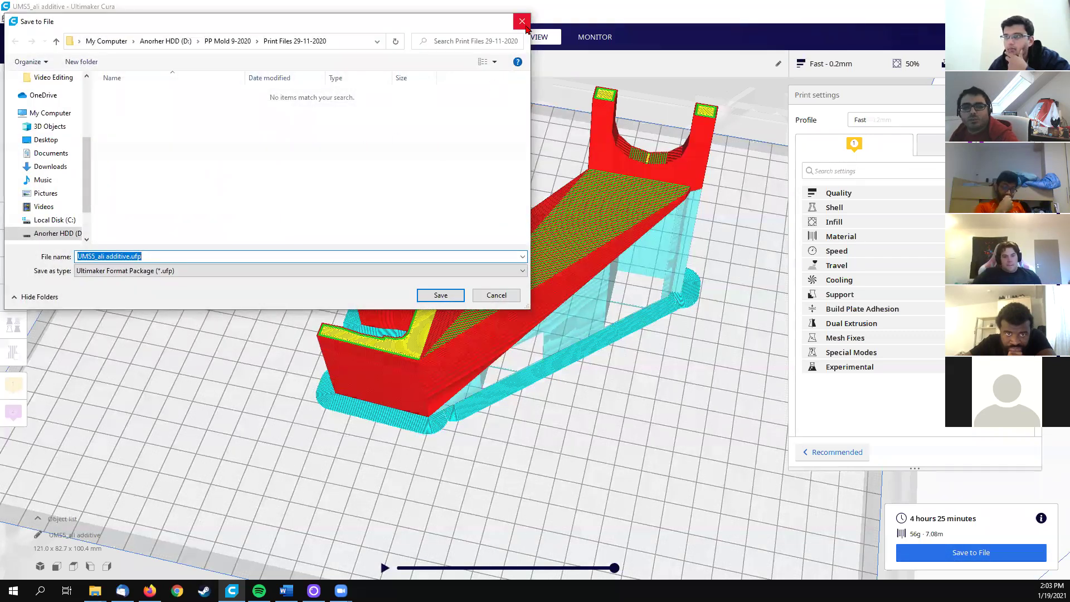
{"action": "left_click", "coordinate": [174, 273]}
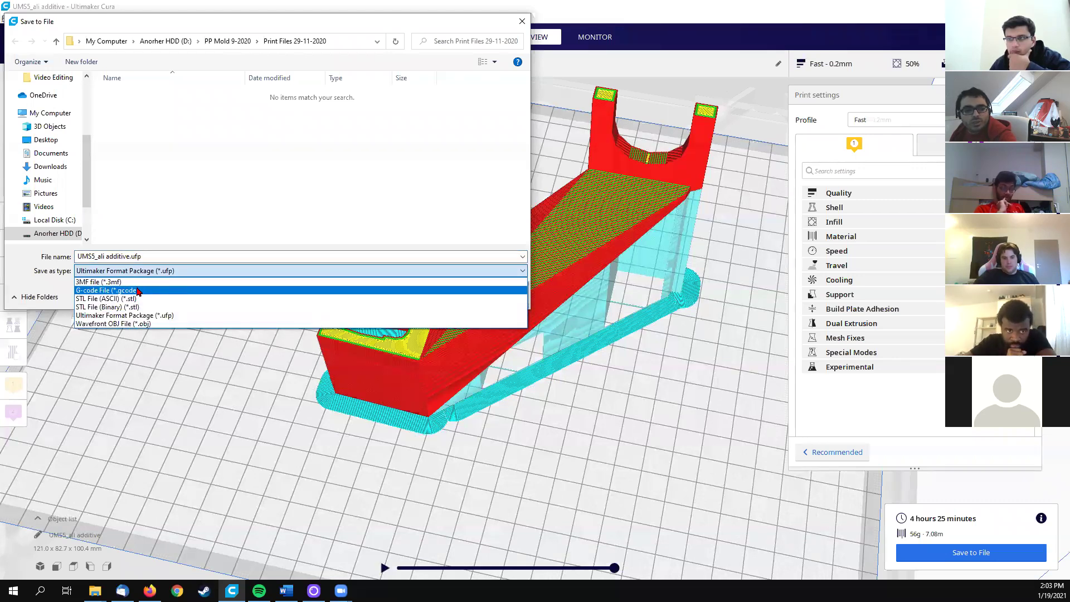
{"action": "left_click", "coordinate": [136, 291]}
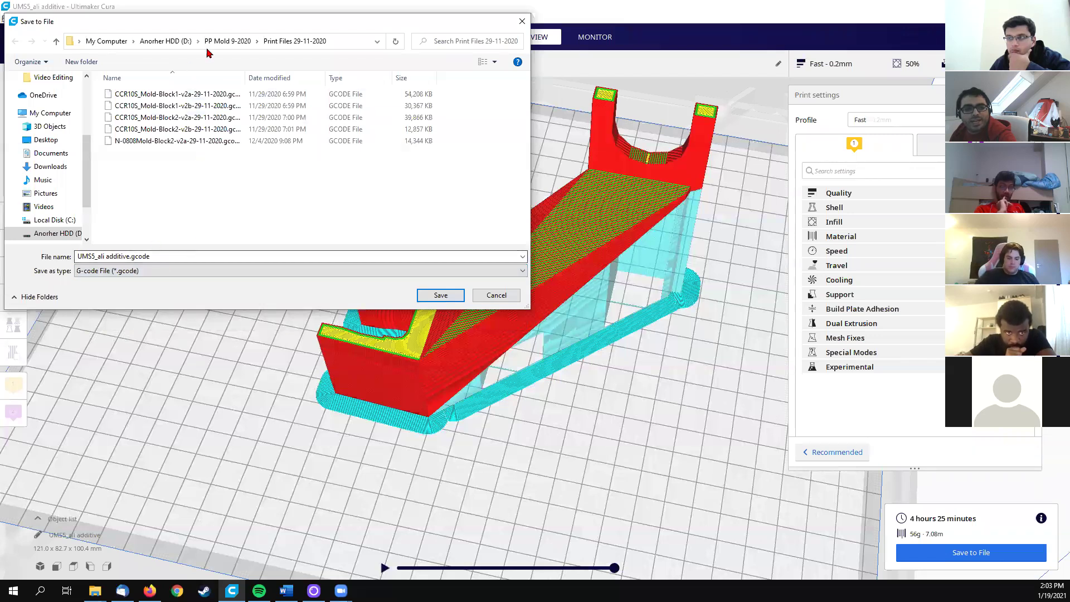
{"action": "left_click", "coordinate": [46, 140]}
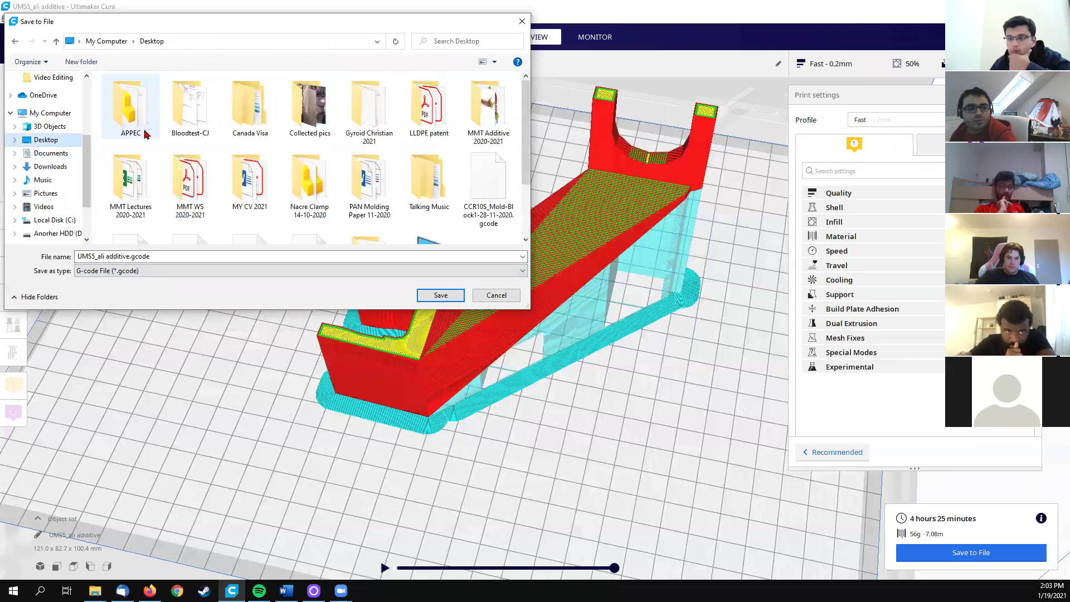
{"action": "left_click", "coordinate": [522, 21]}
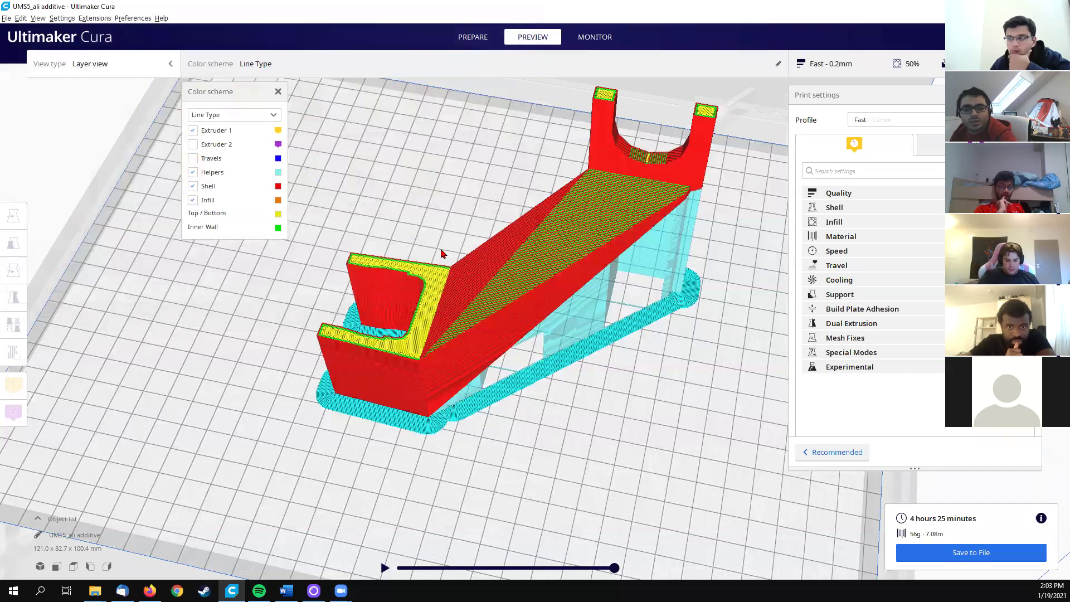